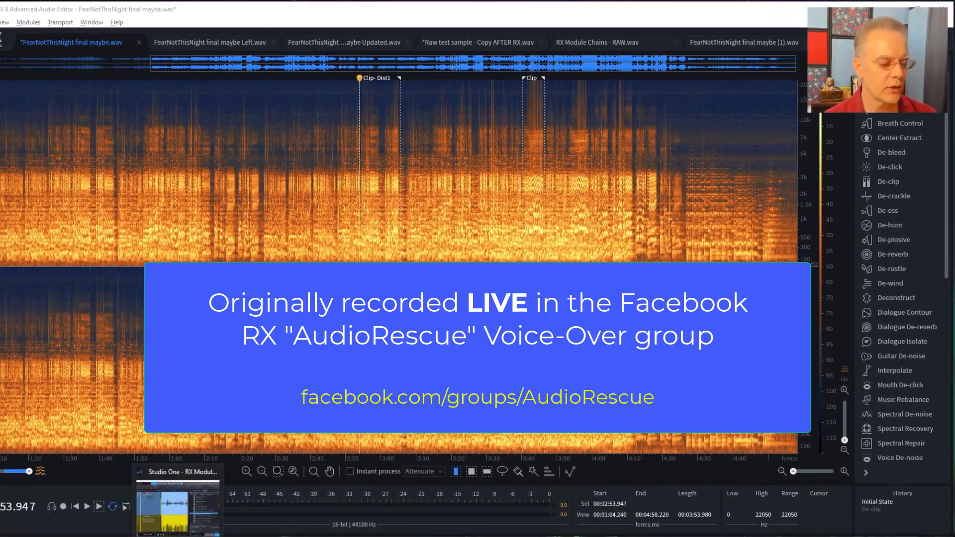
Step: Switch to Studio One and open the Limiter on the Input L channel in the mixer, placing it clear of the input meters
click(177, 497)
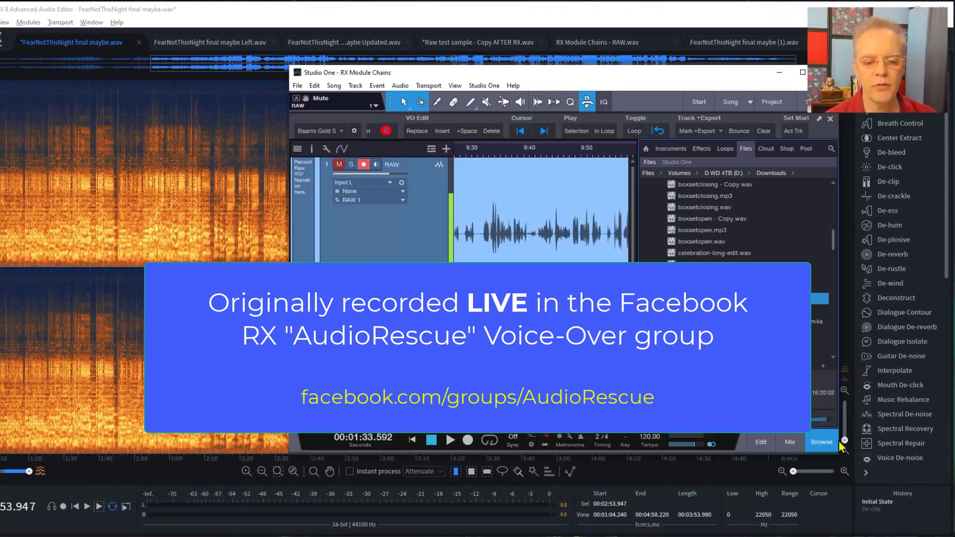
click(821, 448)
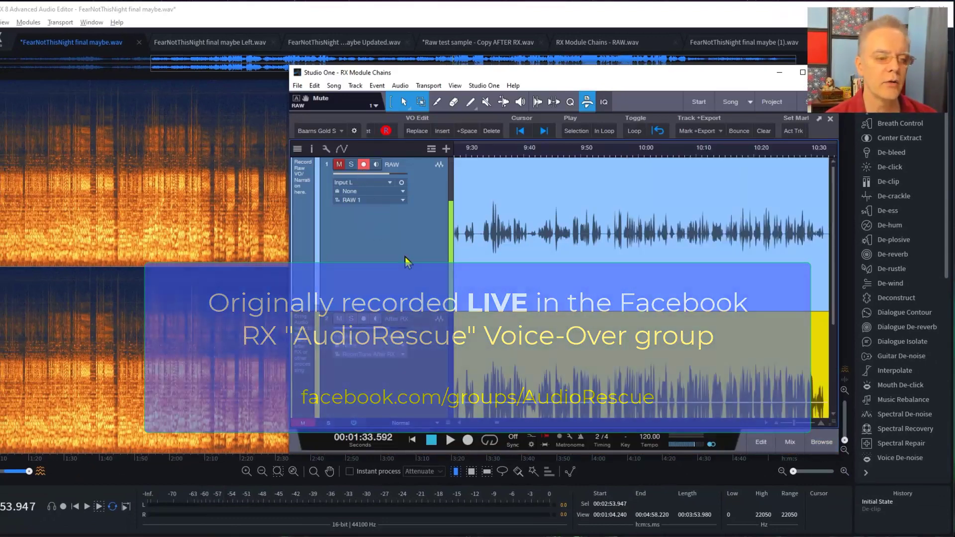
key(F3)
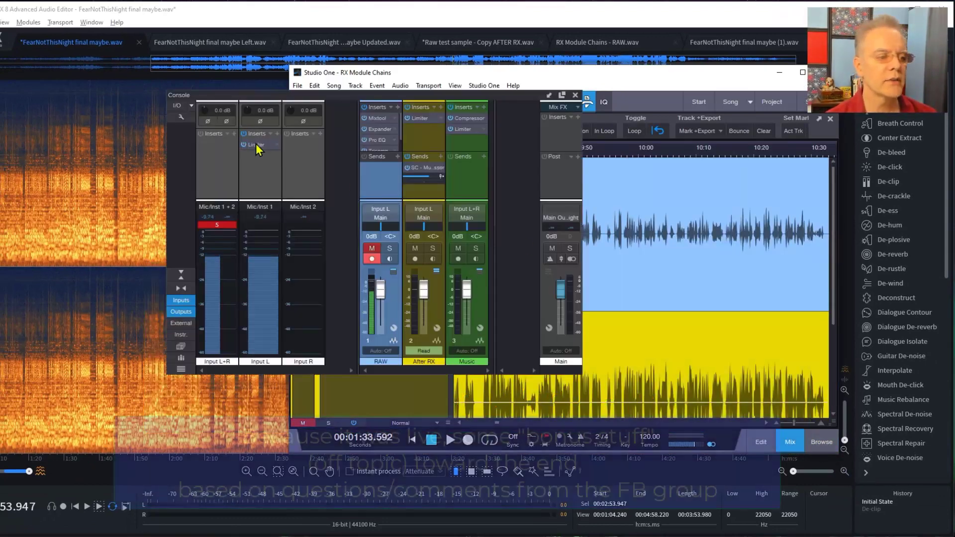
click(256, 144)
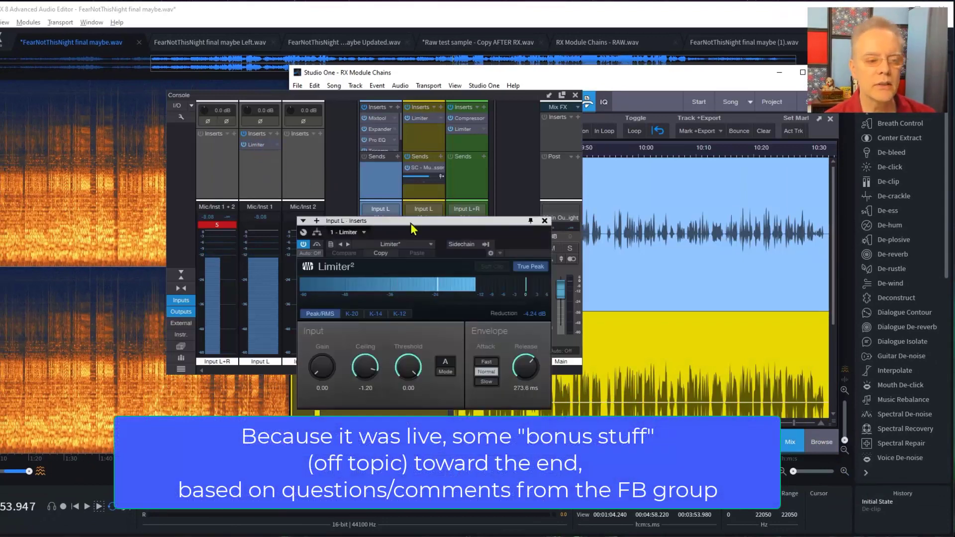
drag(411, 221, 510, 183)
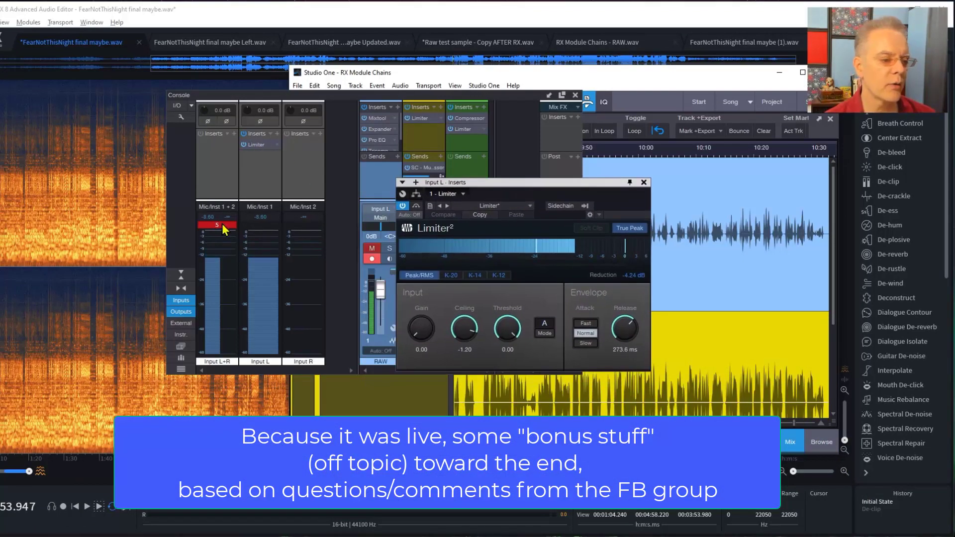
Step: Examine the Input L+R and Input L levels, close the Limiter and mixer, and minimize Studio One
click(222, 223)
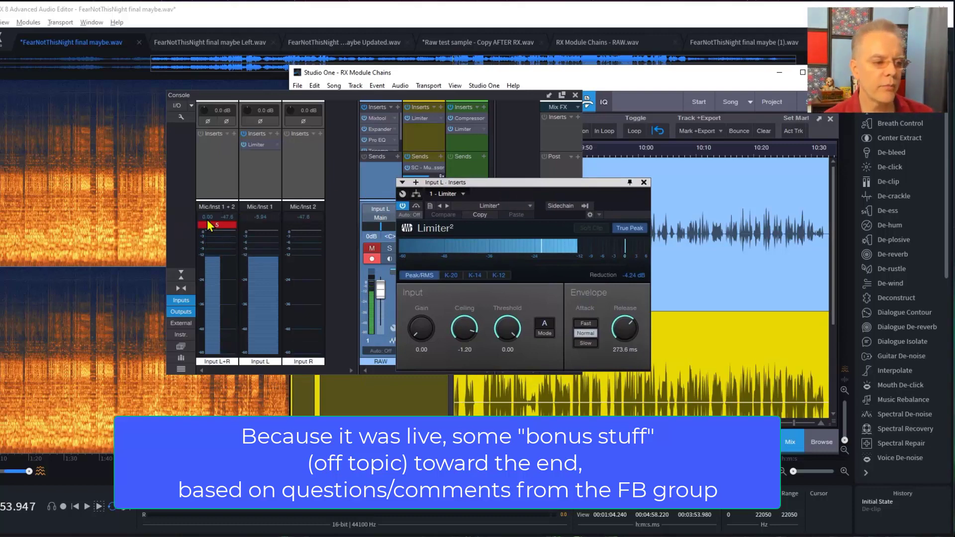
click(213, 233)
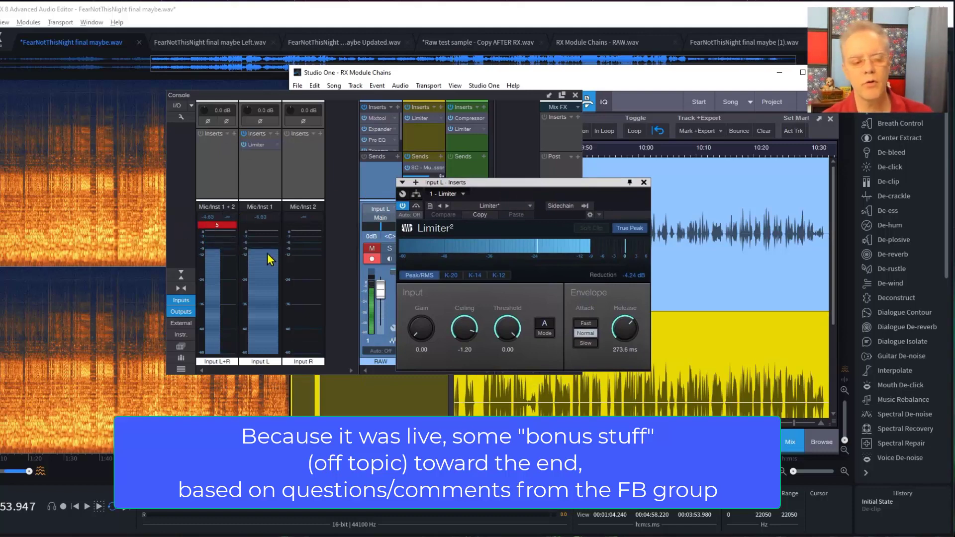
click(258, 272)
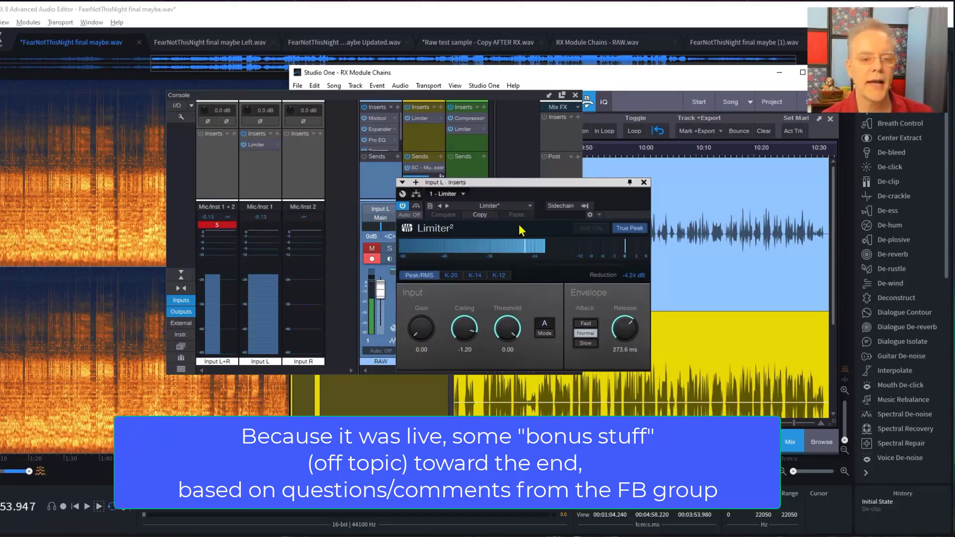
click(643, 182)
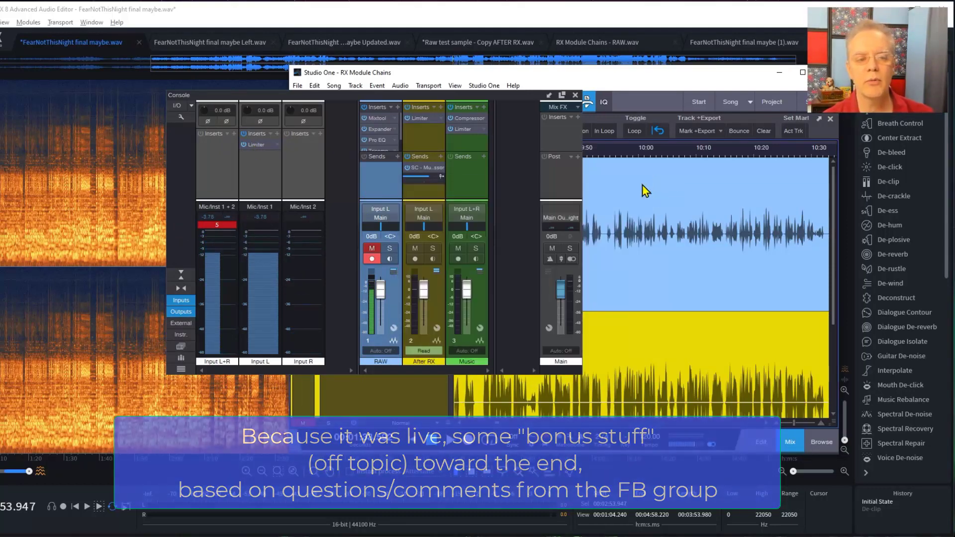
click(575, 95)
click(779, 75)
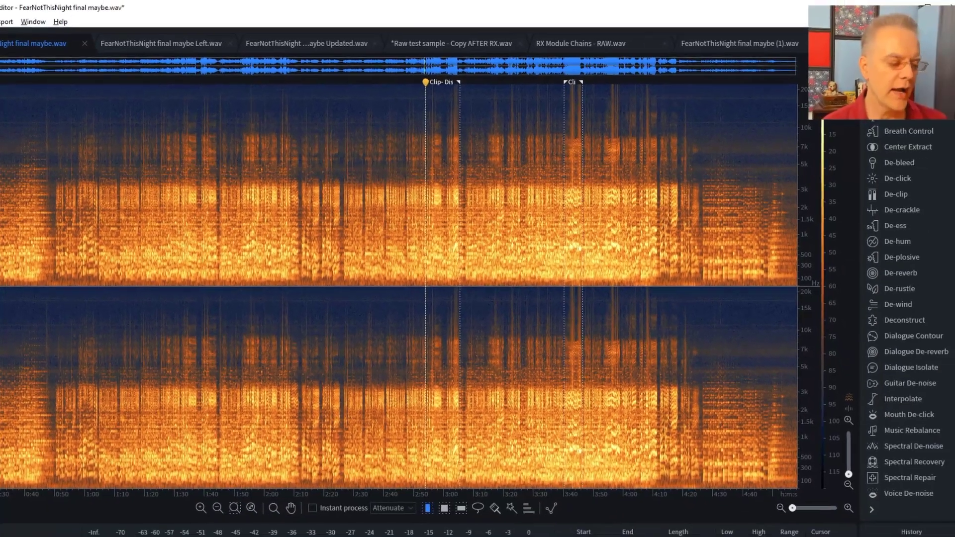
Step: In Studio One's file browser, find the Split to Mono Files option for FearNotThisNight final maybe Updated.wav, and return to RX 8
key(alt+Tab)
click(823, 476)
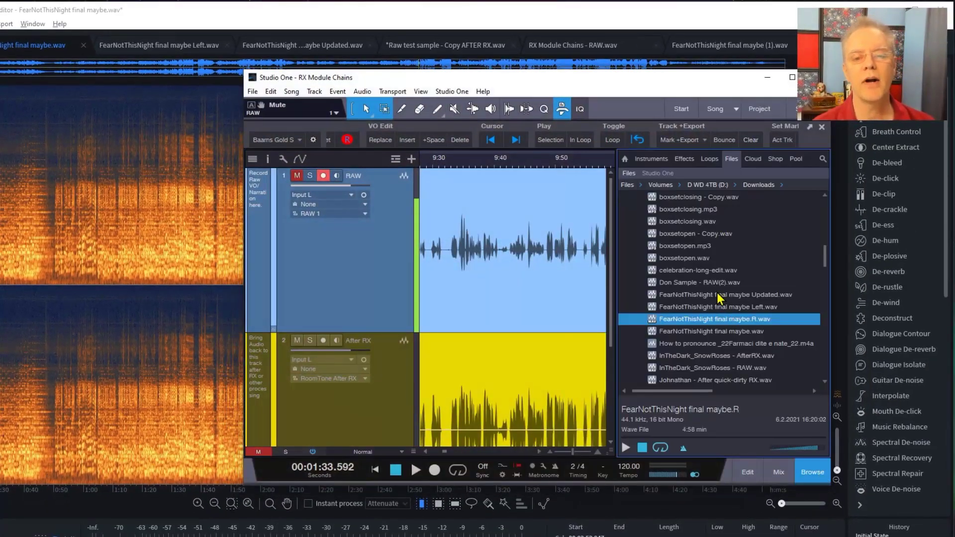
right_click(716, 293)
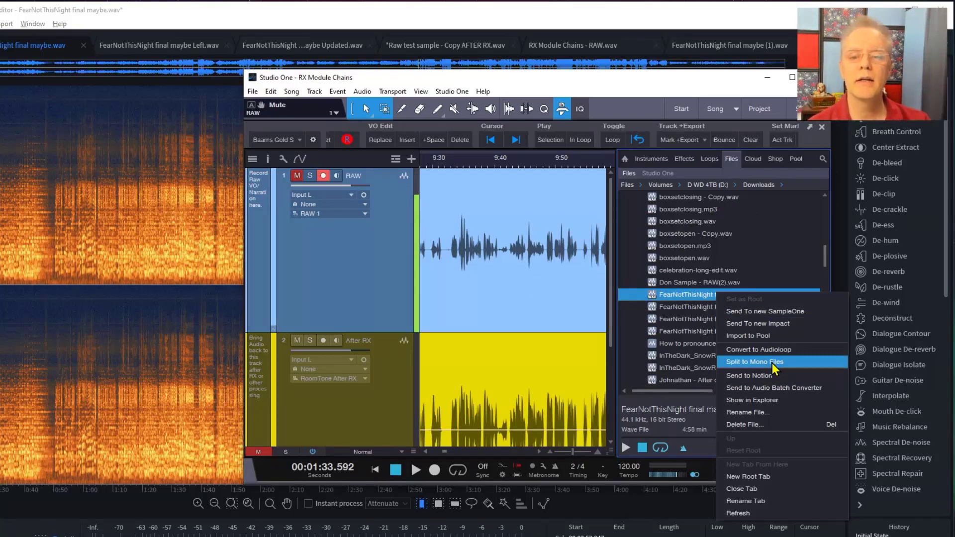
key(alt+Tab)
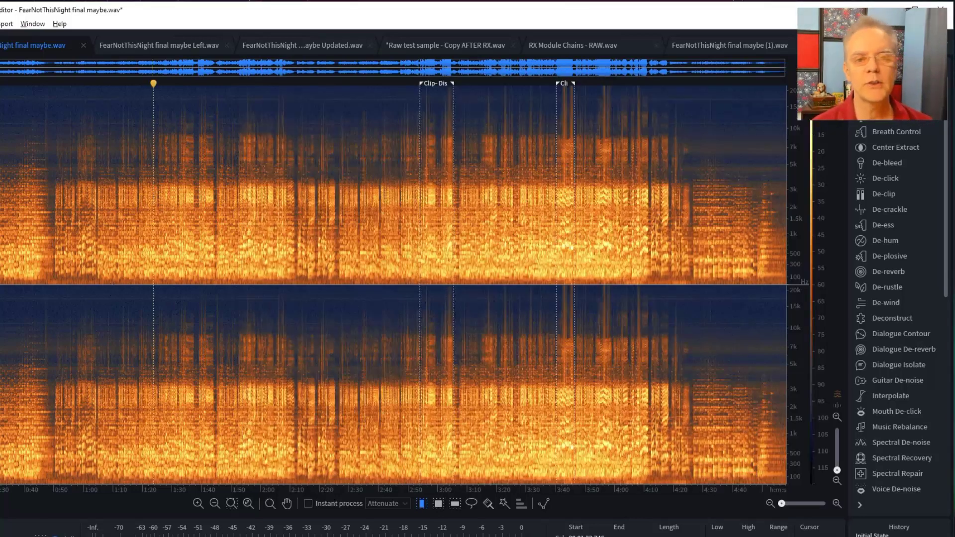
Step: Compare the spectrogram of the mono FearNotThisNight final maybe Left.wav with the stereo FearNotThisNight final maybe.wav
click(170, 45)
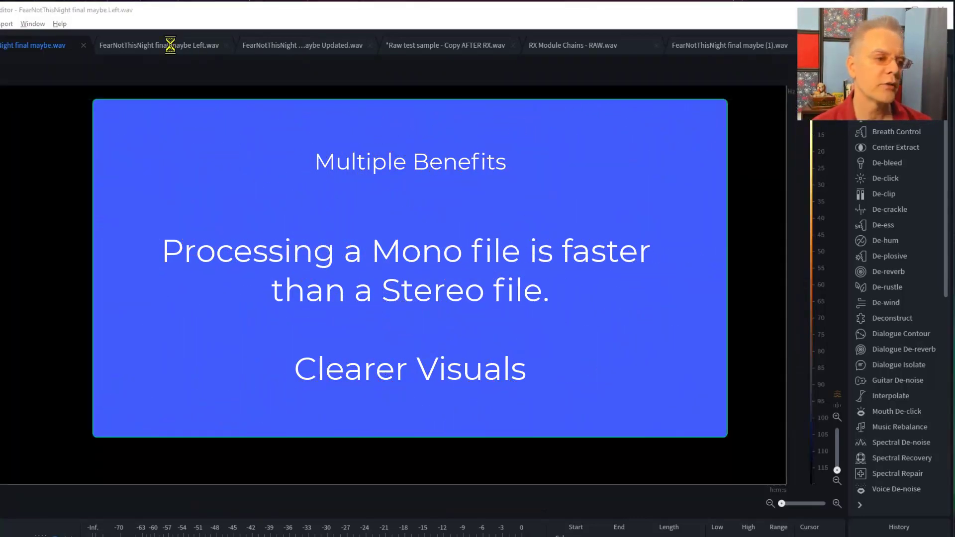
click(436, 67)
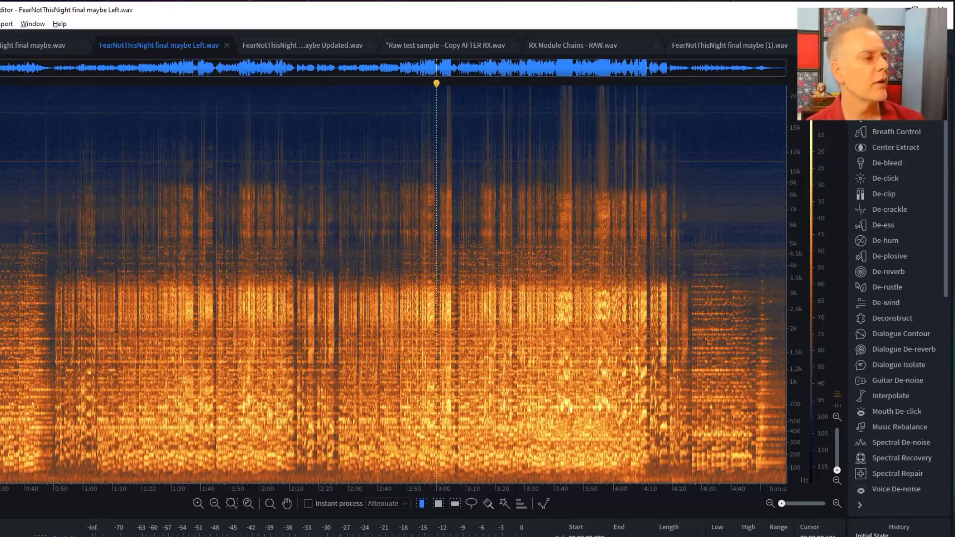
click(8, 44)
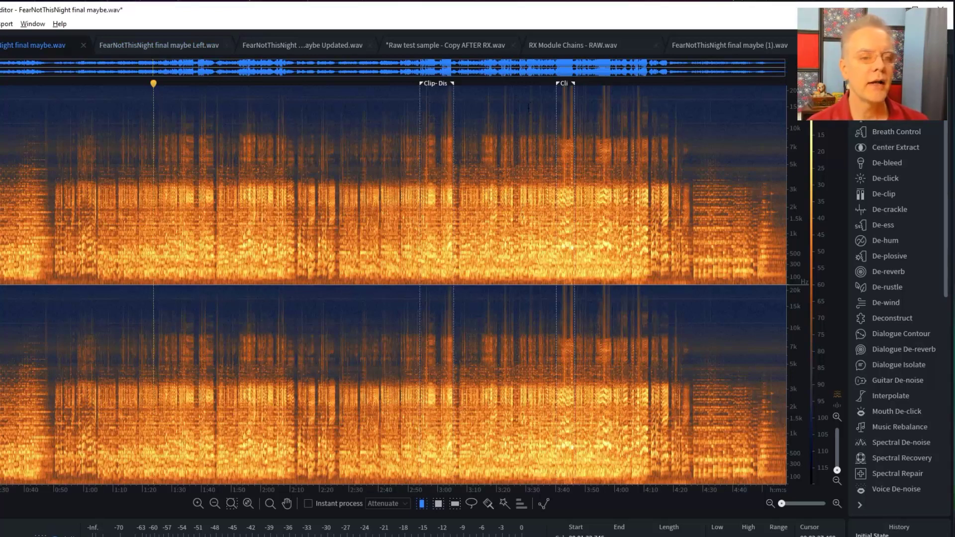
Step: Display the stereo FearNotThisNight final maybe.wav as a waveform only and magnify the Clip- Dist1 region around 3:00
click(401, 137)
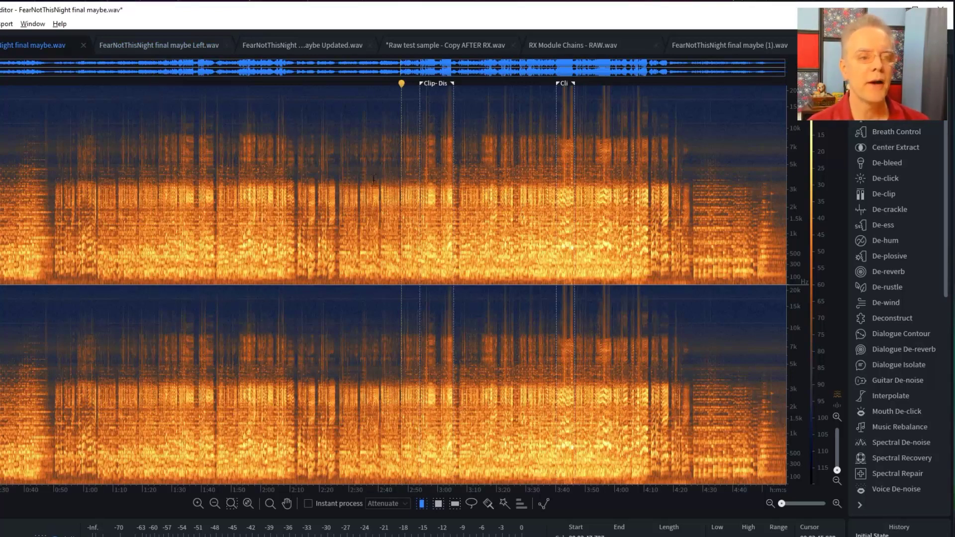
key(w)
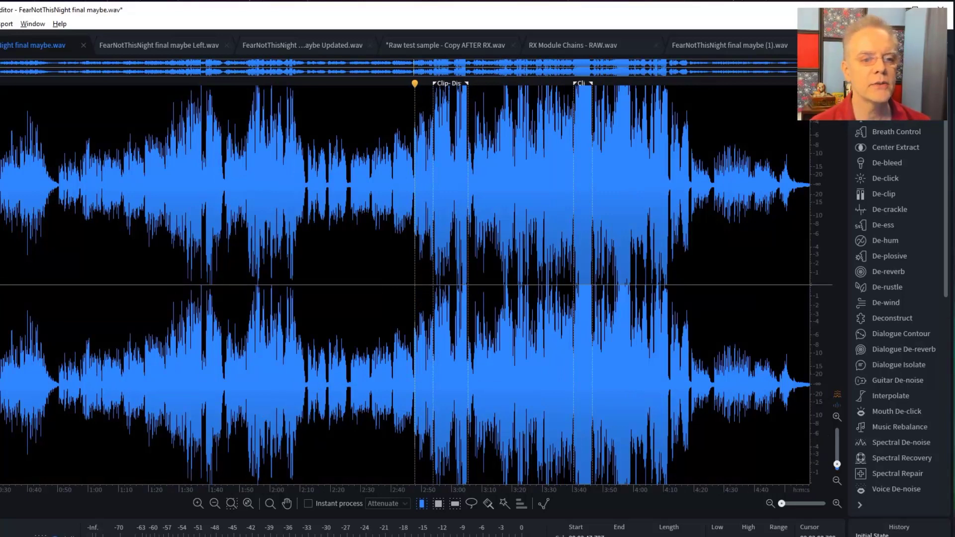
click(451, 141)
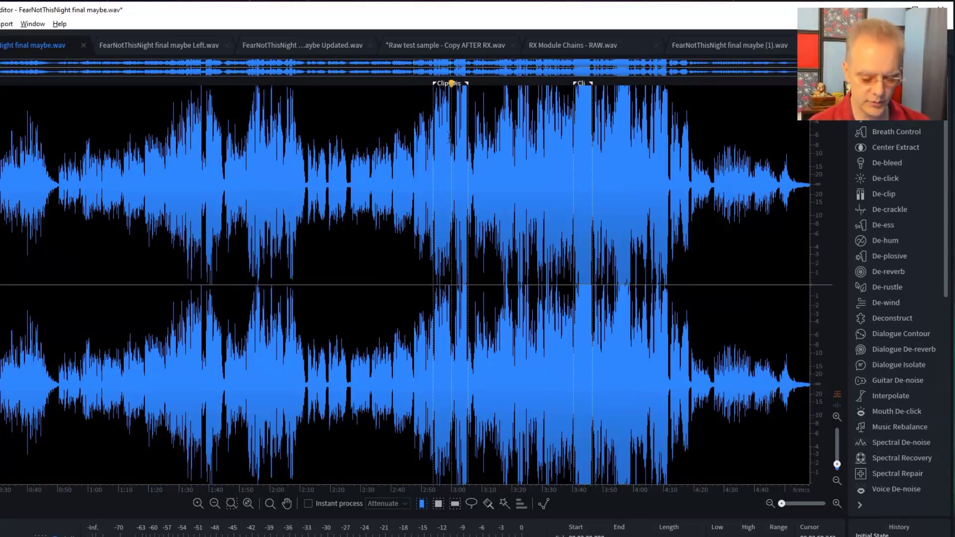
scroll(451, 141, up, 2)
scroll(449, 138, up, 4)
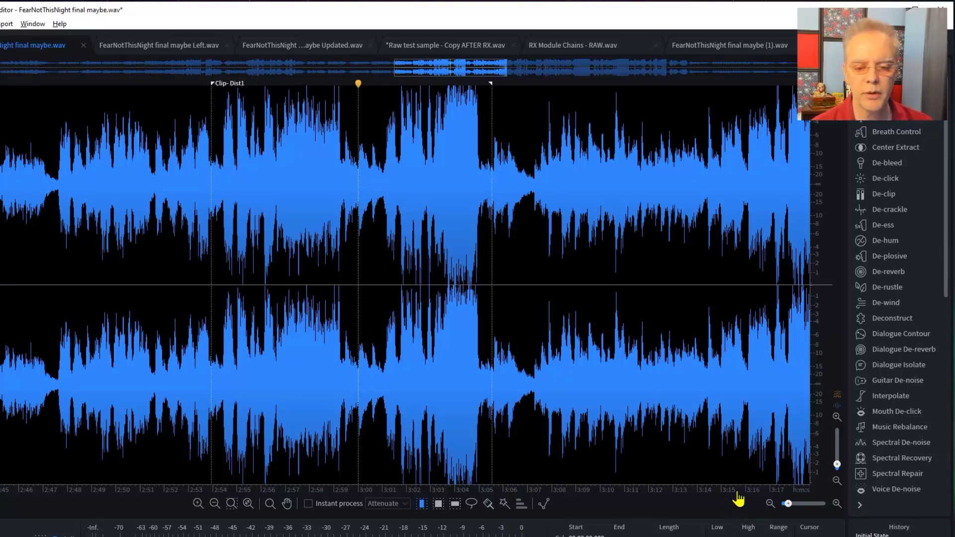
Step: Examine the Clip - Dist region starting at about 3:40 up close and play it from its beginning
drag(703, 490, 320, 491)
key(ctrl+minus)
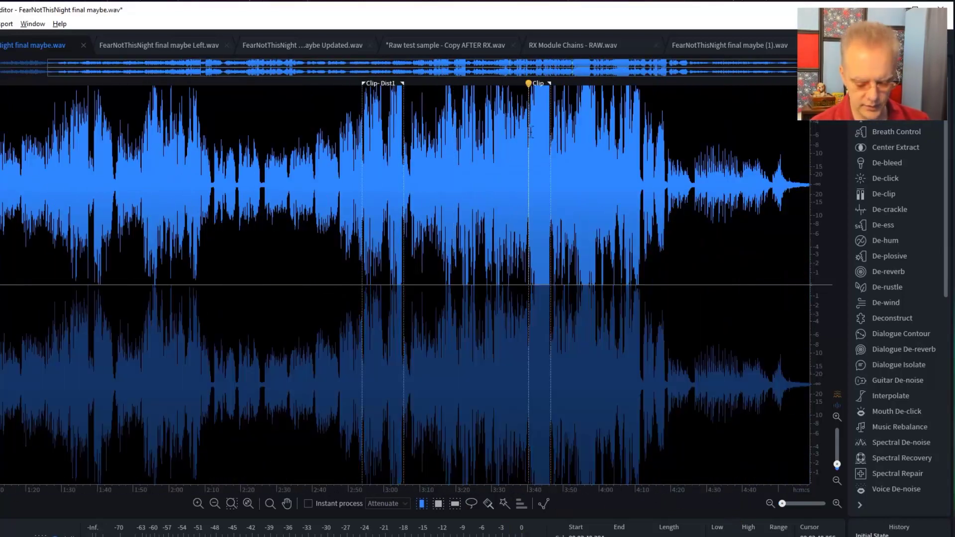
key(ctrl+plus)
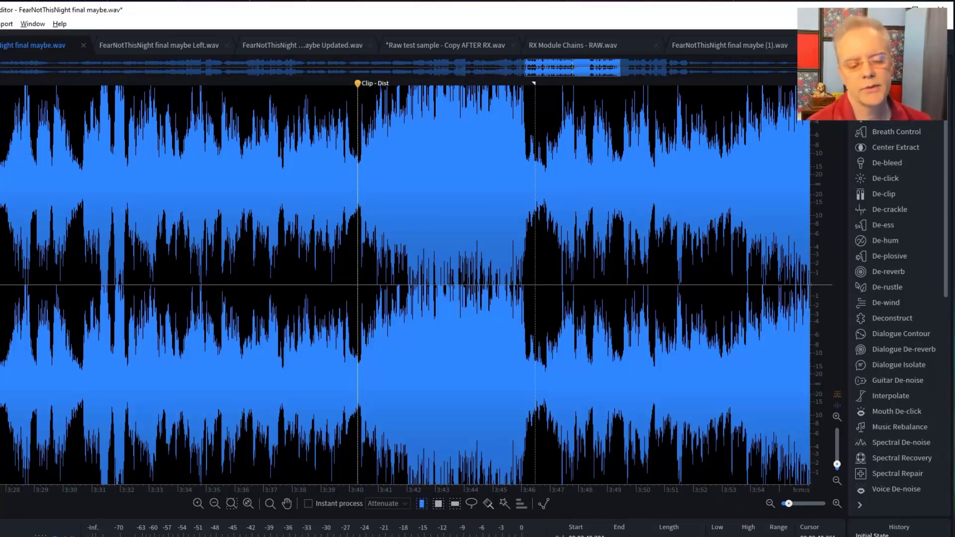
key(space)
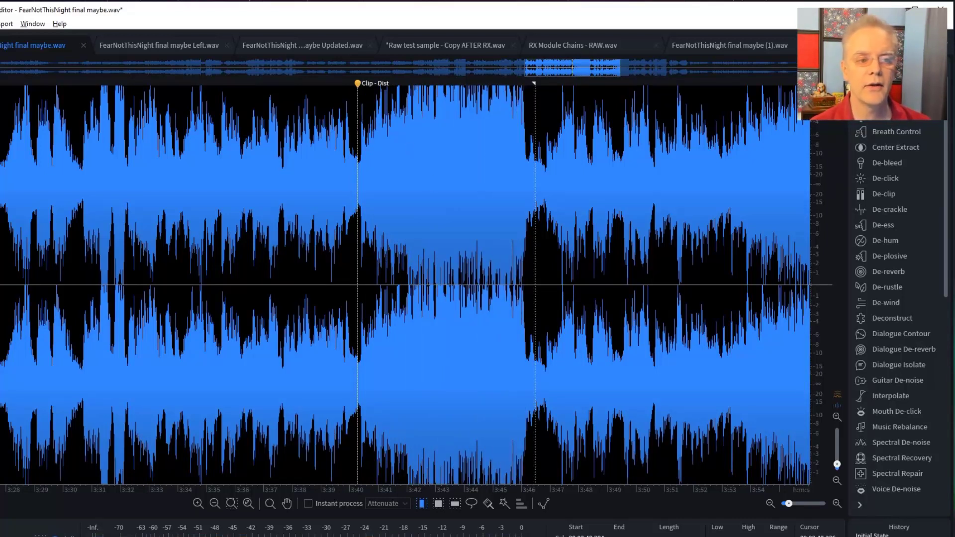
key(space)
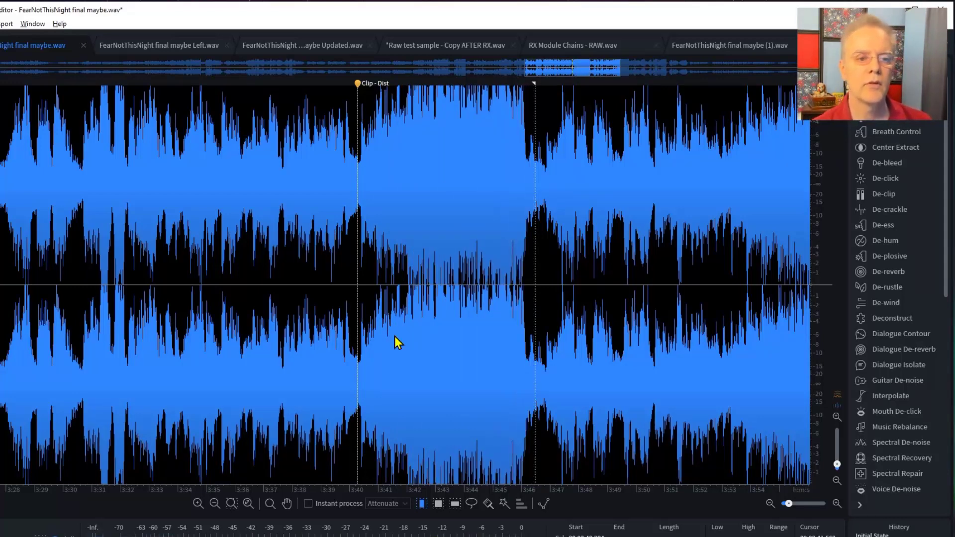
Step: Return to the Clip- Dist1 region and listen to it from about 2:58
click(288, 177)
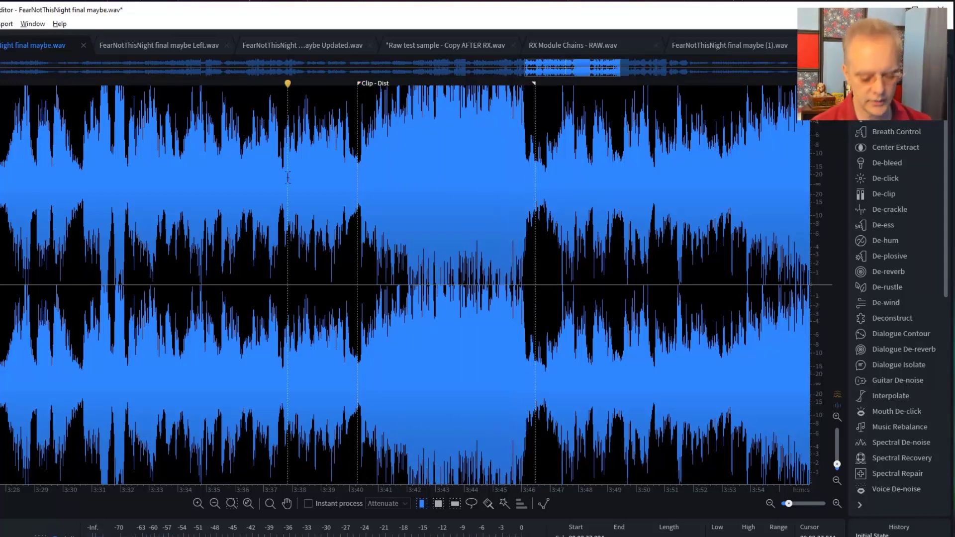
scroll(287, 177, down, 5)
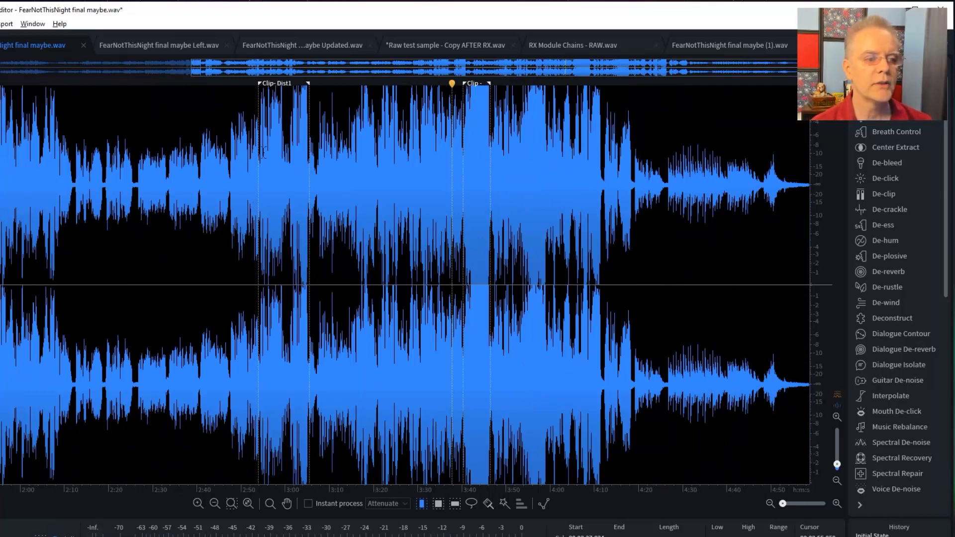
click(259, 159)
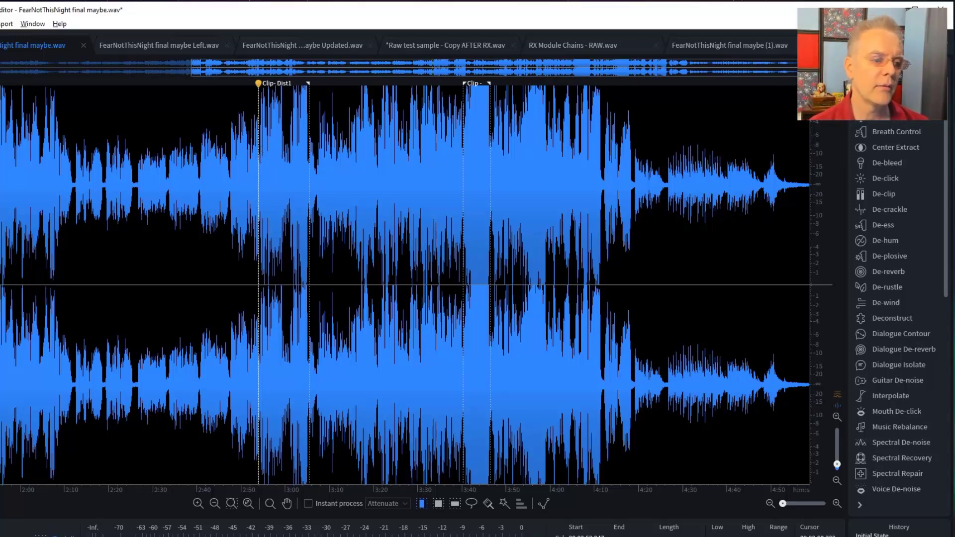
click(284, 131)
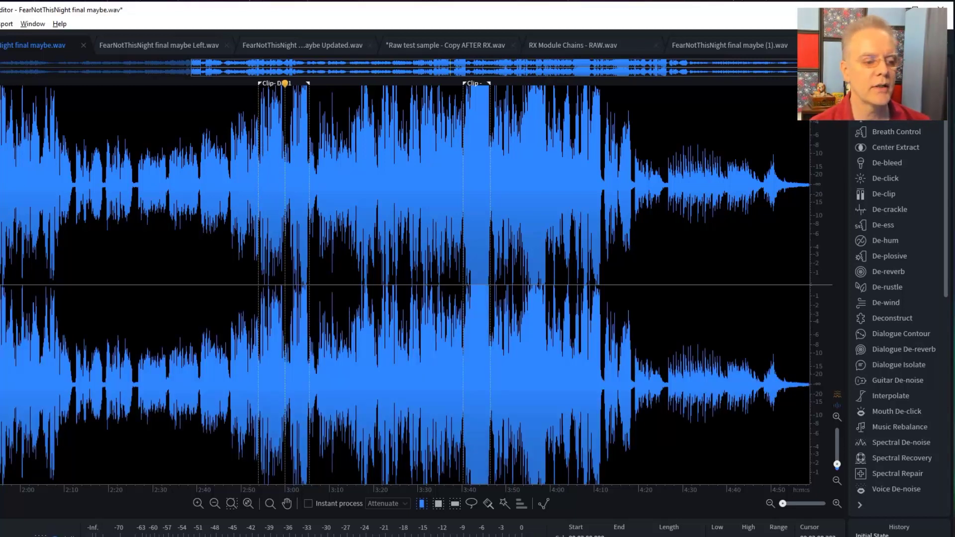
key(space)
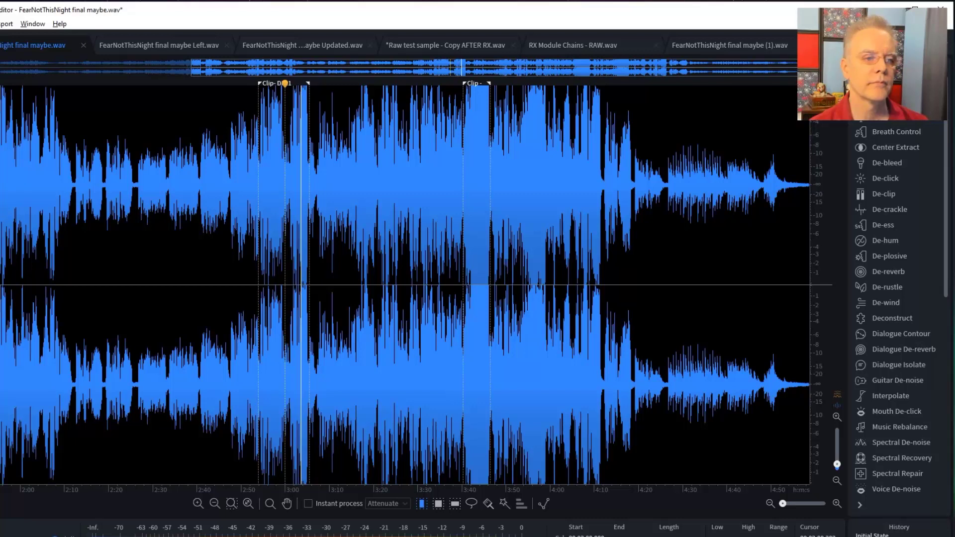
key(space)
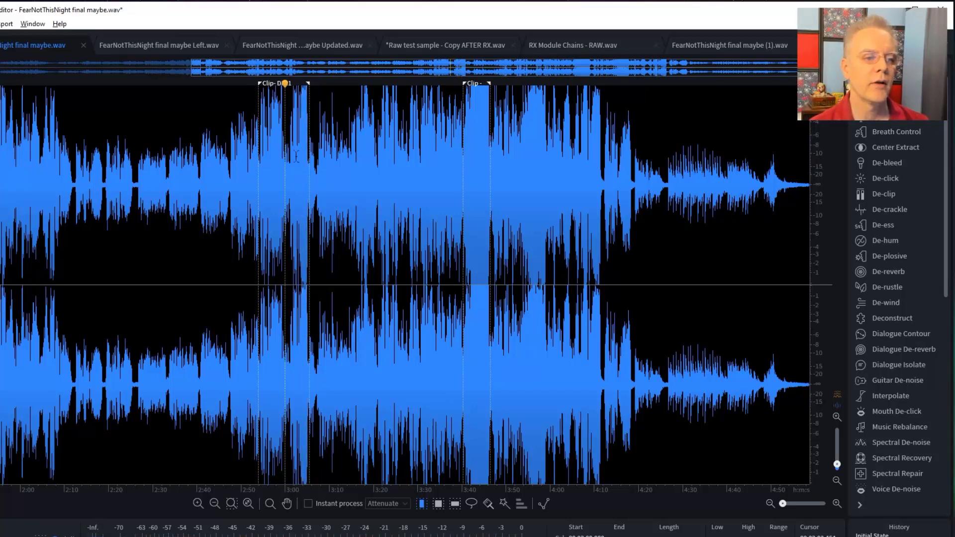
Step: Play the last part of the Clip- Dist1 region from about 3:01
click(296, 163)
key(space)
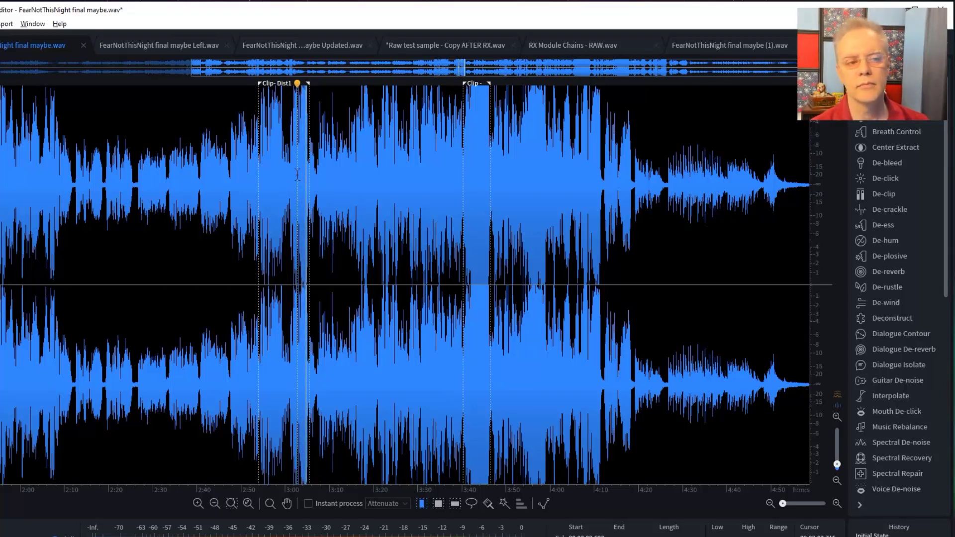
key(space)
key(space)
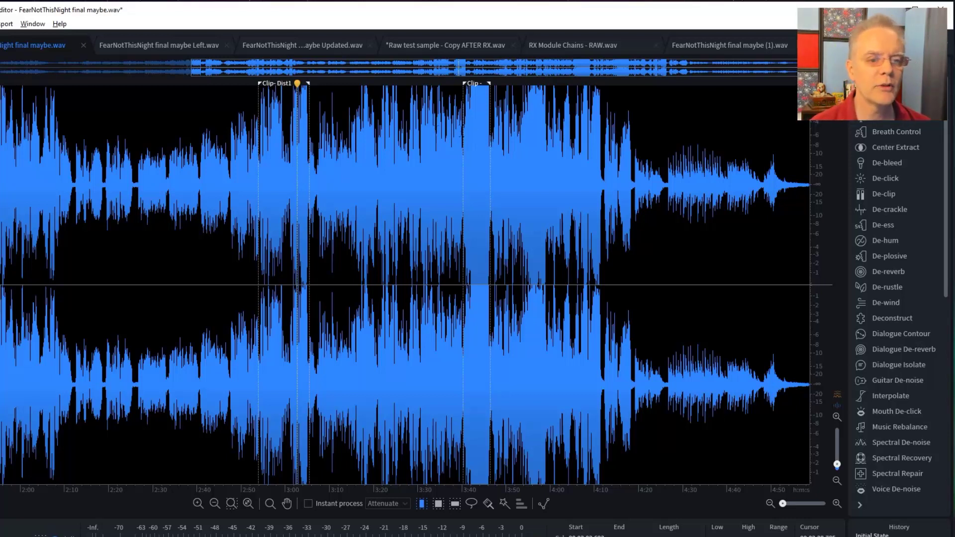
Step: Place the playhead at the start of the second clipped region, and return it to about 2:58 in Clip- Dist1 with both channels active
click(464, 148)
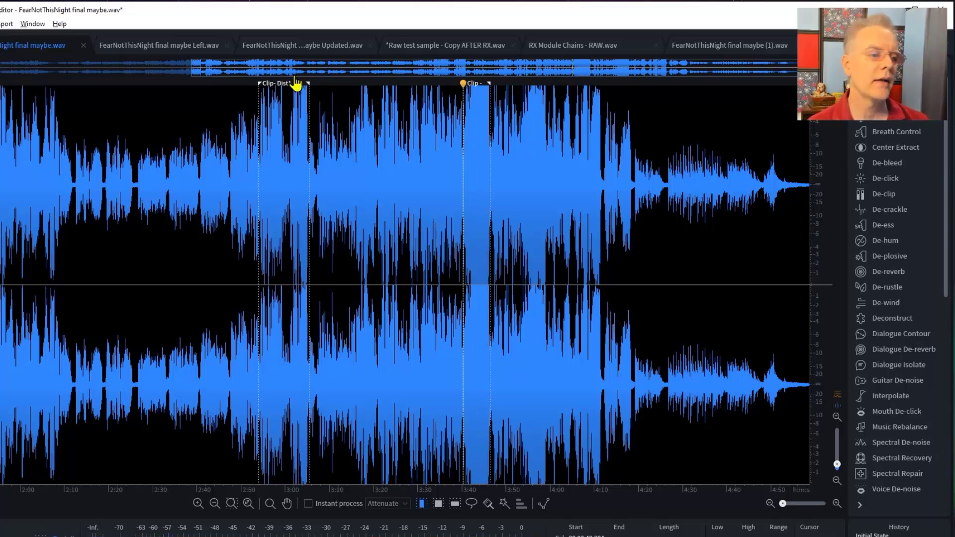
click(280, 89)
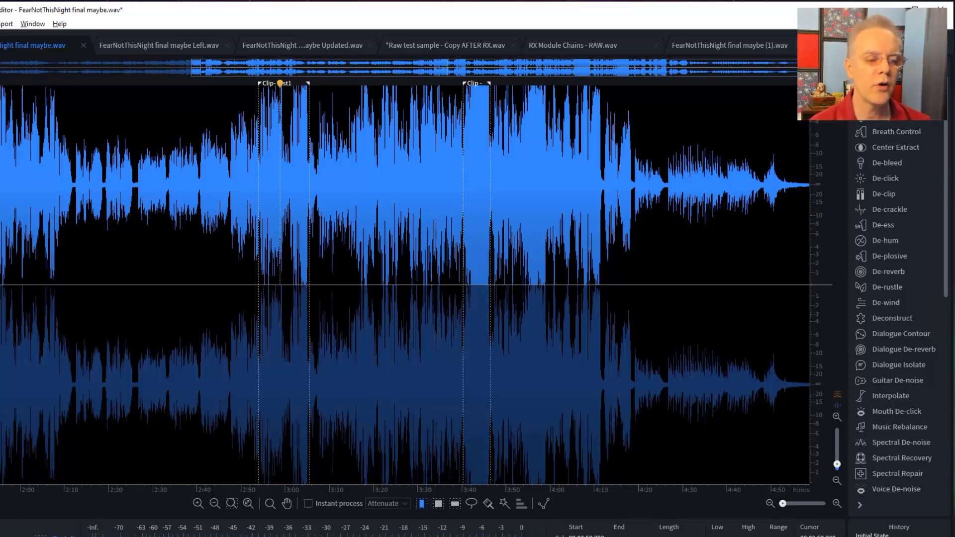
click(285, 285)
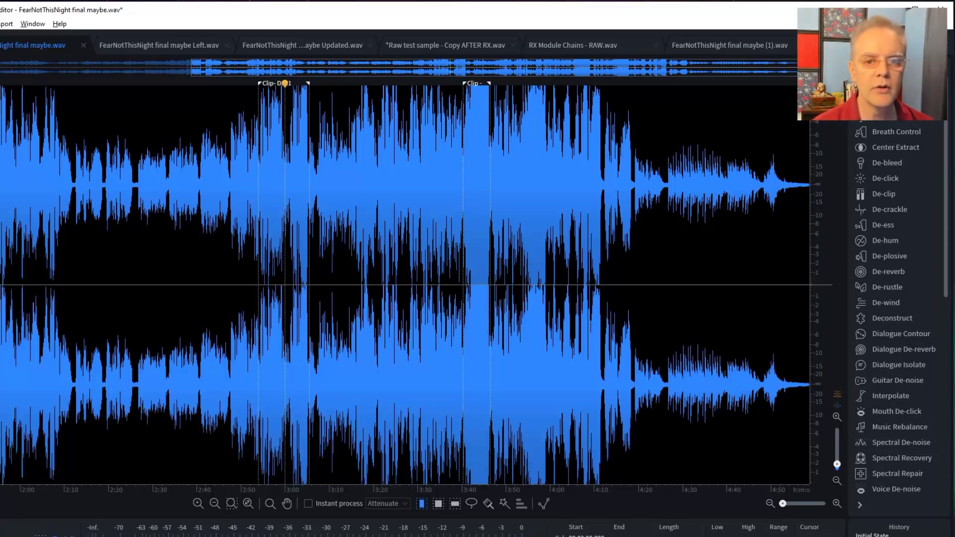
Step: Compare the mono FearNotThisNight final maybe Left.wav with the stereo FearNotThisNight final maybe.wav in full spectrogram view, ending on the stereo file
click(195, 50)
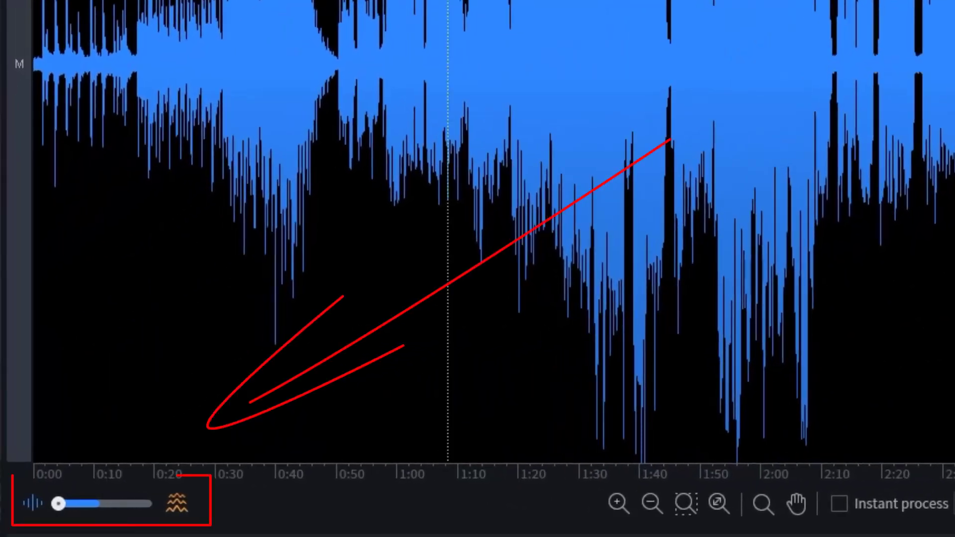
click(177, 501)
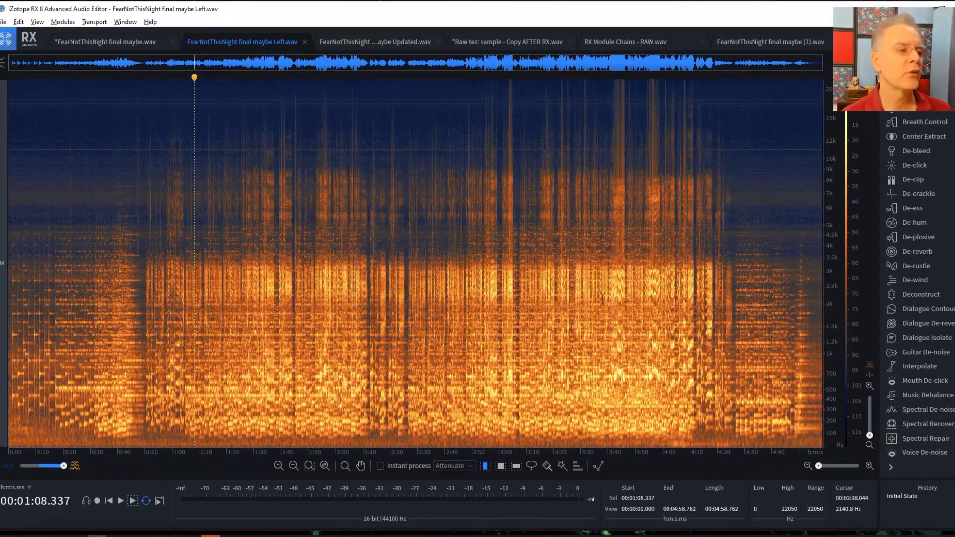
click(121, 41)
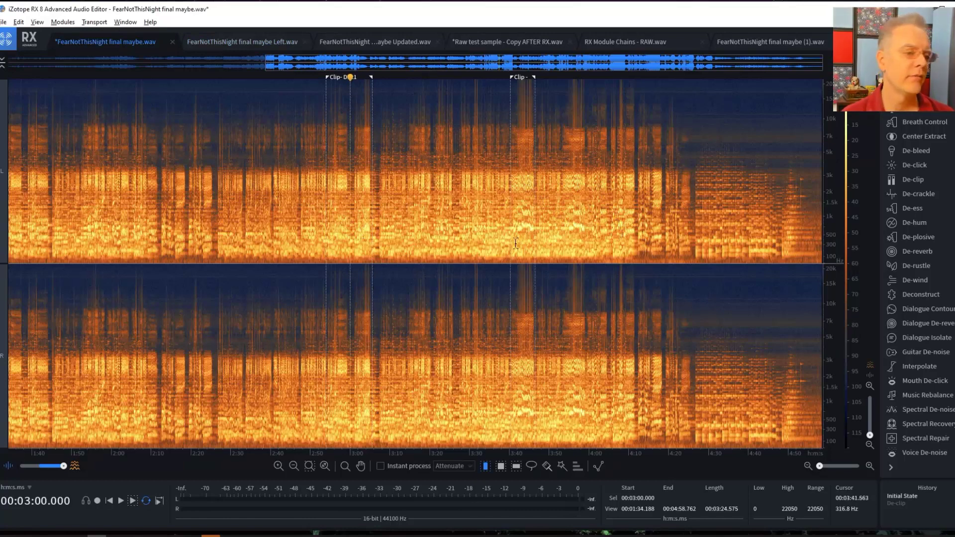
click(270, 44)
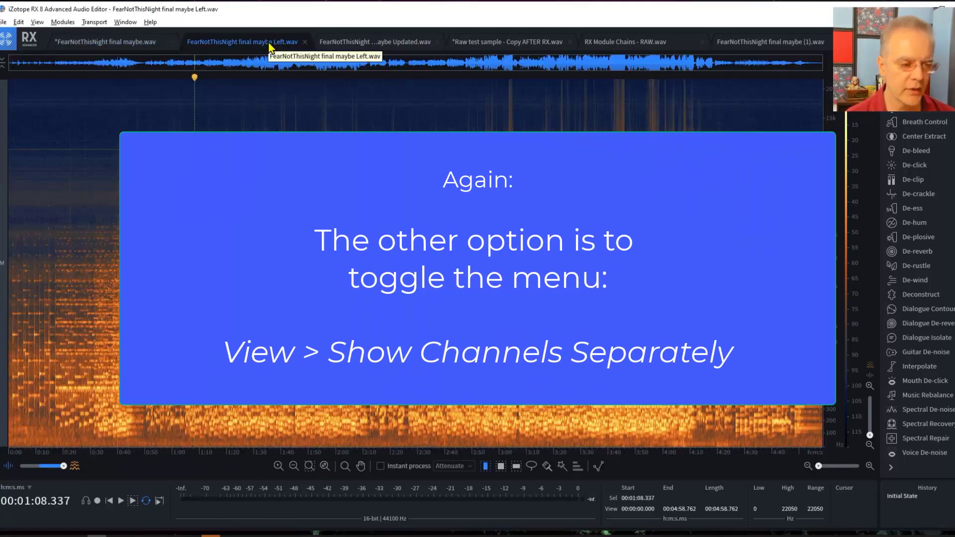
click(137, 47)
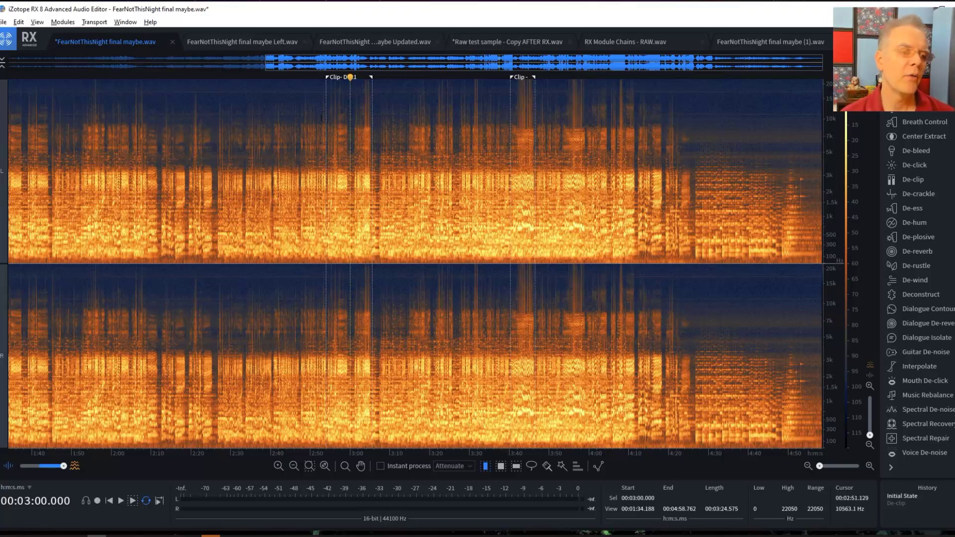
Step: Mark the passage from about 2:42 to 4:13 in both channels, and clear the selection with the playhead at about 2:56
click(326, 120)
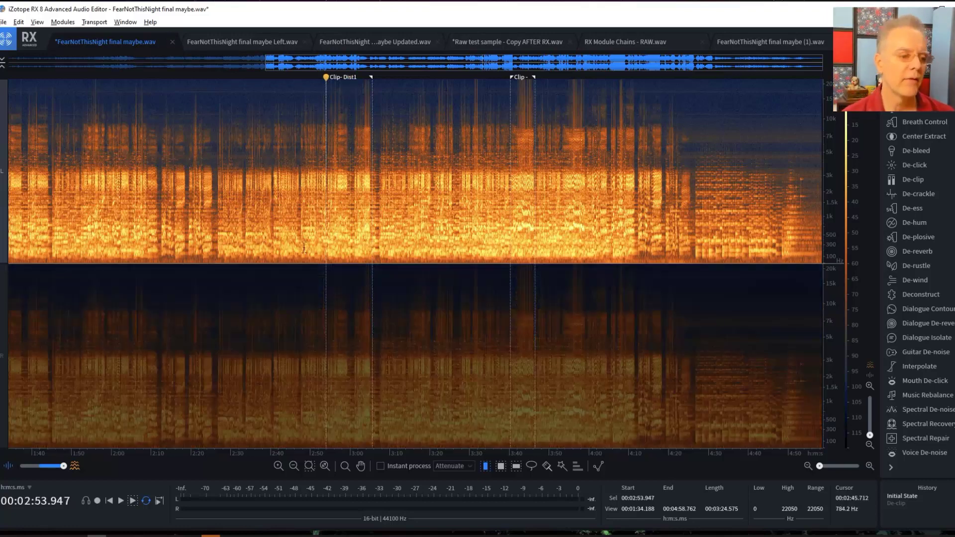
drag(277, 223, 637, 232)
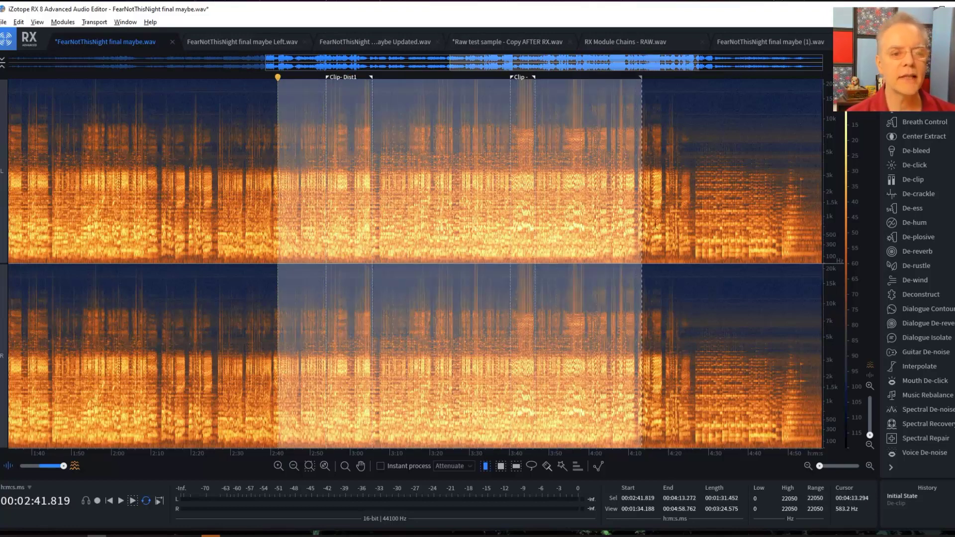
click(429, 199)
click(294, 127)
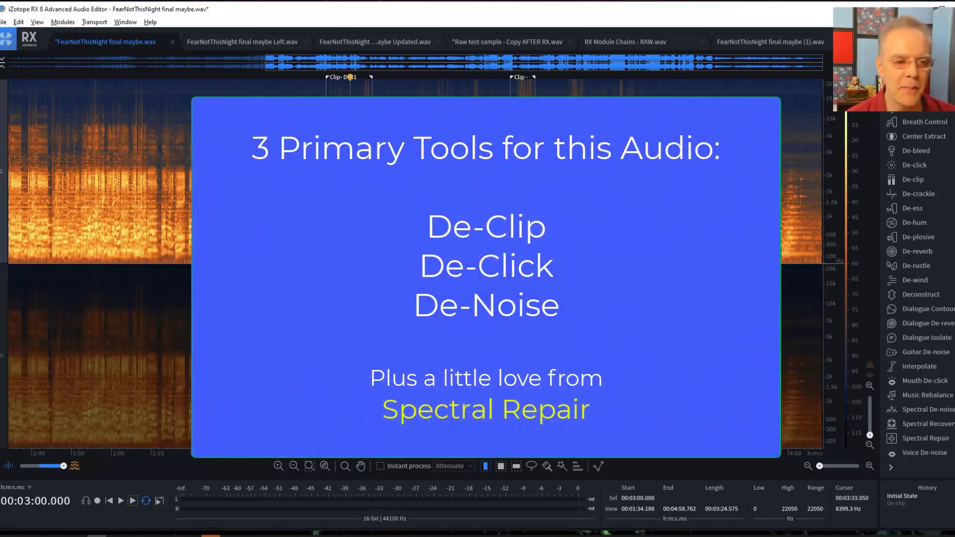
click(334, 149)
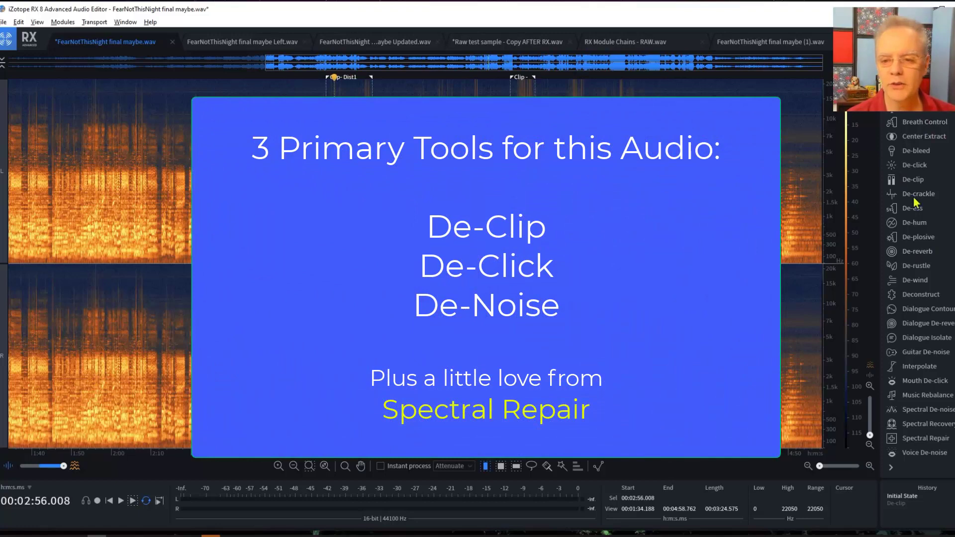
Step: Open the De-clip module, place its window over the start of the waveform, and review the available presets
click(913, 180)
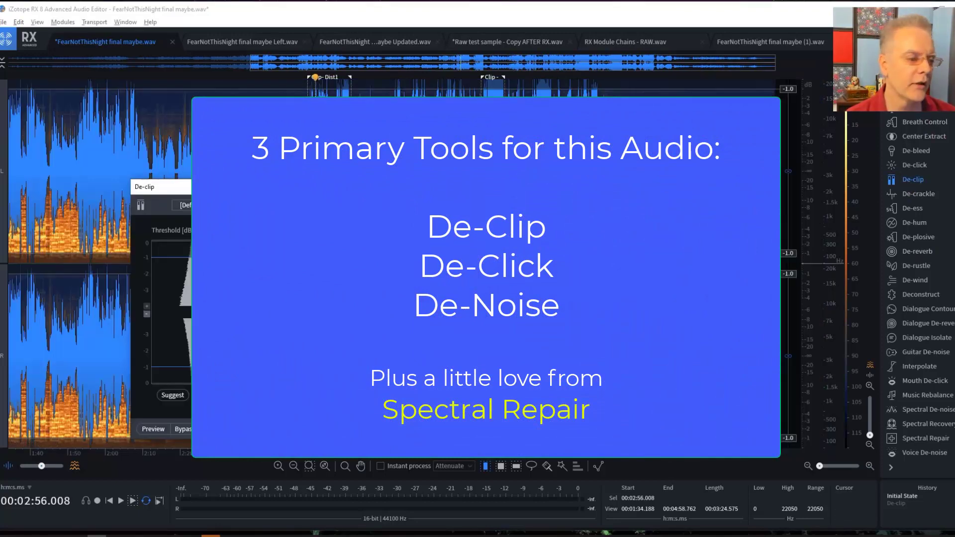
drag(160, 187, 122, 122)
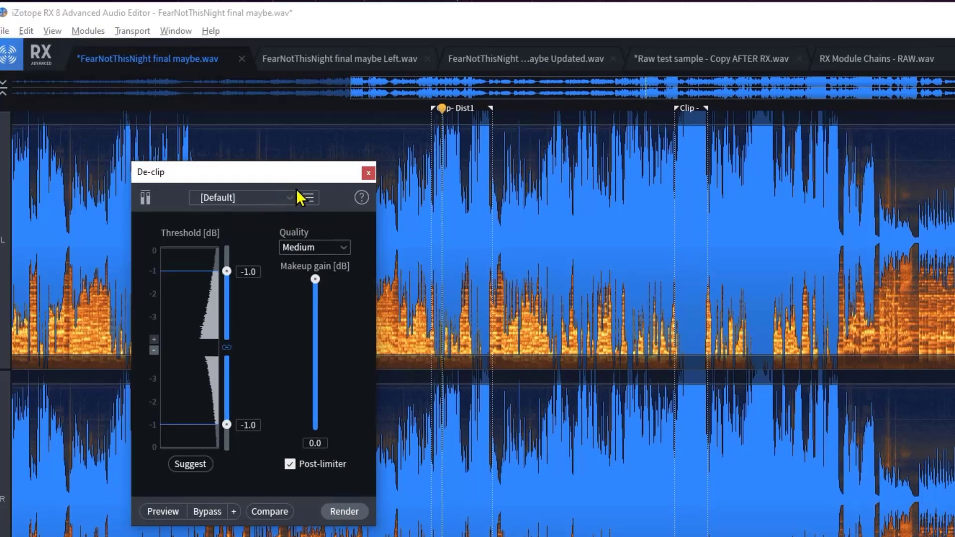
click(287, 199)
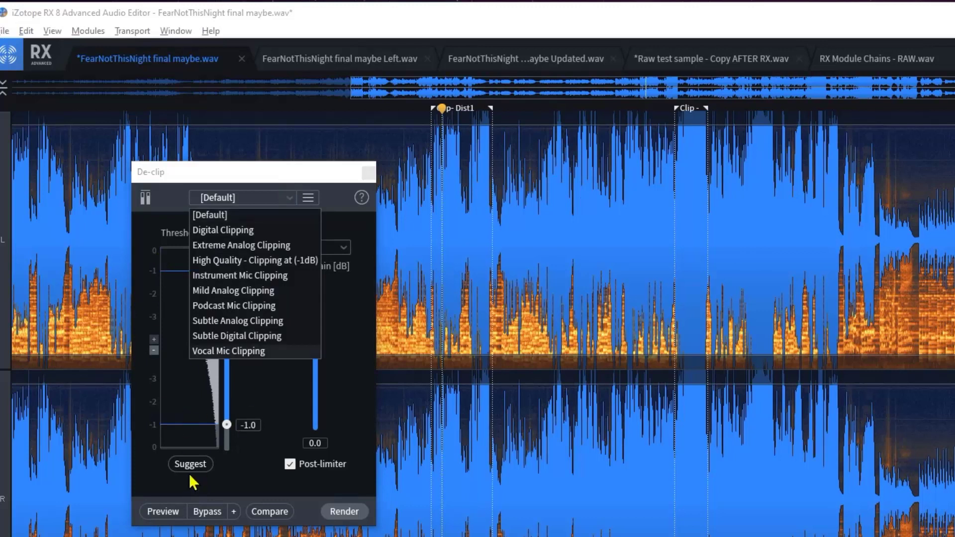
key(Up)
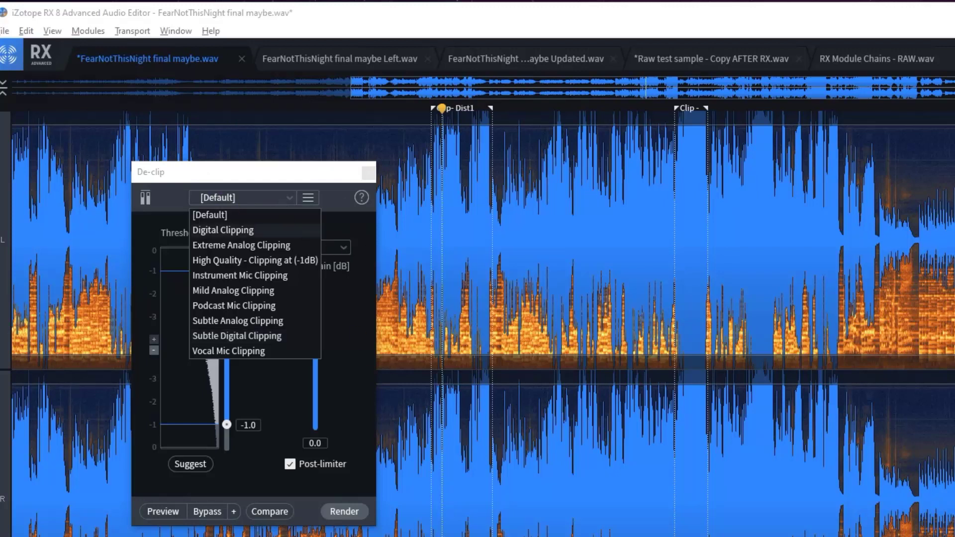
key(Escape)
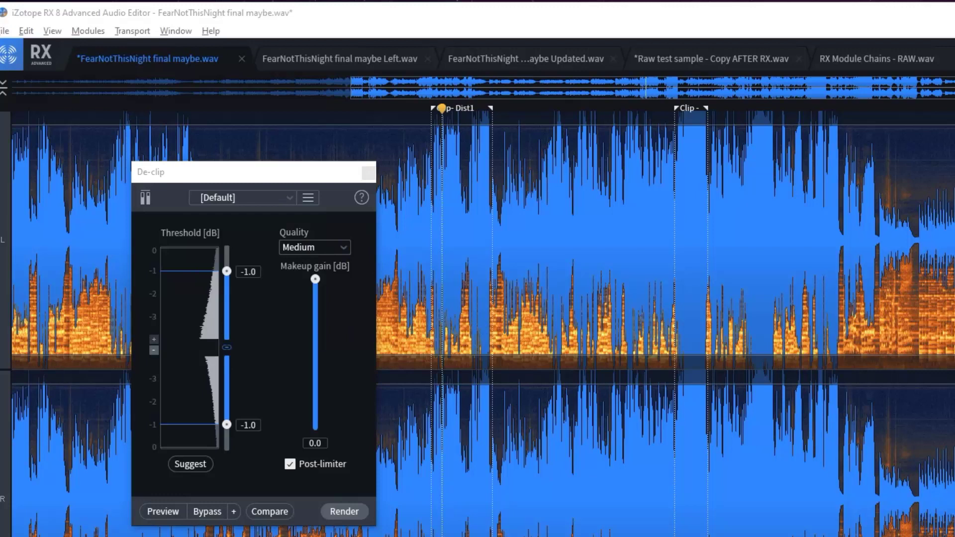
Step: Compare the De-clip presets High Quality - Clipping at (-1dB) and Mild Analog Clipping, and settle on the High Quality one
click(288, 204)
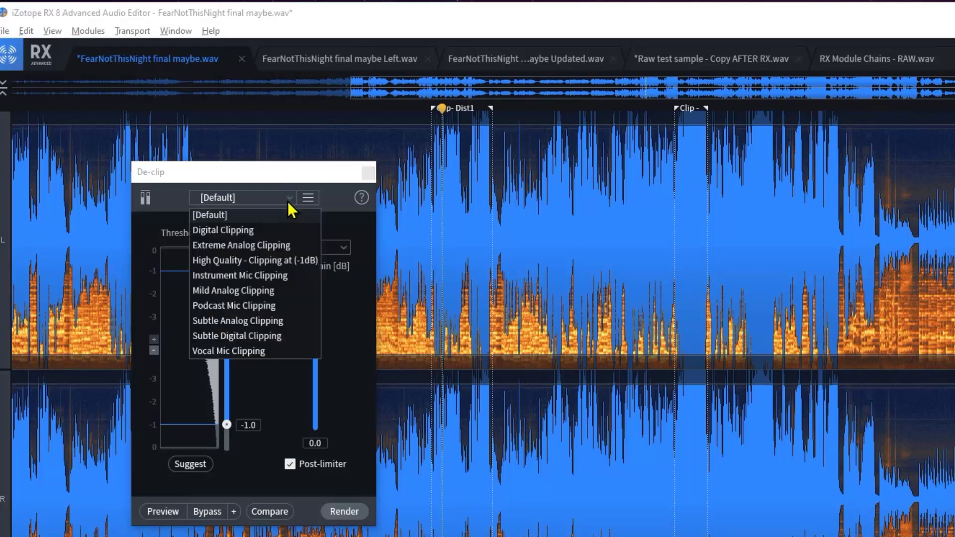
click(271, 260)
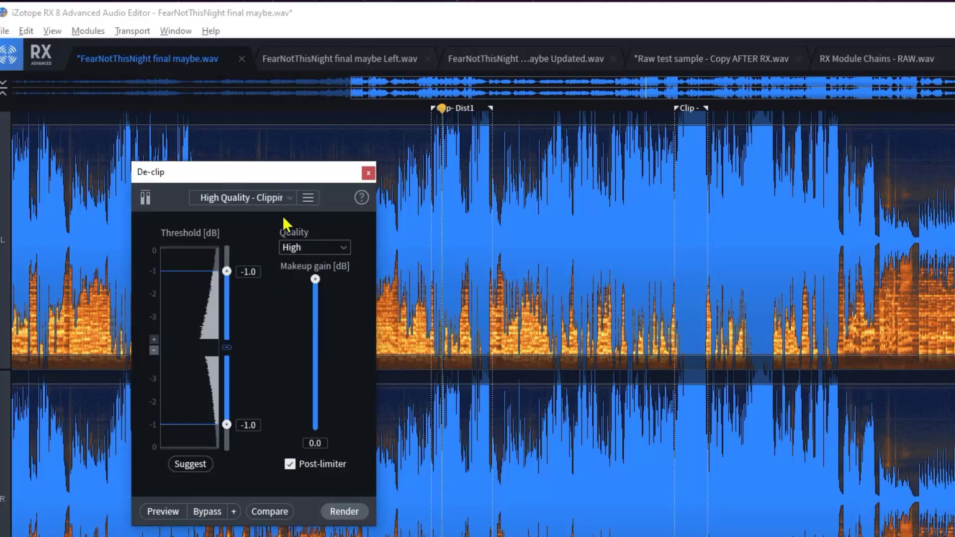
click(288, 199)
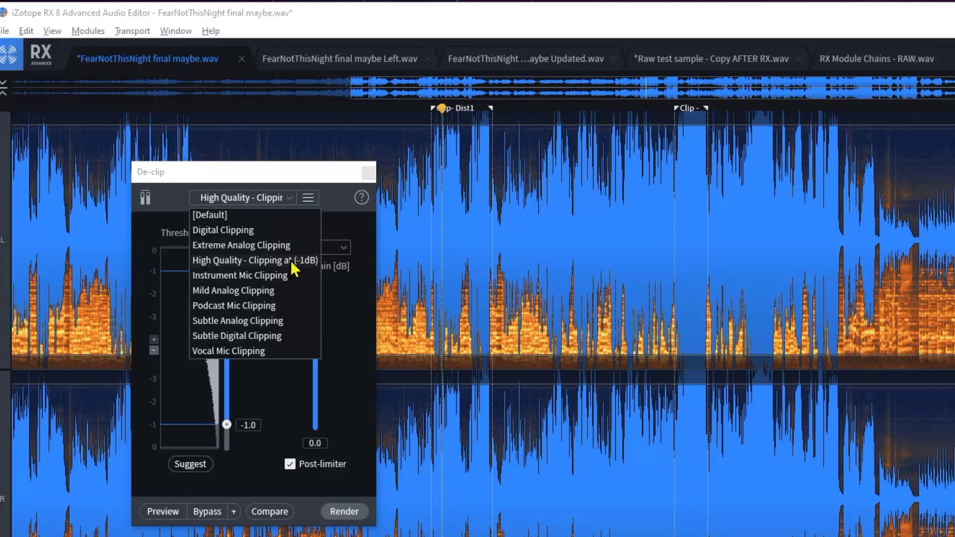
click(278, 293)
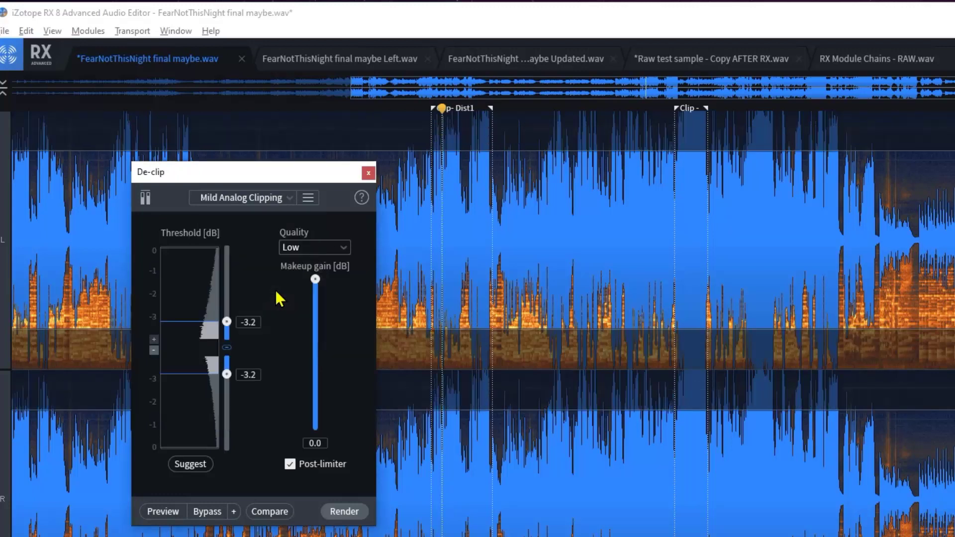
click(289, 198)
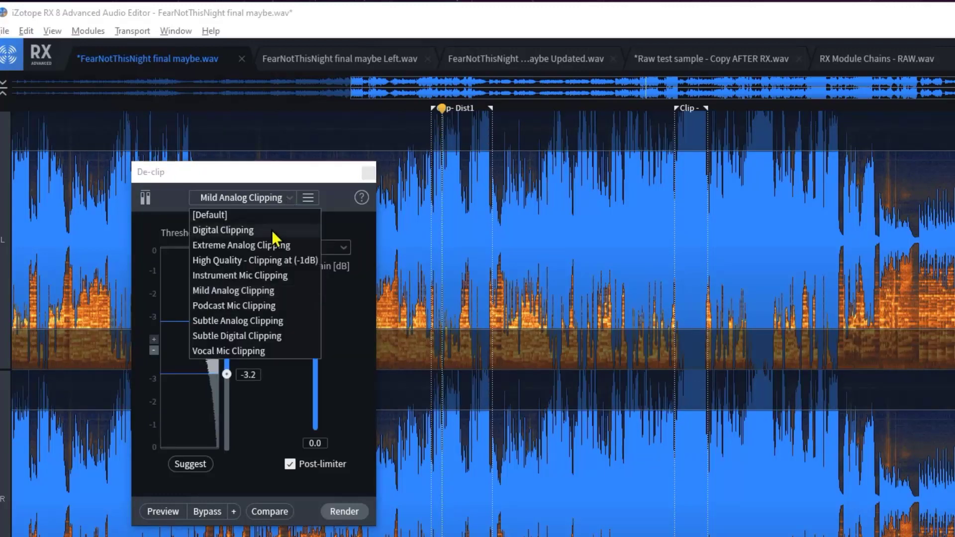
click(255, 261)
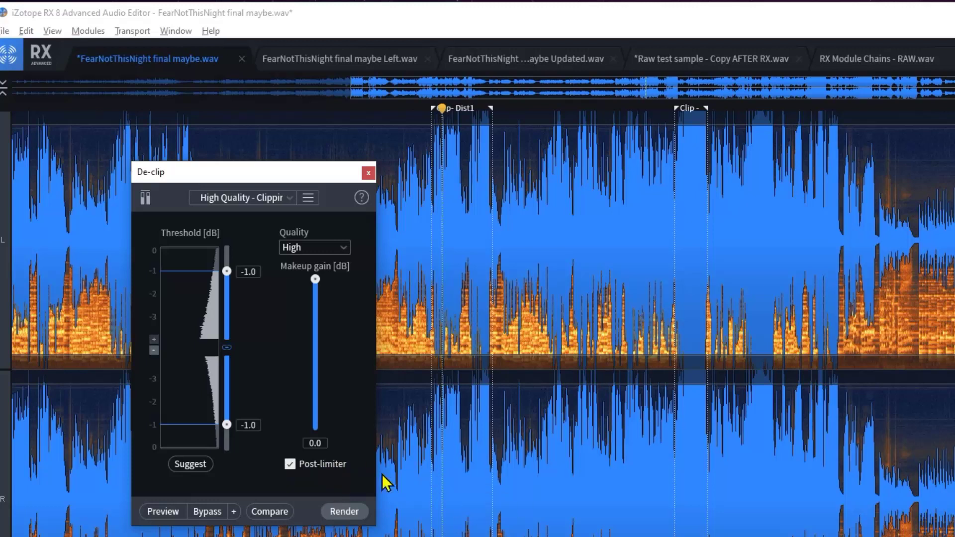
Step: Render De-clip on the stereo file with the High Quality - Clipping at (-1dB) preset, and close the module
click(653, 331)
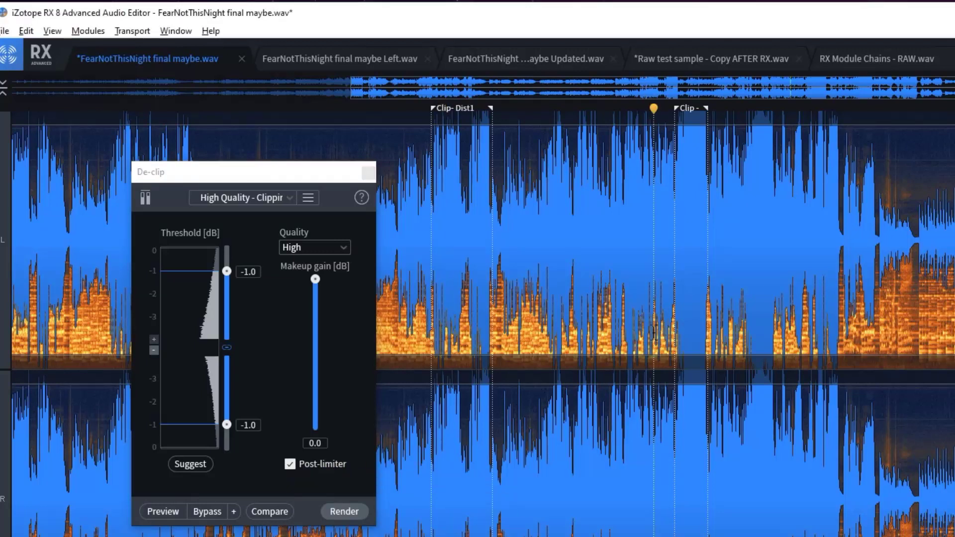
click(343, 512)
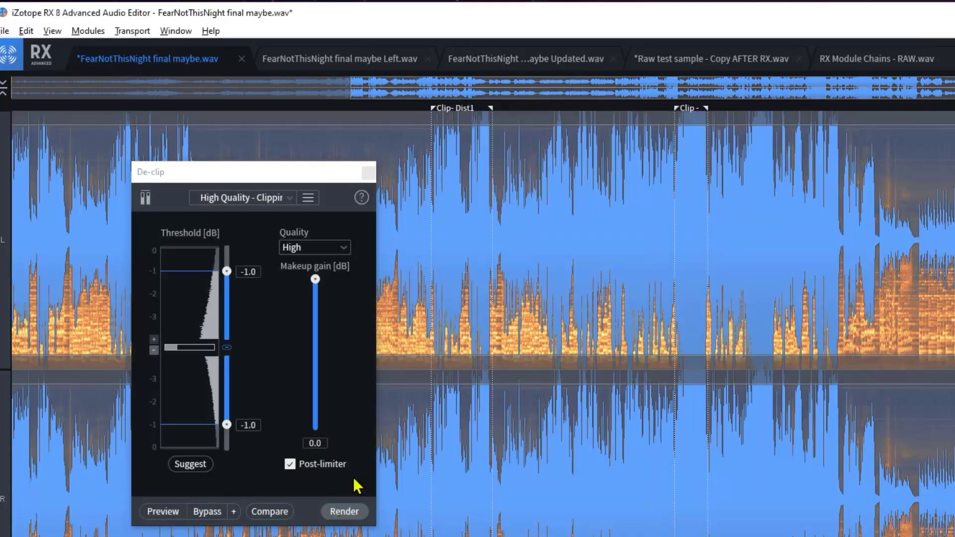
click(368, 172)
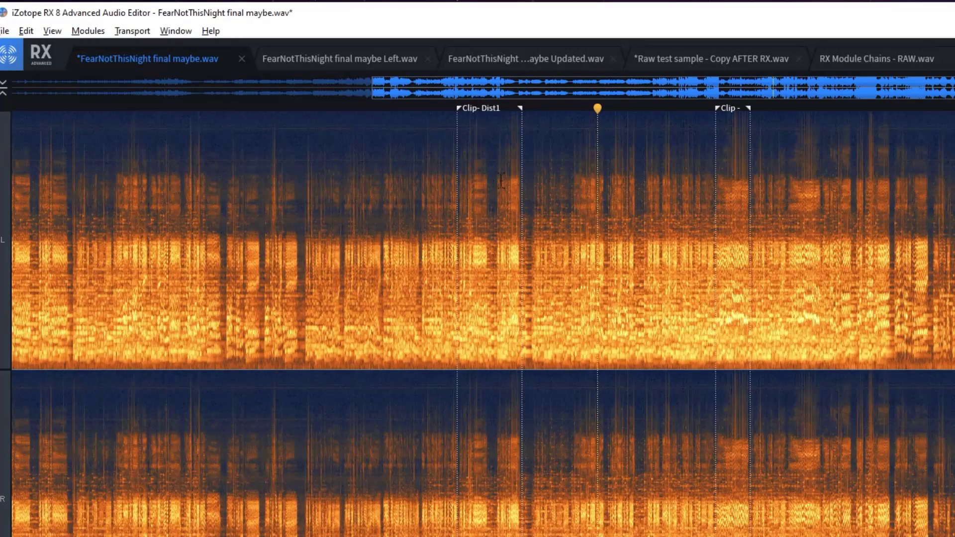
Step: Listen to the de-clipped audio inside Clip- Dist1 and from the start of the second clipped region, with both channels active
click(493, 208)
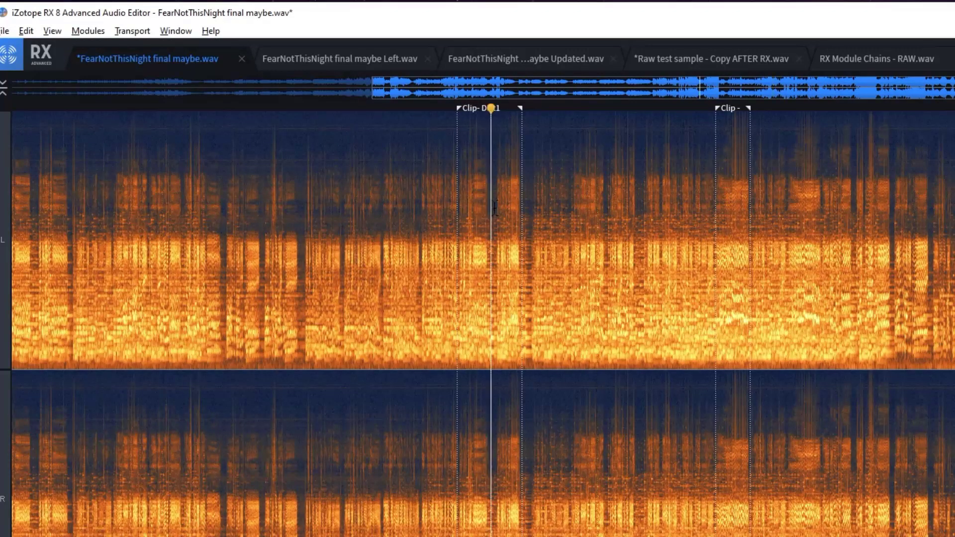
key(space)
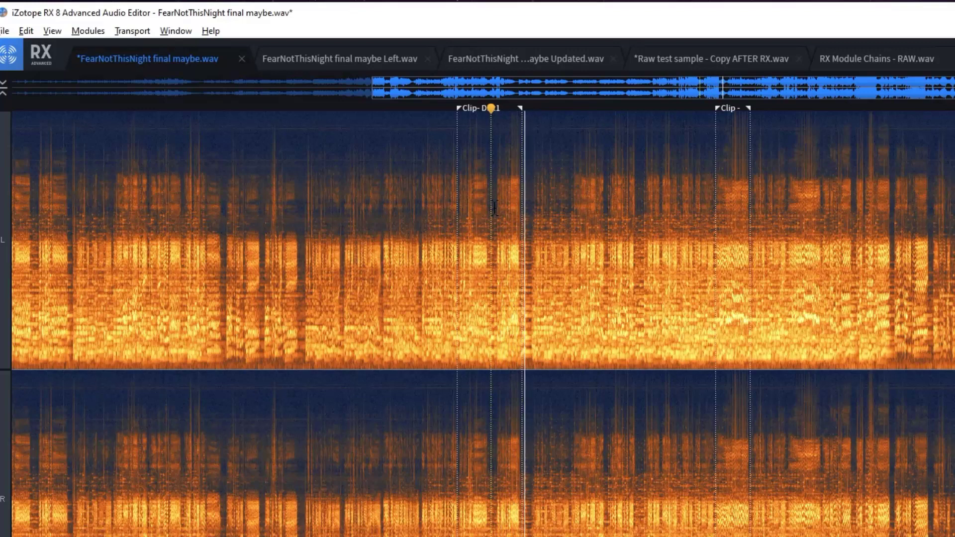
key(space)
click(720, 171)
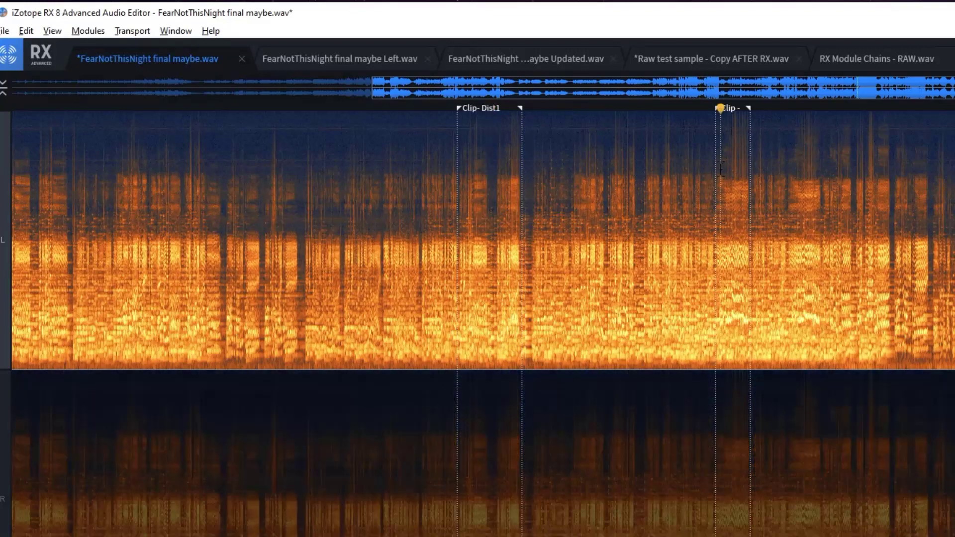
click(713, 432)
key(space)
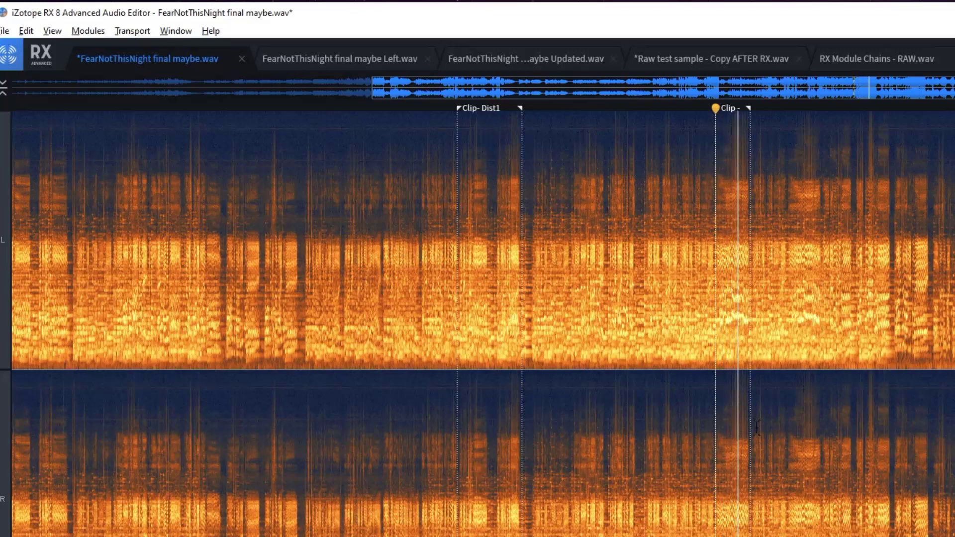
key(space)
Step: Undo the De-clip render and place the playhead inside the Clip- Dist1 region
click(456, 270)
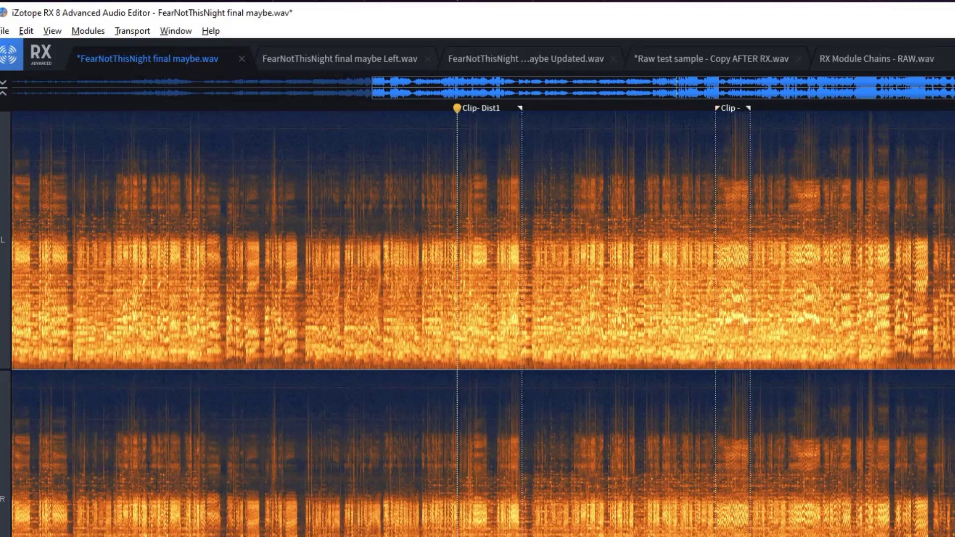
key(ctrl+z)
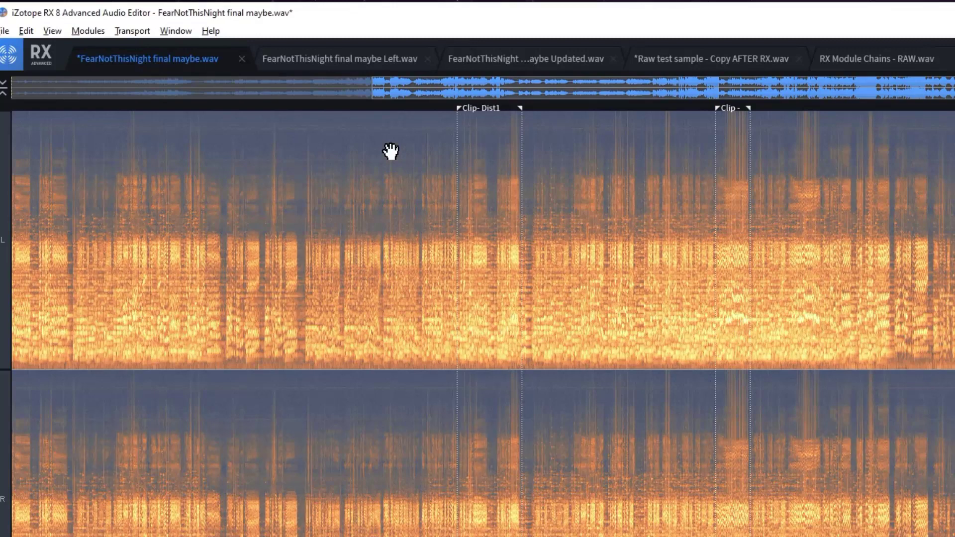
click(474, 293)
key(ctrl+shift+z)
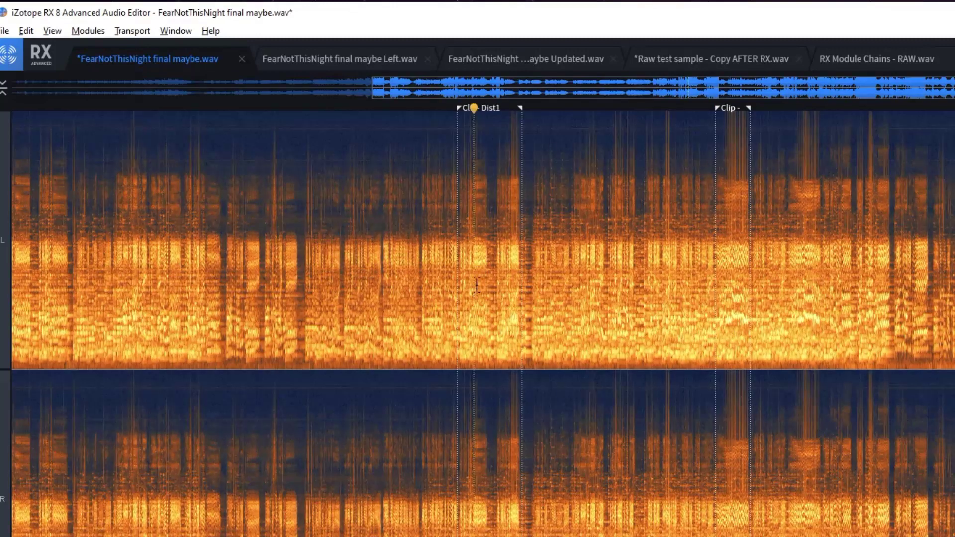
Step: Render De-clip on the stereo file with the Mild Analog Clipping preset and quality set to High, and close the module
click(434, 247)
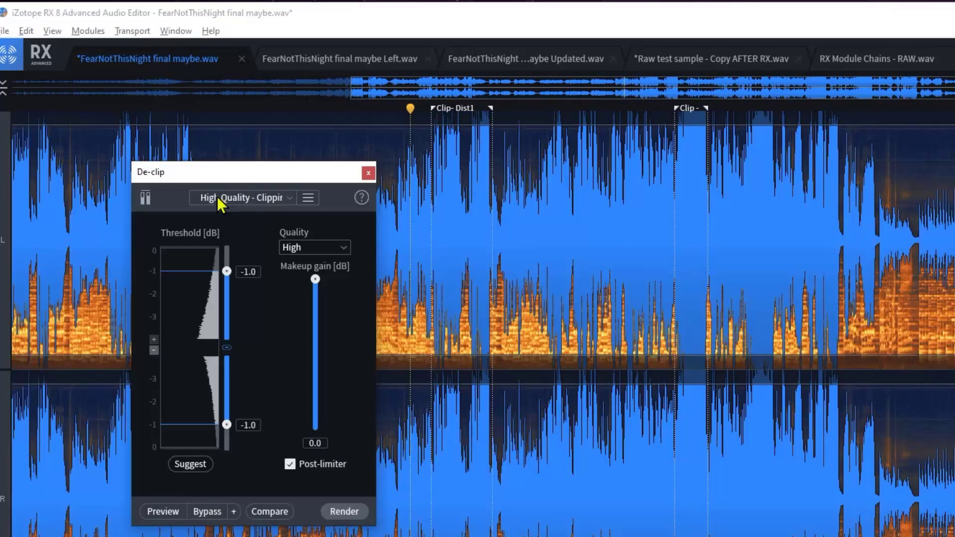
click(279, 197)
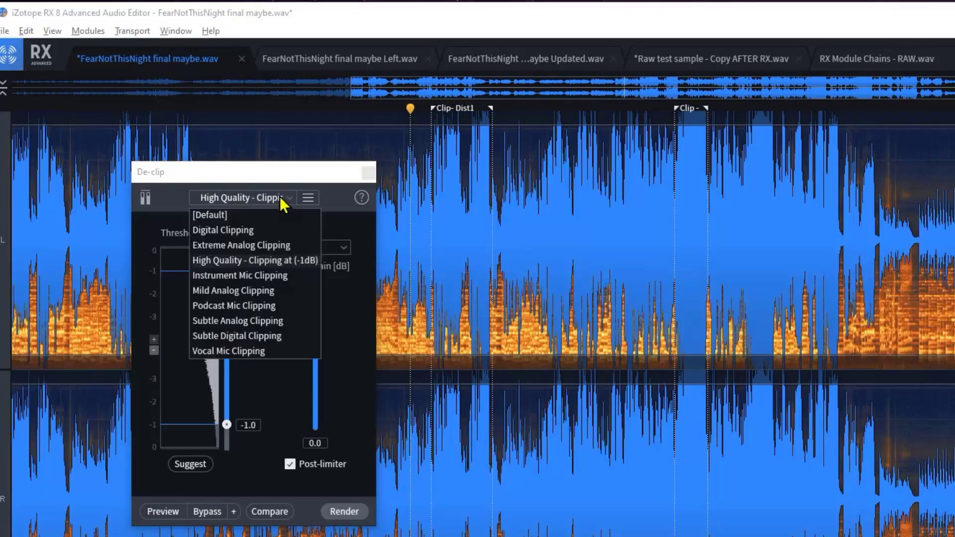
click(270, 296)
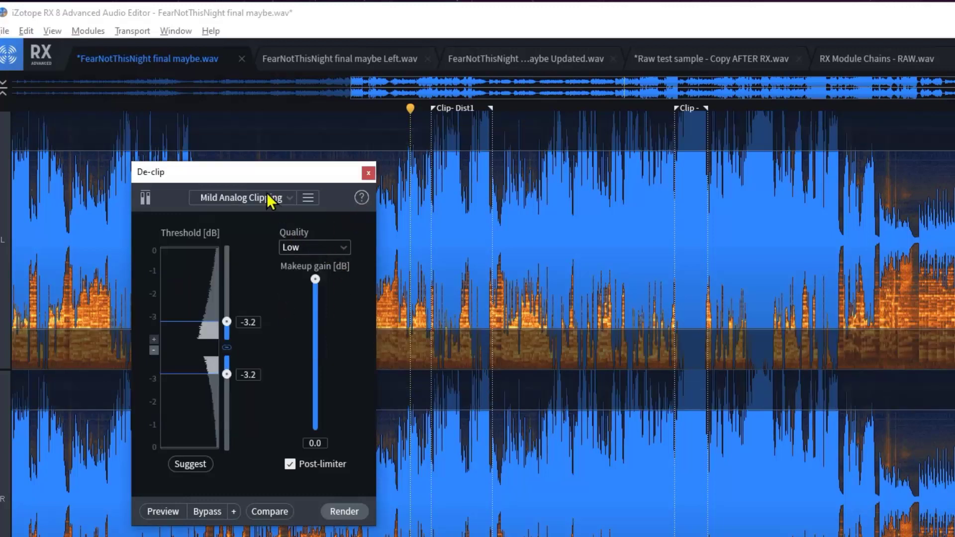
click(339, 249)
click(325, 297)
click(345, 511)
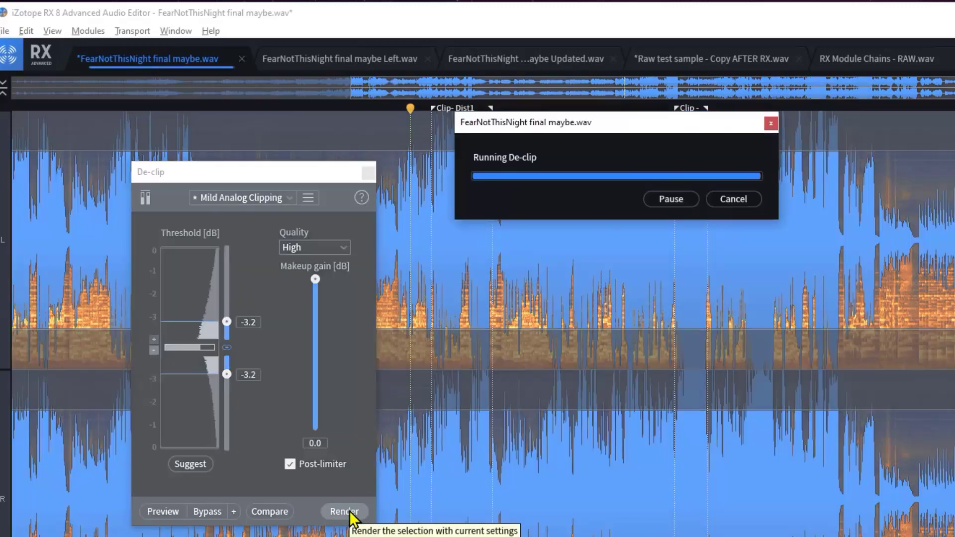
click(367, 172)
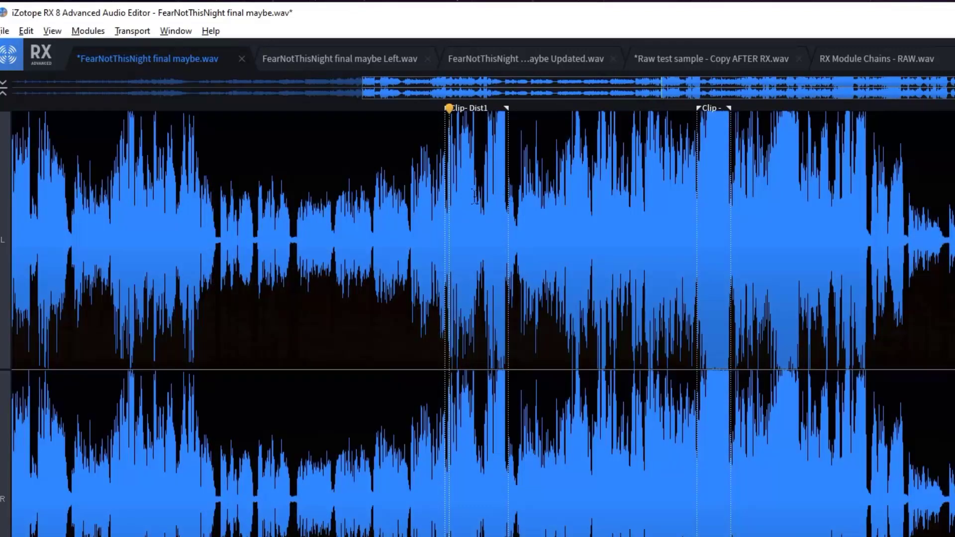
Step: Examine the de-clipped waveform in Clip- Dist1 and, down to individual wave cycles, in the second clipped region
click(477, 199)
click(461, 257)
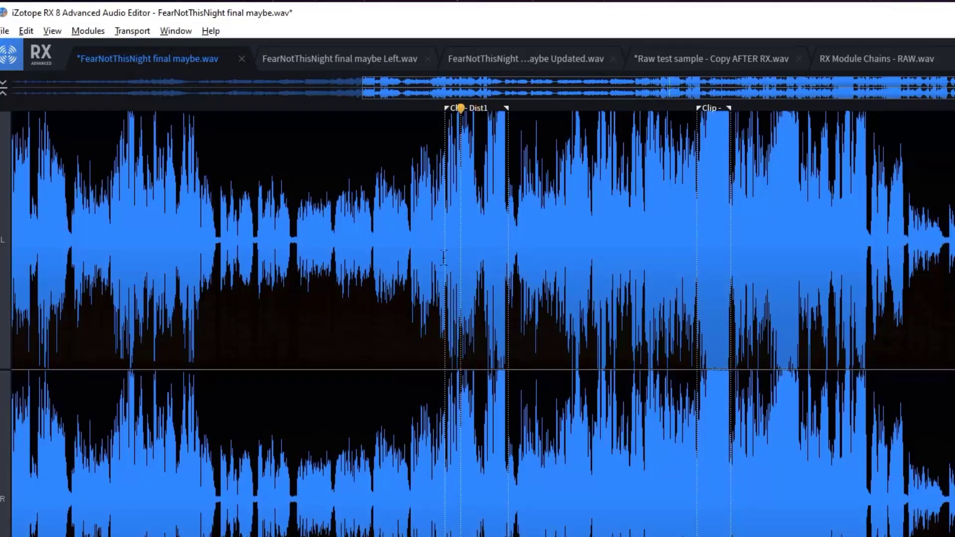
drag(407, 249, 953, 239)
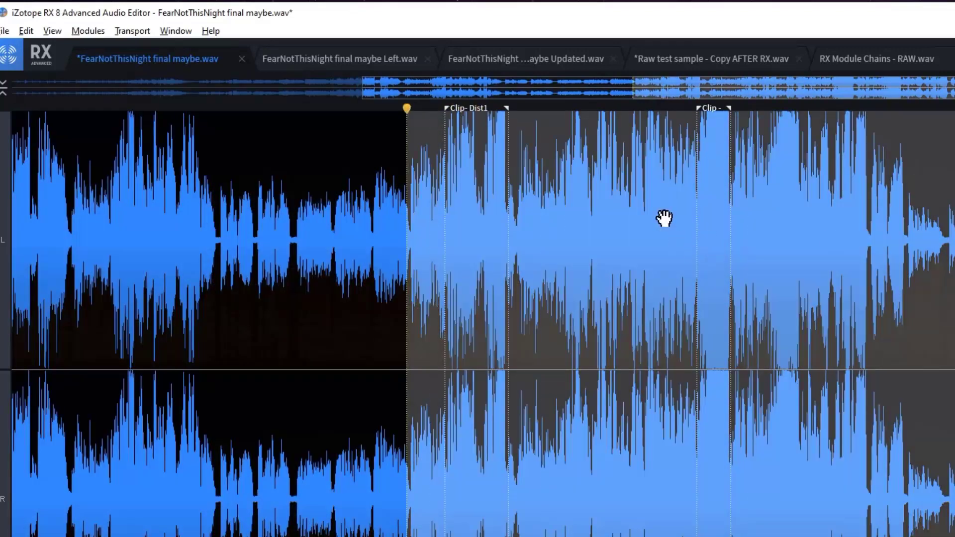
click(457, 172)
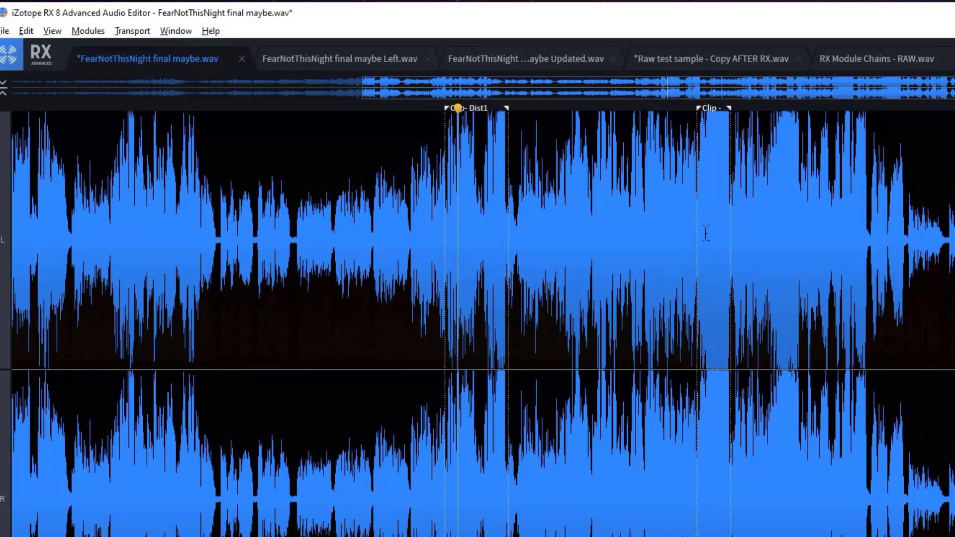
click(711, 218)
scroll(710, 217, up, 8)
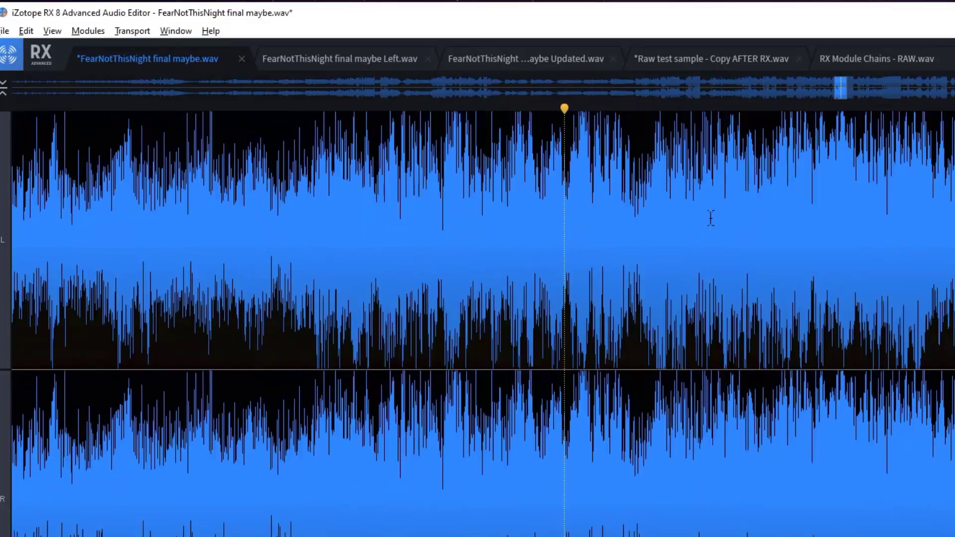
scroll(590, 111, up, 5)
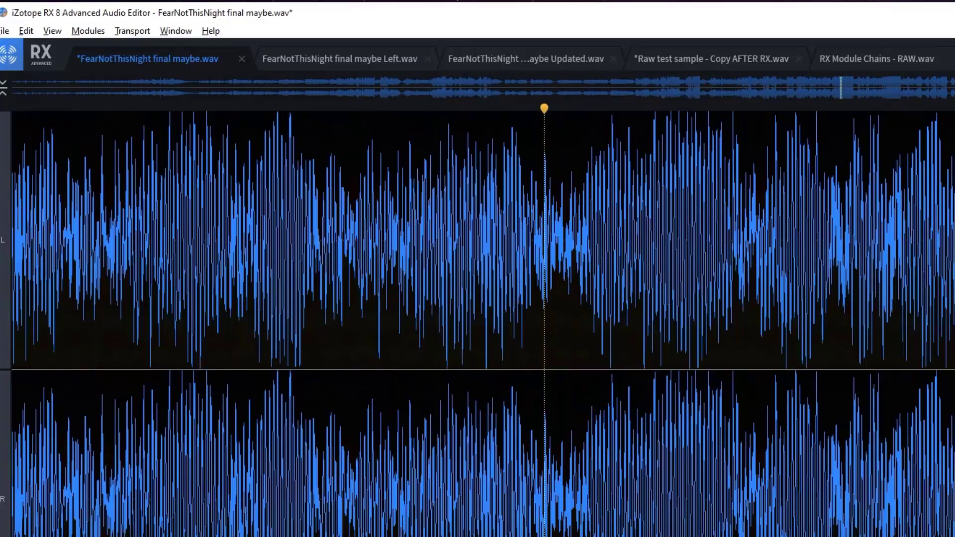
scroll(590, 111, up, 5)
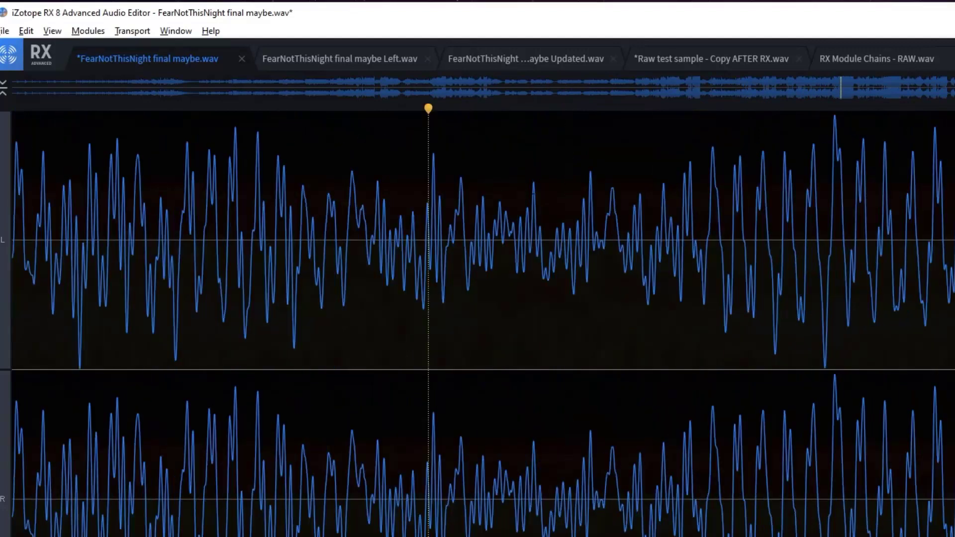
scroll(477, 323, up, 3)
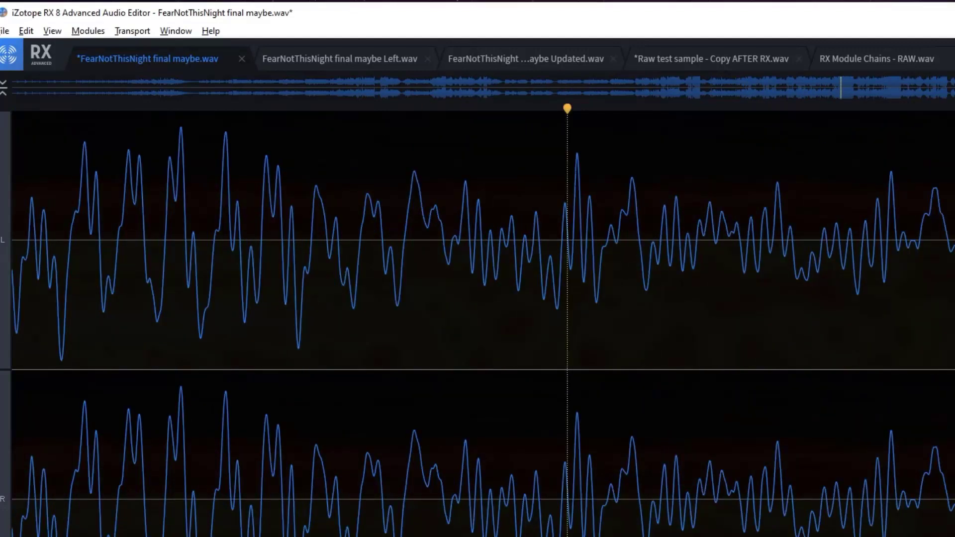
scroll(704, 307, down, 10)
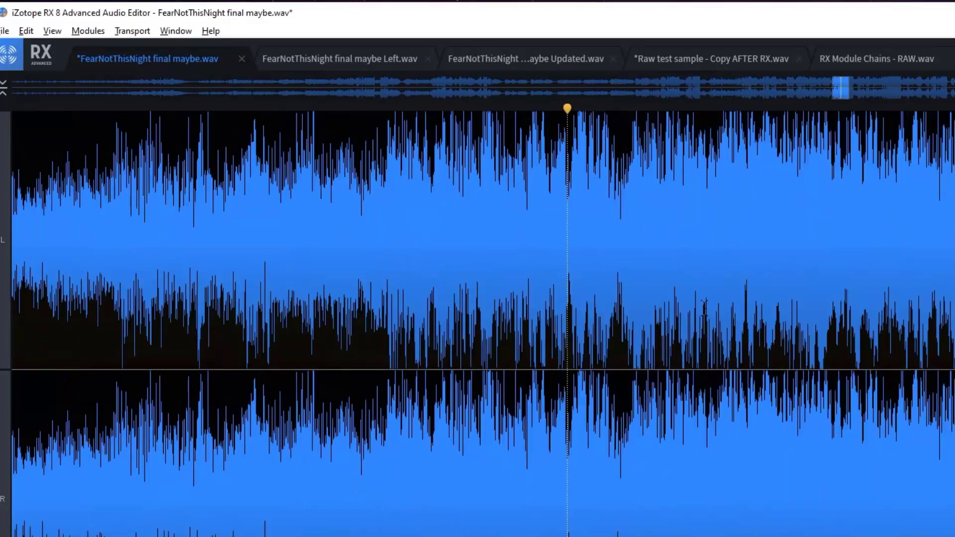
scroll(704, 307, down, 5)
Step: Examine the waveform near the start of the Clip - Dist region up close and play it with both channels active
click(504, 199)
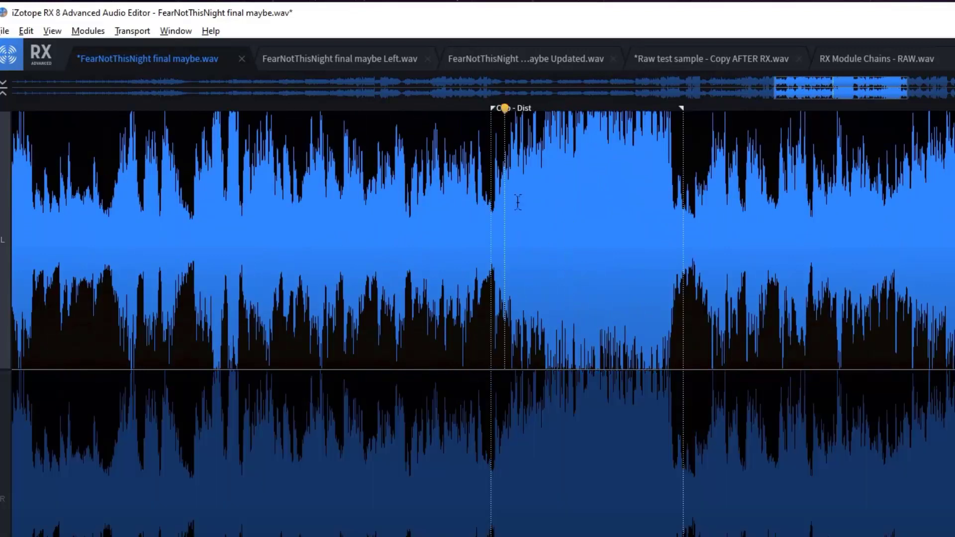
scroll(540, 240, up, 1)
scroll(540, 240, up, 2)
scroll(751, 219, up, 4)
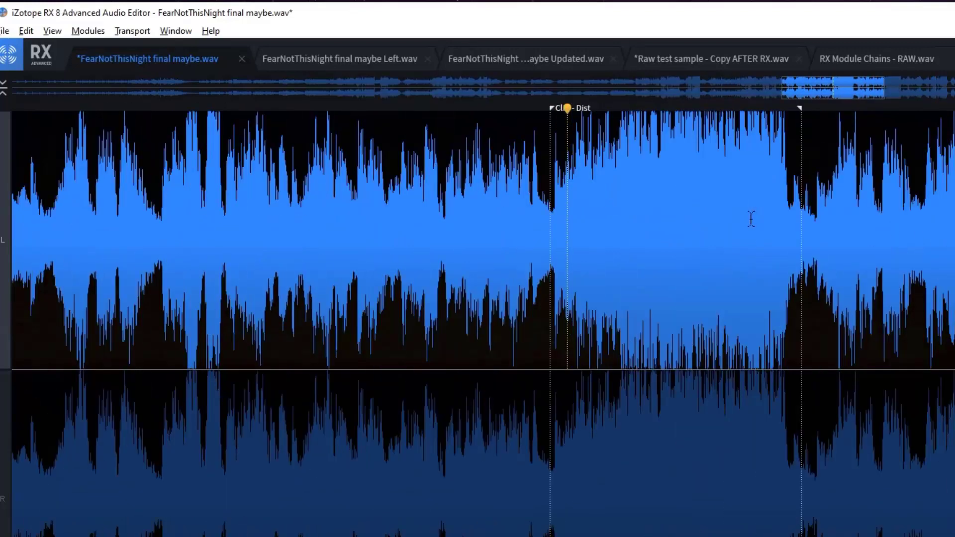
scroll(751, 218, down, 2)
scroll(751, 219, up, 5)
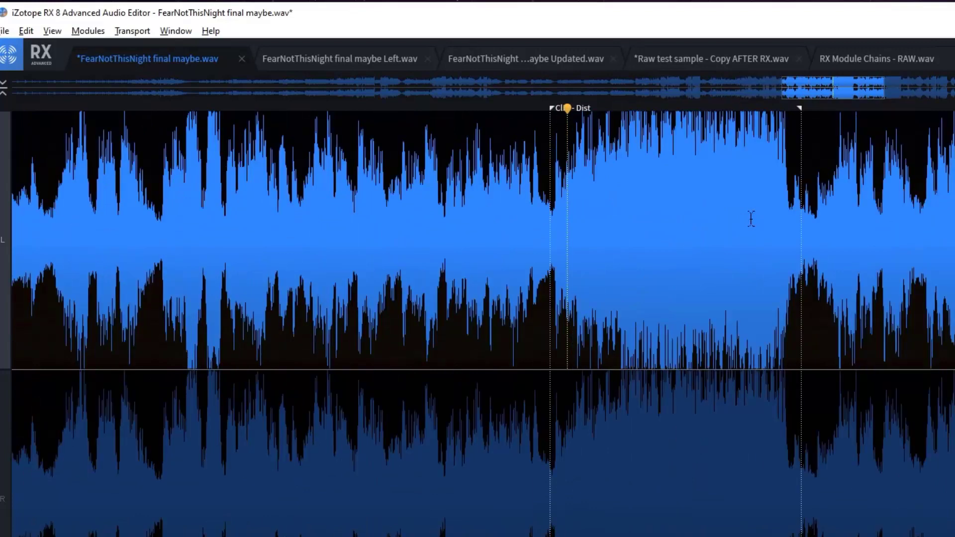
scroll(751, 219, up, 1)
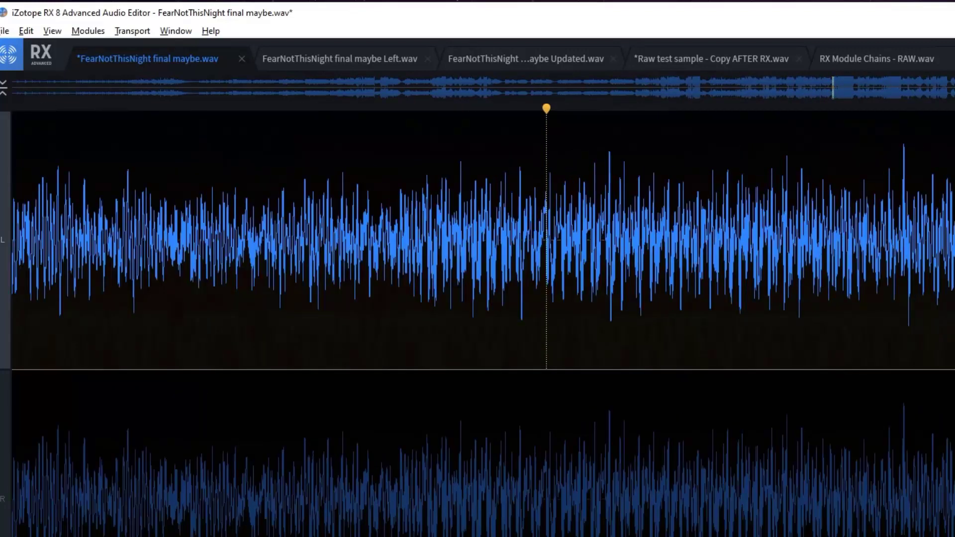
click(672, 369)
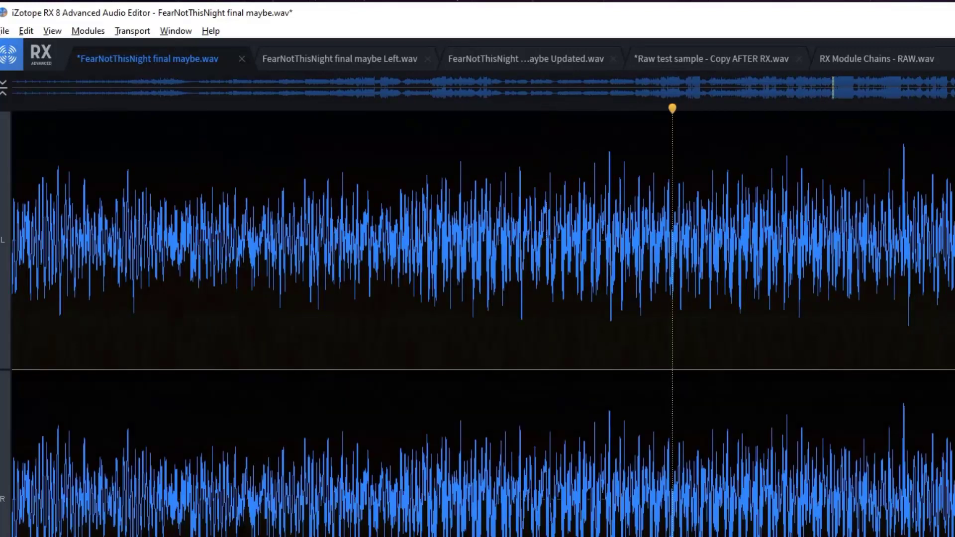
key(space)
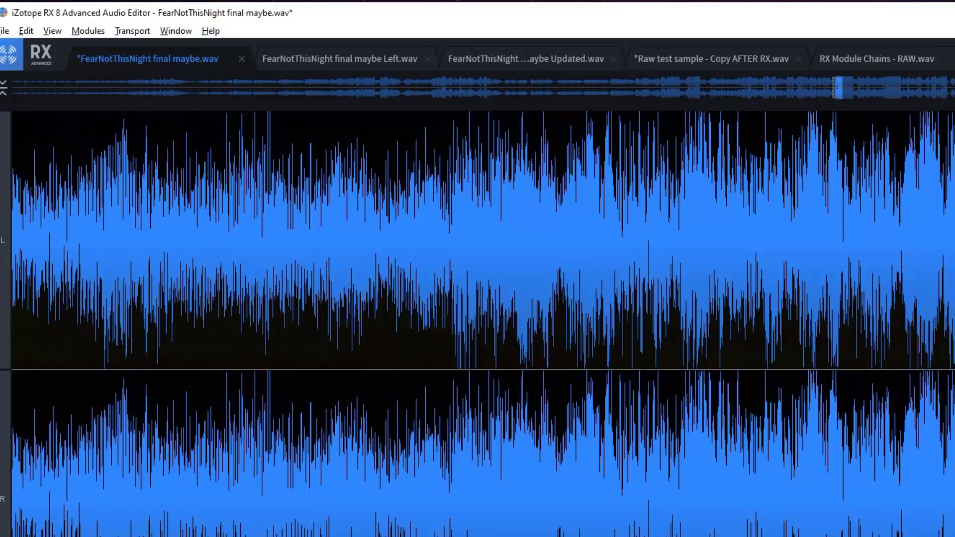
Step: Listen to the de-clipped audio from the start of the second clipped region and from the start of Clip- Dist1
key(ctrl+minus)
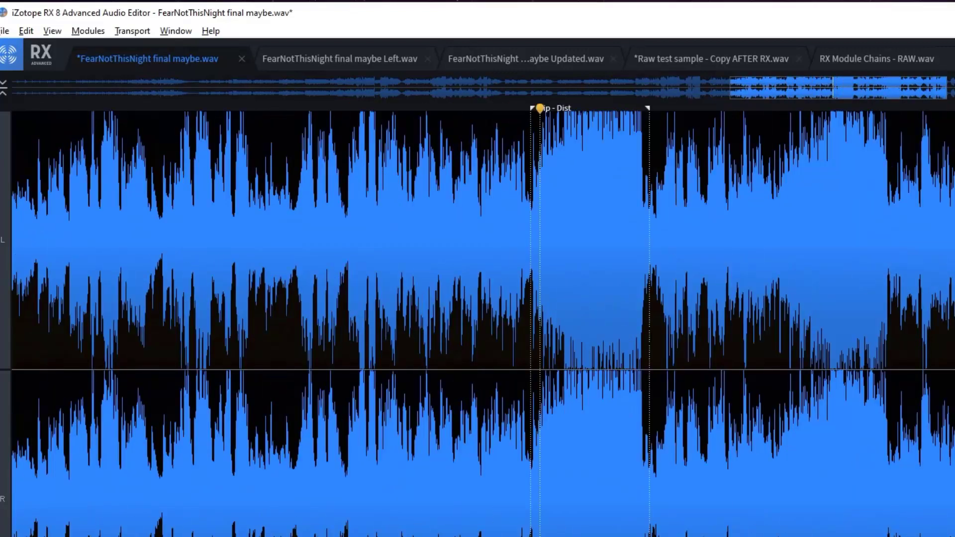
key(ctrl+minus)
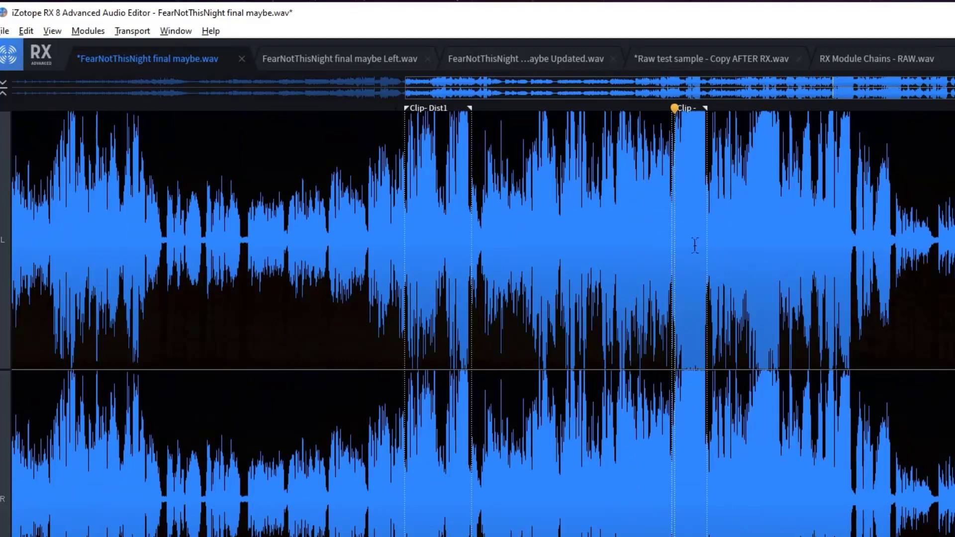
click(670, 201)
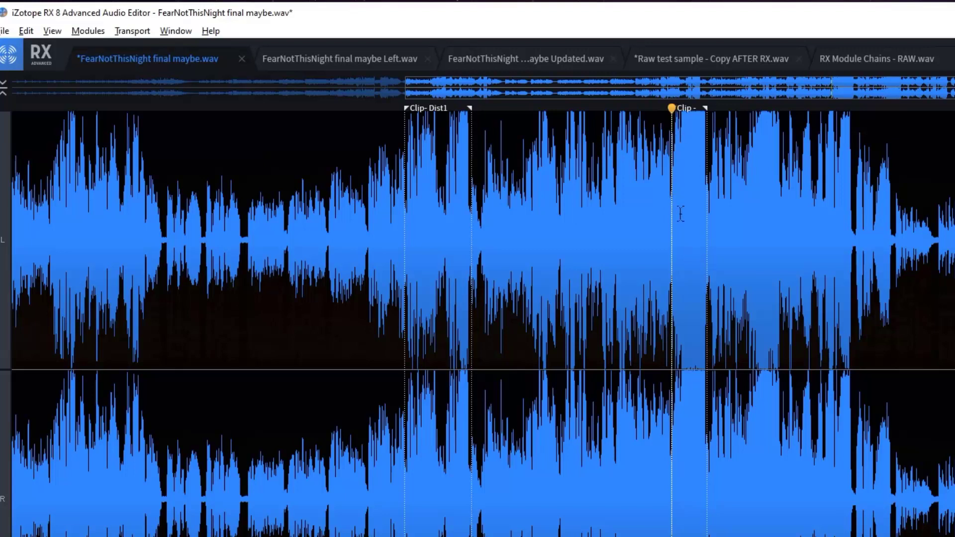
key(space)
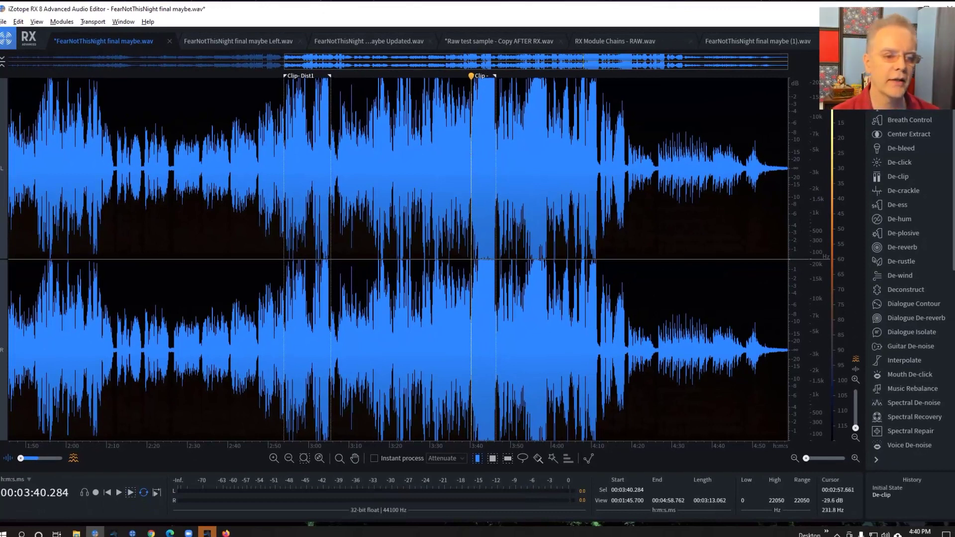
click(284, 132)
key(space)
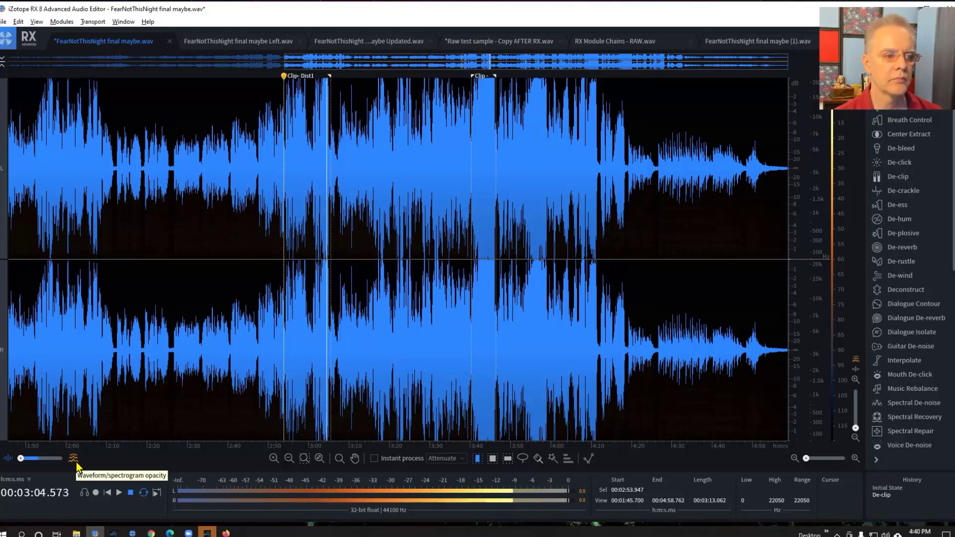
key(space)
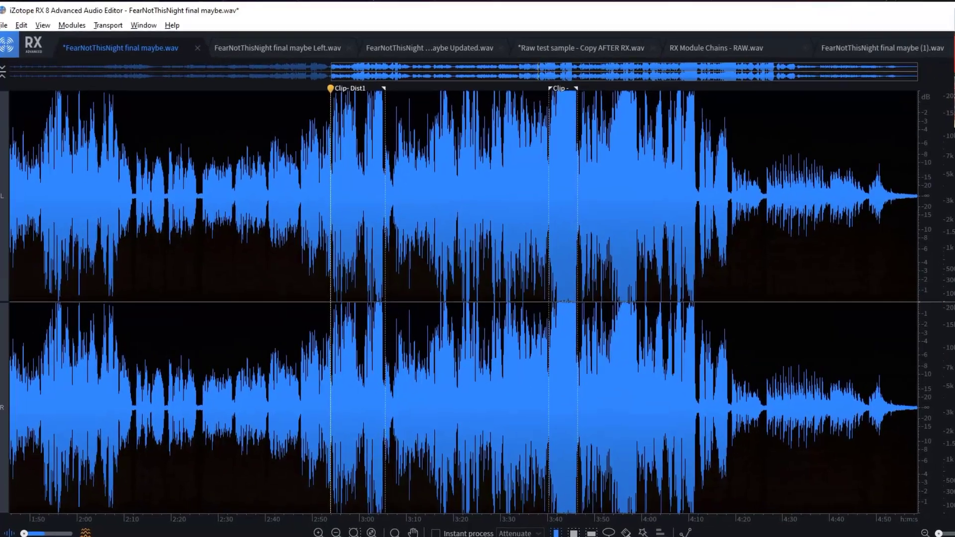
Step: Review the De-clip module's list of presets and close the module without rendering
click(907, 175)
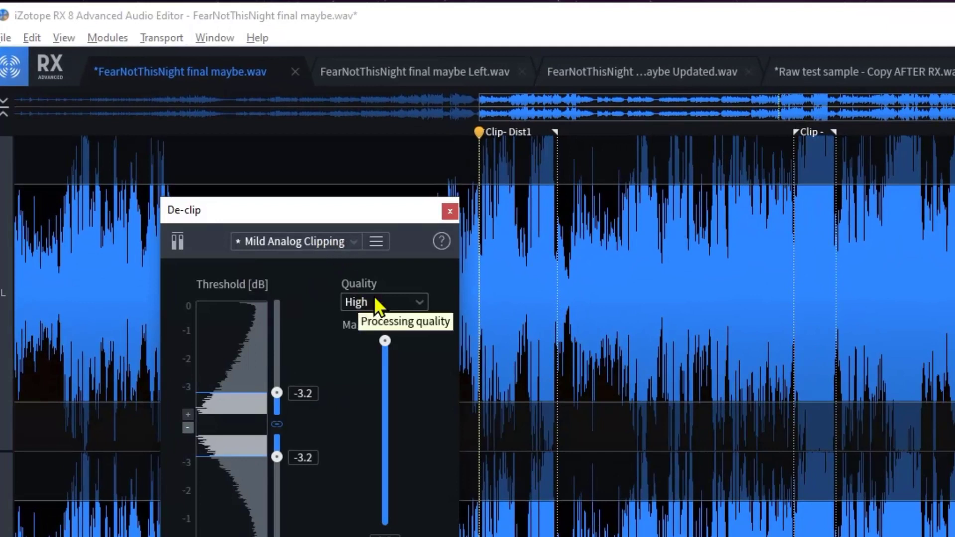
click(354, 243)
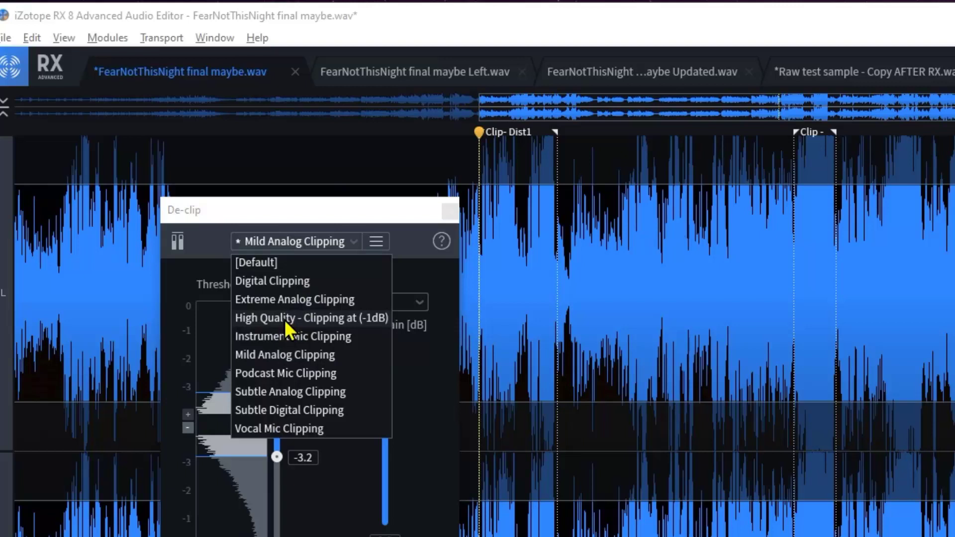
click(447, 211)
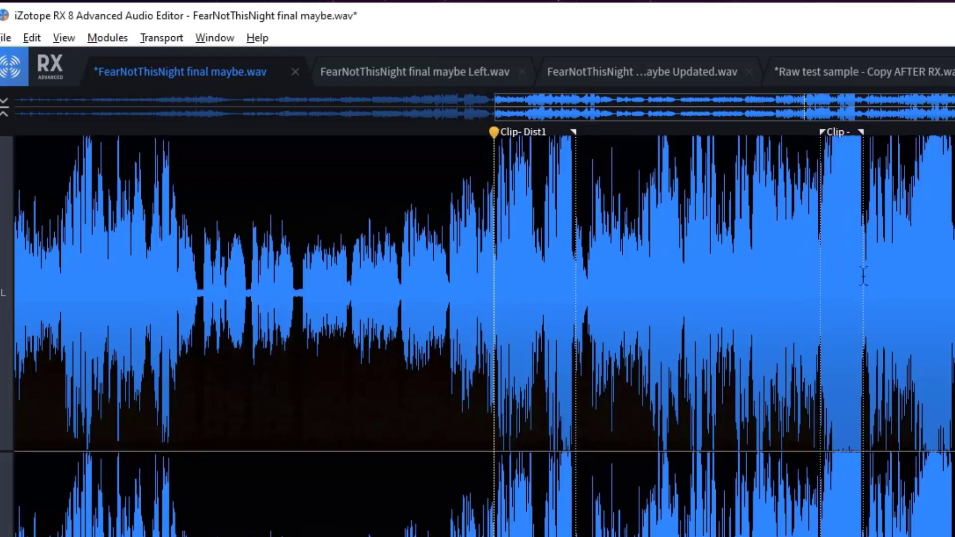
Step: Place the playhead in the second clipped region and switch the display from waveform to full spectrogram
click(827, 242)
scroll(827, 243, up, 2)
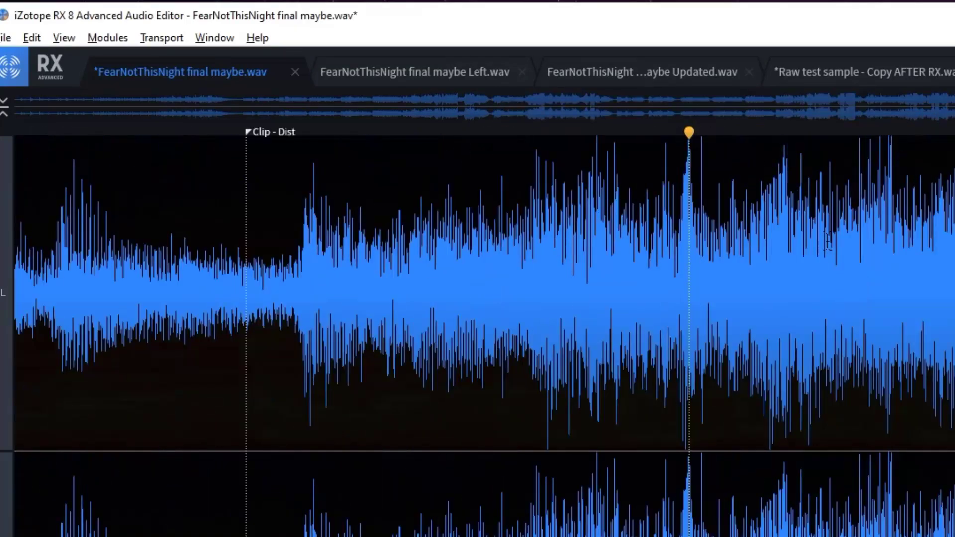
scroll(828, 242, down, 5)
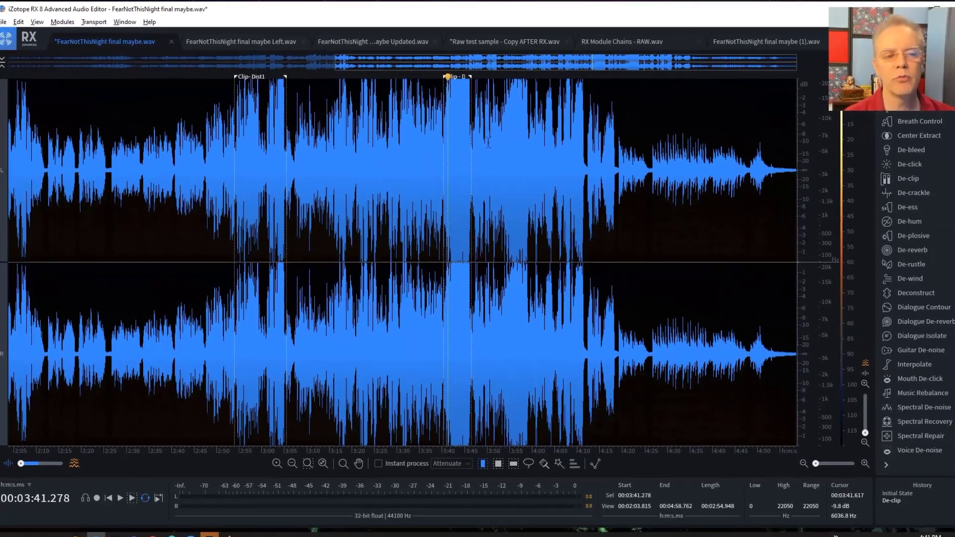
click(75, 463)
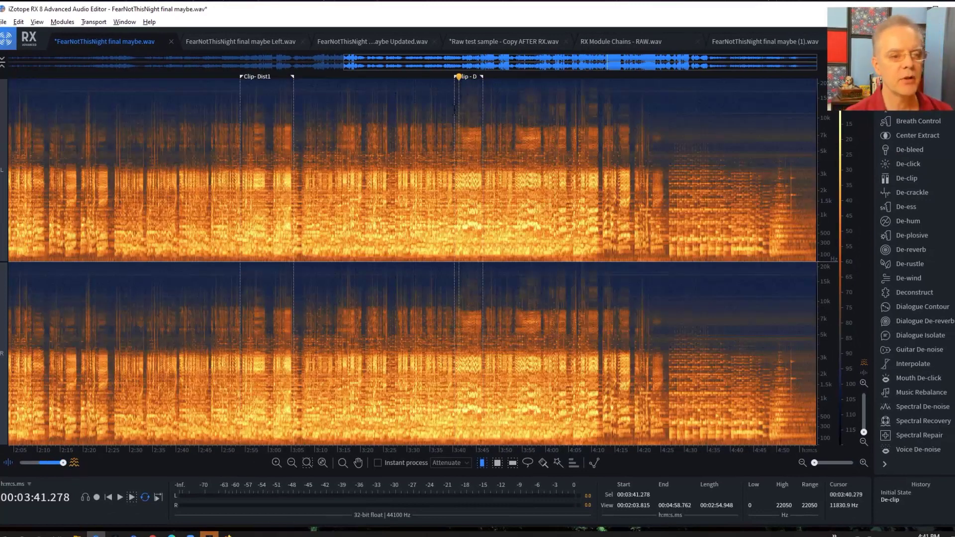
Step: Bring the whole Clip - Dist region into view in the spectrogram and listen to it from near its start
click(454, 112)
click(446, 179)
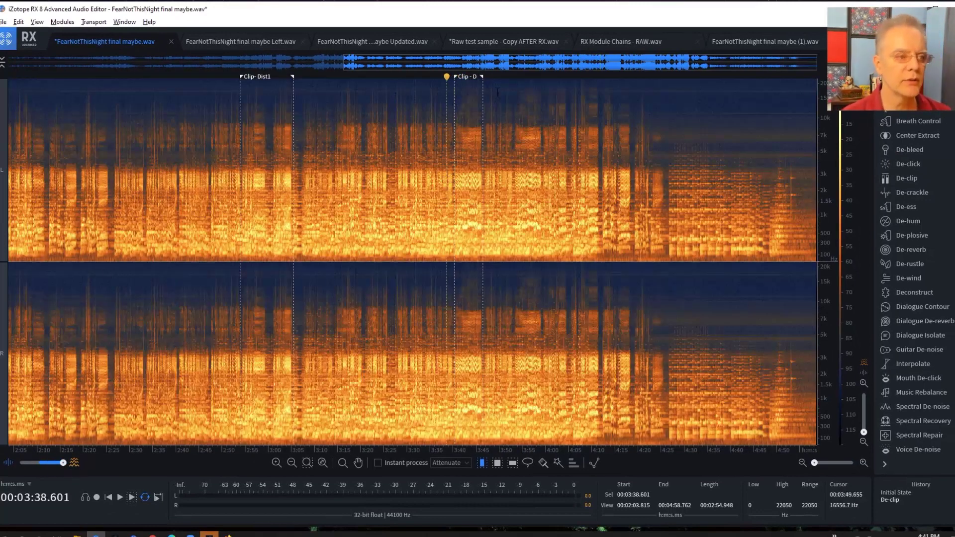
scroll(460, 145, up, 5)
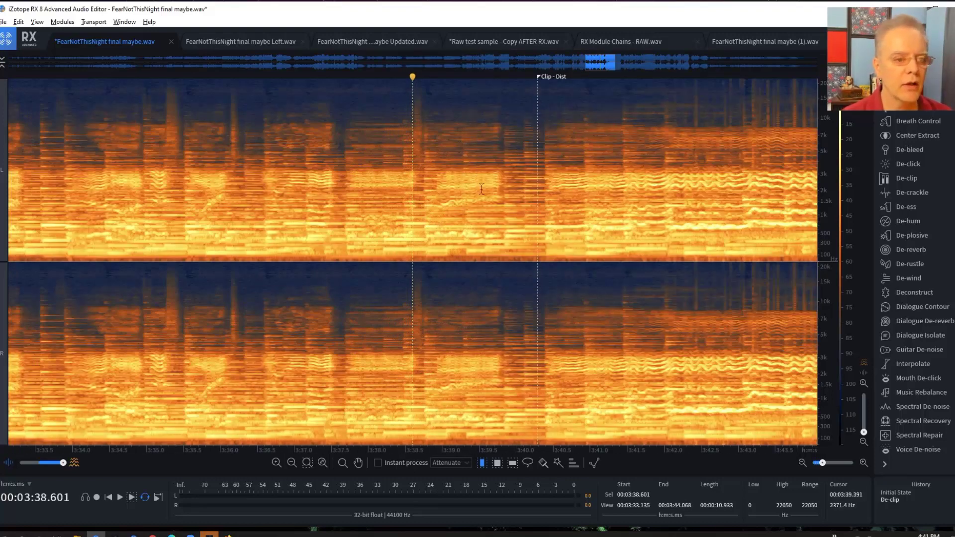
click(548, 203)
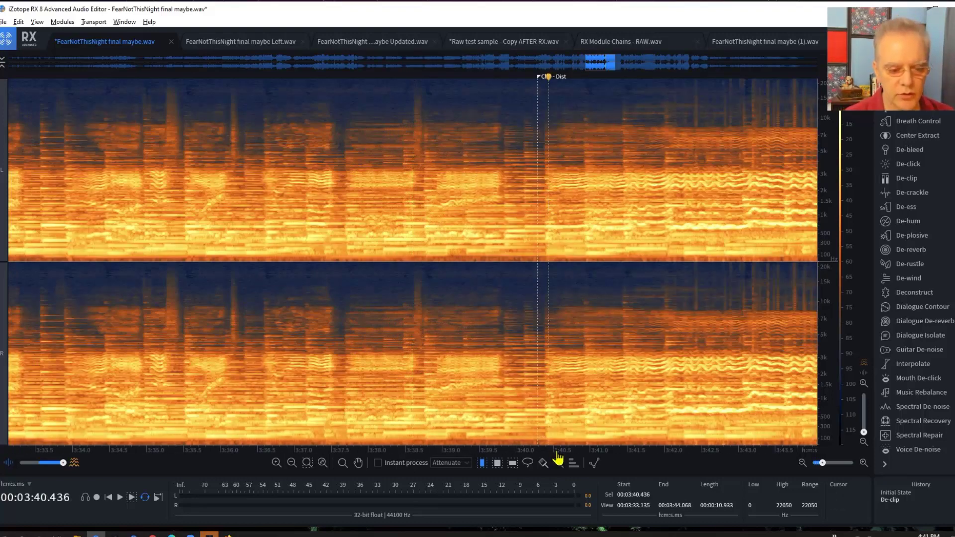
drag(550, 448, 89, 420)
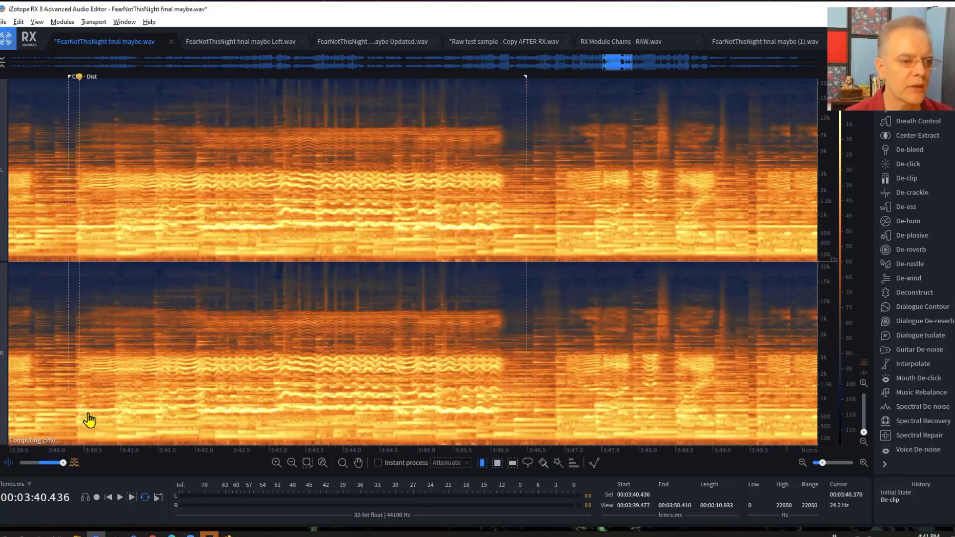
click(85, 177)
key(space)
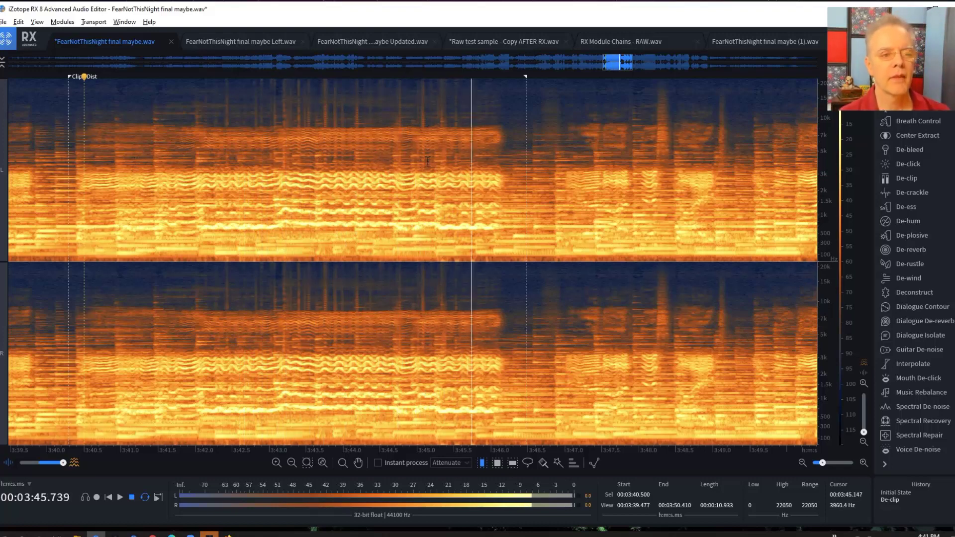
key(space)
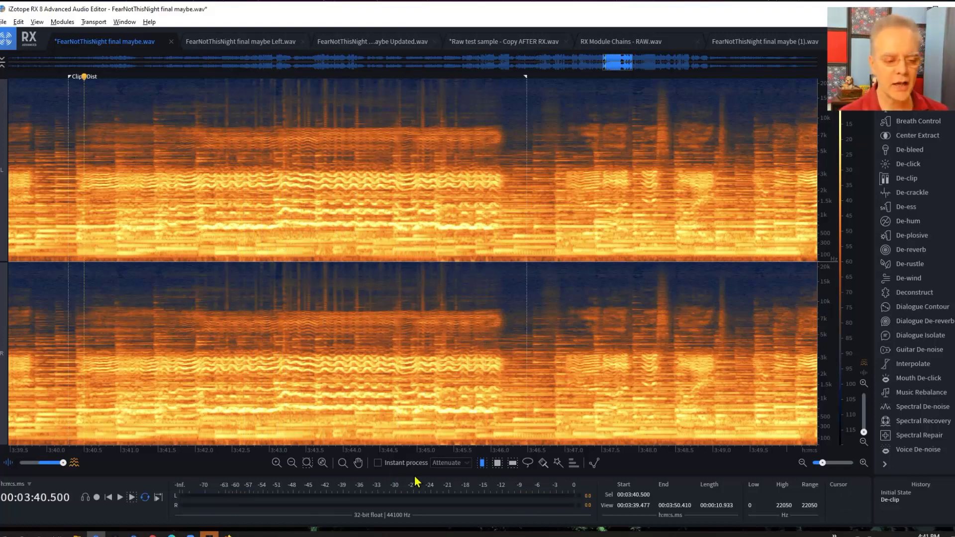
Step: Select the Clip - Dist high frequencies from about 8.3 to 21.7 kHz, about 3:41.4 to 3:46.5, in both channels, and open De-click
click(497, 463)
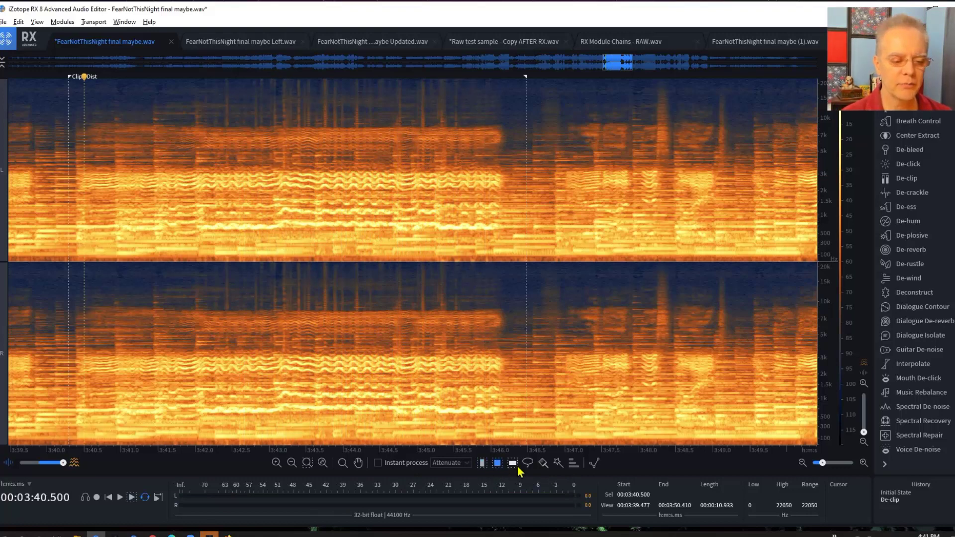
drag(148, 79, 527, 127)
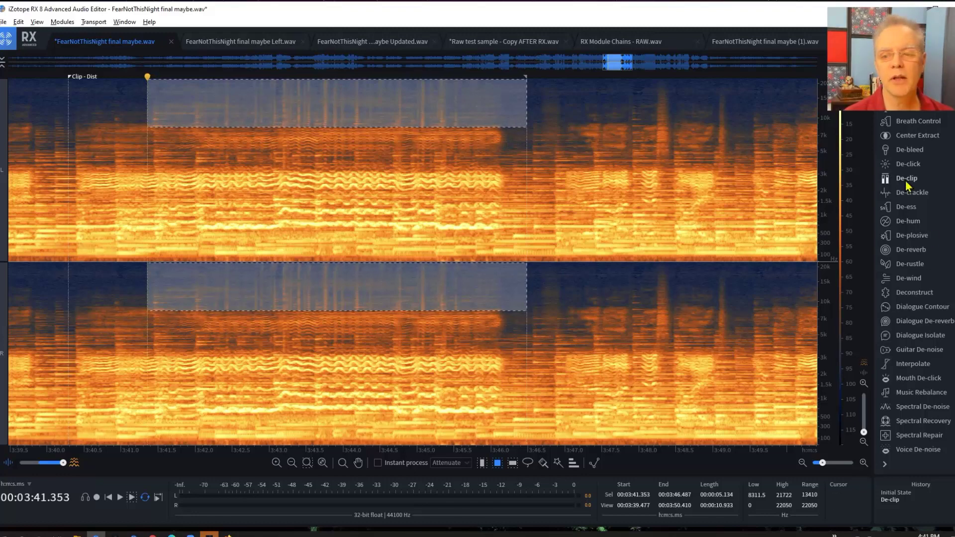
click(907, 166)
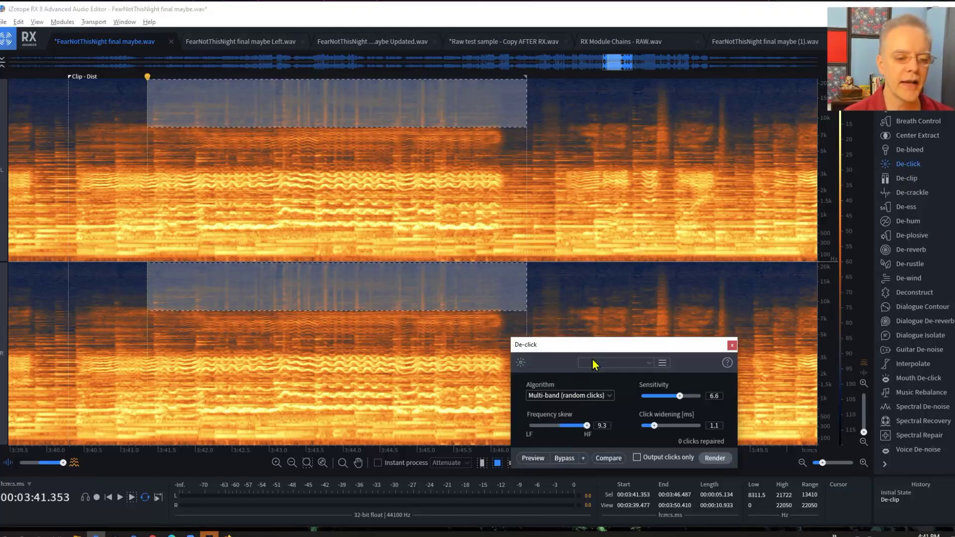
Step: Close De-click without rendering, silence the selected Clip - Dist high frequencies in both channels, and listen from about 3:41.2
drag(619, 351, 680, 97)
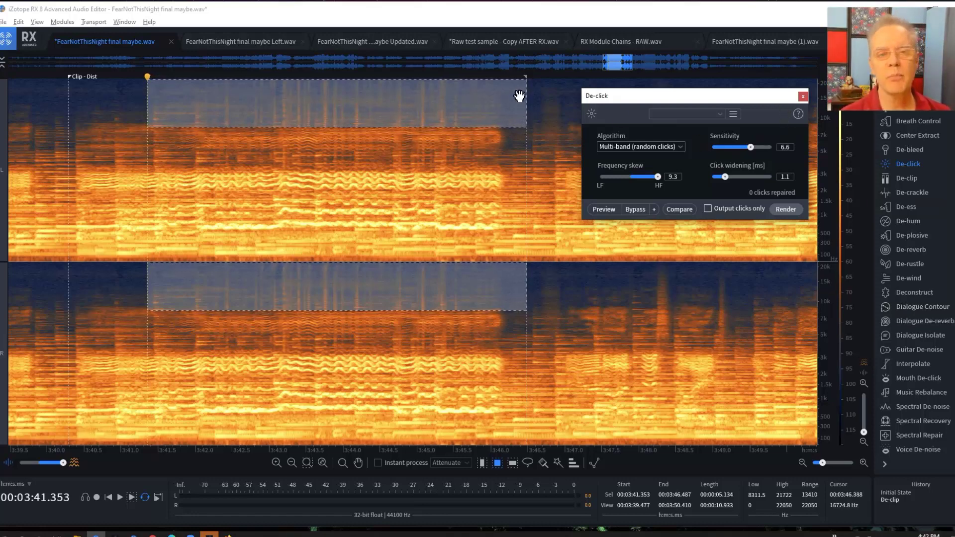
click(803, 96)
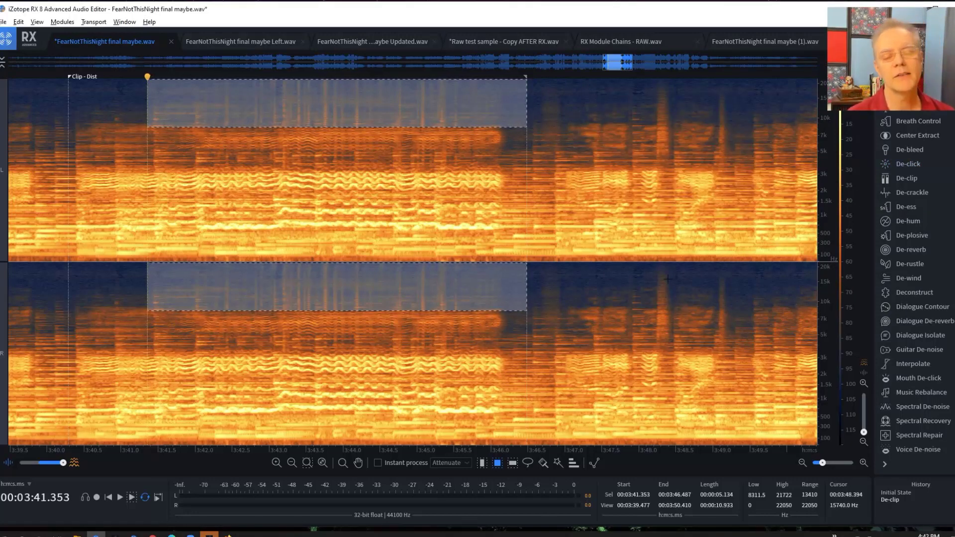
key(BackSpace)
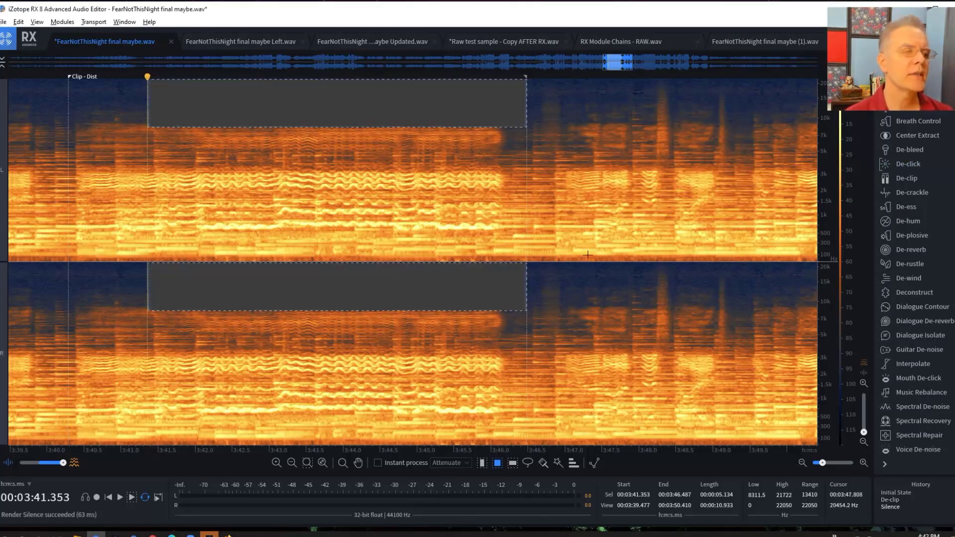
click(132, 161)
key(space)
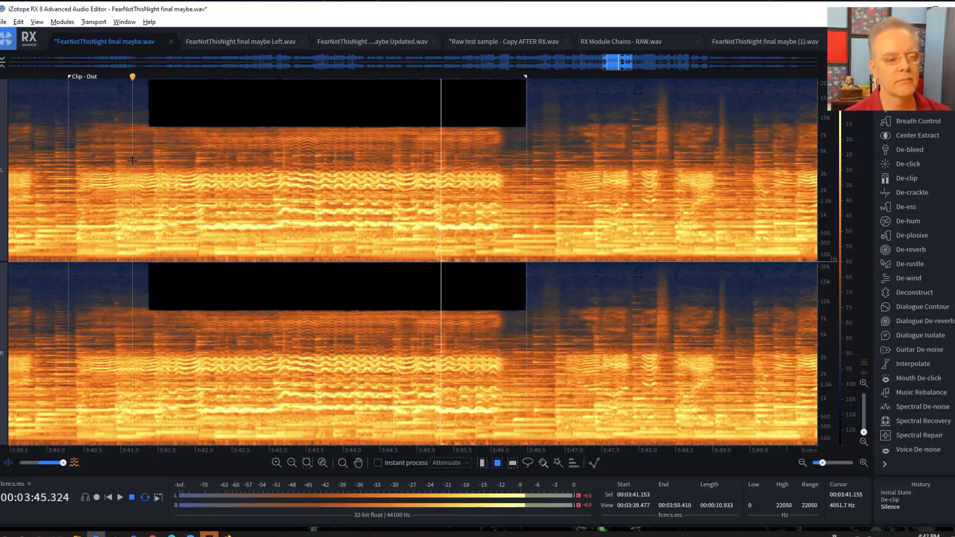
Step: Stop playback and undo the silencing of the high frequencies
key(space)
key(ctrl+z)
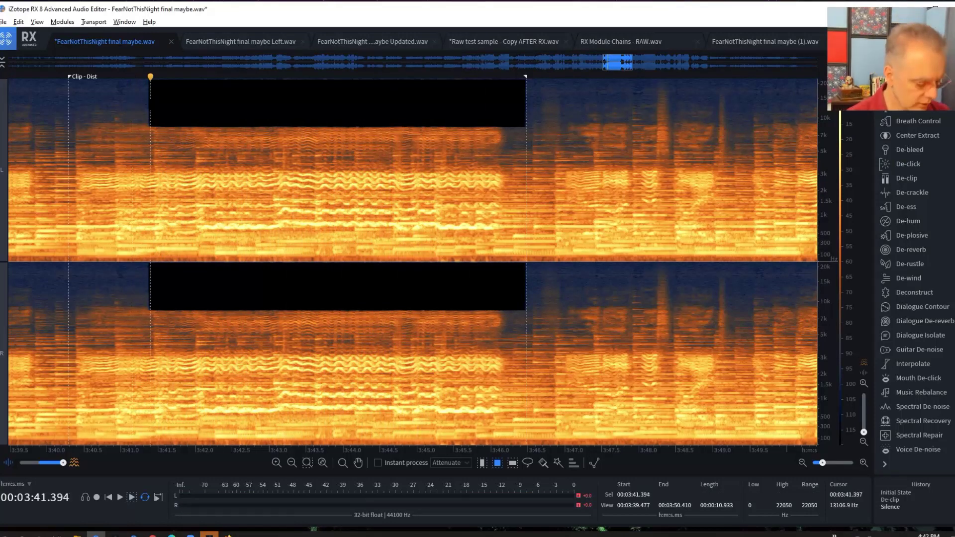
key(Escape)
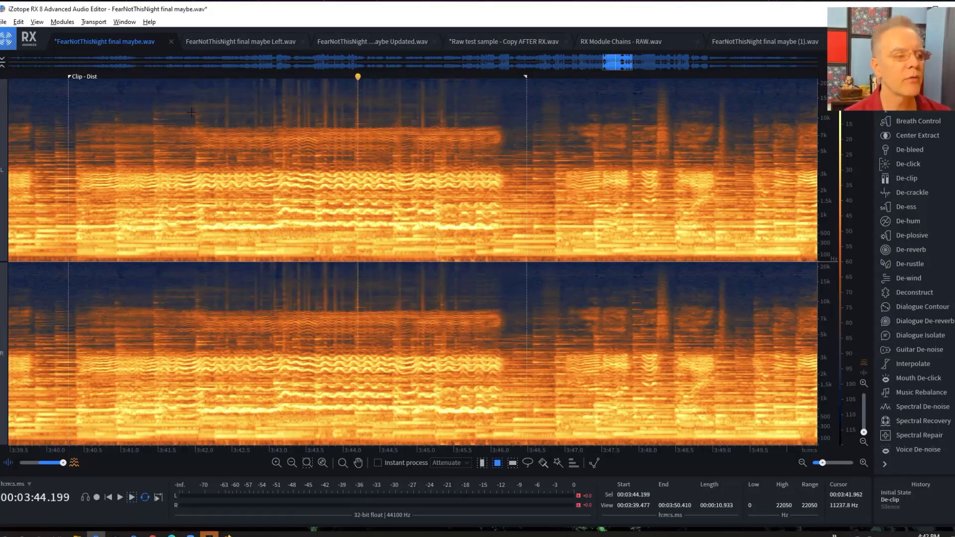
Step: Select about 8.2 to 21.5 kHz from 3:41.4 to 3:46.5 in both channels and render De-click on it with sensitivity 6.9
drag(147, 80, 520, 127)
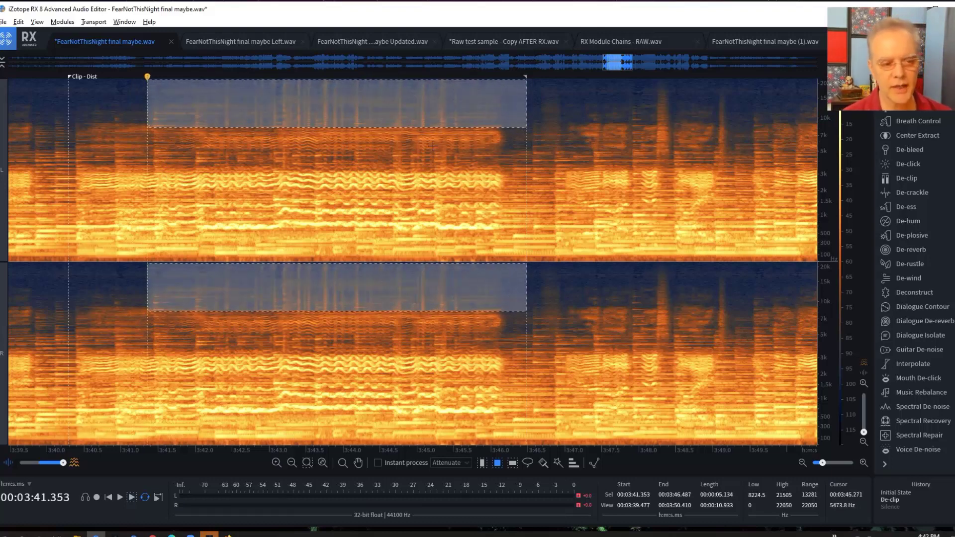
click(913, 168)
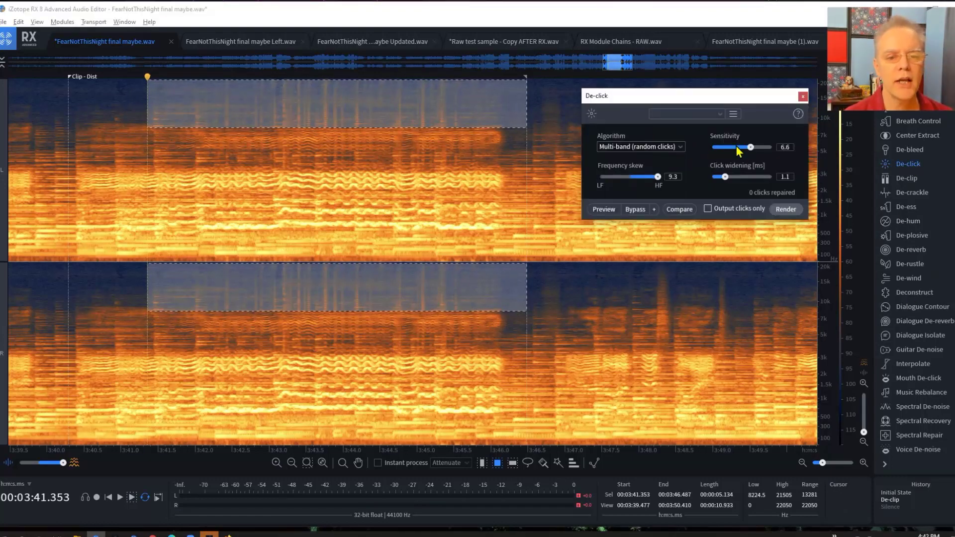
mouse_move(750, 148)
mouse_down()
mouse_move(729, 148)
mouse_move(753, 147)
mouse_up()
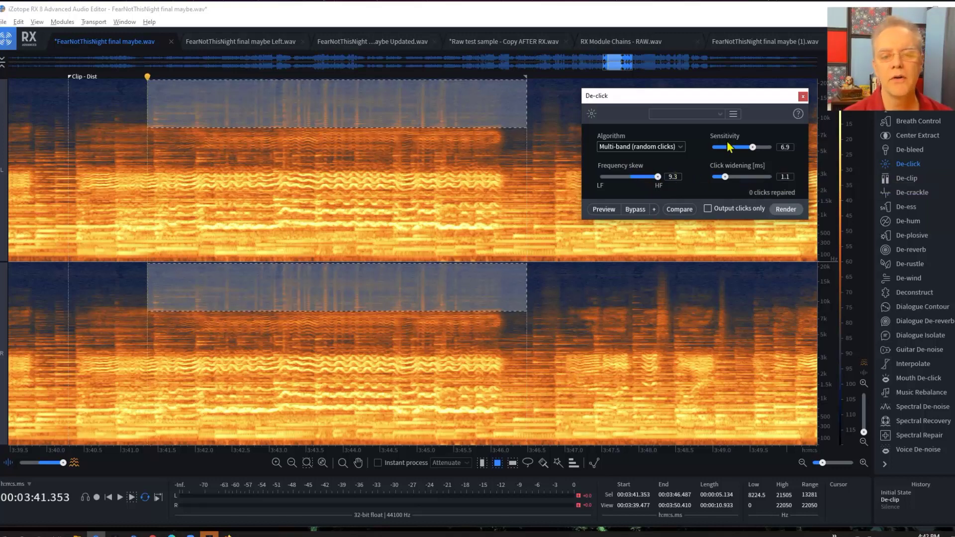
click(786, 210)
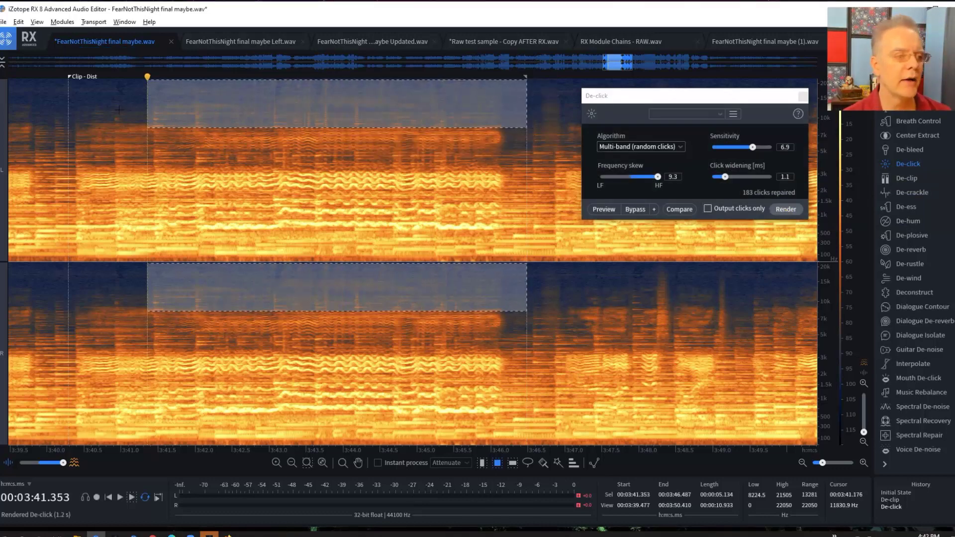
Step: Clear the selection and check the de-clicked high frequencies from several playhead positions in the Clip - Dist region
click(127, 249)
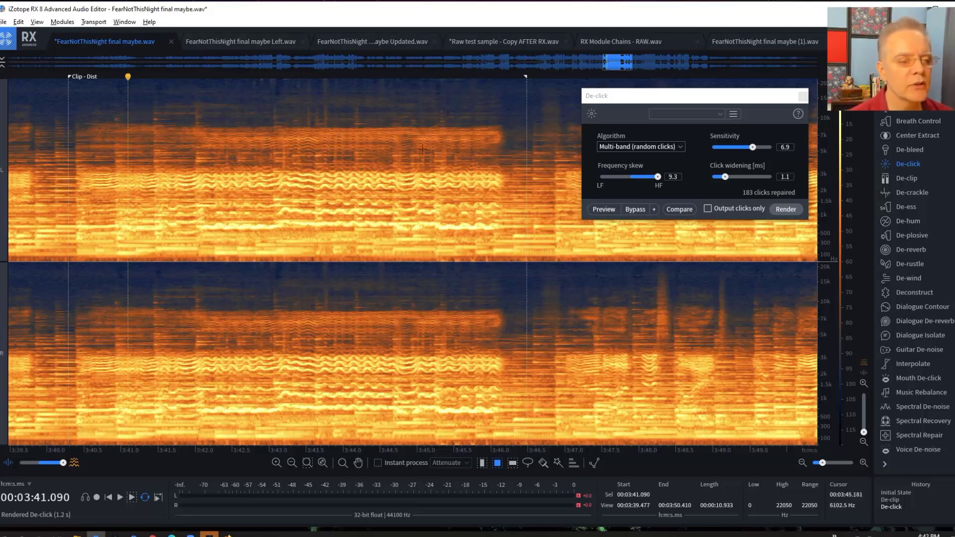
click(91, 149)
click(111, 151)
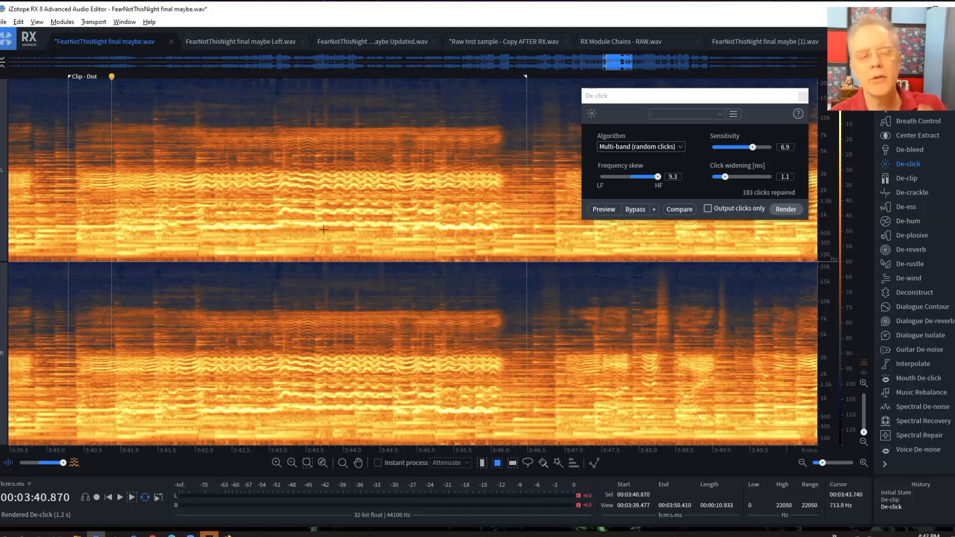
click(283, 234)
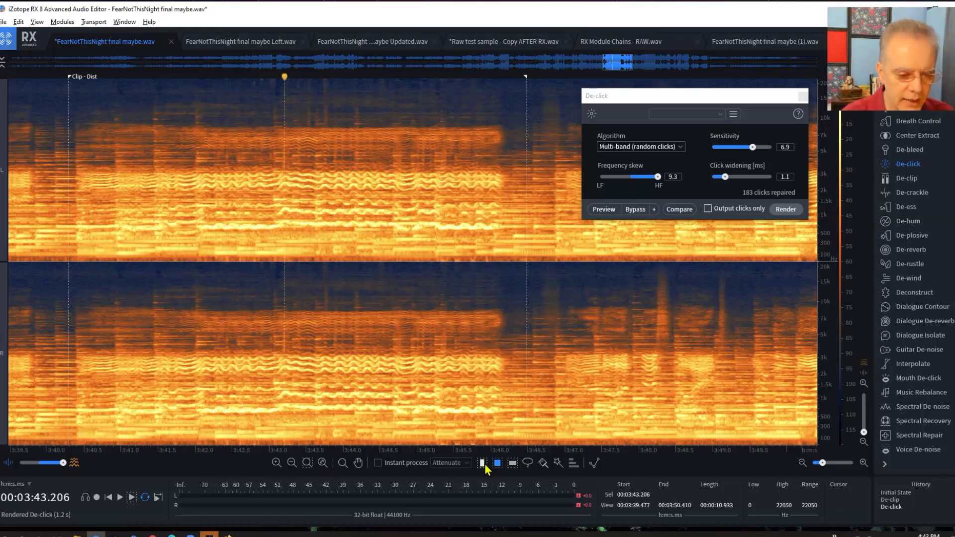
Step: Select all frequencies from about 3:40.3 to 3:46.6, render De-click on that selection with the same settings, and listen to it
drag(69, 238, 533, 237)
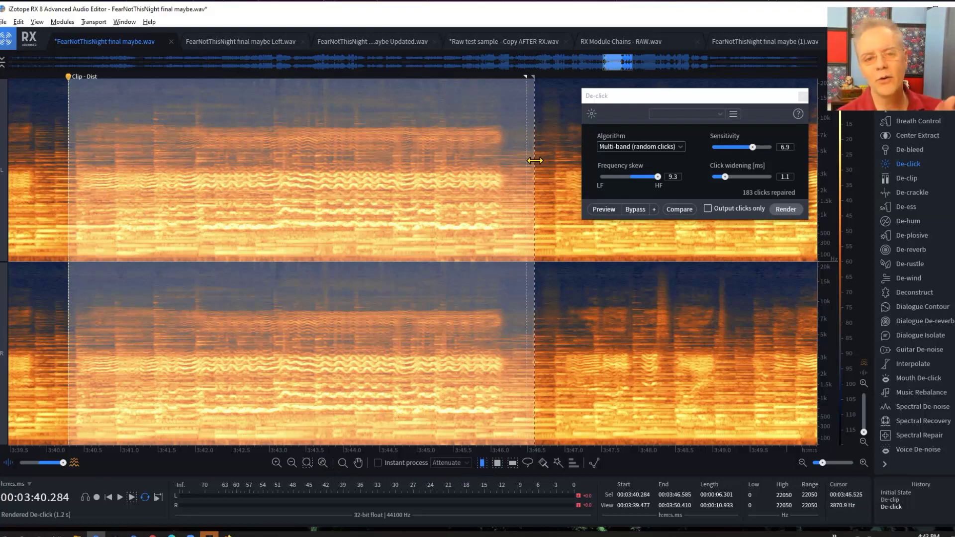
click(795, 210)
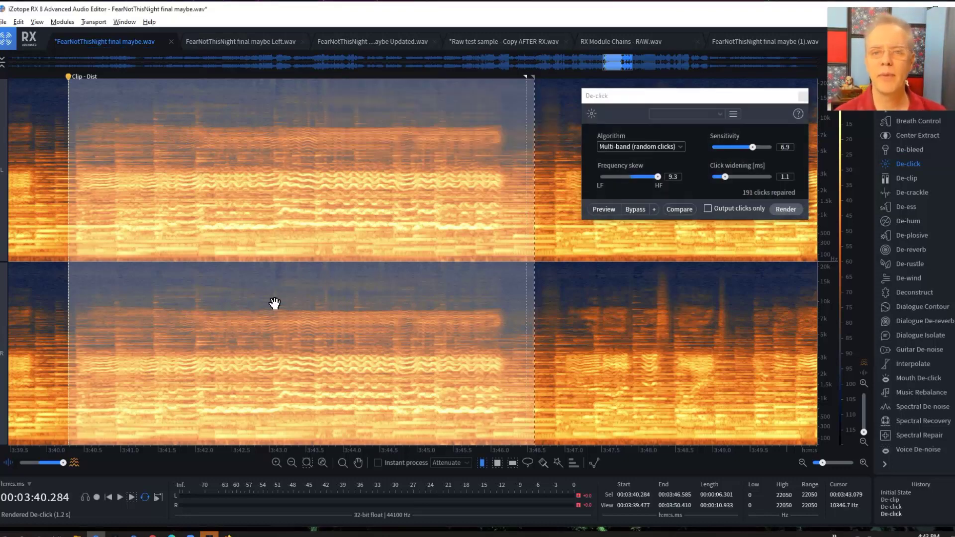
key(space)
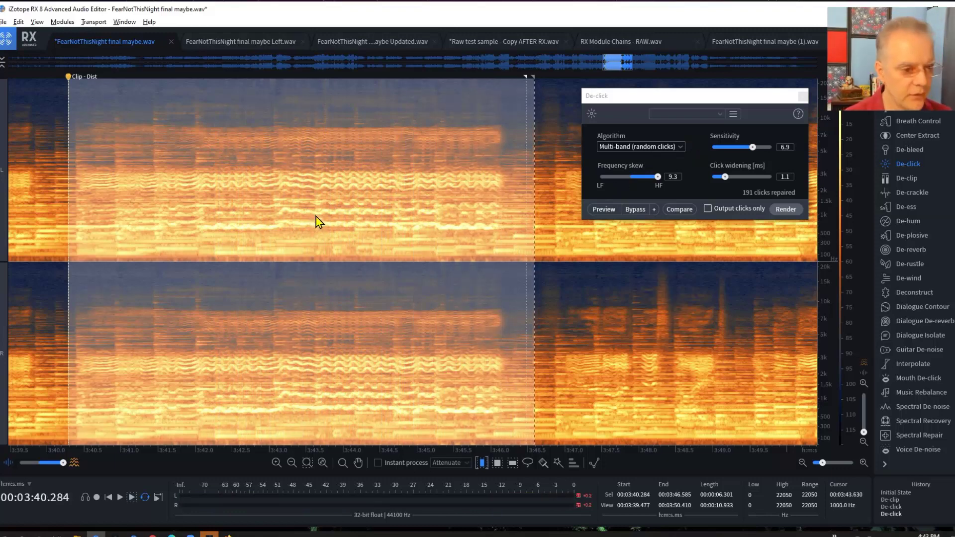
Step: Undo the full-range De-click and clear the time selection
key(ctrl+z)
click(429, 157)
click(759, 106)
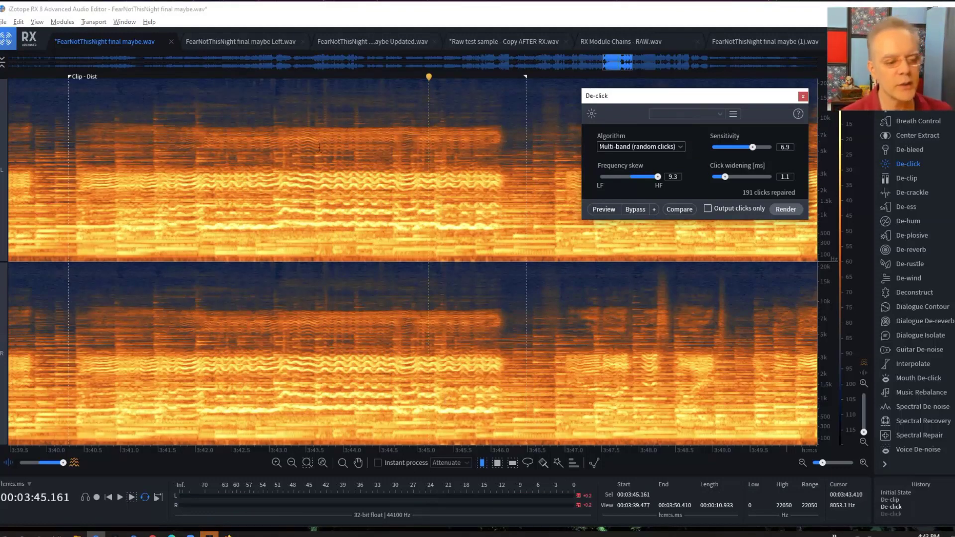
click(517, 199)
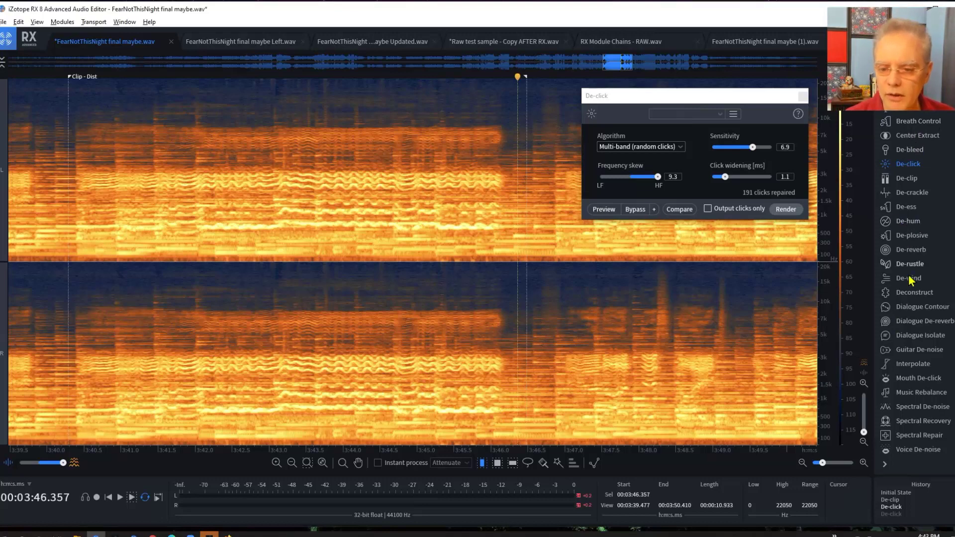
Step: Open the EQ module, lower its high-pass cutoff to 94 Hz, and select the 14000 Hz low-pass filter
scroll(904, 363, down, 8)
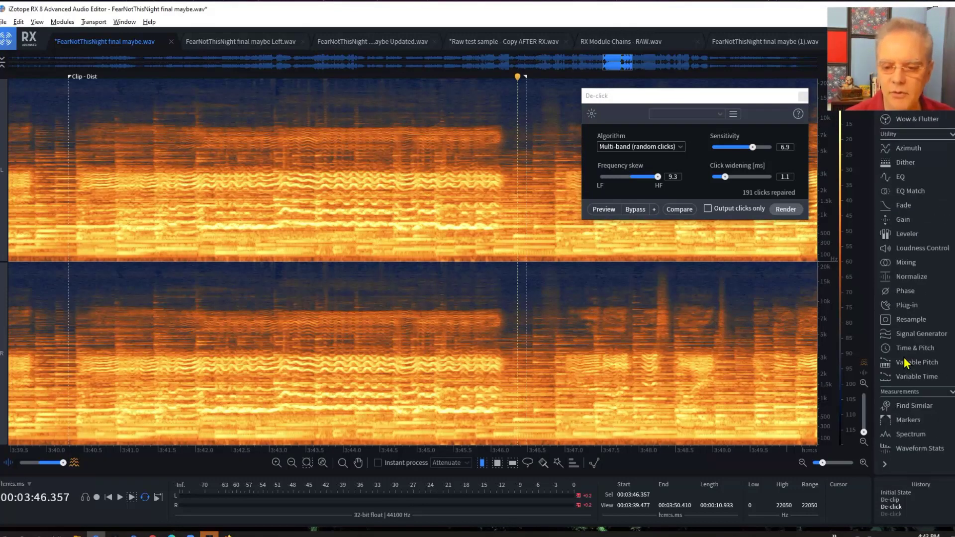
click(900, 176)
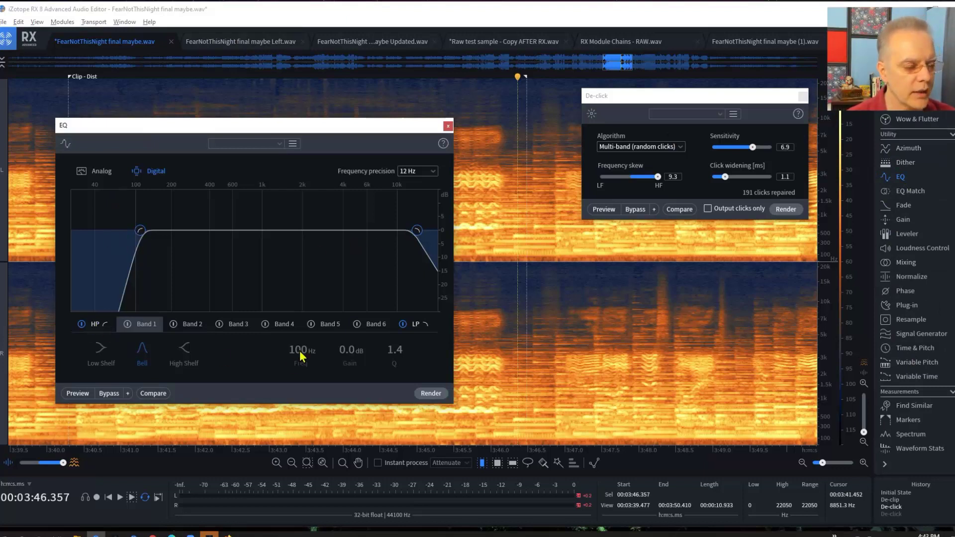
click(98, 326)
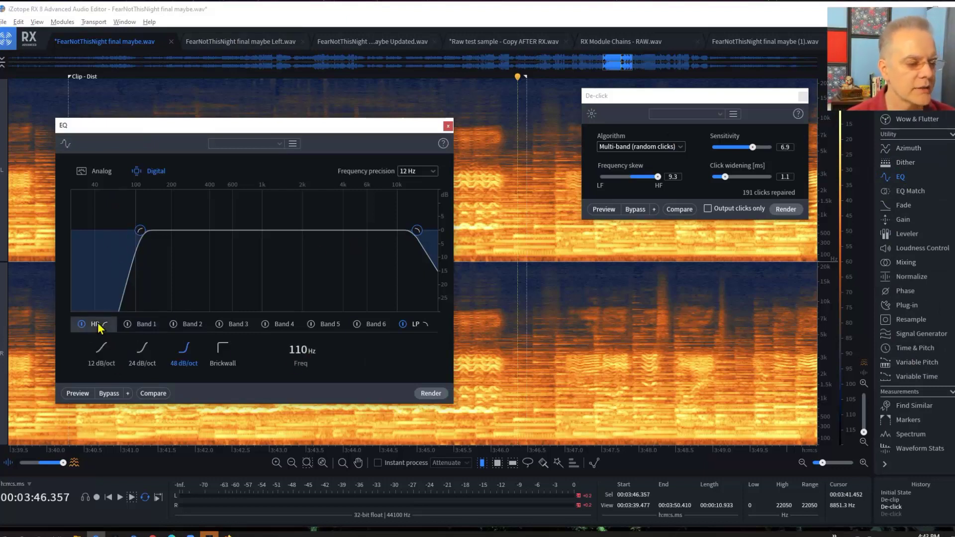
drag(139, 232, 134, 237)
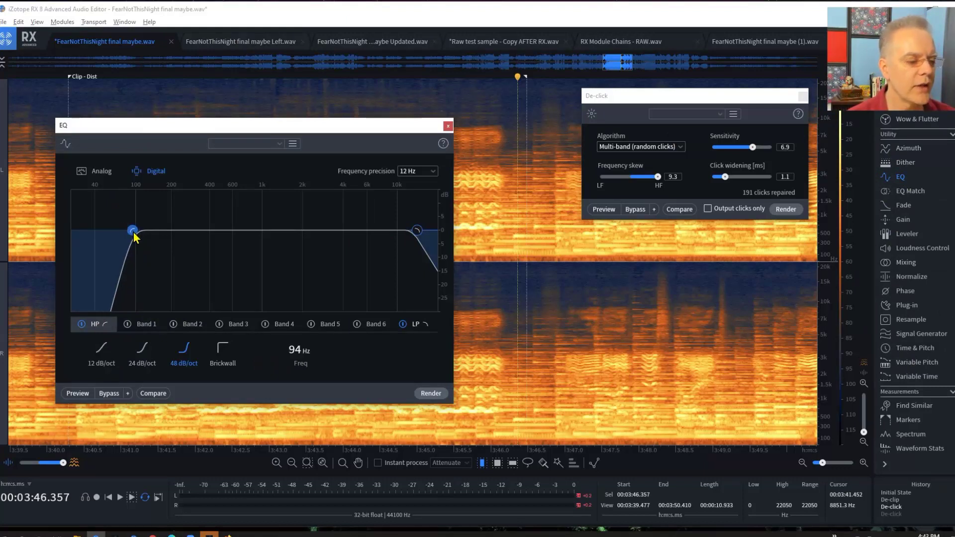
click(417, 232)
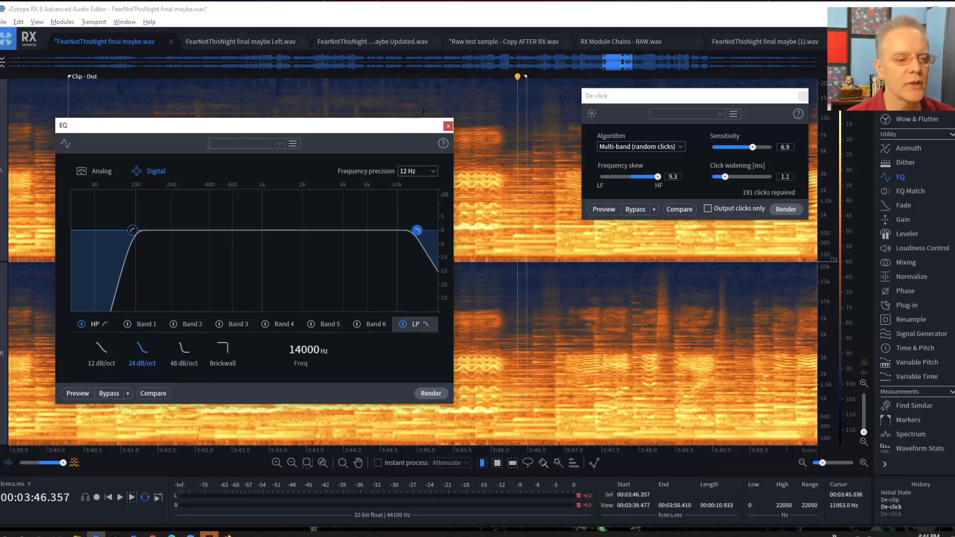
Step: Try rendering the EQ on the left channel only, and undo that render
click(488, 234)
click(430, 394)
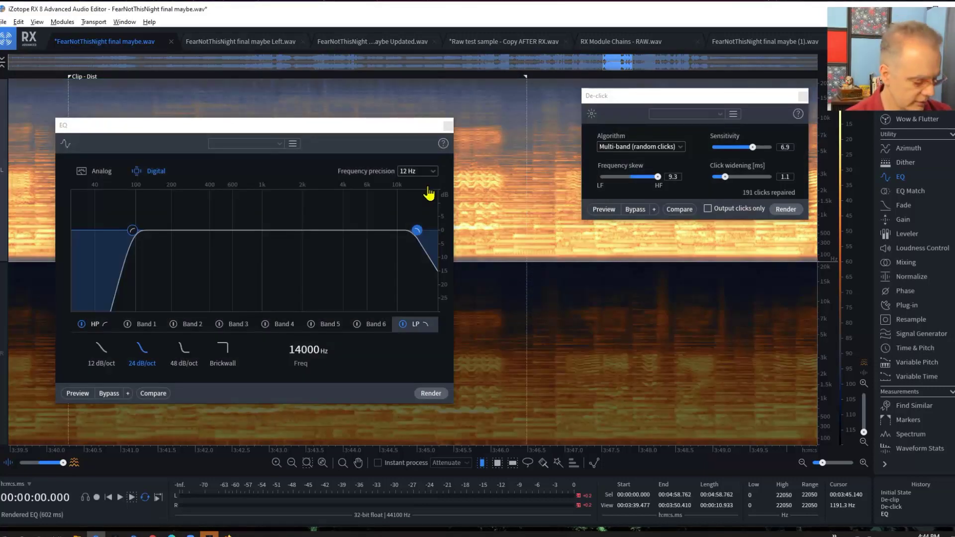
click(536, 260)
key(ctrl+z)
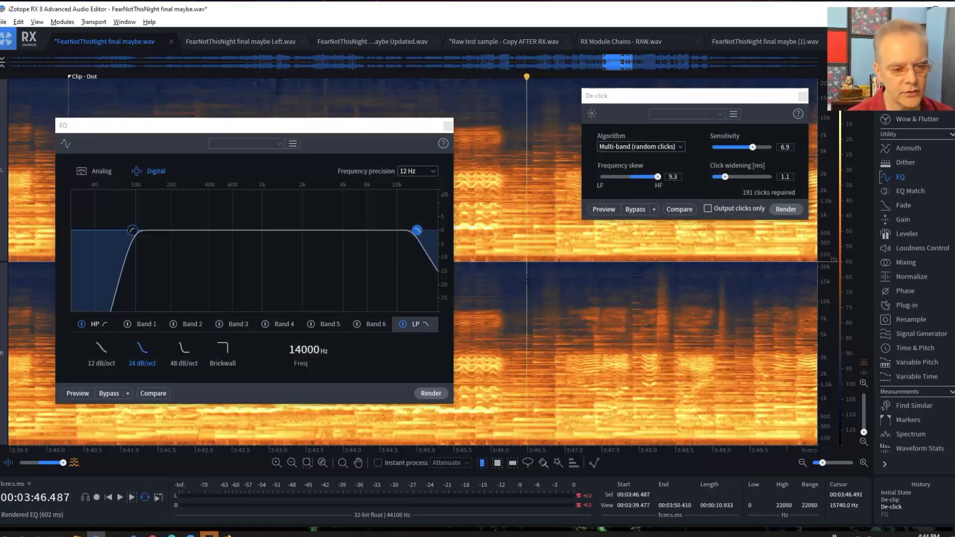
Step: Render the EQ on the entire file in both channels, close the EQ module, and clear the selection
click(431, 393)
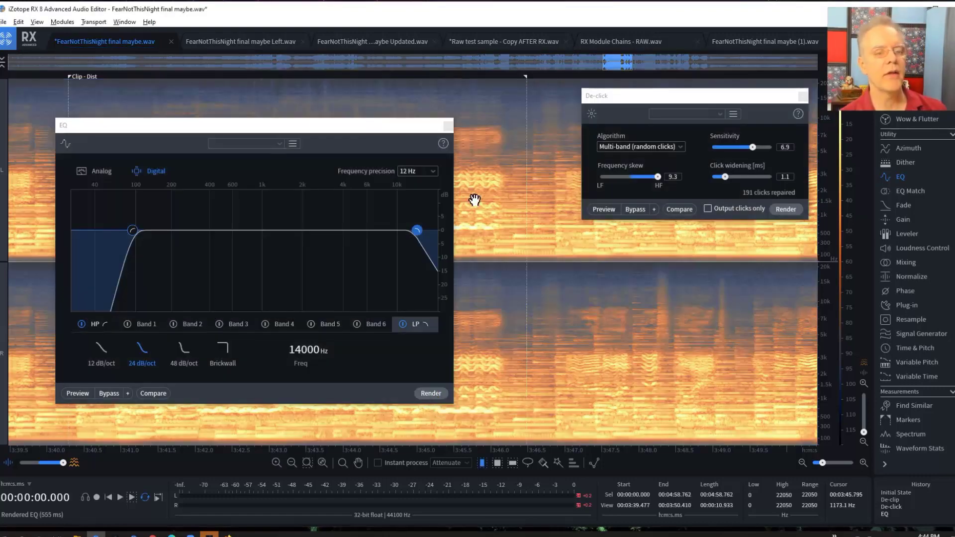
click(448, 126)
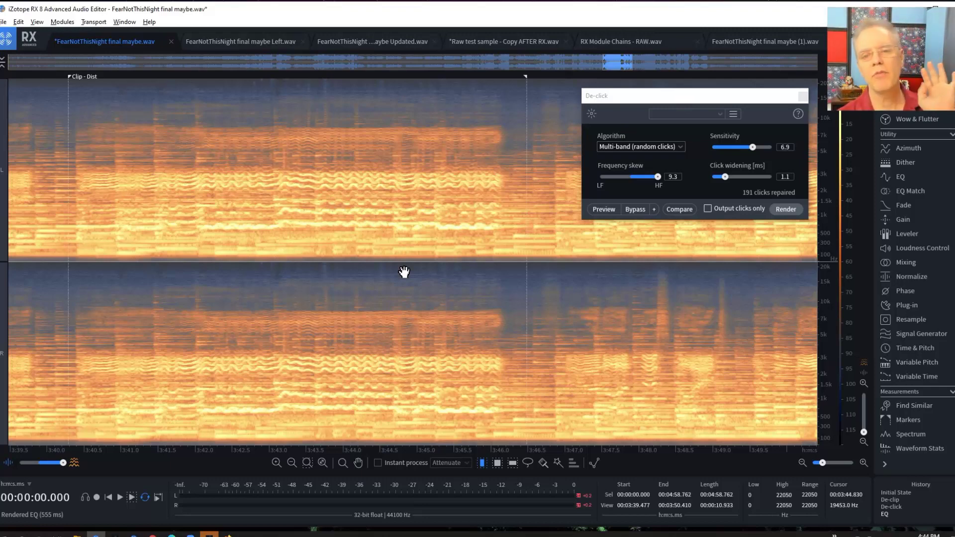
click(469, 203)
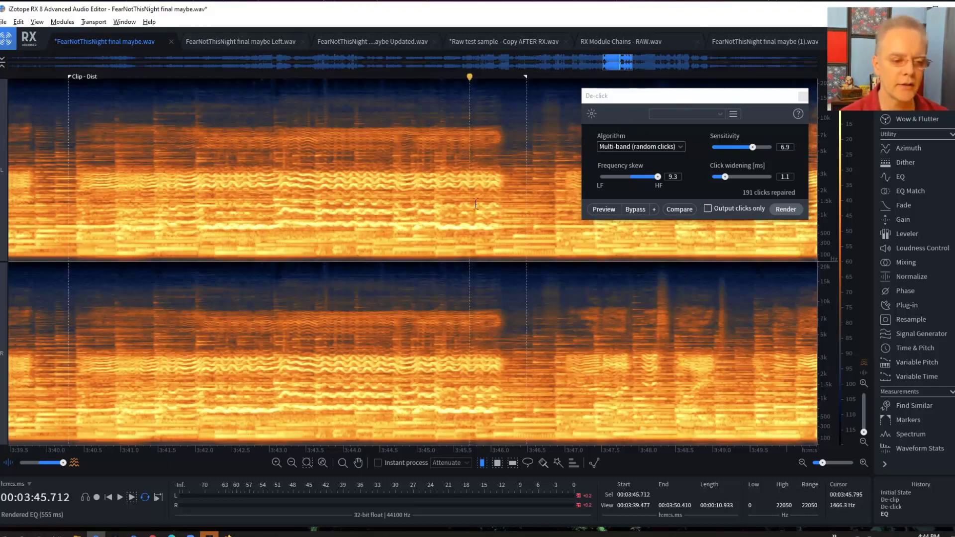
Step: Select the frequencies above about 10.2 kHz across the whole file, moving the De-click window out of the way
click(512, 463)
drag(497, 114, 500, 72)
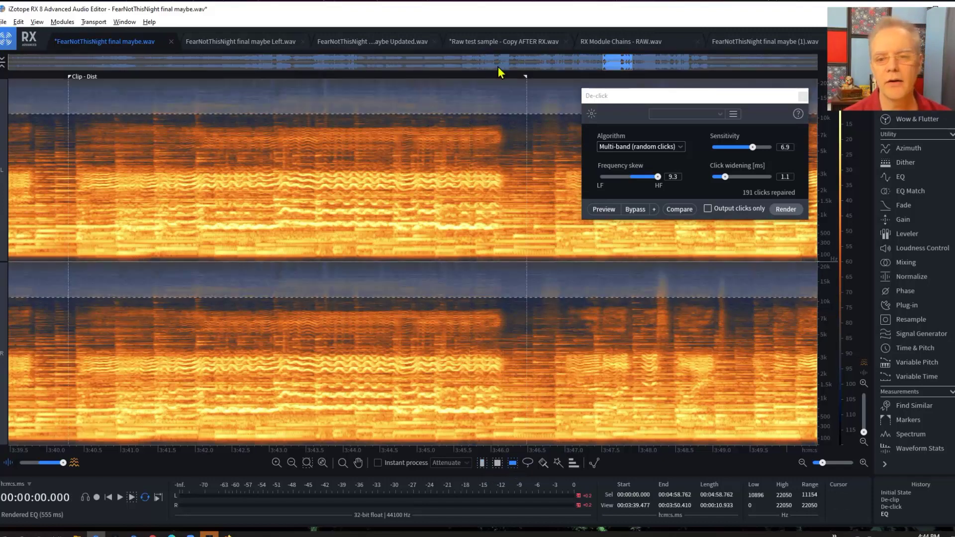
drag(737, 94, 555, 308)
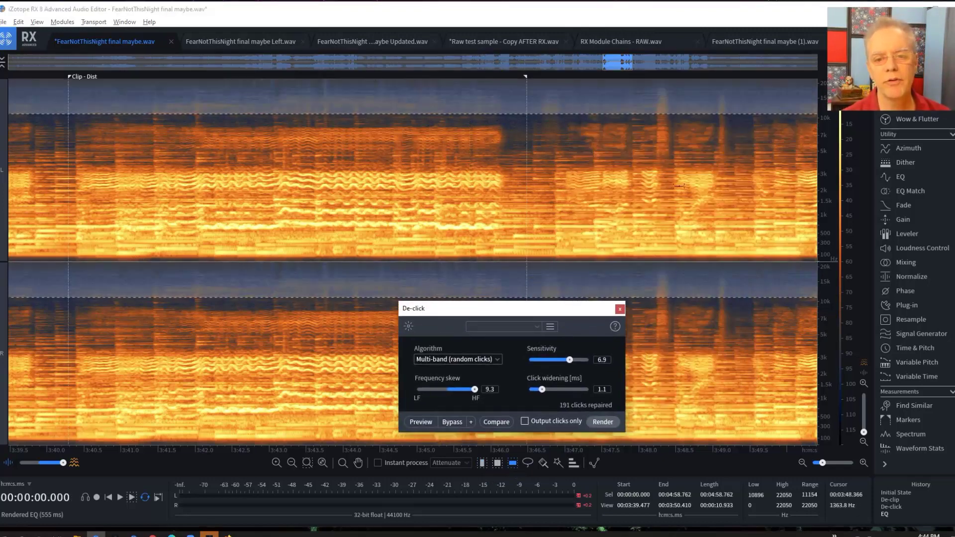
drag(597, 113, 600, 105)
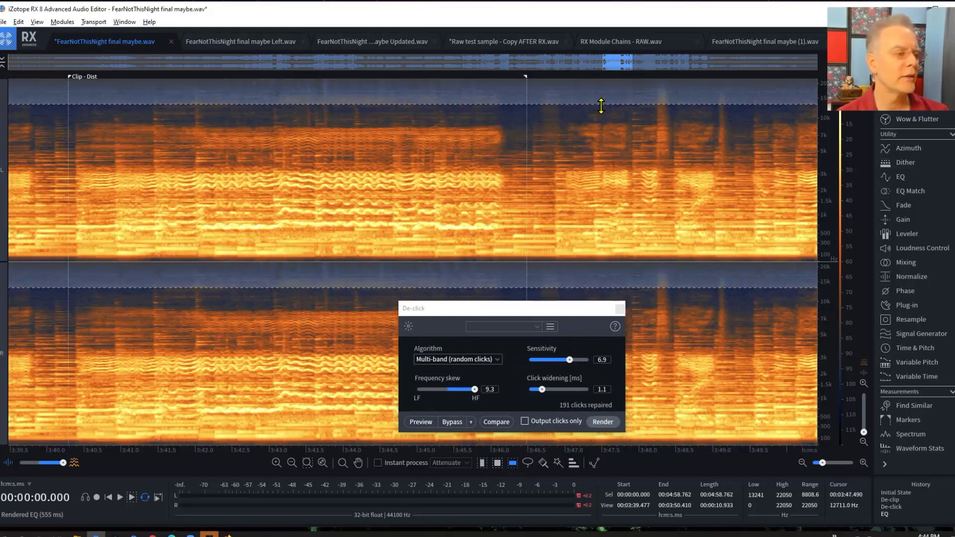
drag(600, 104, 619, 120)
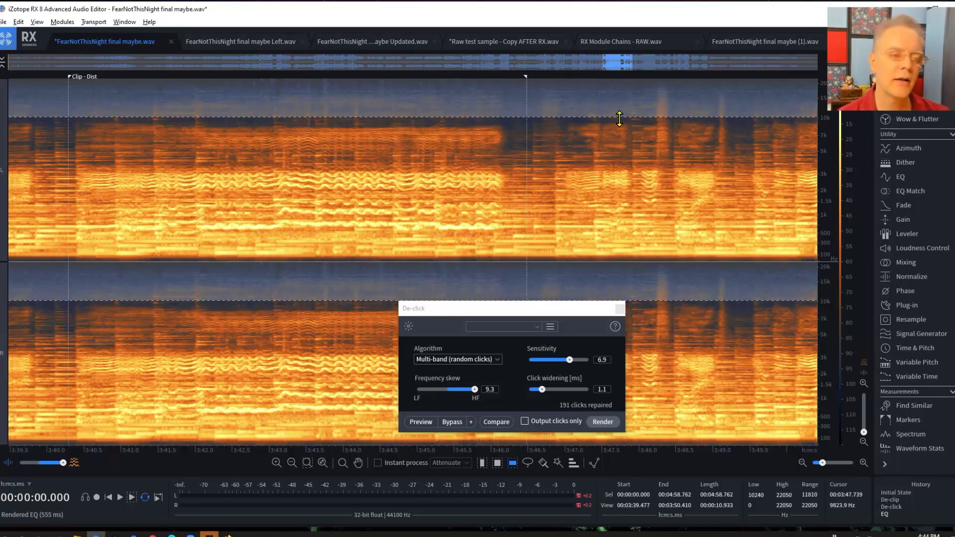
Step: Clear the frequency selection, close De-click, and place the playhead at about 3:41.1 in the Clip - Dist region
click(500, 158)
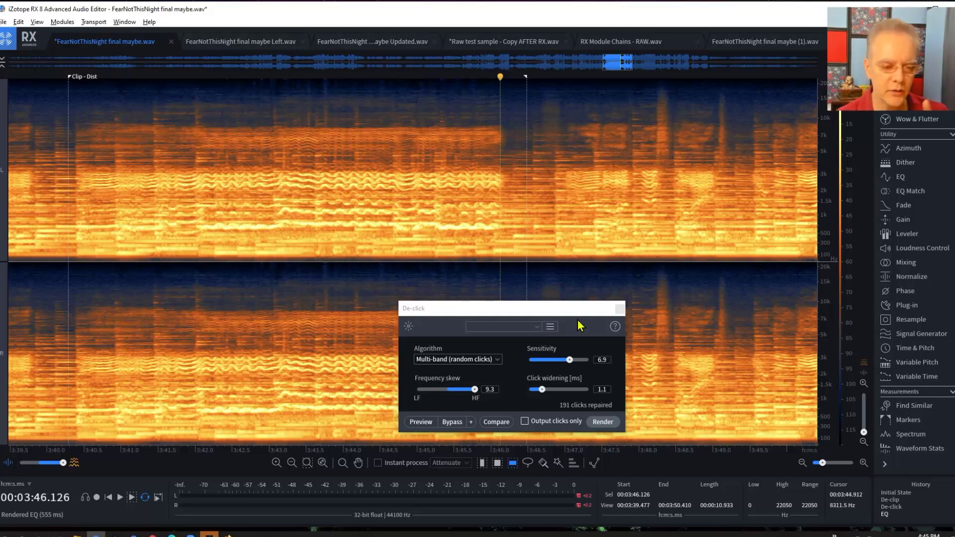
click(624, 307)
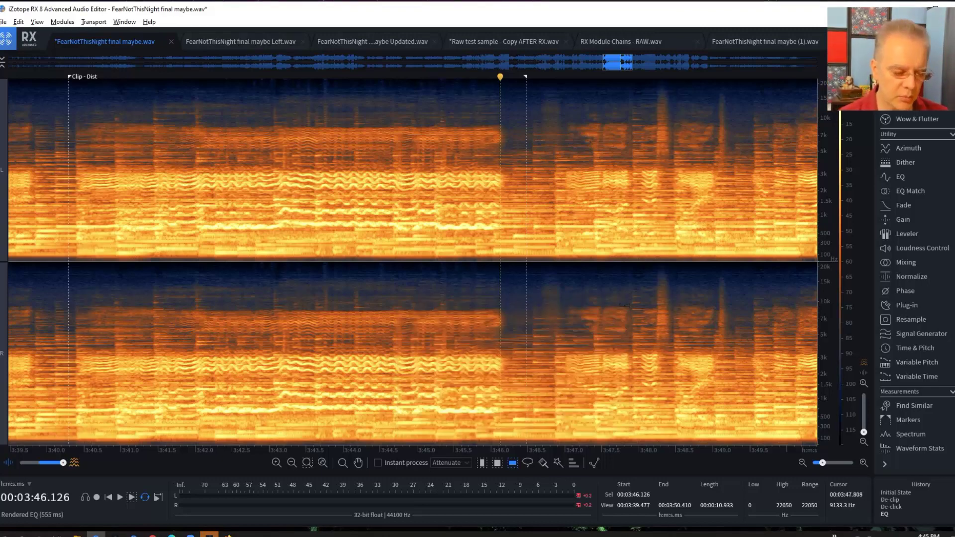
click(131, 145)
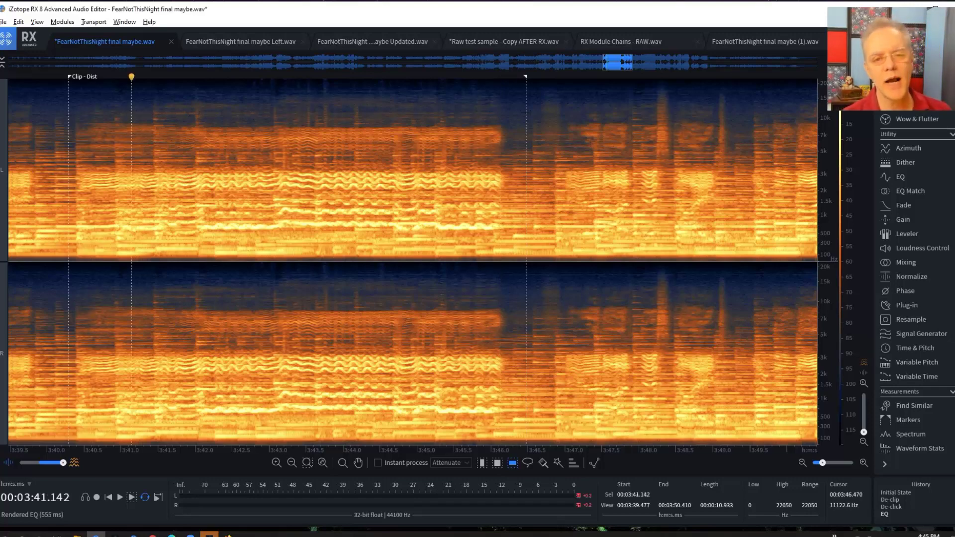
Step: Play the processed Clip - Dist region from about 3:40.3 and stop playback at about 3:46.1
click(98, 189)
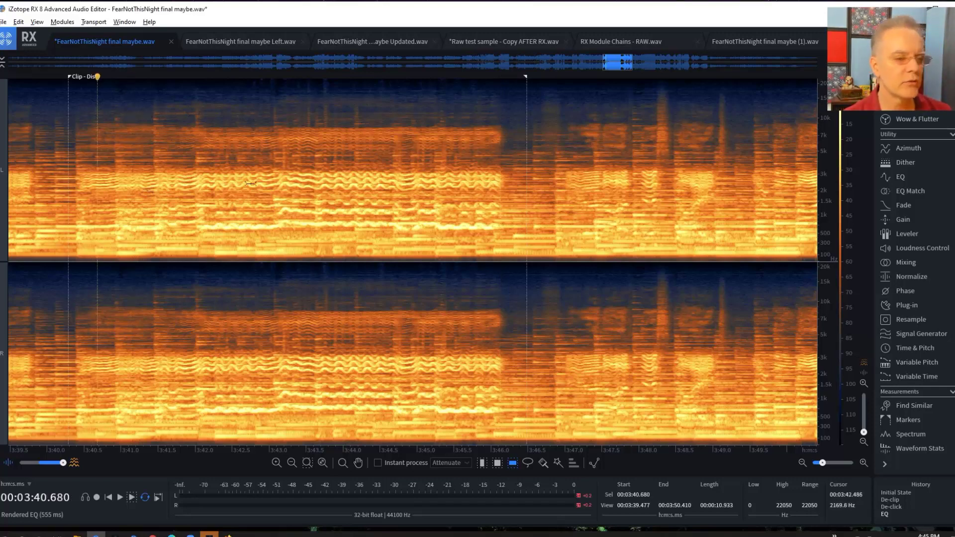
scroll(495, 142, down, 5)
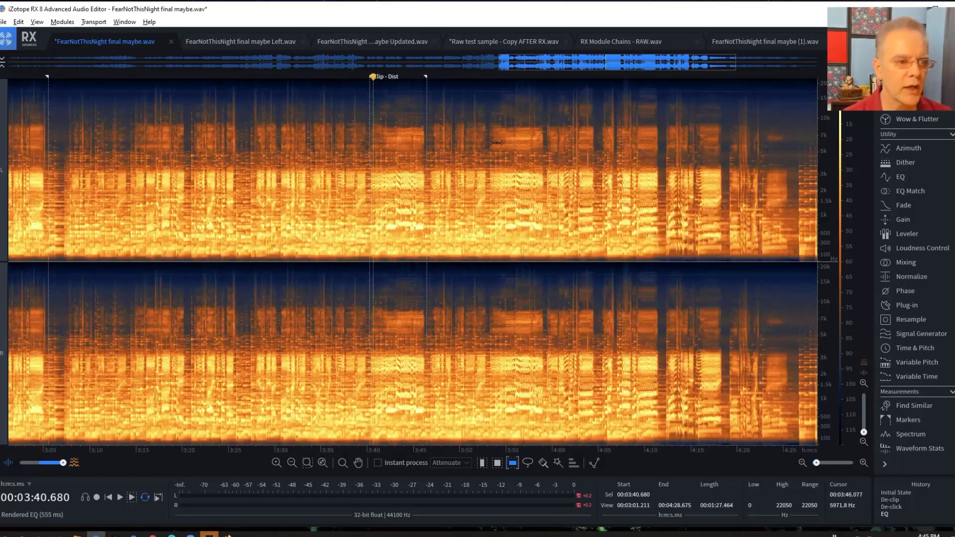
scroll(496, 142, down, 2)
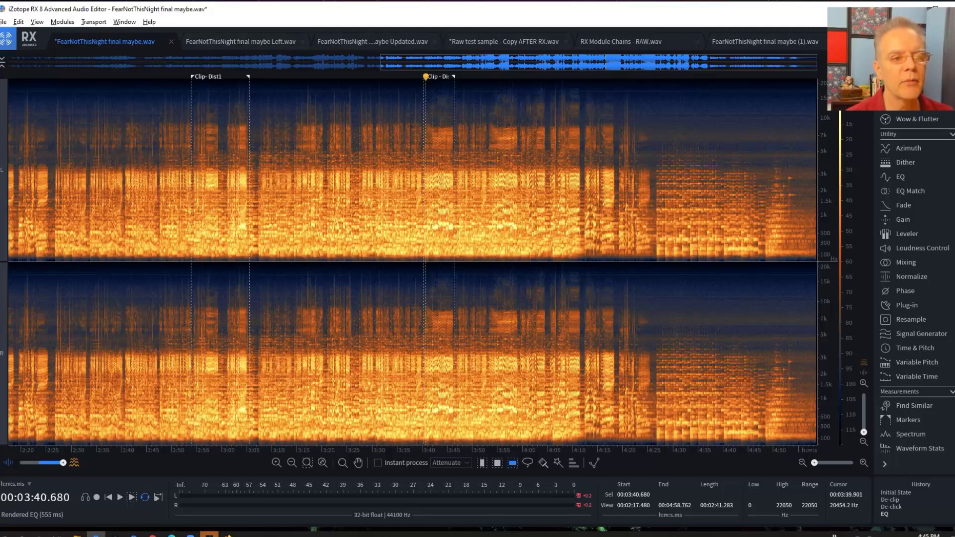
click(423, 264)
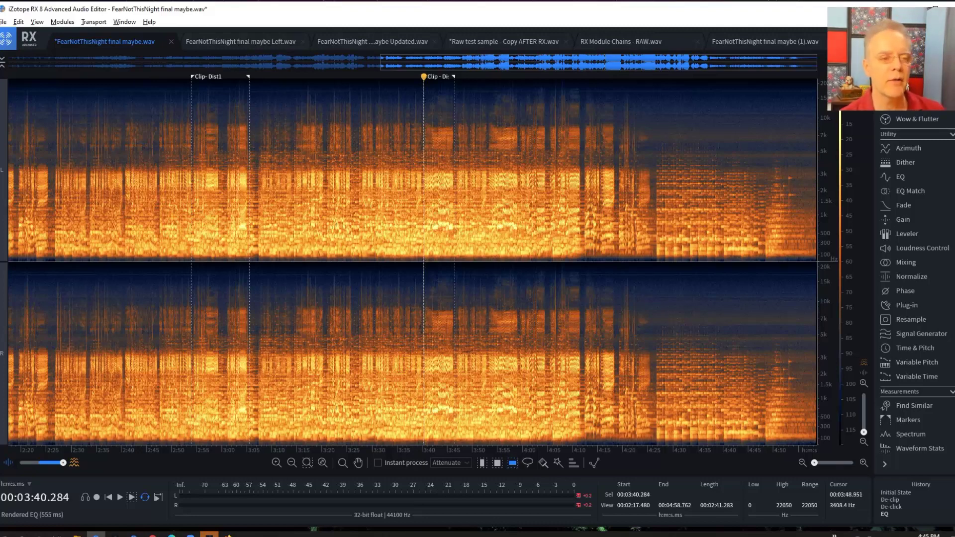
key(space)
scroll(465, 351, up, 8)
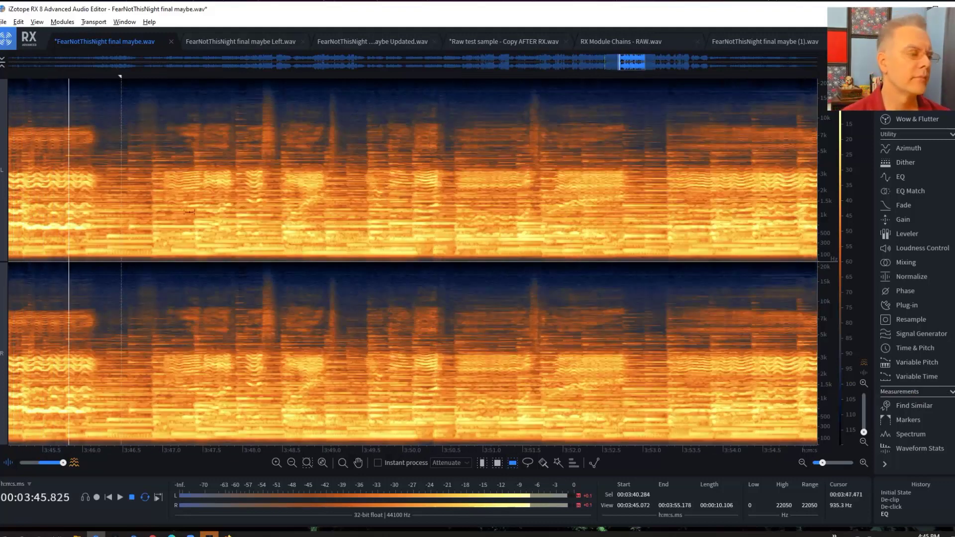
key(m)
key(space)
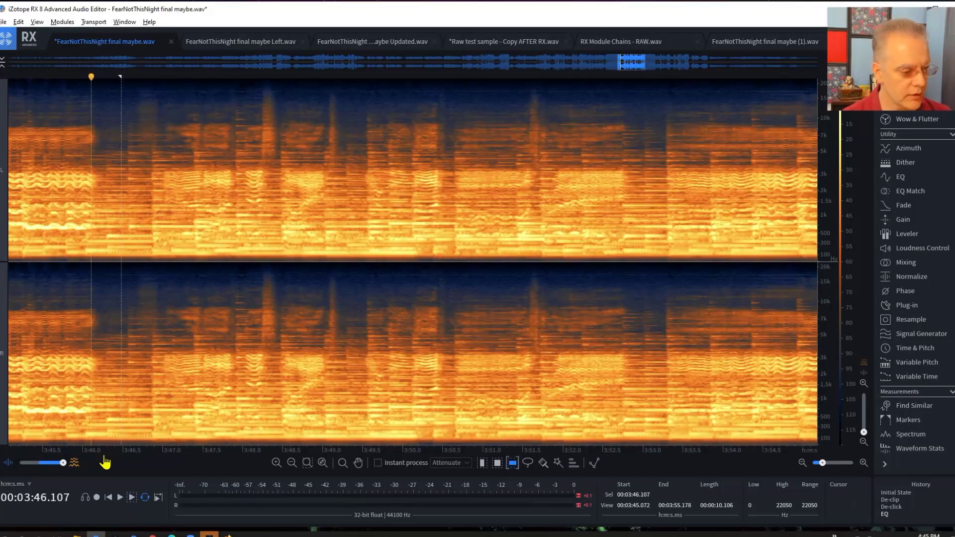
Step: Revert the file to its Initial State in the history and play the Clip - Dist region from its start for comparison
drag(92, 458, 688, 470)
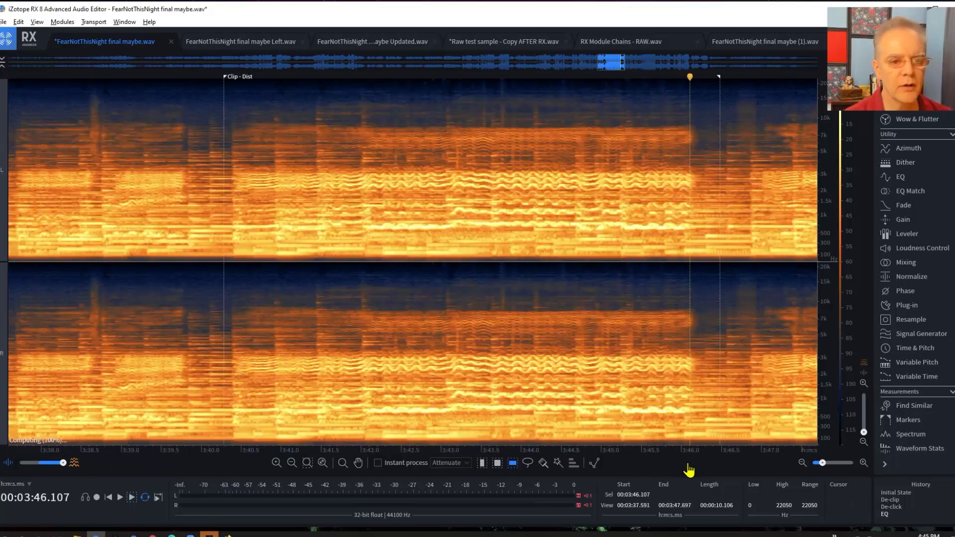
click(226, 118)
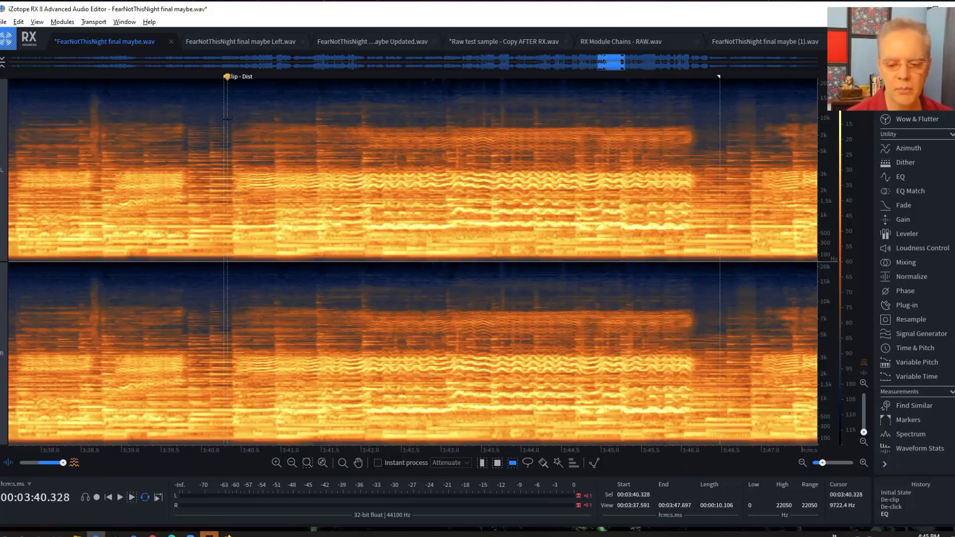
click(895, 494)
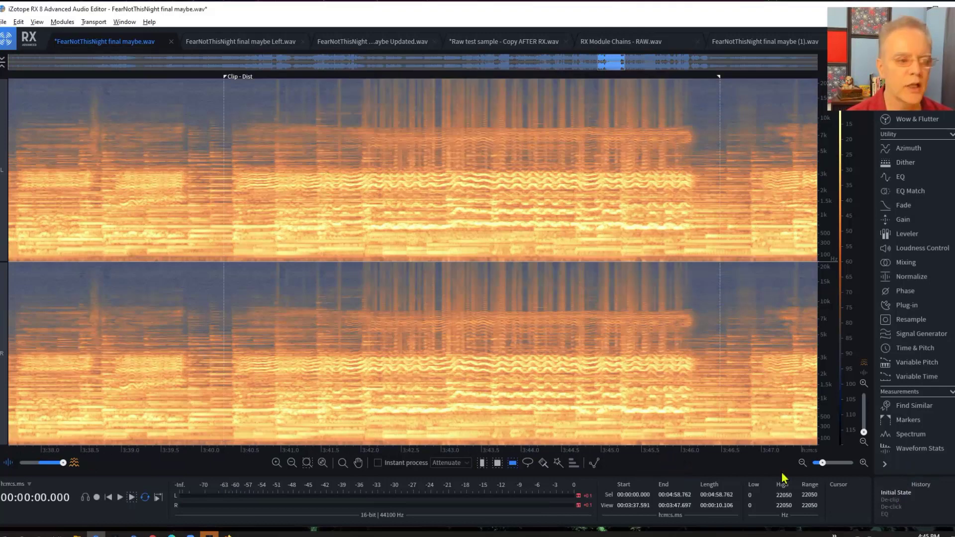
click(231, 145)
key(space)
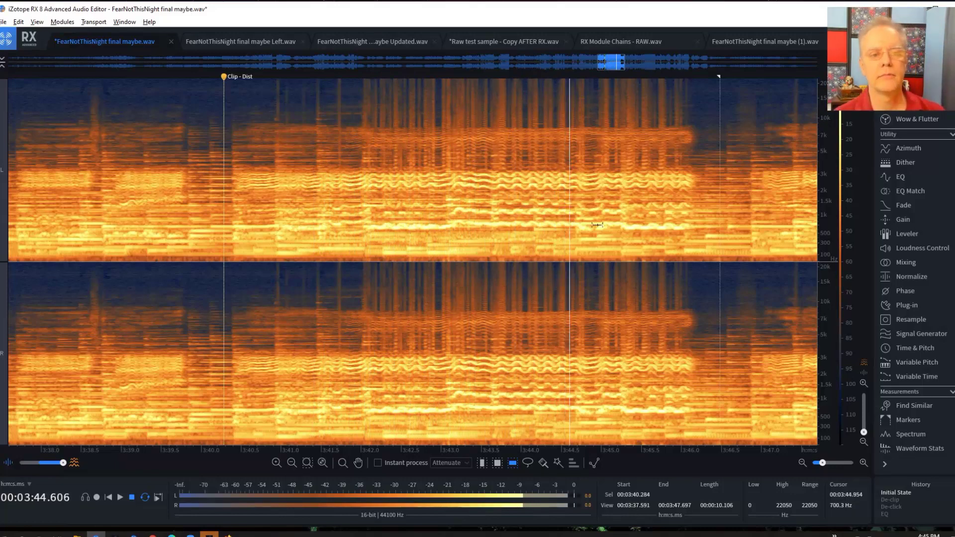
key(space)
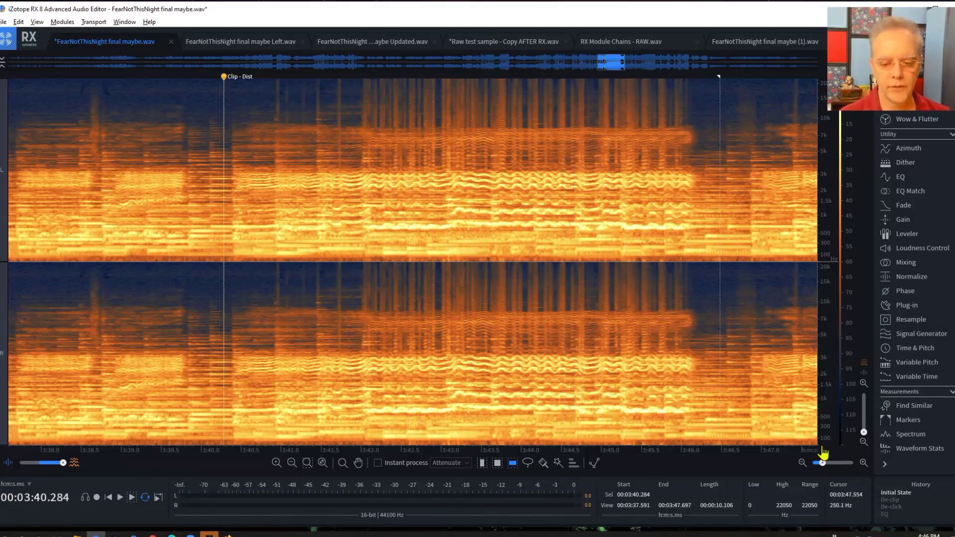
Step: Return to the EQ history state, play the Clip - Dist region from about 3:40.3, and stop with the playhead at about 3:42.9
click(885, 514)
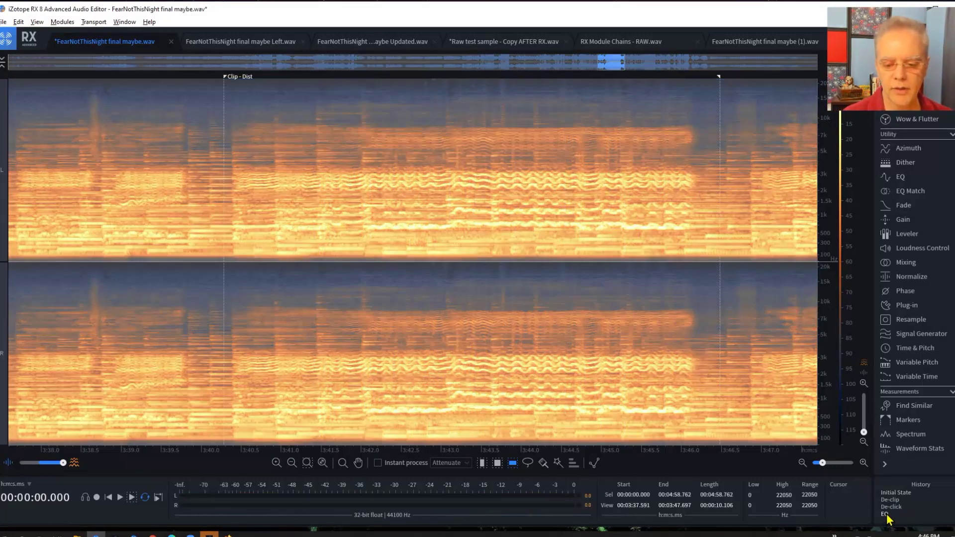
click(226, 257)
key(space)
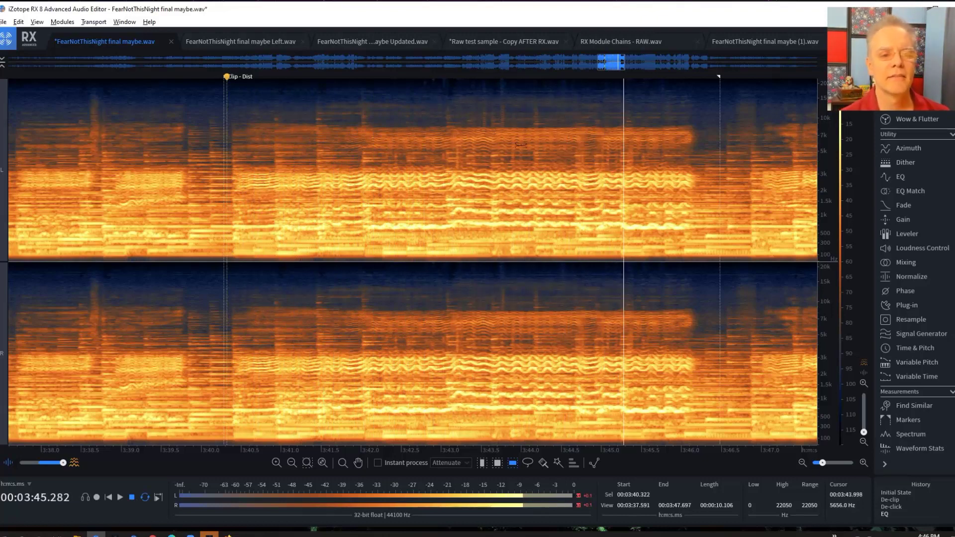
click(434, 103)
key(space)
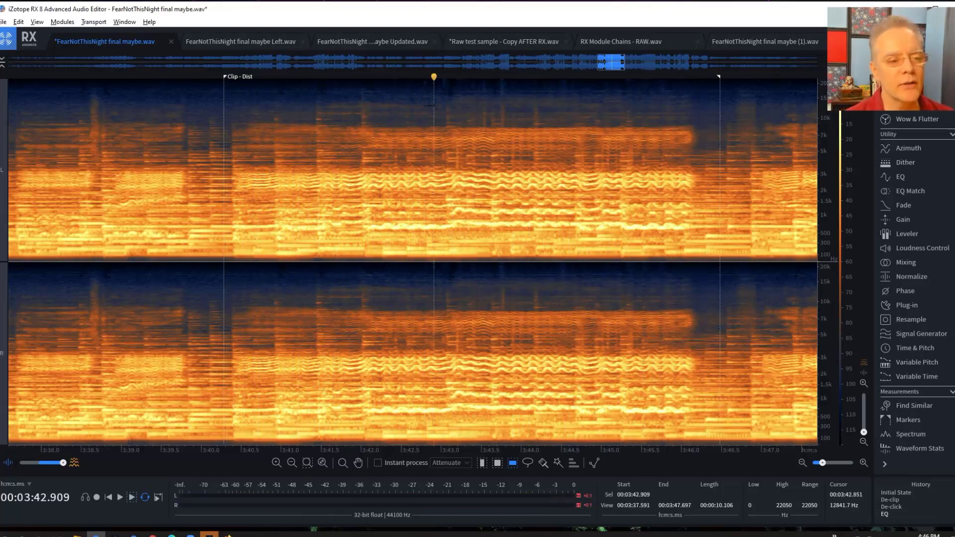
Step: Switch to time-frequency selection, try selecting about 3.5 to 20 kHz between 3:42.0 and 3:44.4 in both channels, and clear the selection
drag(434, 106, 455, 101)
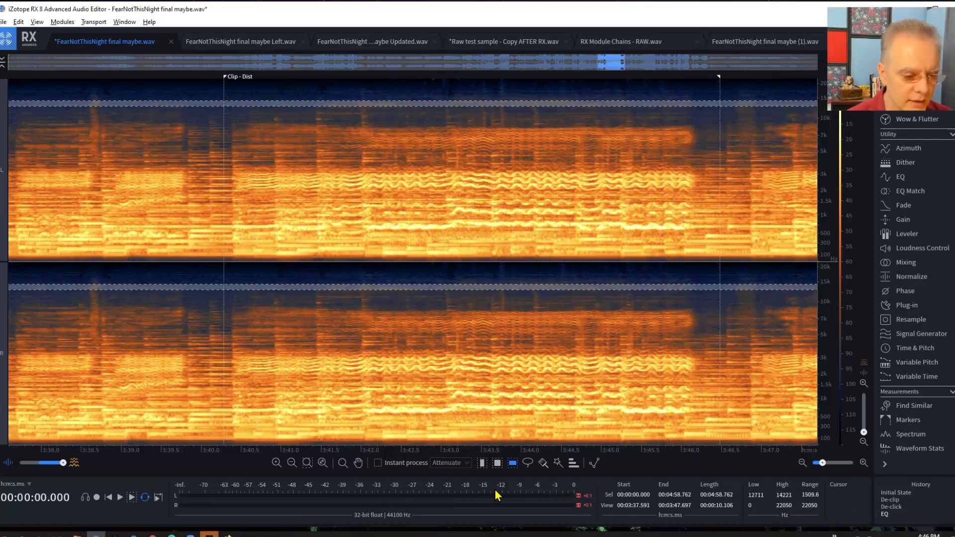
click(497, 462)
click(437, 139)
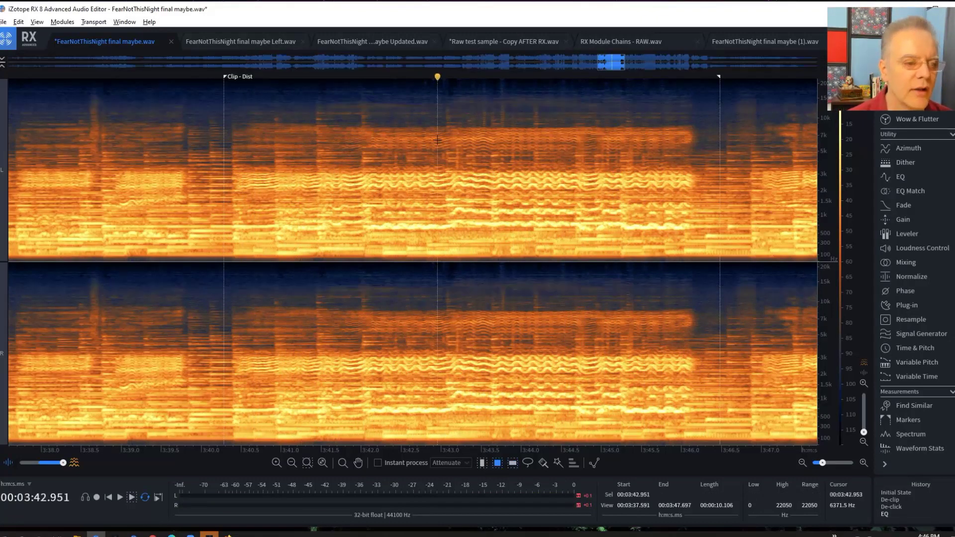
drag(358, 83, 553, 167)
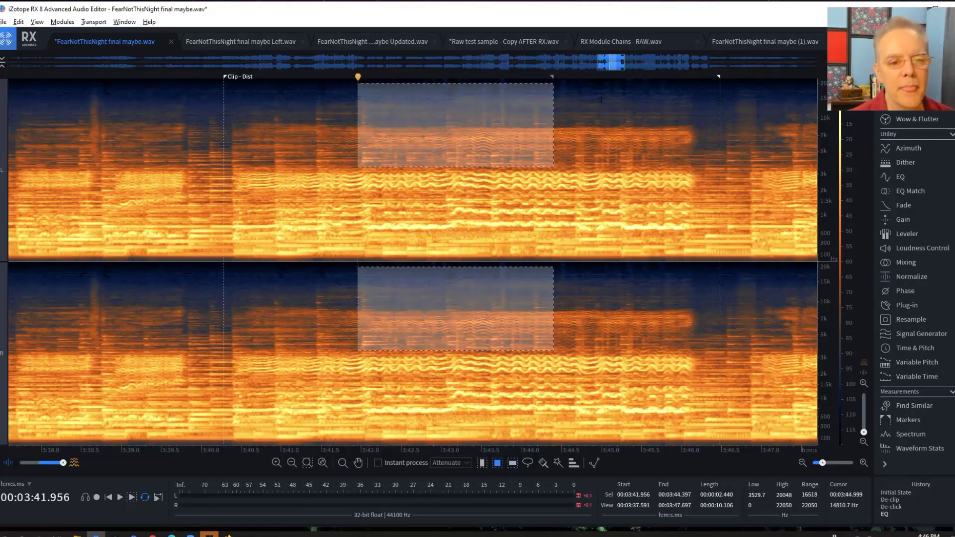
drag(619, 199, 649, 216)
click(378, 99)
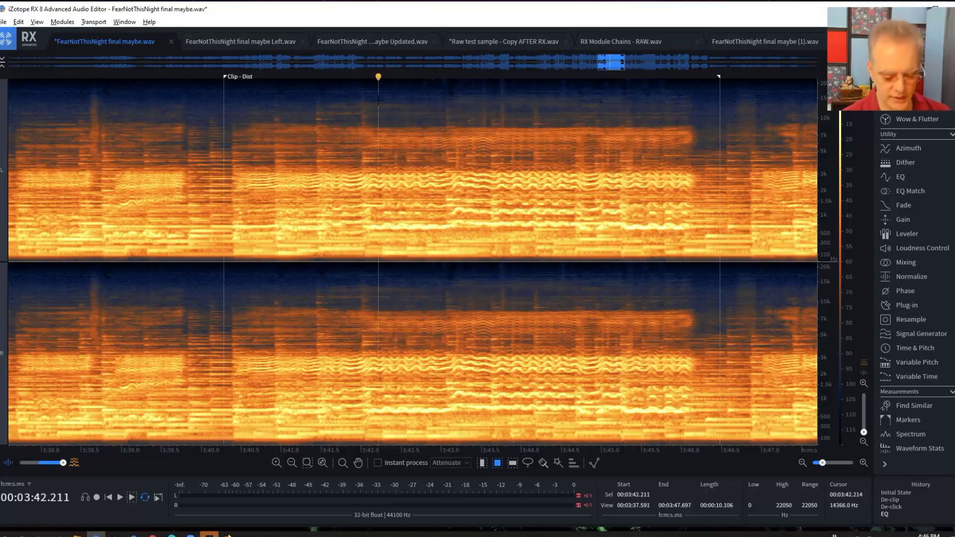
Step: Examine the vertical streaks and wavy harmonics around 5 to 7 kHz in the Clip - Dist region, from about 3:42.4 to 3:44.2
scroll(378, 100, down, 3)
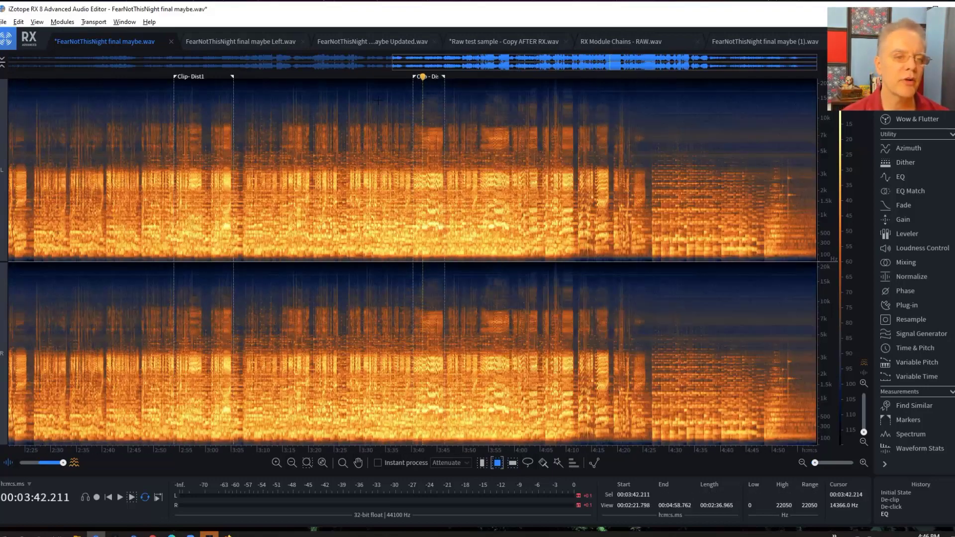
scroll(377, 99, down, 3)
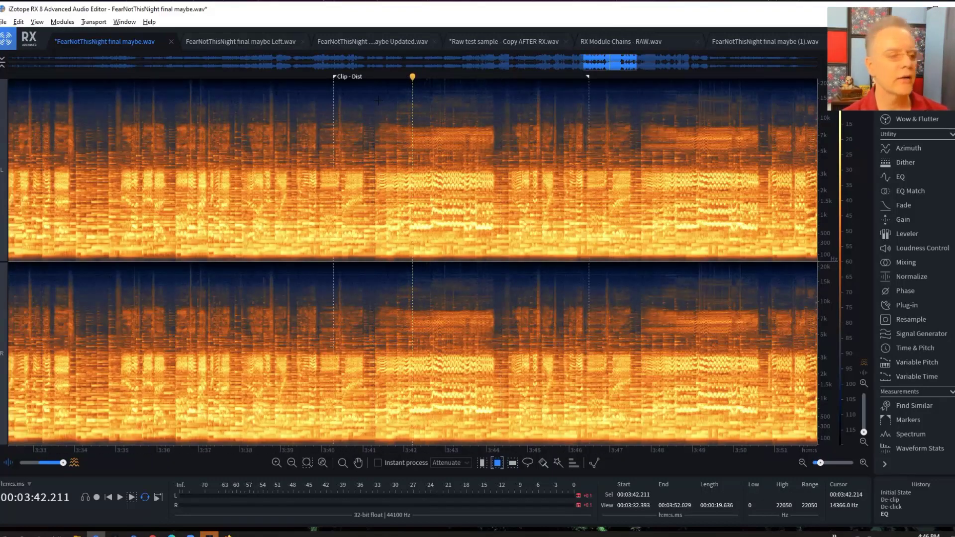
scroll(377, 99, down, 6)
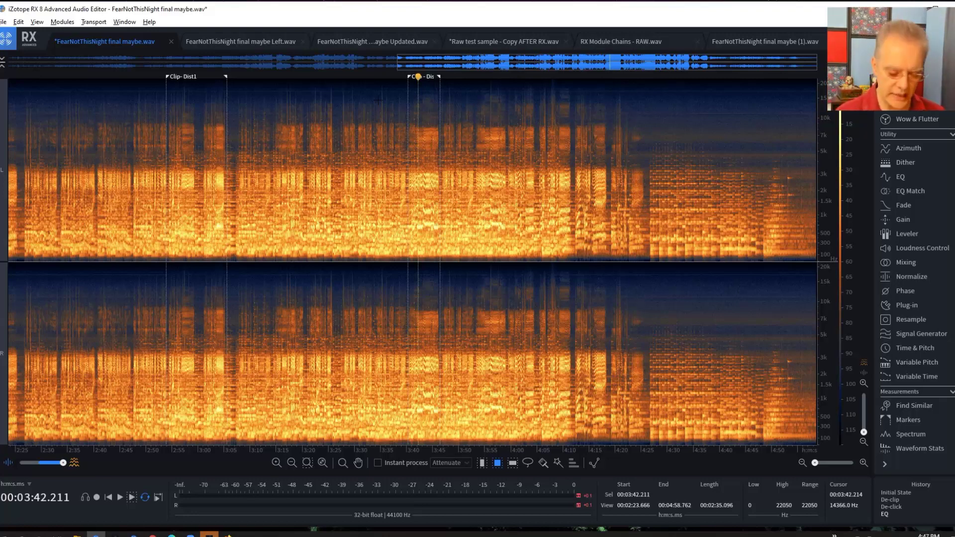
scroll(378, 100, up, 4)
scroll(377, 100, up, 3)
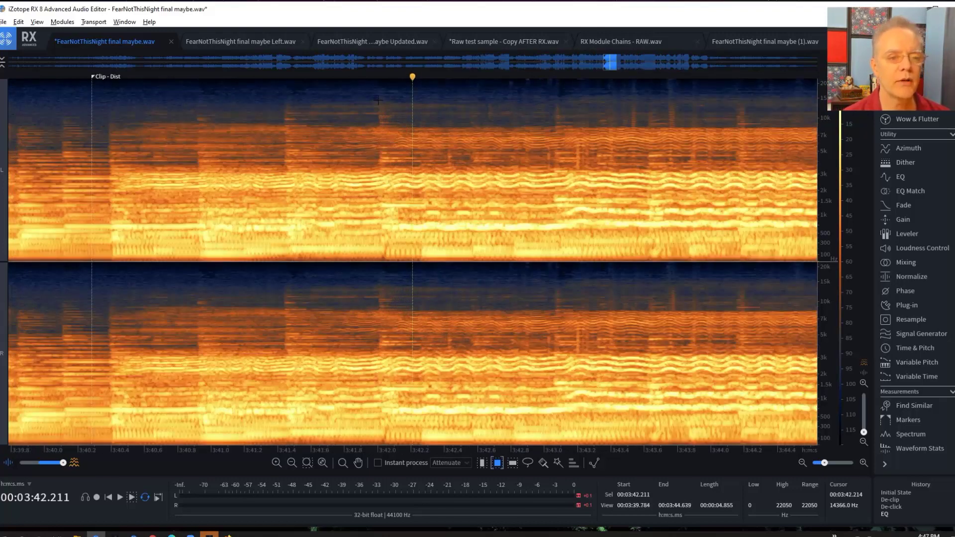
scroll(377, 100, down, 1)
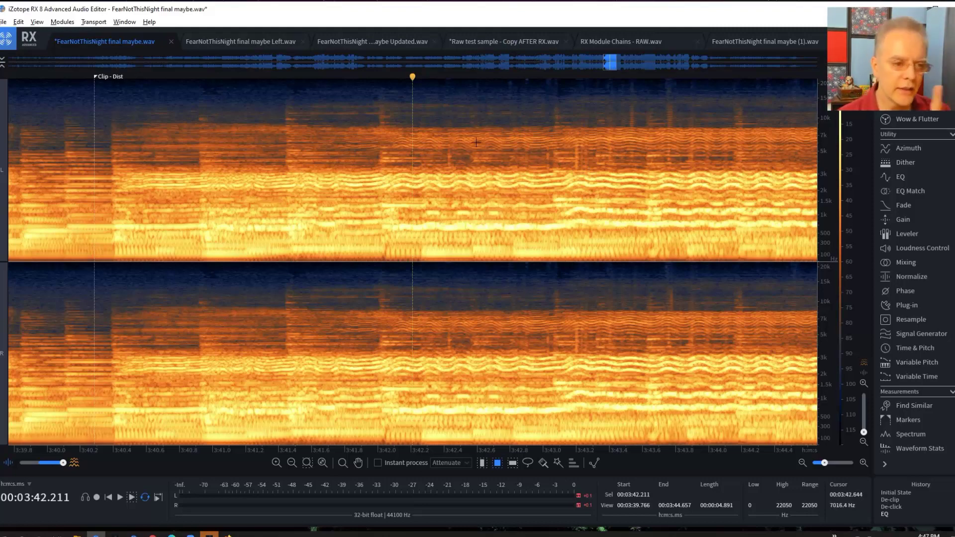
click(457, 146)
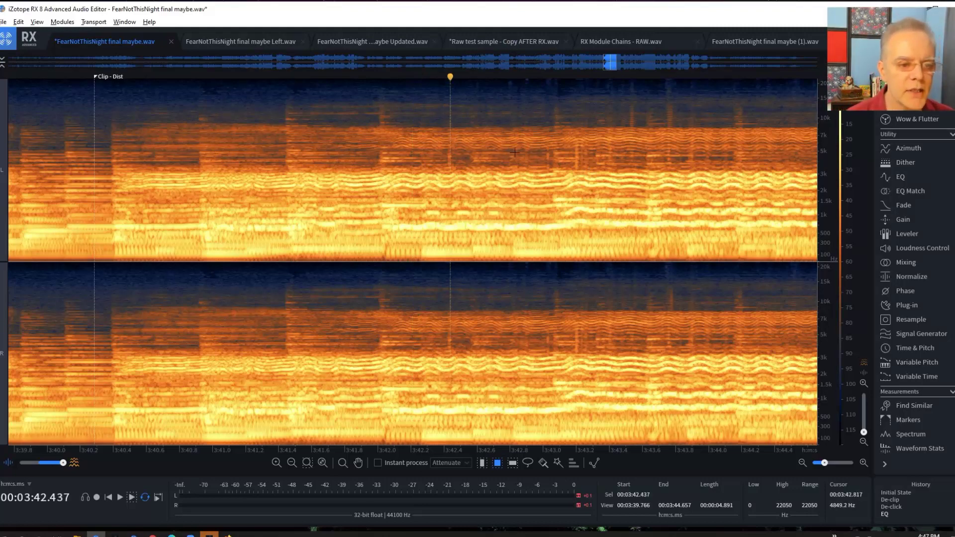
click(543, 145)
click(576, 145)
click(607, 145)
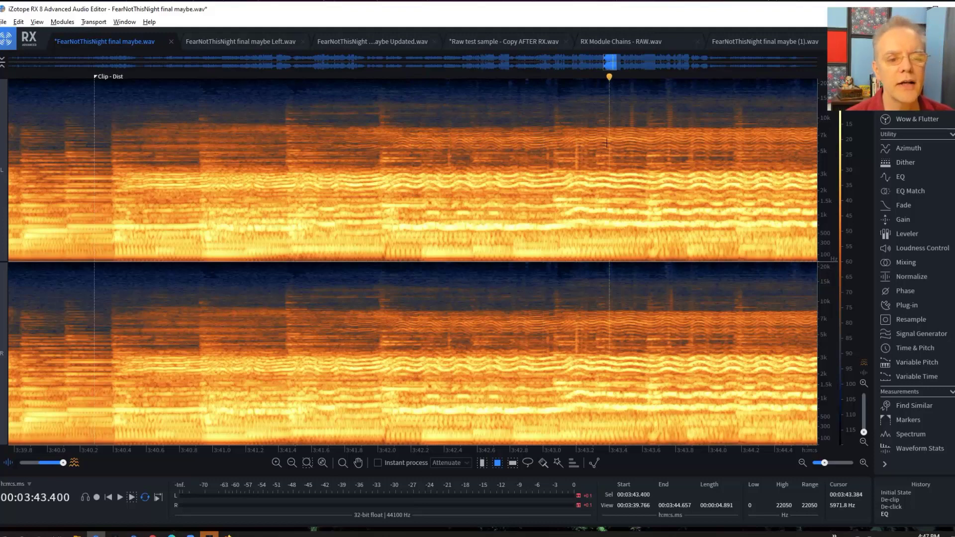
click(664, 147)
click(694, 149)
click(738, 144)
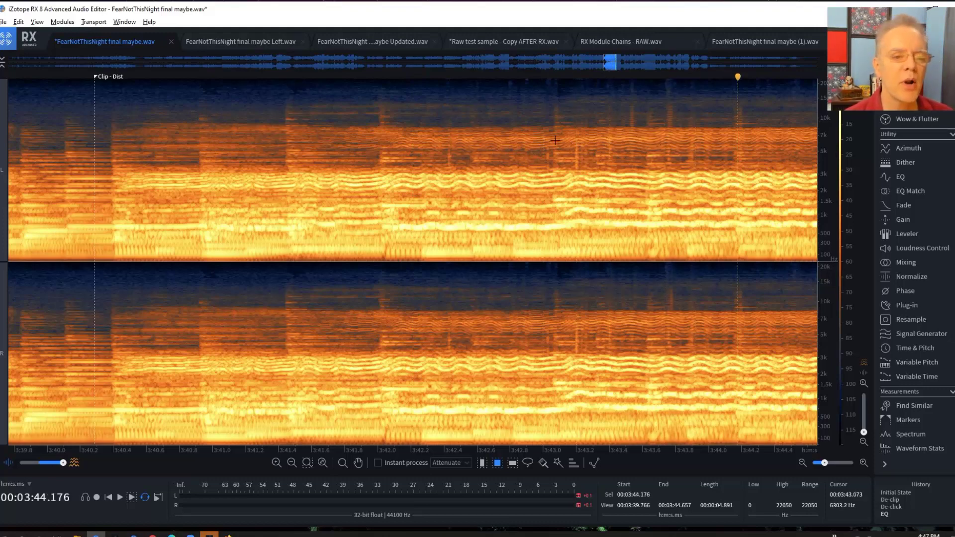
click(576, 153)
click(437, 144)
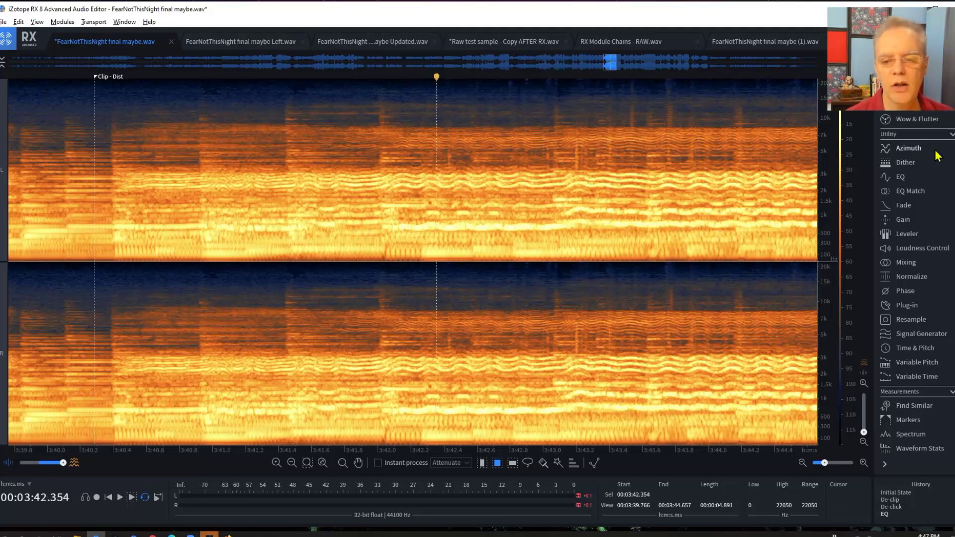
Step: Enable Instant process in Attenuate mode, open the Spectral Repair module, and move its window clear of the later part of the spectrogram
click(378, 463)
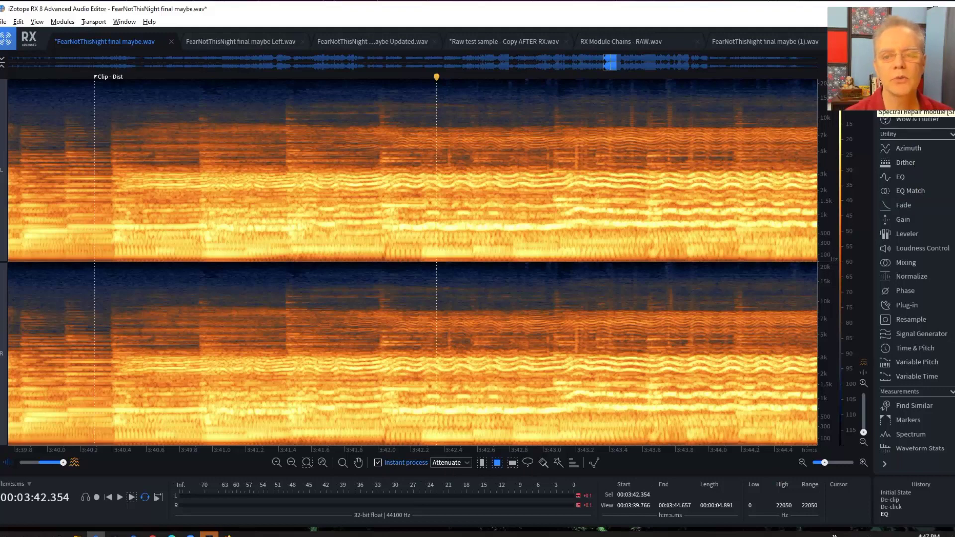
click(910, 104)
drag(352, 140, 159, 116)
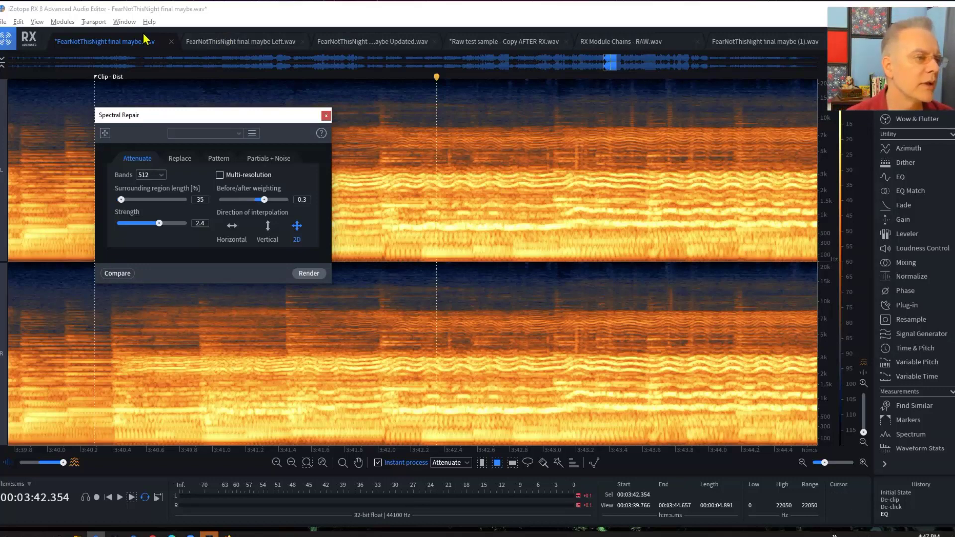
Step: Switch to FearNotThisNight final maybe Left.wav and bring up the distorted passage between about 3:39 and 3:48
click(207, 45)
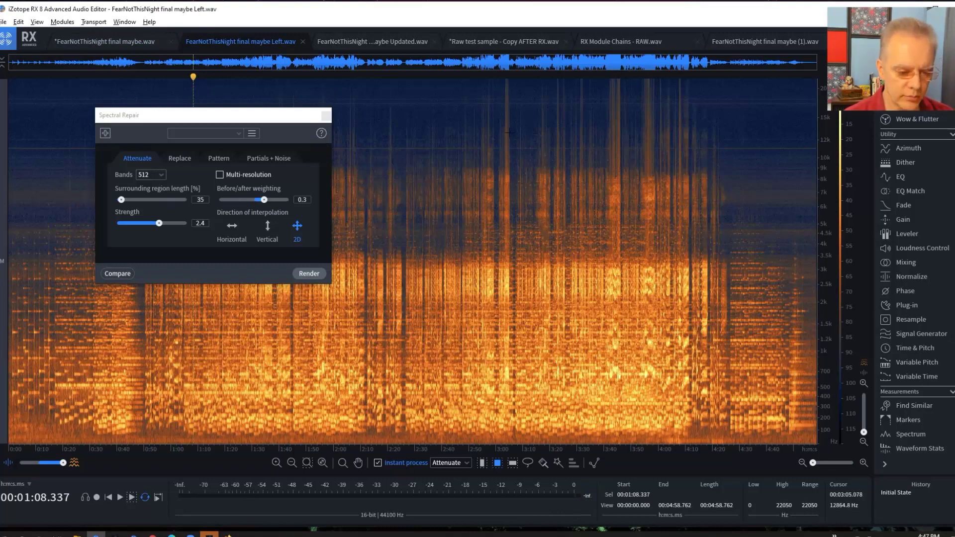
click(603, 145)
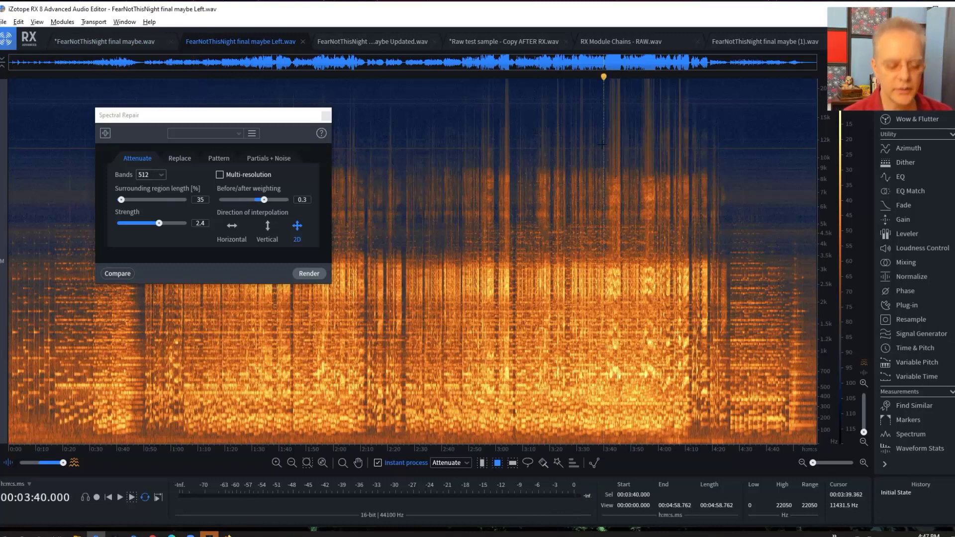
scroll(603, 145, up, 5)
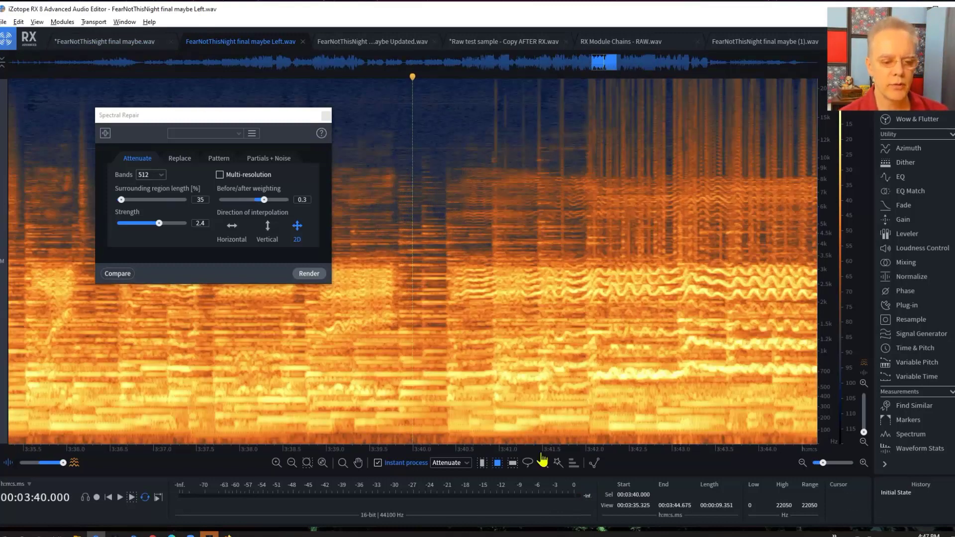
scroll(224, 426, right, 4)
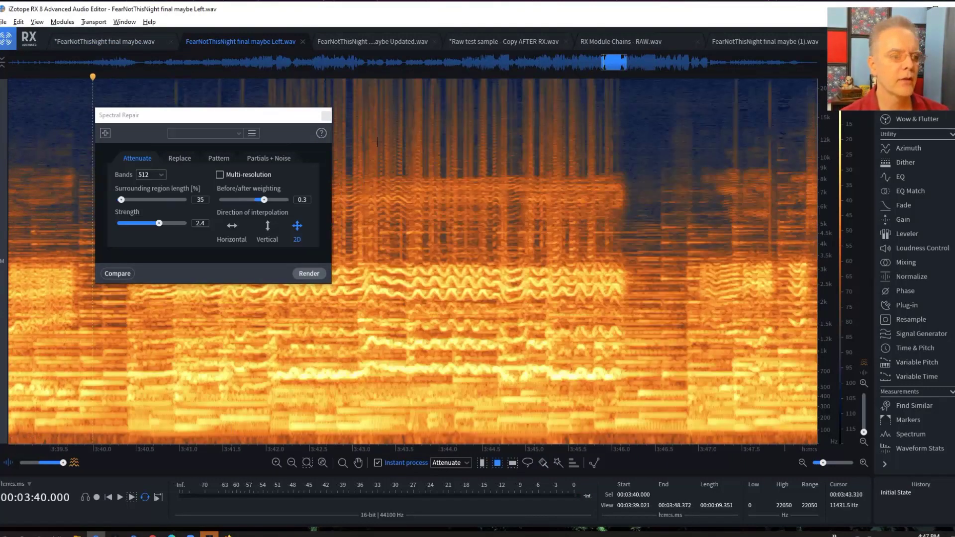
Step: Move the Spectral Repair window off the high-frequency streaks and play the distorted passage from about 3:41.8
drag(296, 116, 226, 288)
click(258, 239)
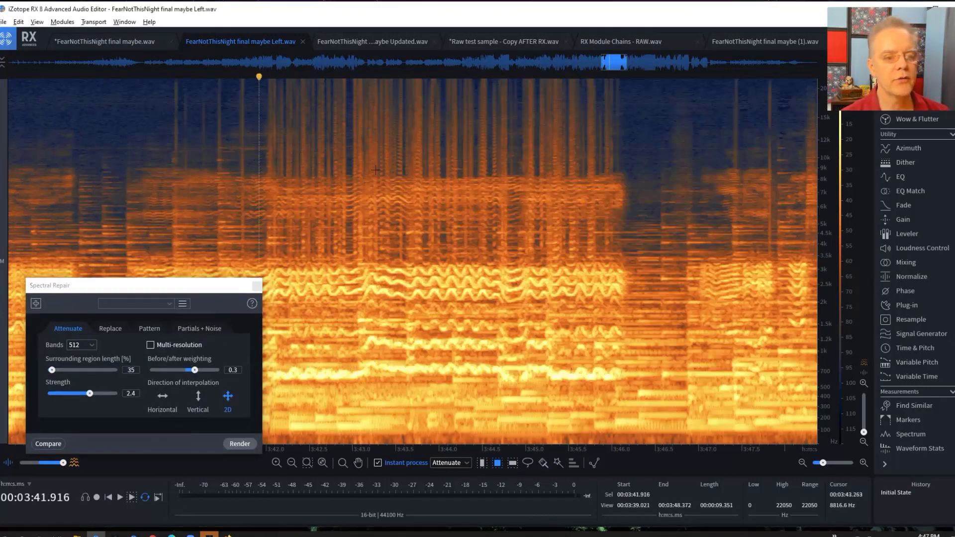
click(246, 208)
key(space)
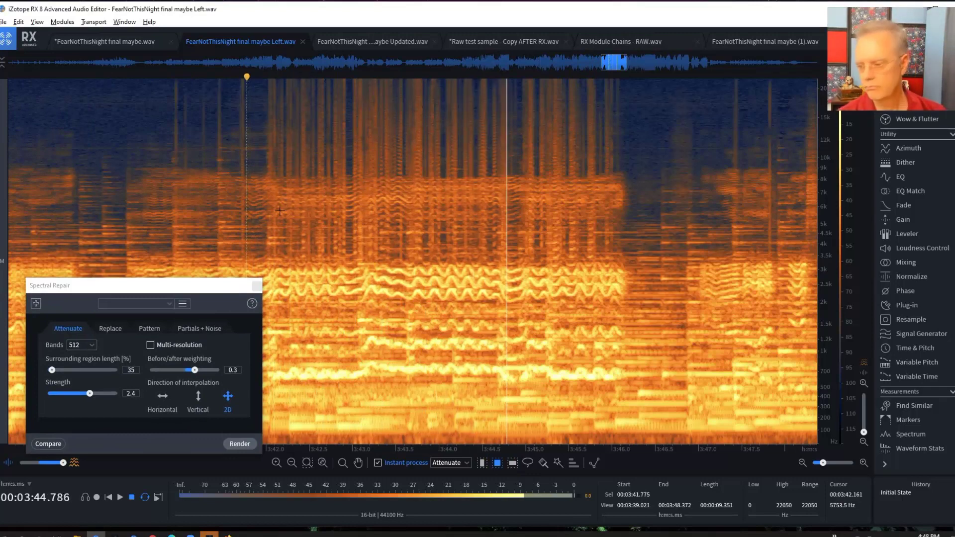
Step: Replay the distorted passage from about 3:41.9 and stop playback after a few seconds
key(space)
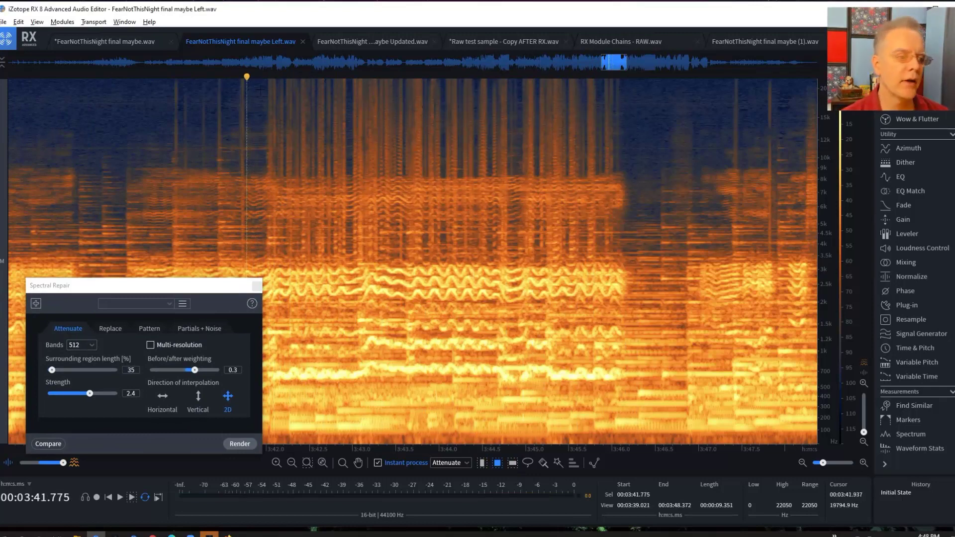
click(259, 90)
key(space)
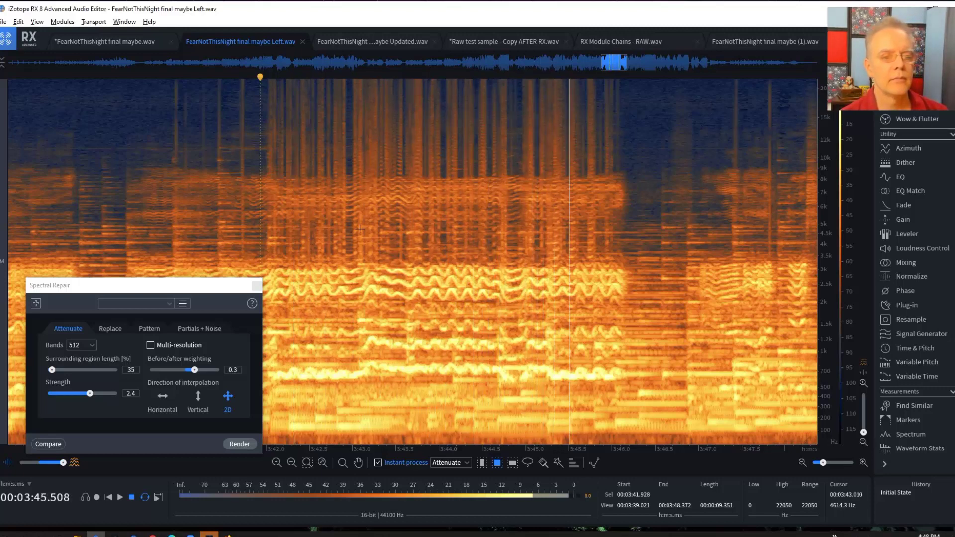
key(space)
click(229, 99)
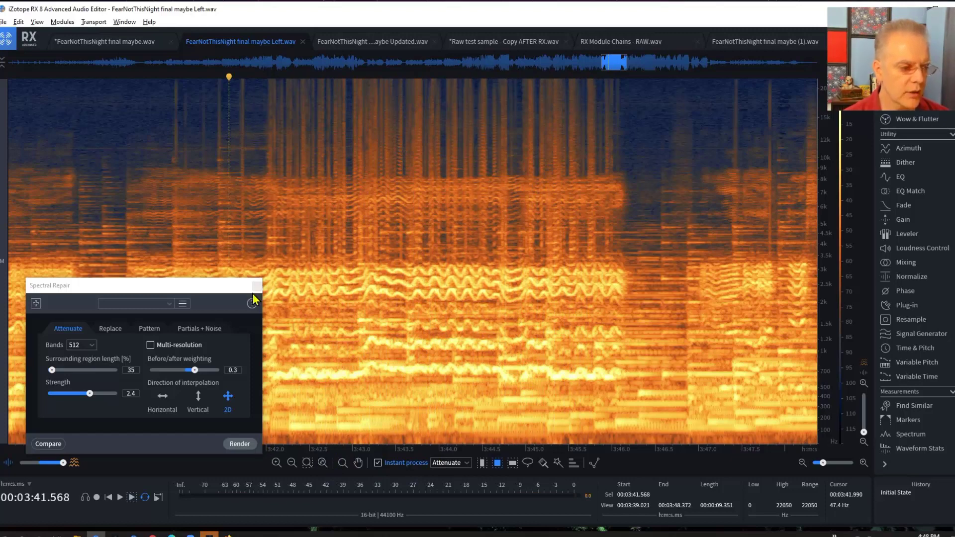
Step: Turn off Instant process and select the full-frequency distorted passage from about 3:41.7 to 3:46.6
click(258, 222)
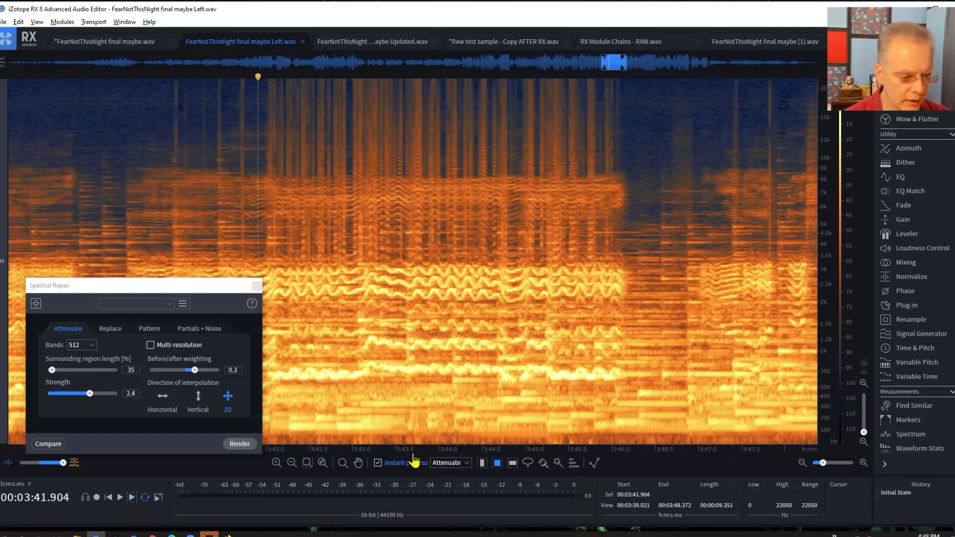
click(377, 463)
drag(239, 194, 663, 198)
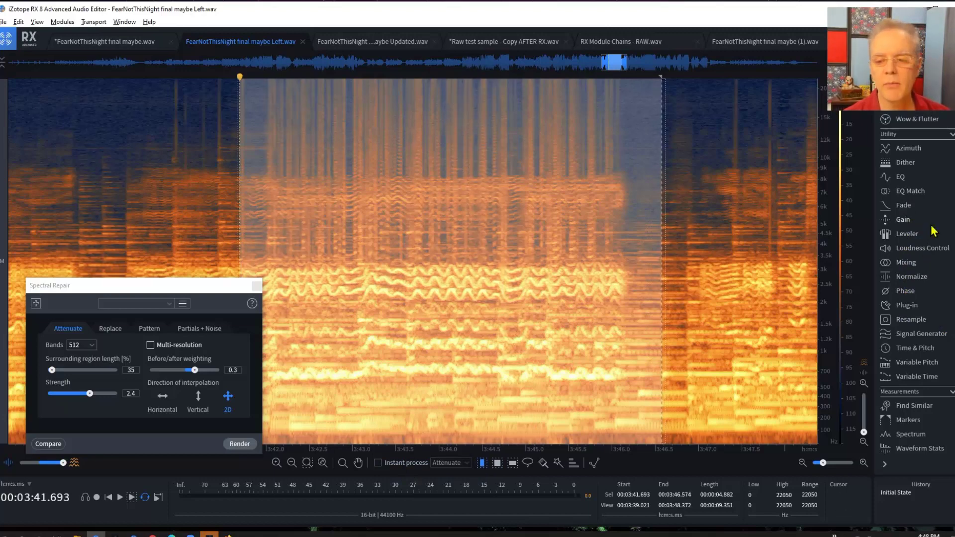
Step: Render De-clip on the selection with the Mild Analog Clipping preset, -3.2 dB thresholds, High quality and the post-limiter on
scroll(905, 195, up, 10)
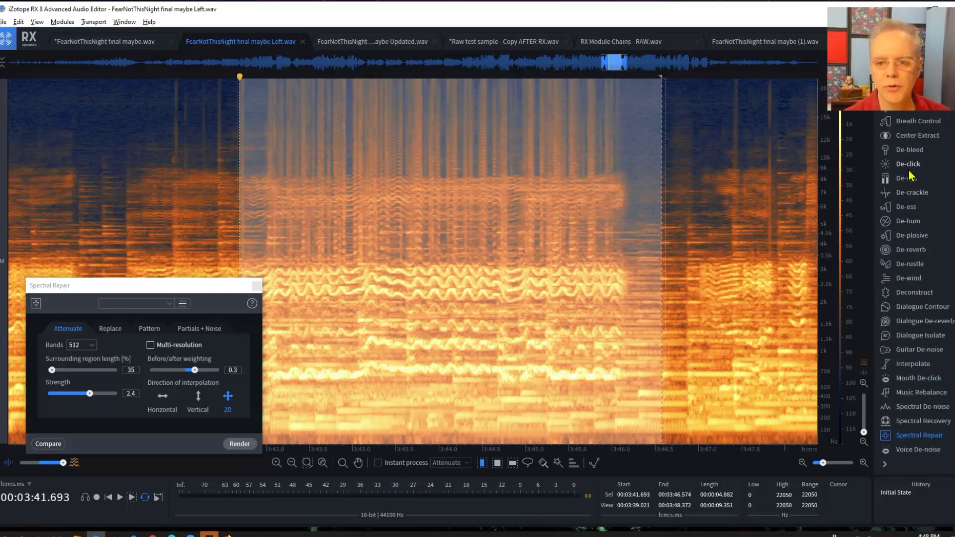
click(907, 179)
scroll(497, 149, up, 3)
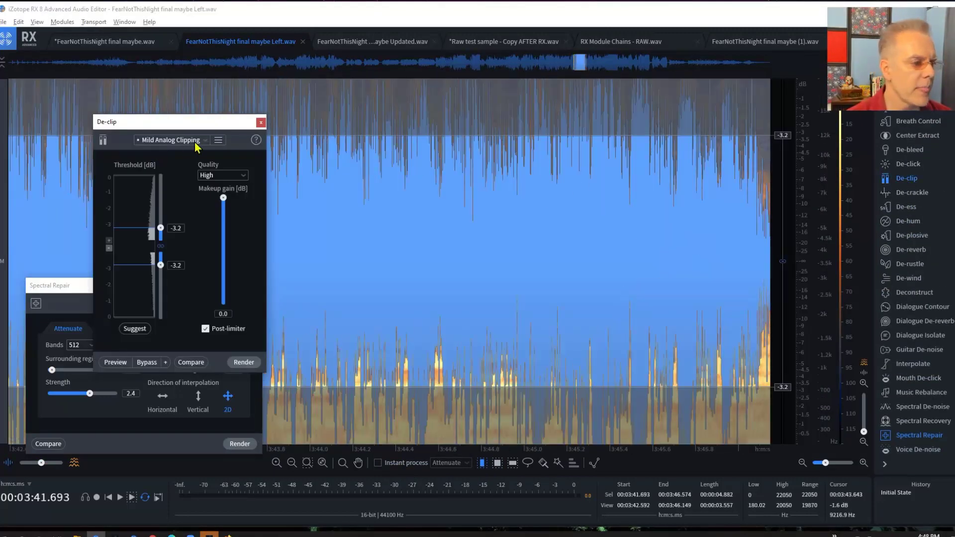
click(244, 363)
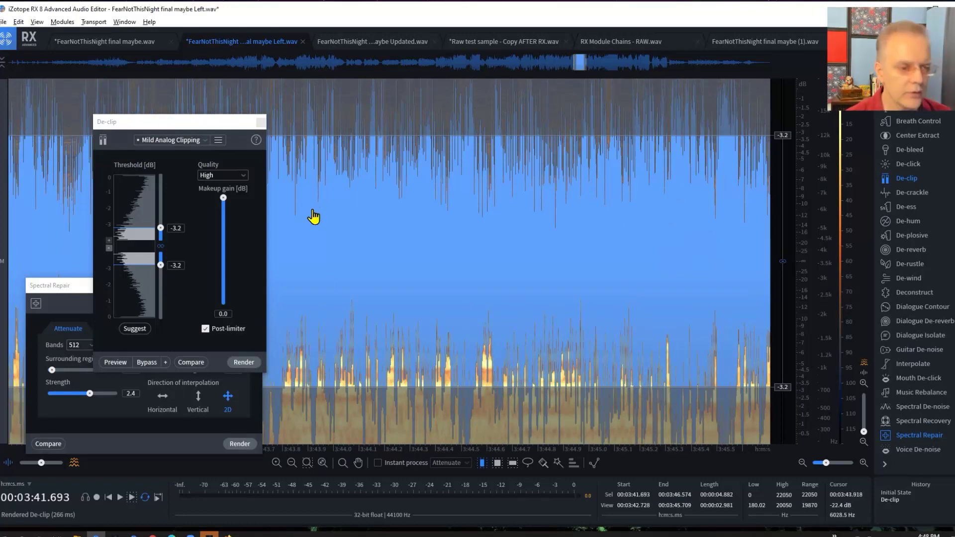
Step: Undo and restore the De-clip to compare the waveforms, and close the De-clip and Spectral Repair windows
key(ctrl+z)
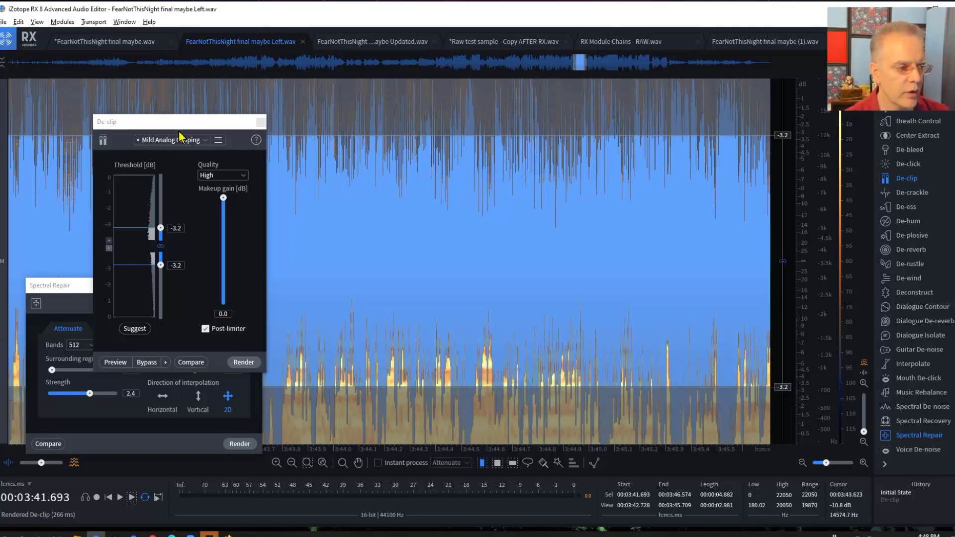
click(888, 499)
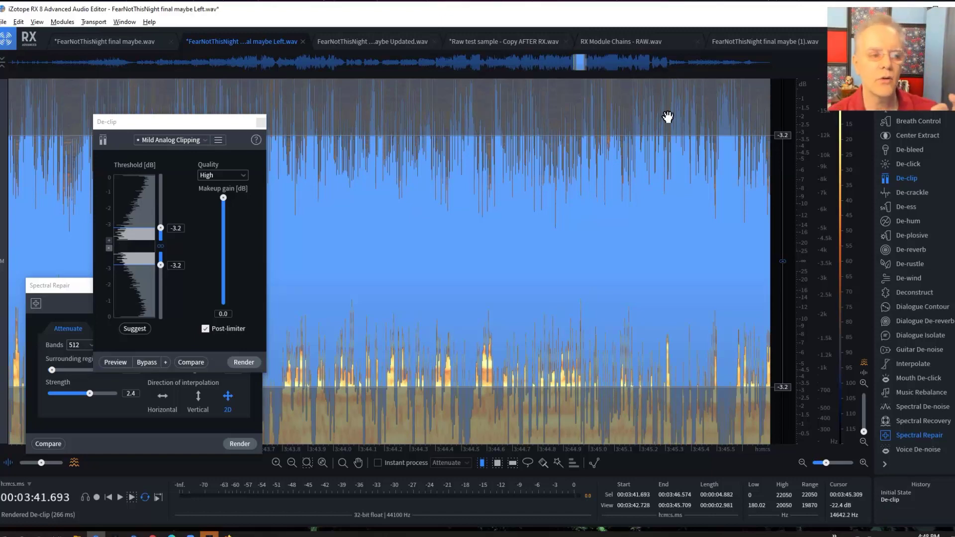
click(261, 122)
click(256, 285)
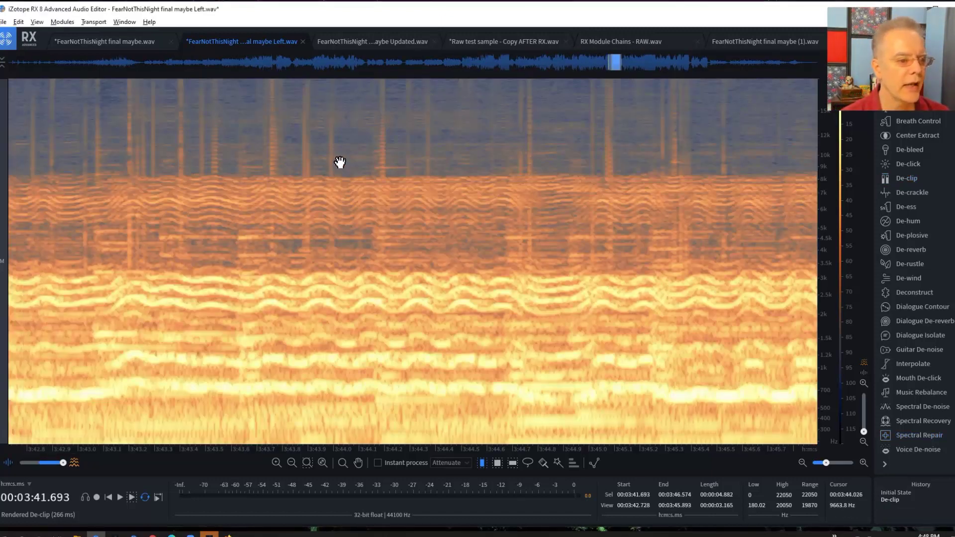
Step: Play the de-clipped passage from about 3:44.1 to 3:45.1
click(340, 158)
click(354, 152)
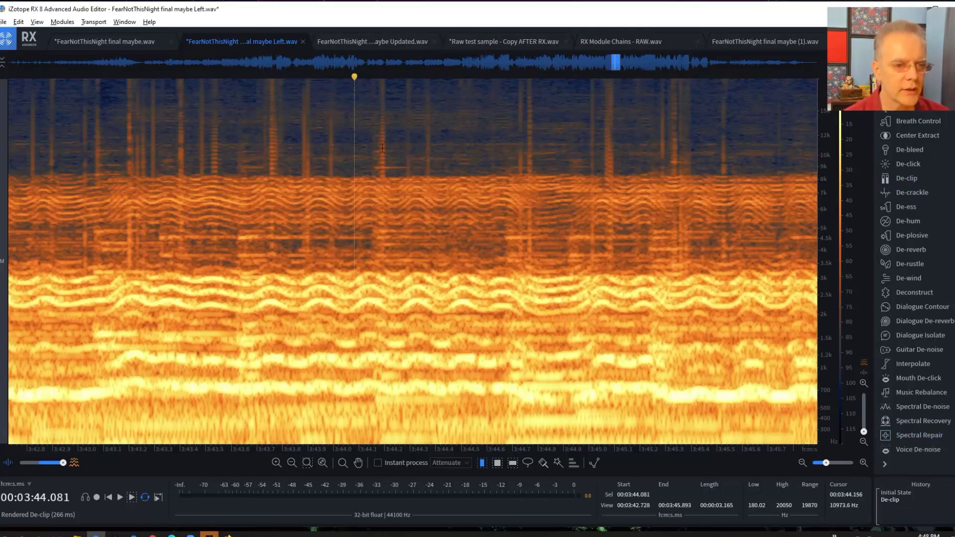
key(space)
key(space)
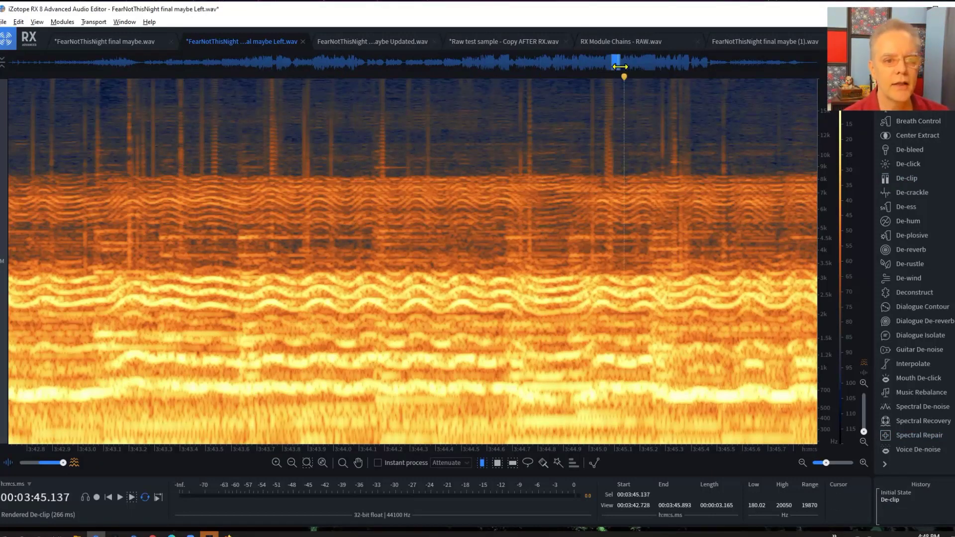
Step: Mark the loud passage from about 3:40.8 to 3:46.4 as a region in the waveform view
drag(619, 61, 548, 62)
click(559, 348)
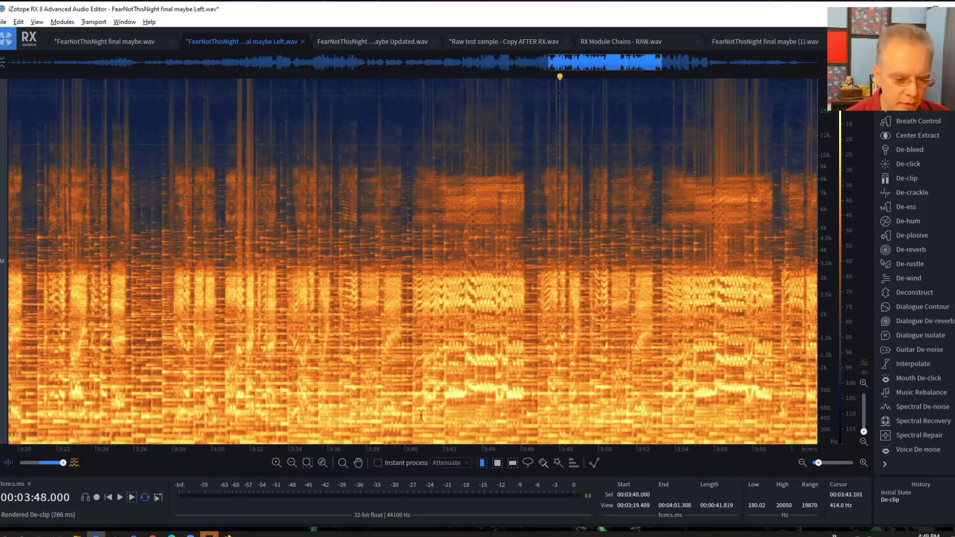
click(232, 357)
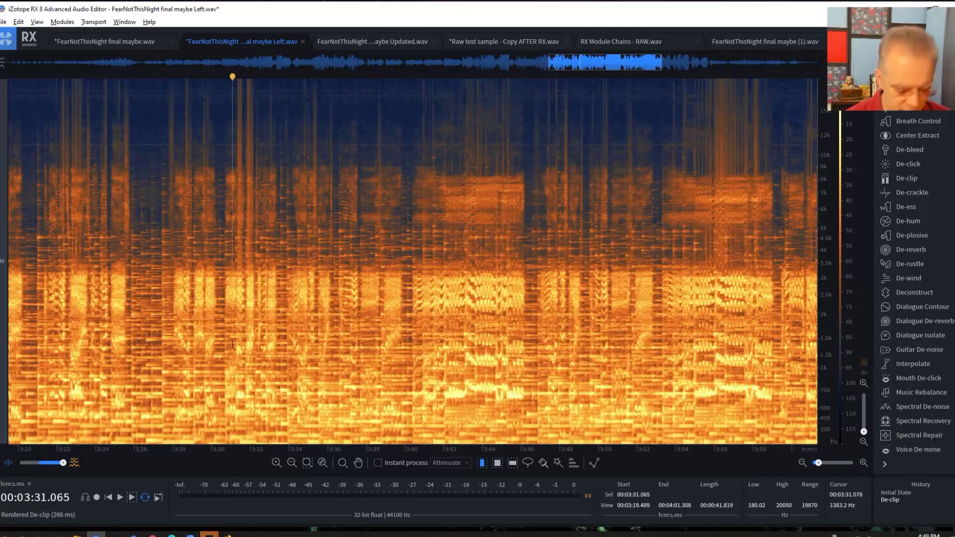
click(44, 463)
drag(409, 150, 515, 139)
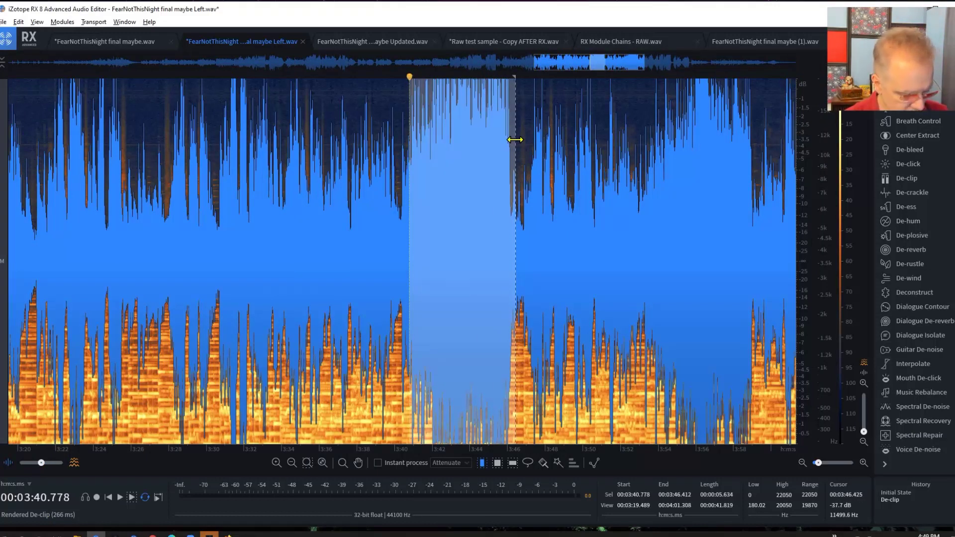
key(m)
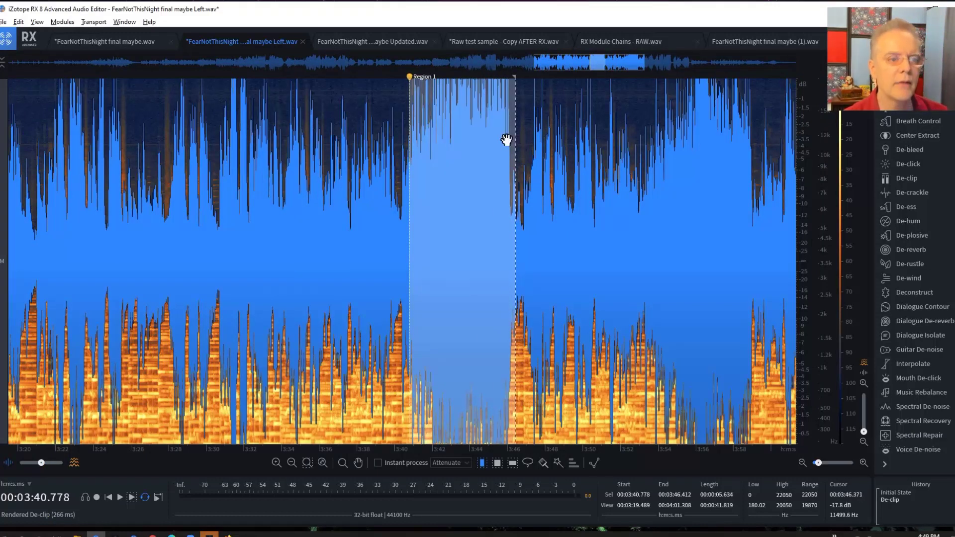
Step: Rename the new region as Name it here and close the Markers and Regions window
double_click(426, 83)
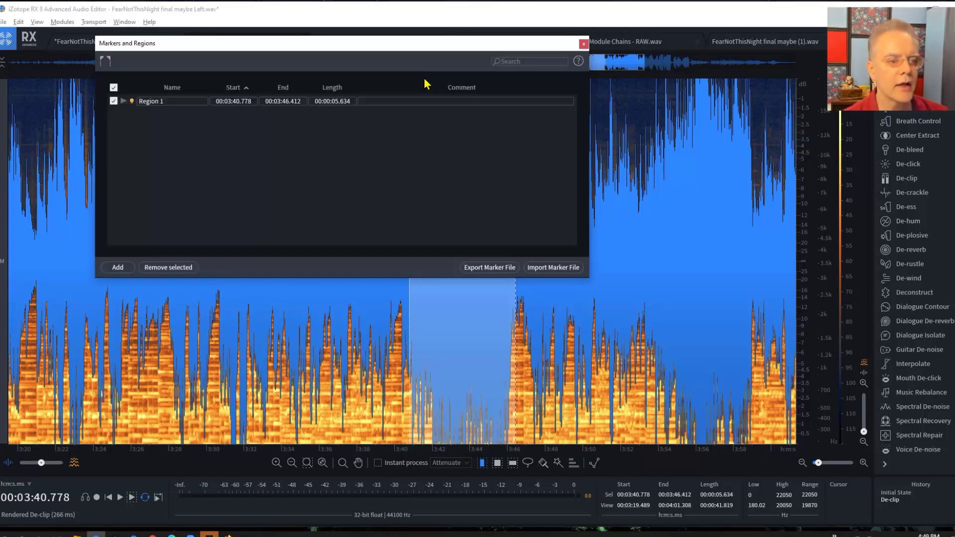
double_click(171, 100)
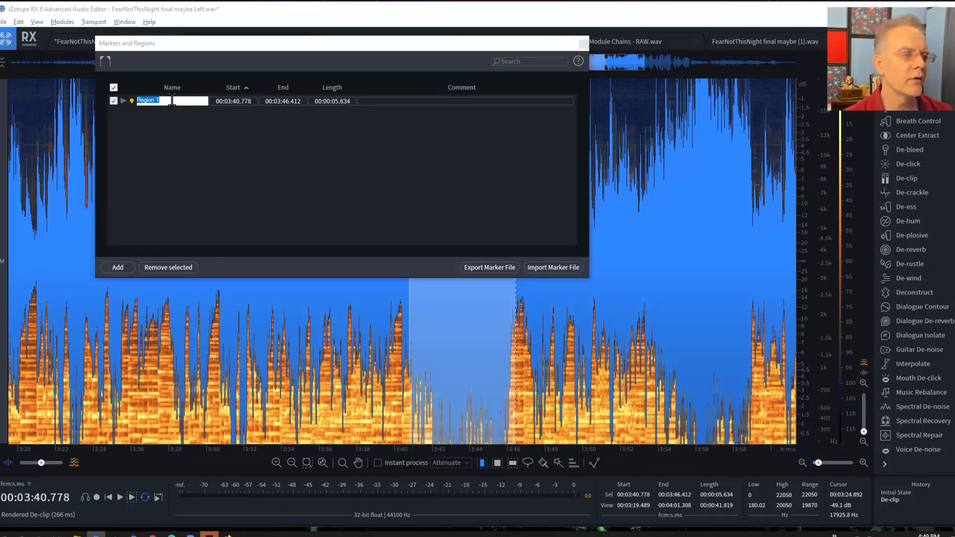
text(Name it here)
key(Return)
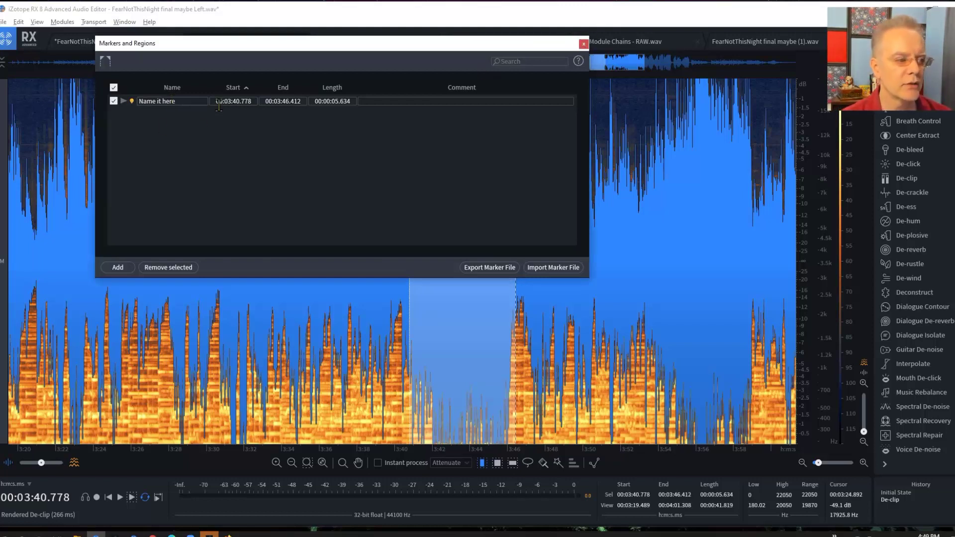
click(583, 43)
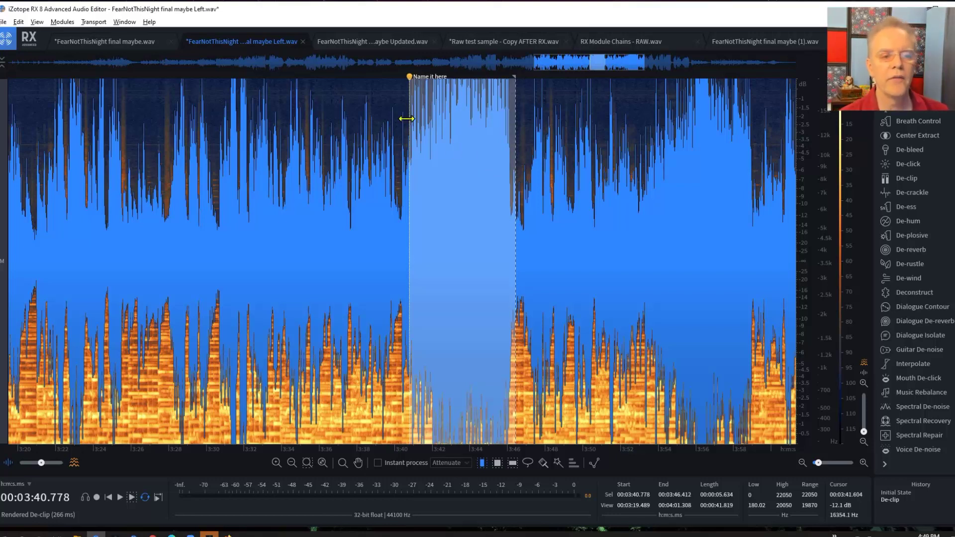
Step: Show the full spectrogram and play the Name it here region from its start
click(426, 116)
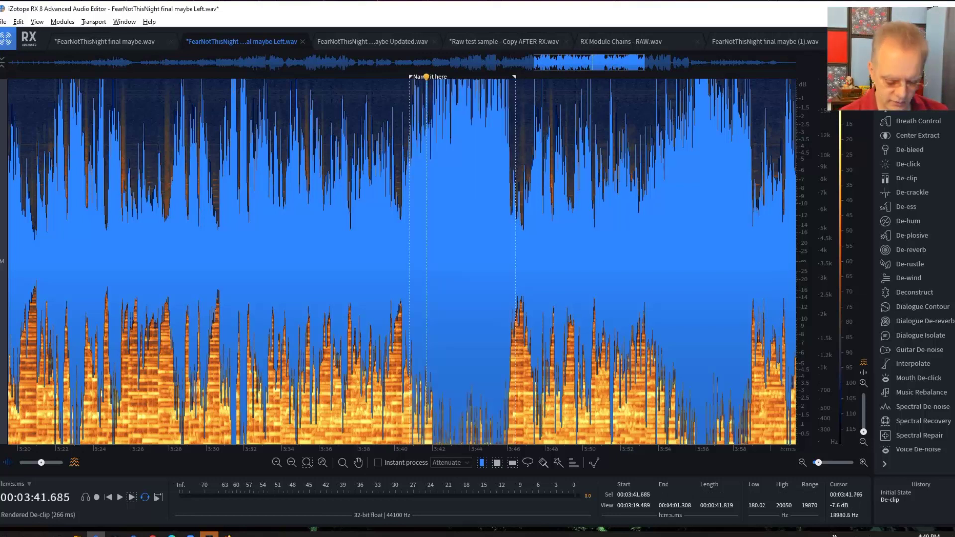
click(464, 132)
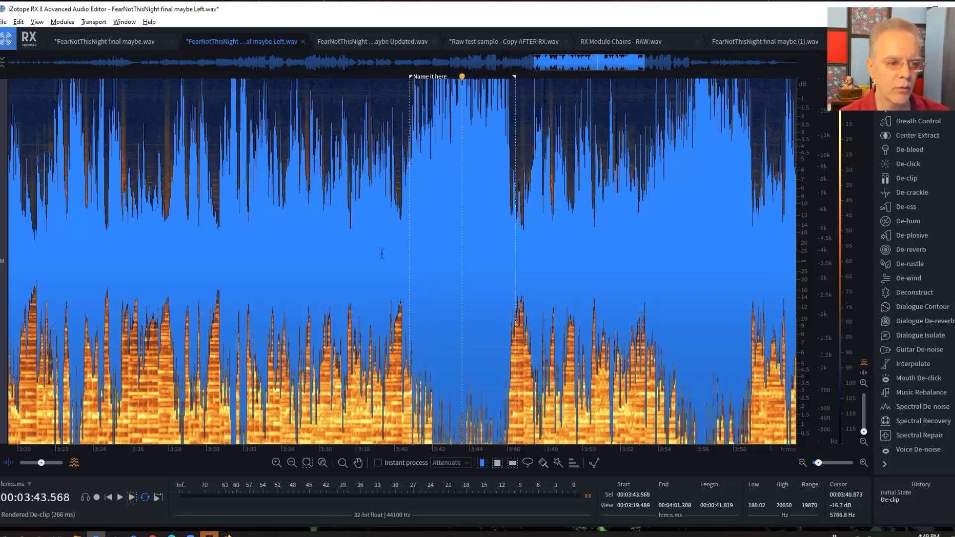
click(74, 463)
click(419, 154)
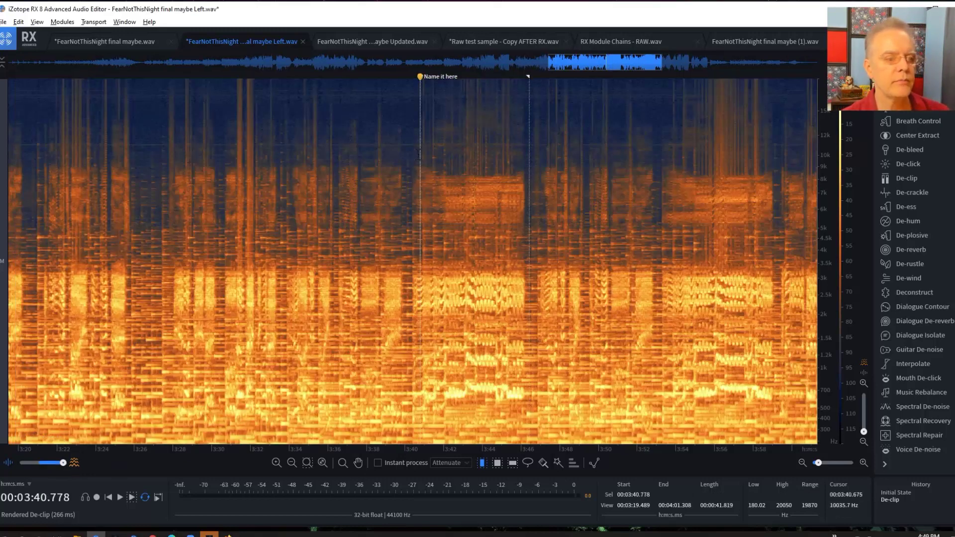
key(space)
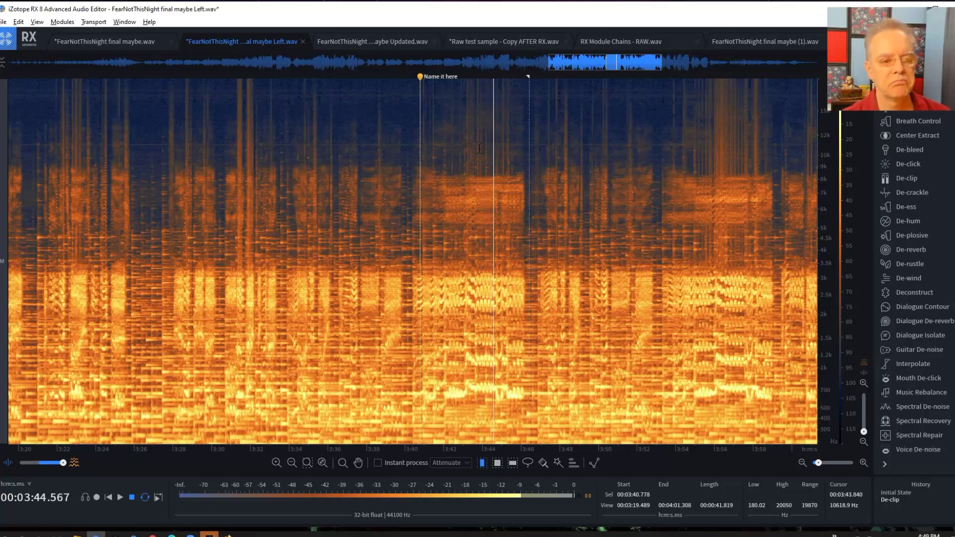
click(451, 139)
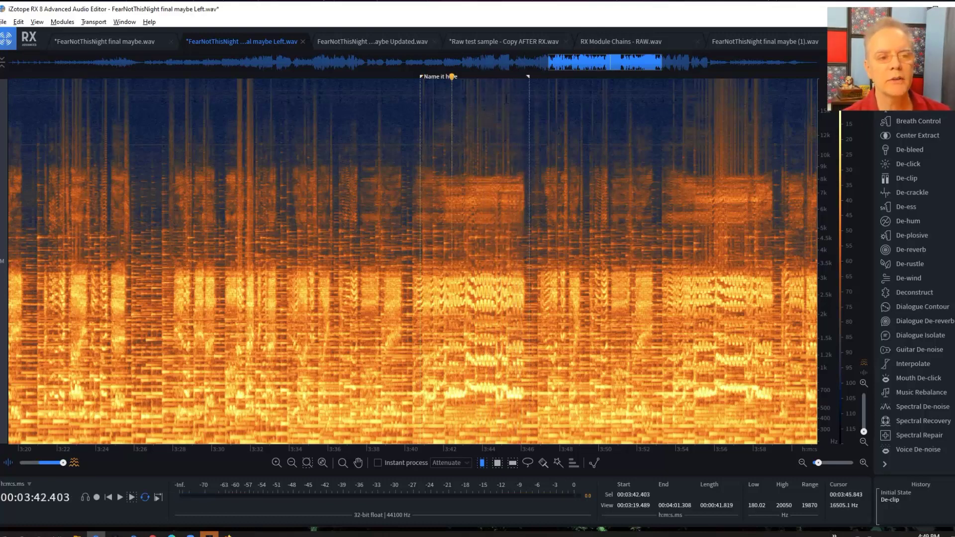
Step: Select the passage inside the Name it here region from about 3:40.8 to 3:46.0
drag(528, 134, 427, 131)
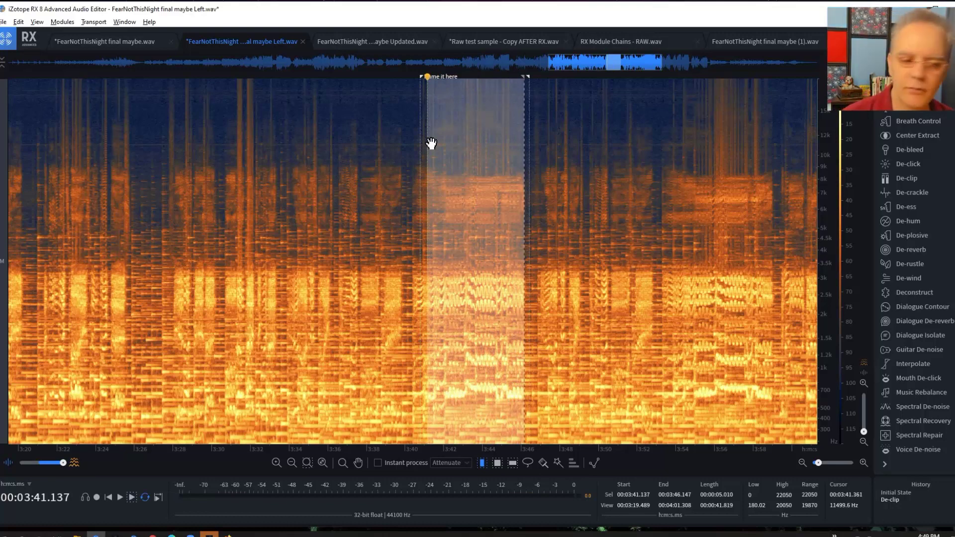
click(469, 151)
drag(422, 134, 521, 138)
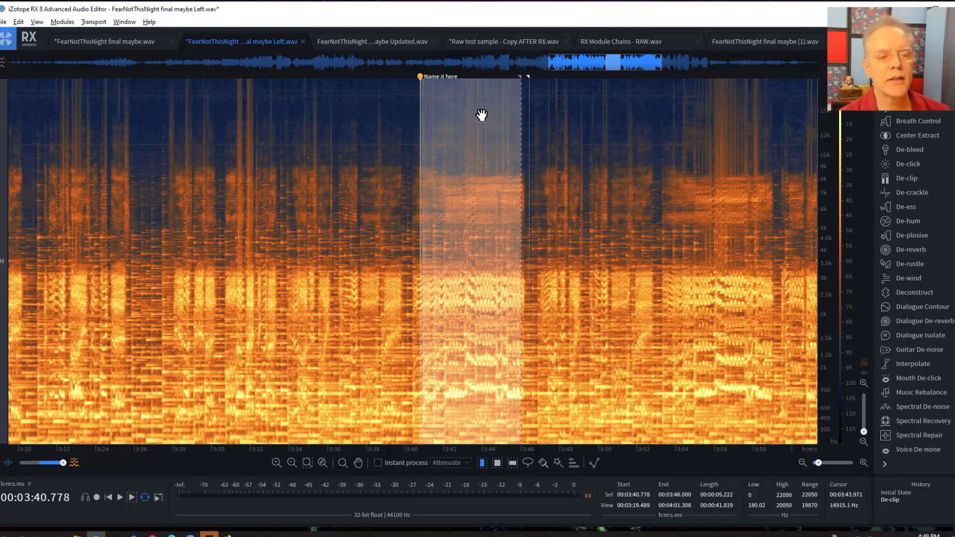
Step: Switch to FearNotThisNight final maybe.wav, bring both marked regions into view, and select the Clip - Dist region
click(118, 42)
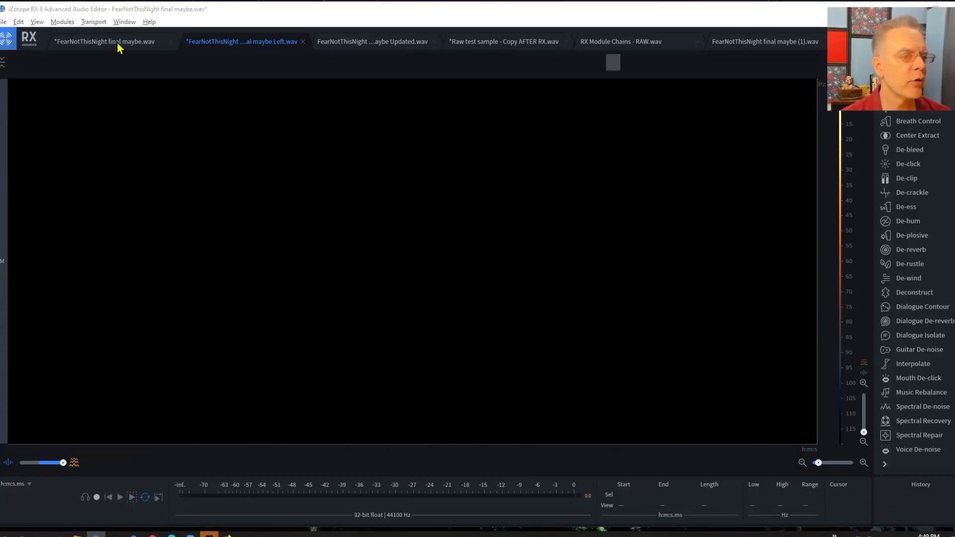
click(318, 174)
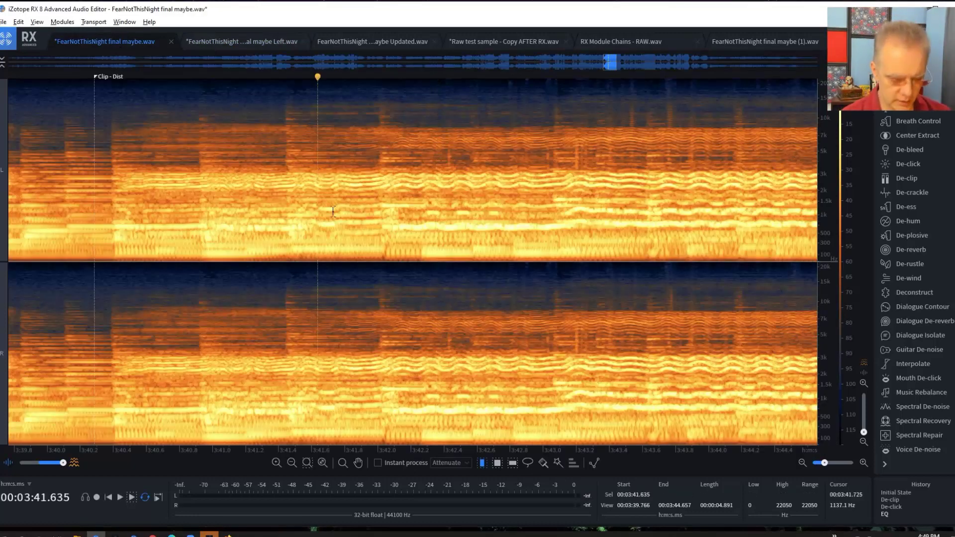
click(336, 228)
scroll(333, 226, down, 10)
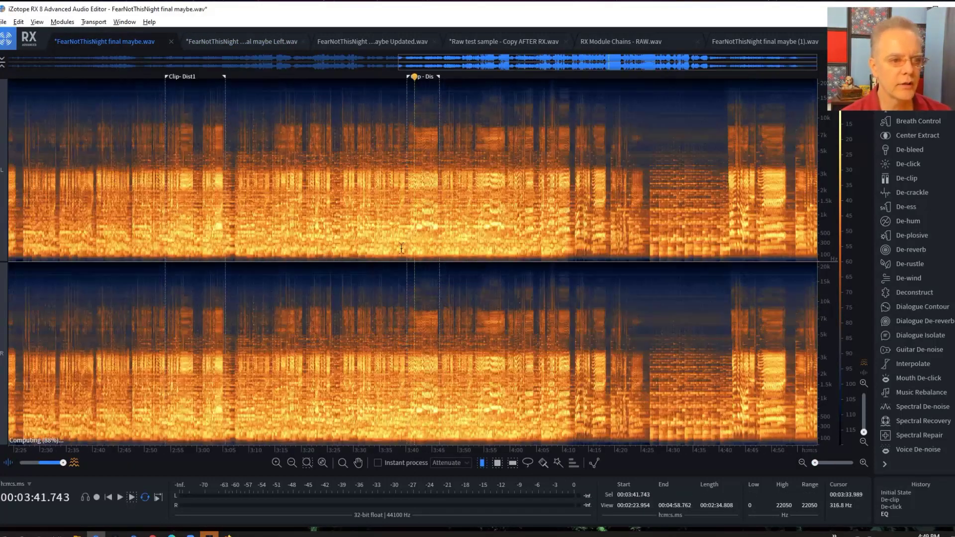
drag(409, 427, 439, 321)
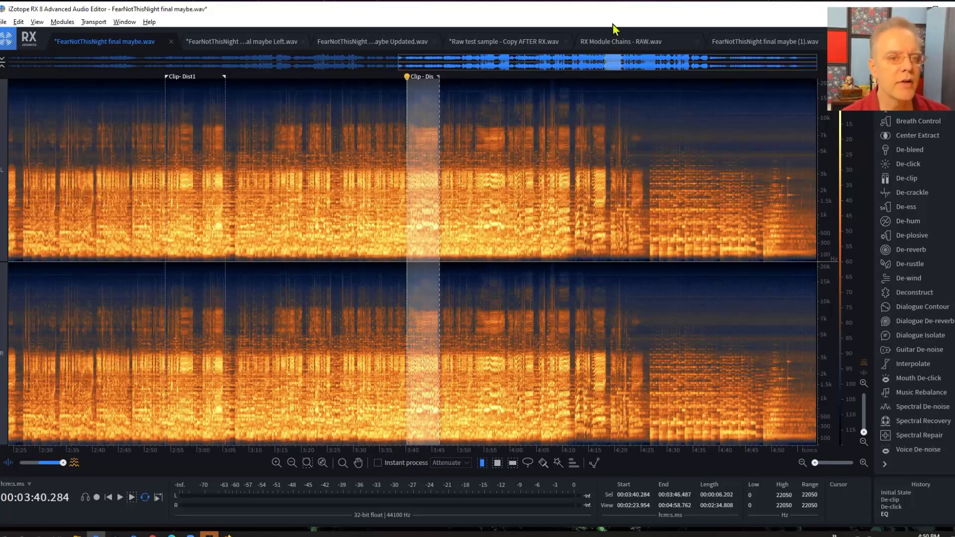
Step: Return to FearNotThisNight final maybe Left.wav, clear its time selection, and activate the time-frequency selection tool
click(274, 44)
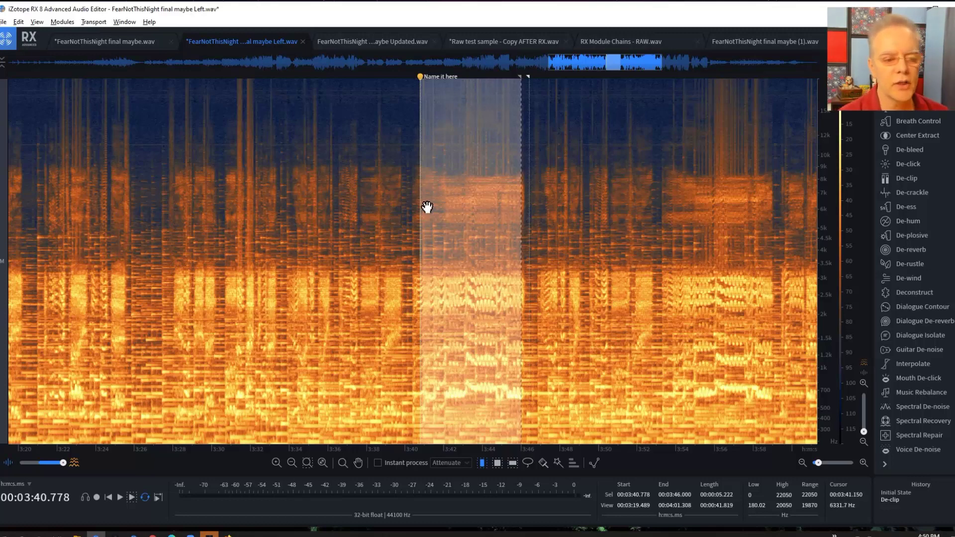
click(413, 144)
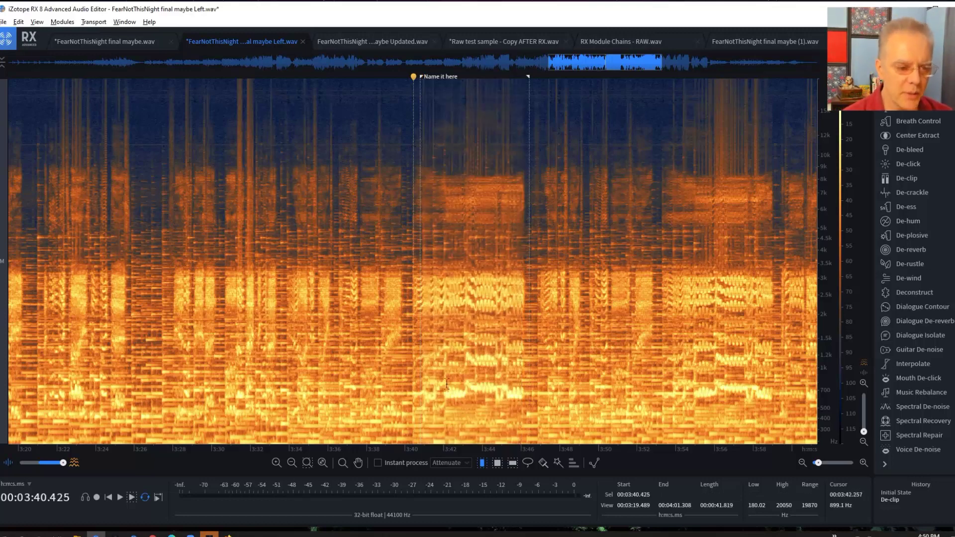
click(496, 463)
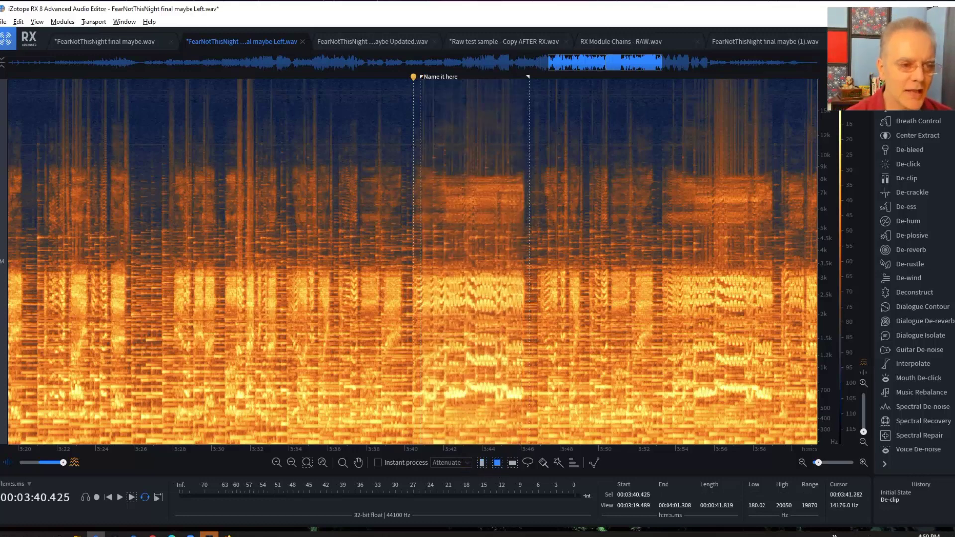
Step: Select the frequencies above about 8.5 kHz across the whole file, render De-click on them with the existing settings and close the module
click(513, 464)
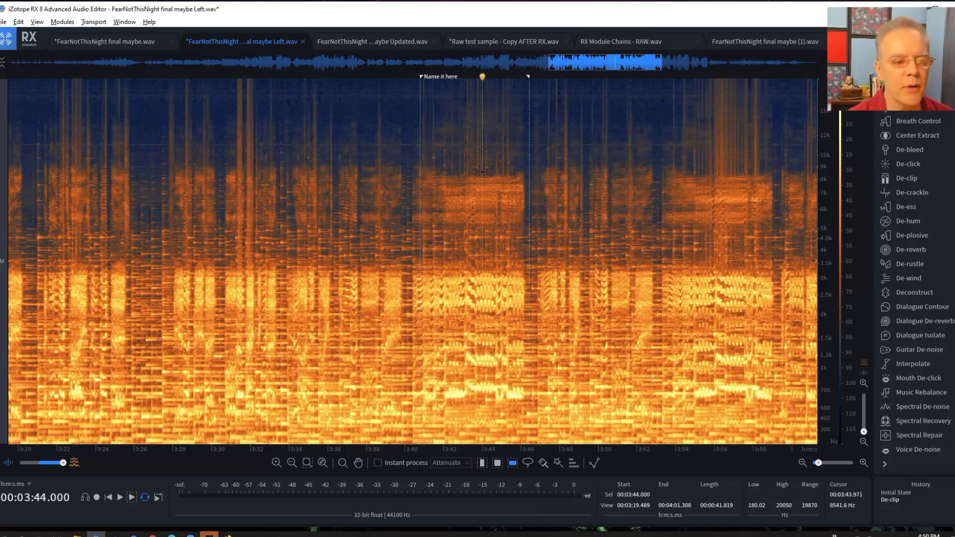
drag(480, 172, 480, 72)
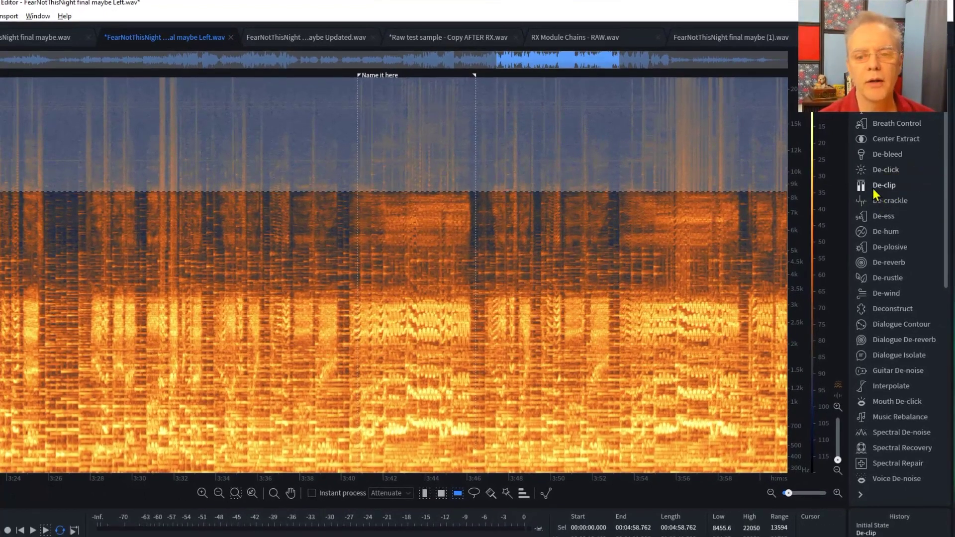
click(887, 172)
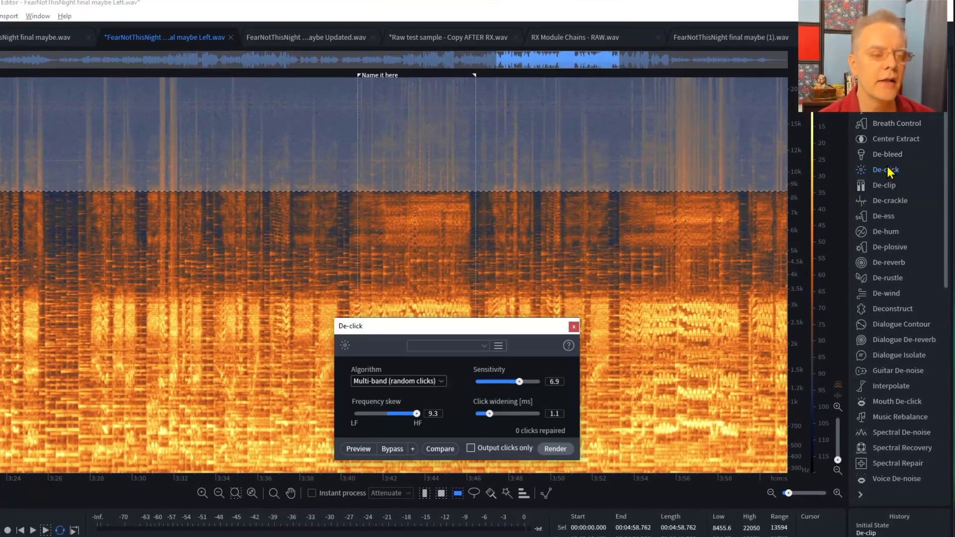
drag(490, 323, 524, 221)
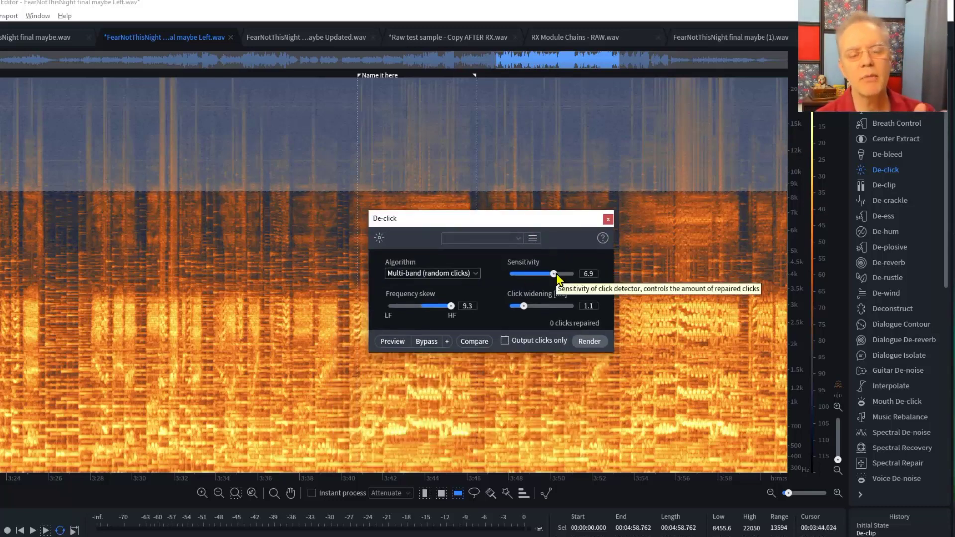
click(590, 341)
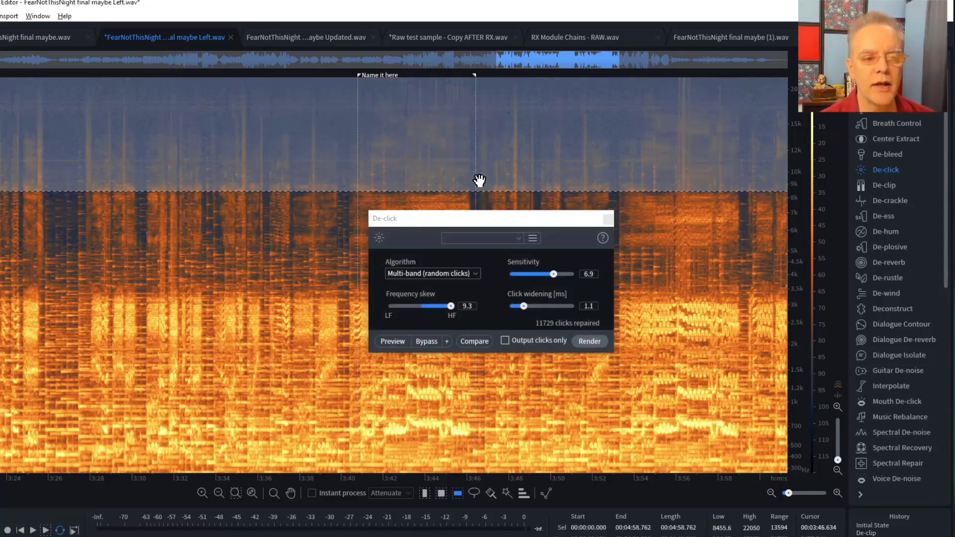
click(438, 139)
click(608, 218)
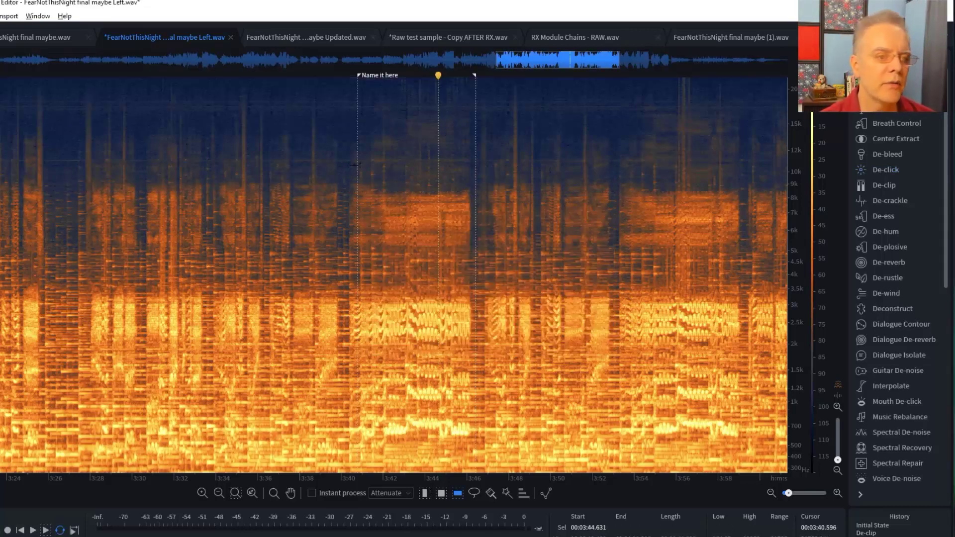
Step: Play the audio from the start of the "Name it here" region and examine its spectrogram up close
click(368, 190)
key(space)
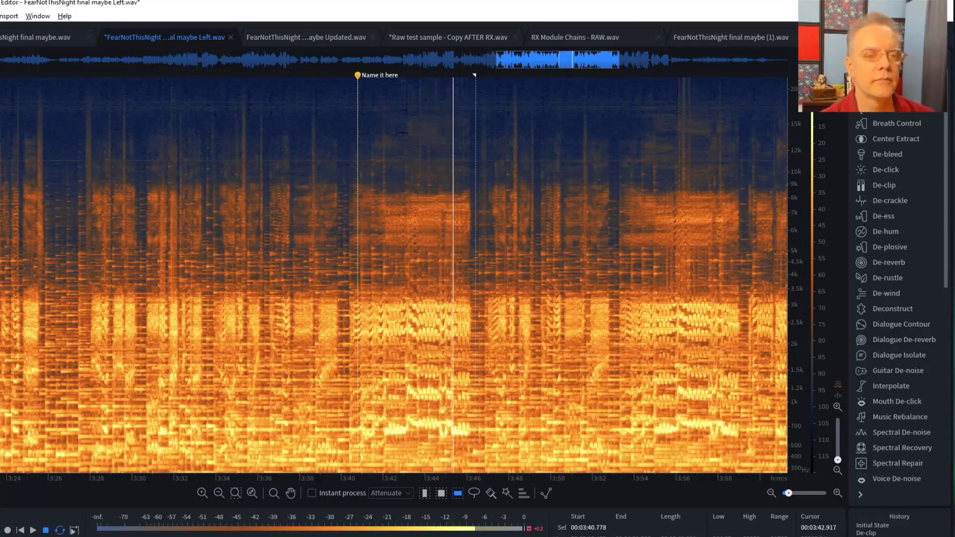
key(space)
scroll(421, 138, up, 5)
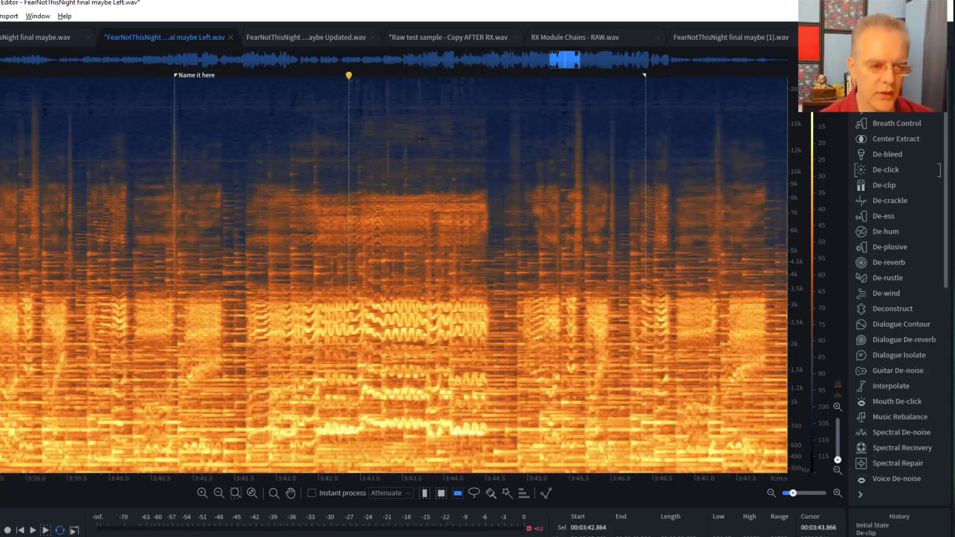
scroll(398, 241, up, 2)
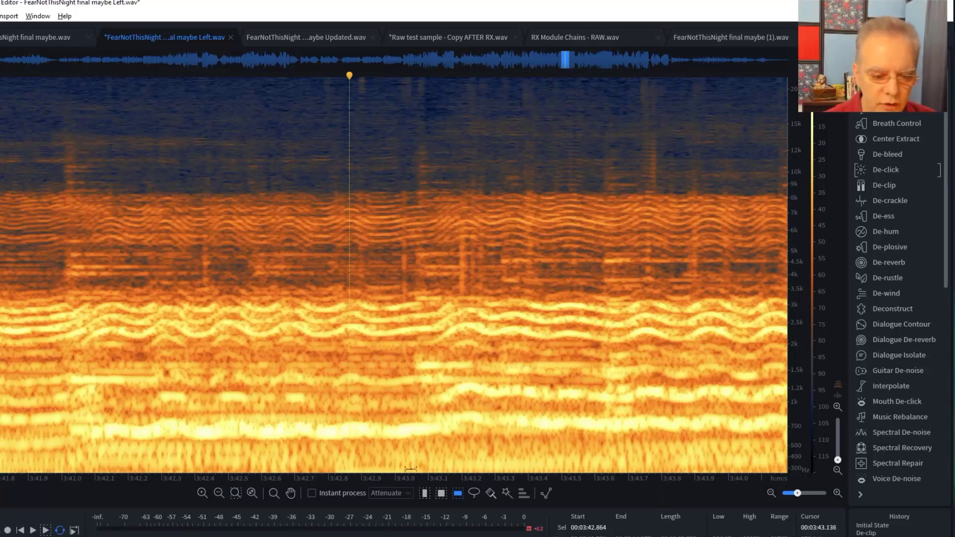
click(369, 357)
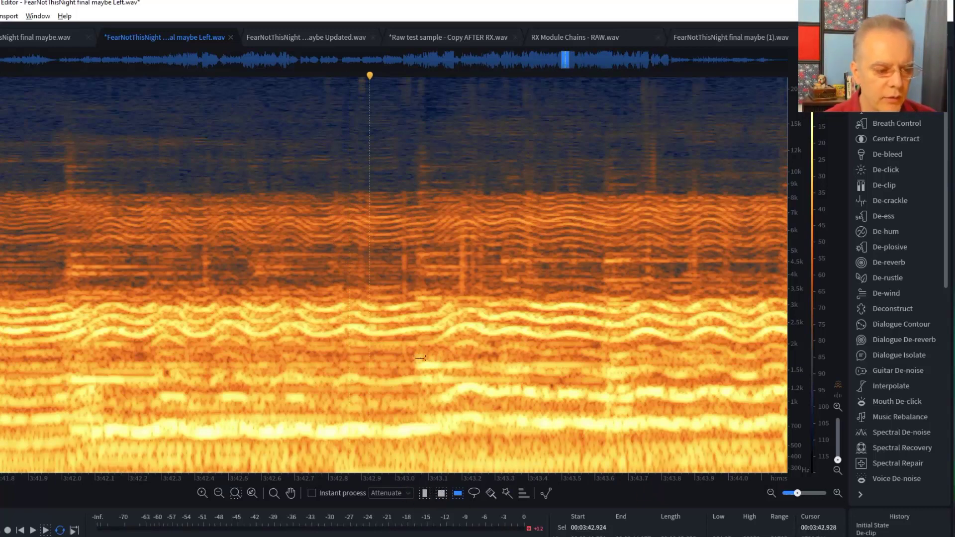
Step: Render the EQ module with its existing high-pass and low-pass filters over the whole file, close it and clear the selection
scroll(887, 478, down, 8)
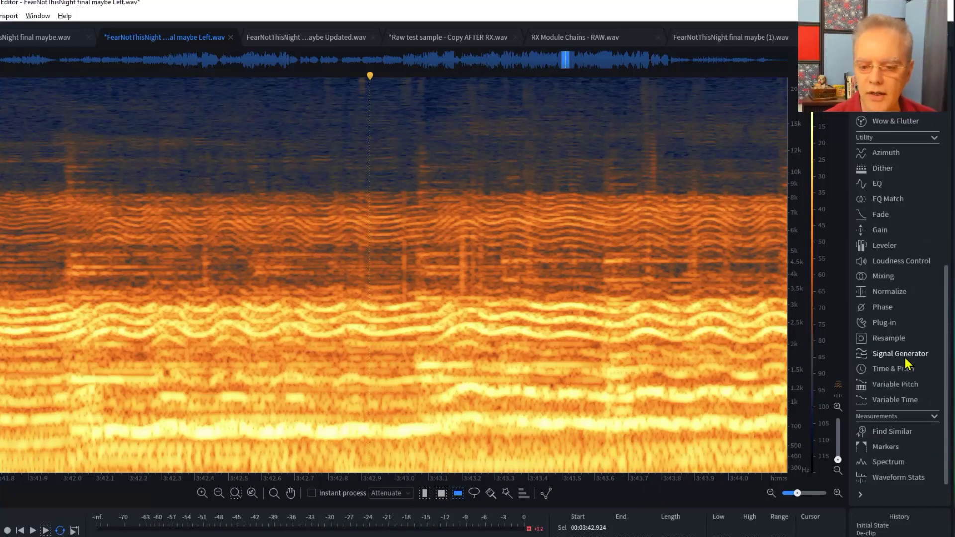
click(878, 186)
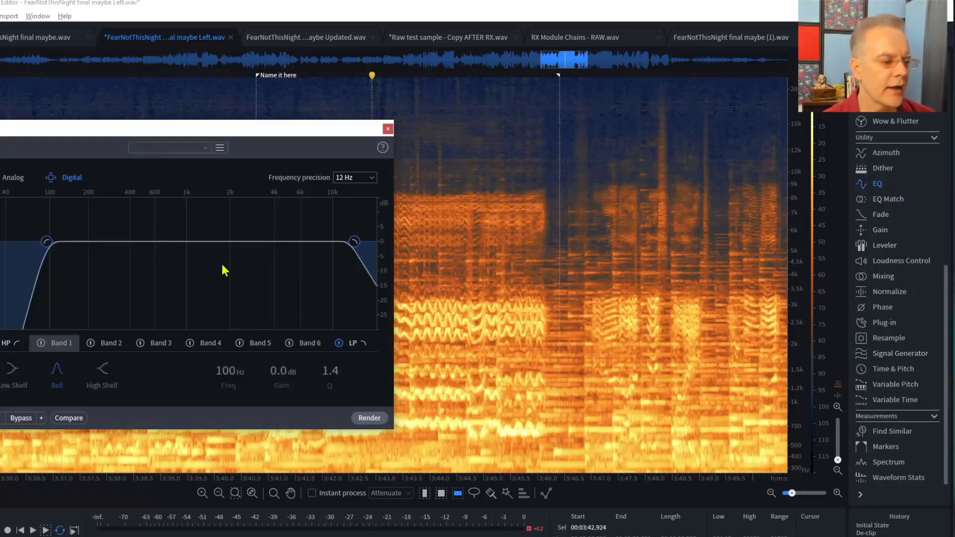
click(424, 85)
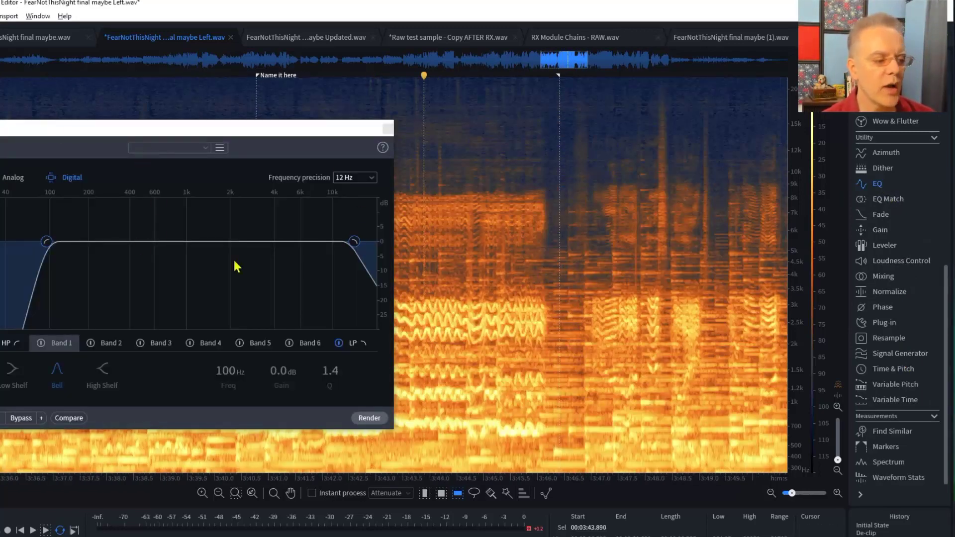
click(370, 418)
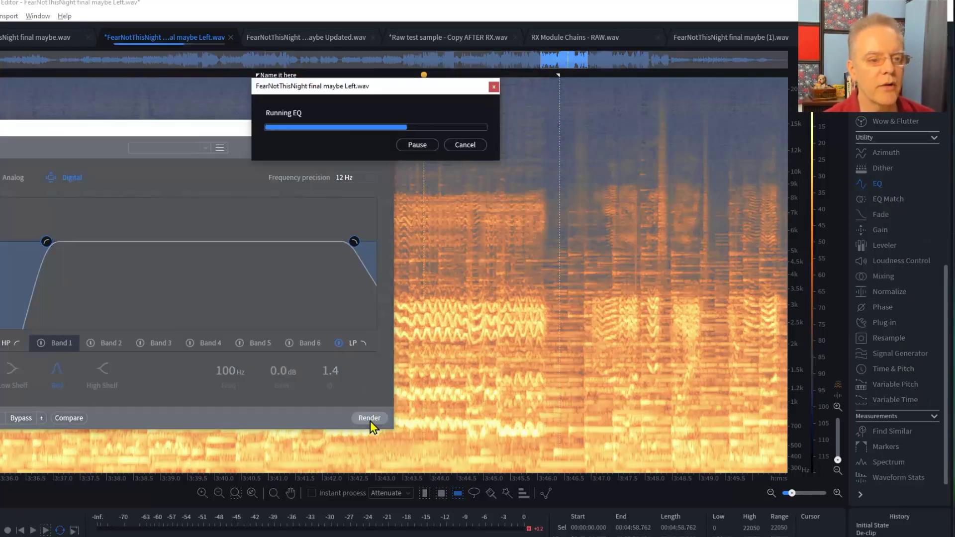
click(387, 129)
click(430, 130)
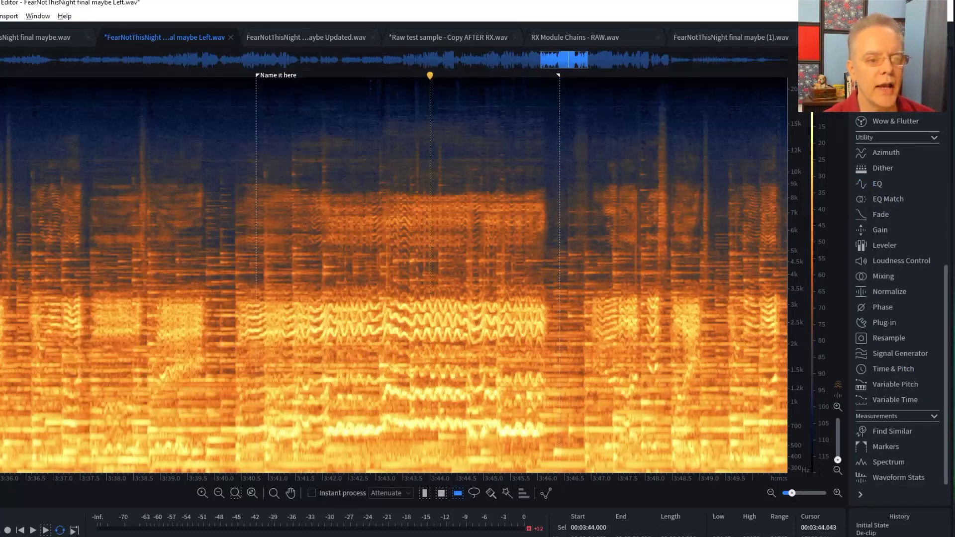
Step: Examine the EQ roll-off above about 17 kHz and at the low end of the full spectrogram, and return to the "Name it here" region
drag(458, 78, 459, 107)
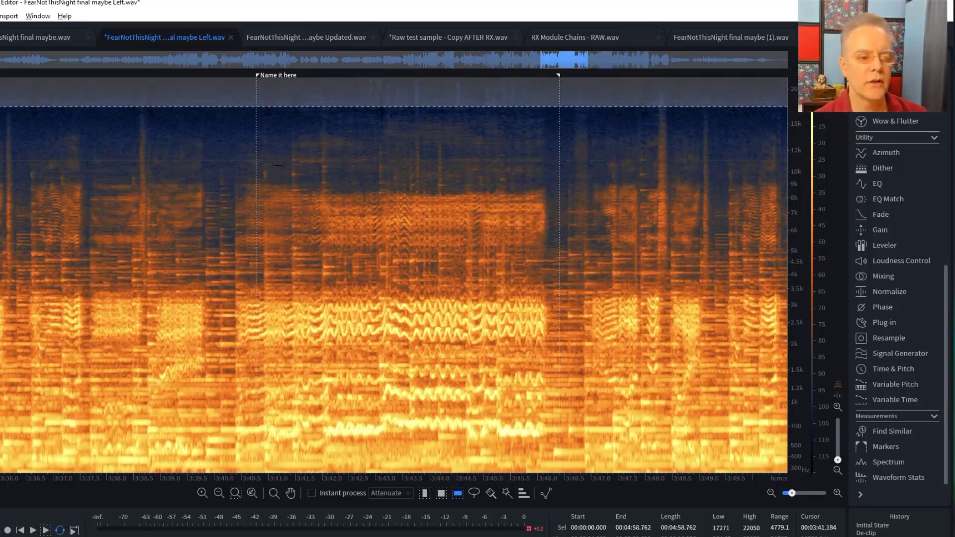
click(257, 75)
scroll(521, 342, down, 5)
scroll(520, 342, down, 4)
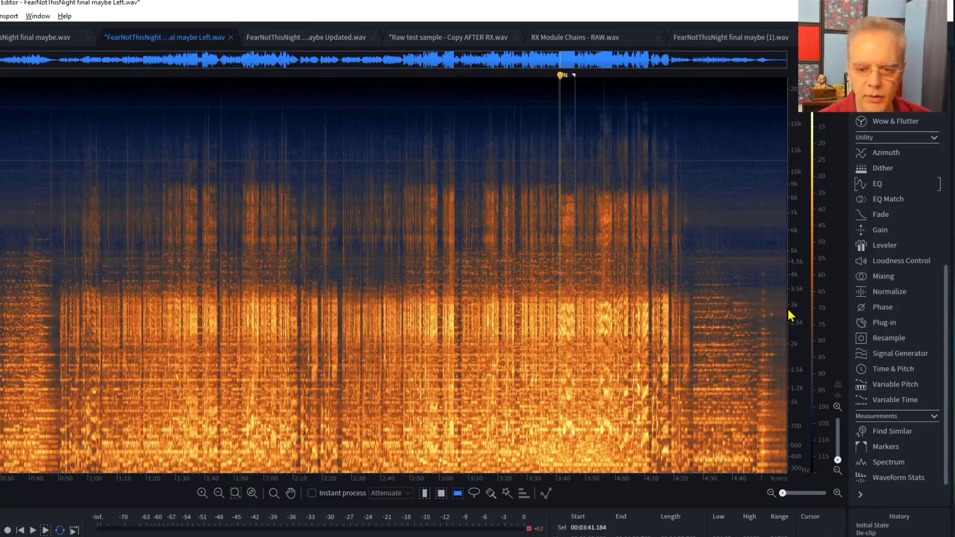
scroll(793, 314, down, 2)
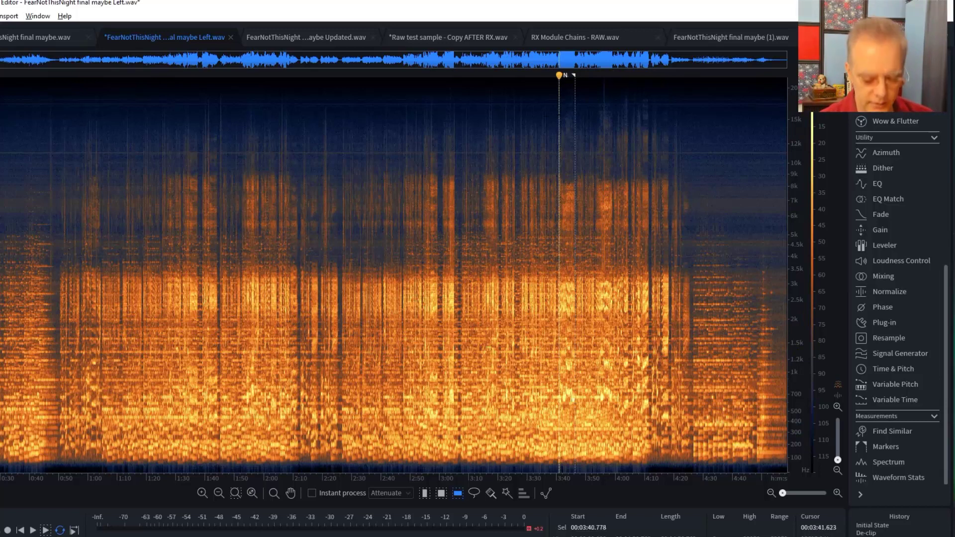
key(ctrl+e)
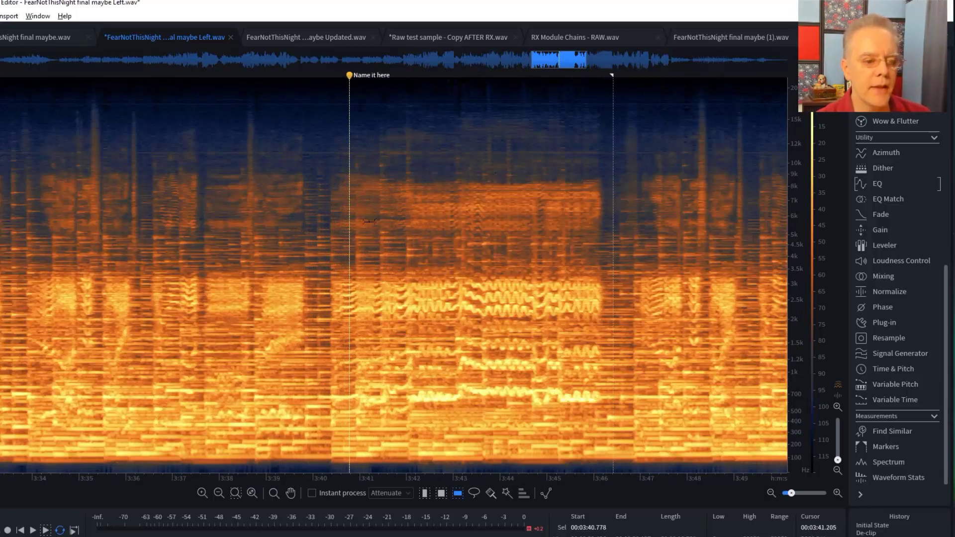
click(360, 182)
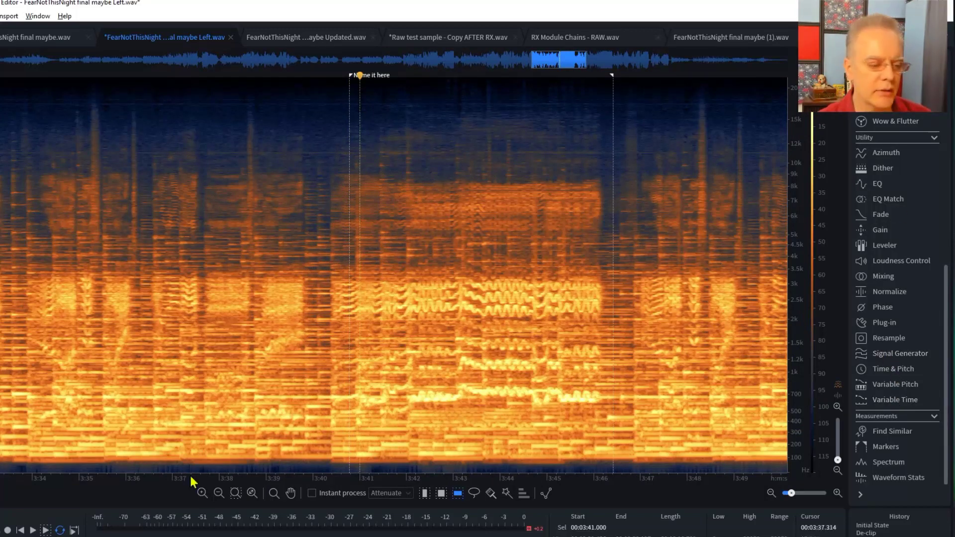
Step: Turn on instant processing with Attenuate and lasso two freehand areas of the spectrogram around 3:42 and 3:44
click(312, 492)
click(387, 229)
scroll(387, 234, up, 1)
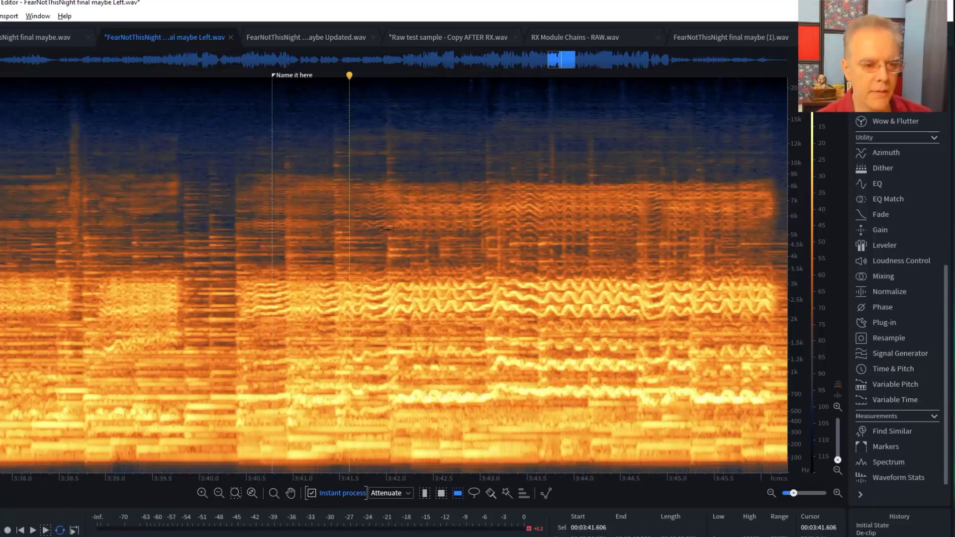
click(440, 493)
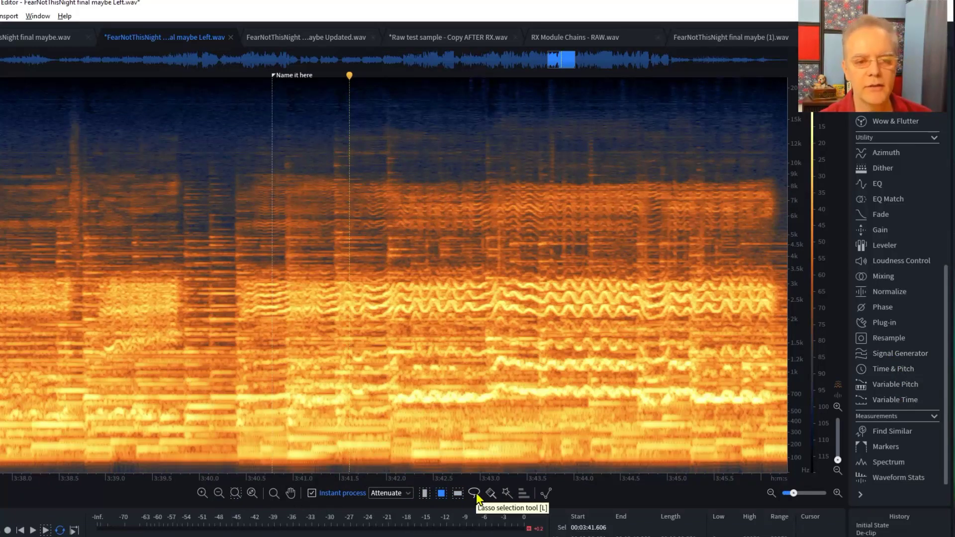
click(474, 493)
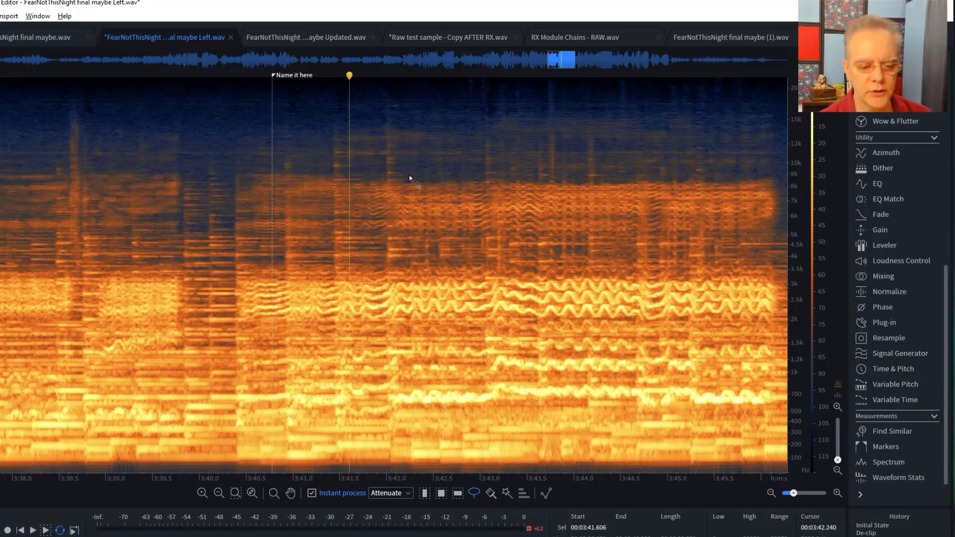
mouse_move(409, 178)
mouse_down()
mouse_move(549, 309)
mouse_move(434, 241)
mouse_move(408, 151)
mouse_move(387, 270)
mouse_move(417, 365)
mouse_move(466, 368)
mouse_up()
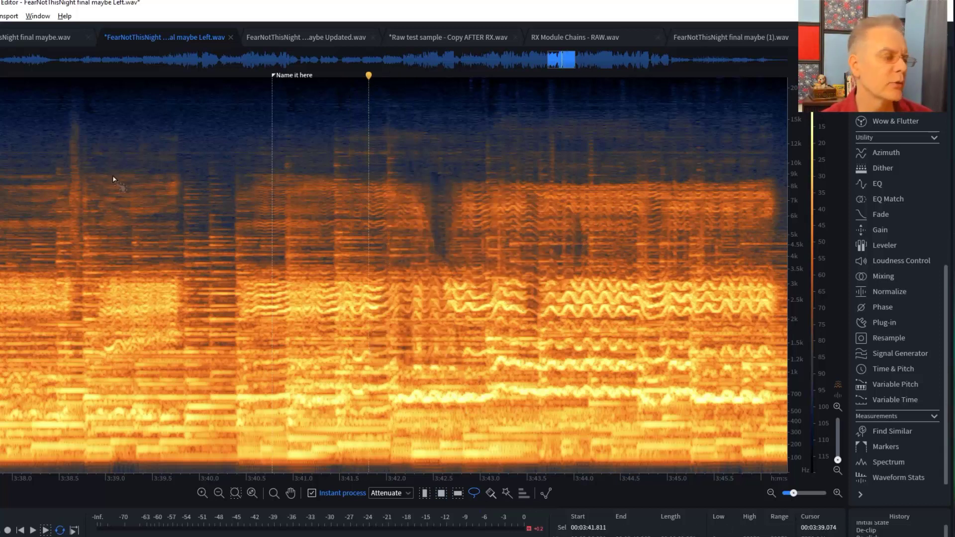
mouse_move(554, 140)
mouse_down()
mouse_move(734, 193)
mouse_move(746, 321)
mouse_move(723, 380)
mouse_up()
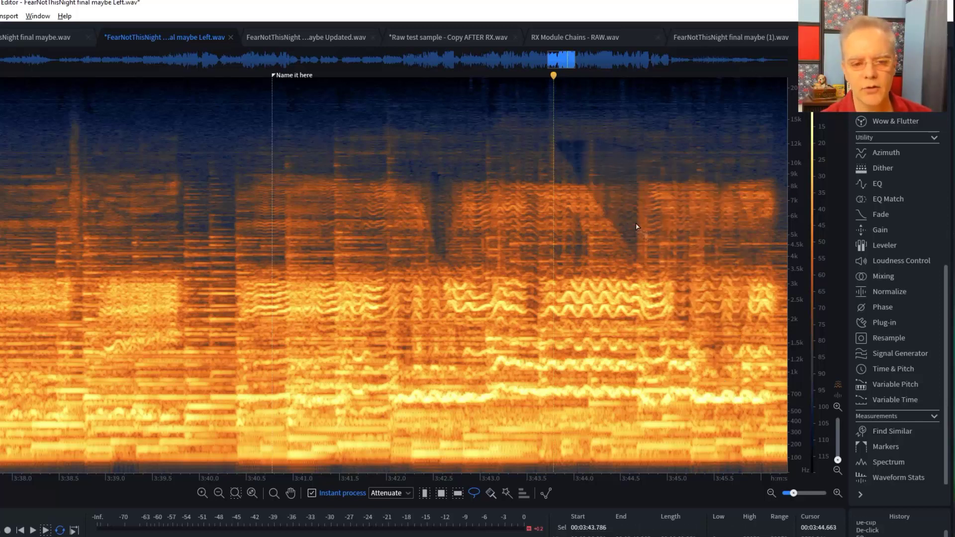
Step: Turn off instant processing and draw three freehand lasso selections, the last about 1 second long between about 1.2 and 11.8 kHz
click(312, 493)
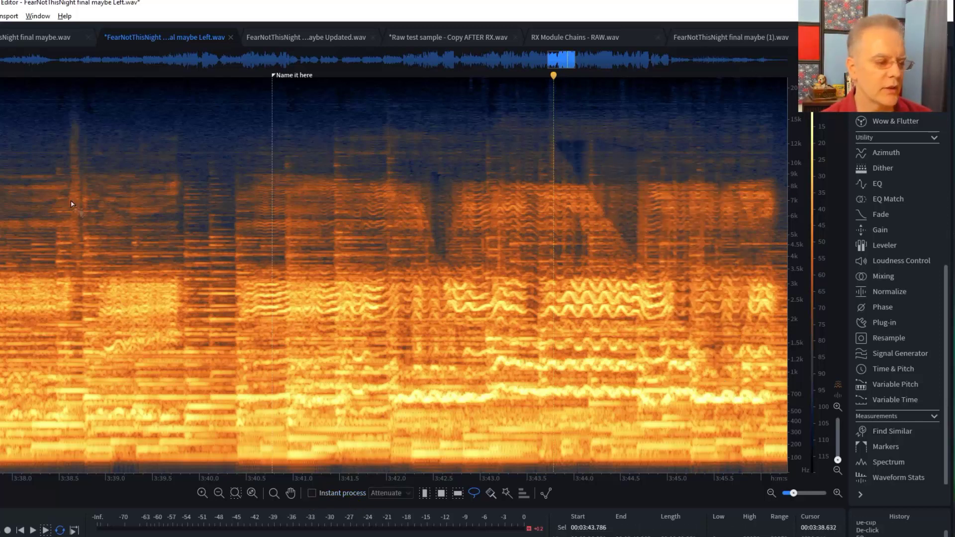
mouse_move(70, 193)
mouse_down()
mouse_move(420, 446)
mouse_move(229, 388)
mouse_move(75, 198)
mouse_up()
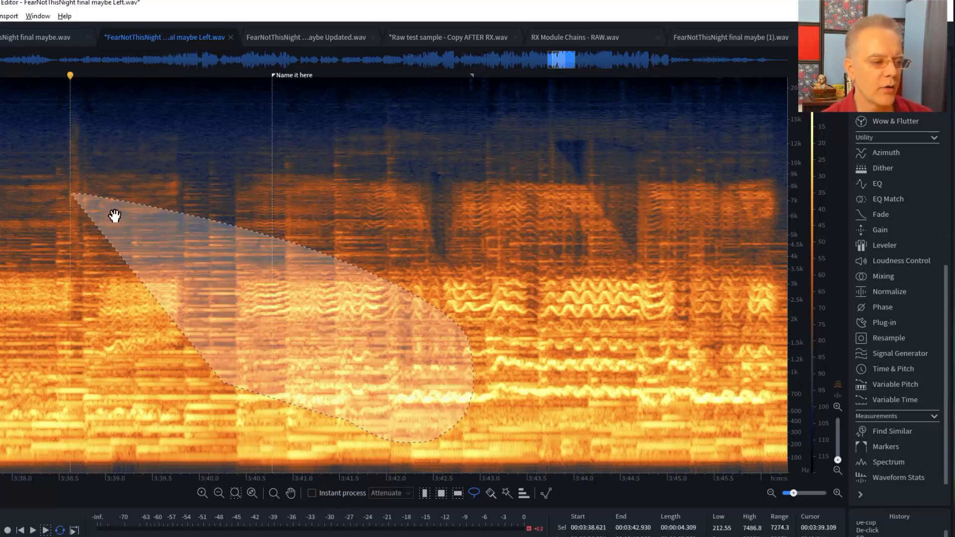
mouse_move(517, 150)
mouse_down()
mouse_move(697, 210)
mouse_move(460, 292)
mouse_move(399, 253)
mouse_move(152, 230)
mouse_up()
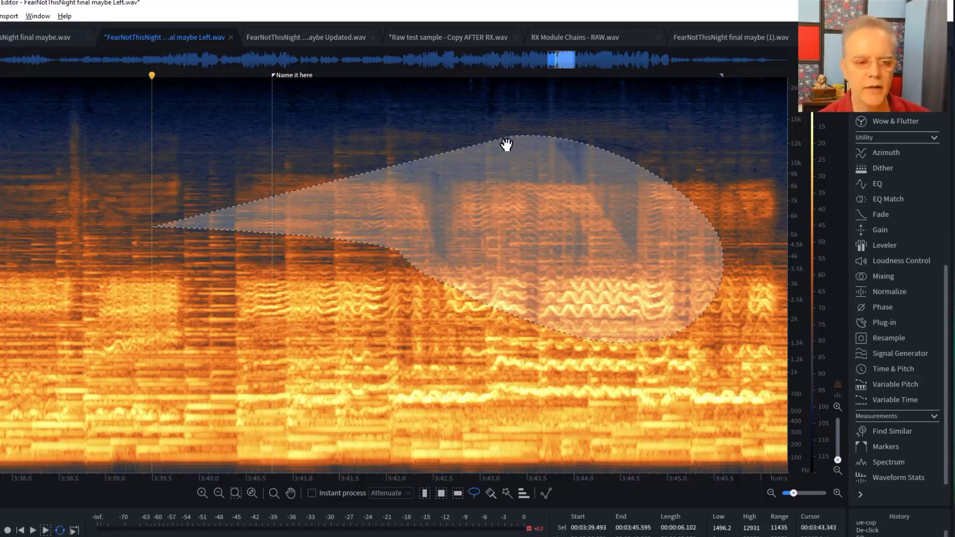
mouse_move(77, 145)
mouse_down()
mouse_move(164, 354)
mouse_move(95, 355)
mouse_up()
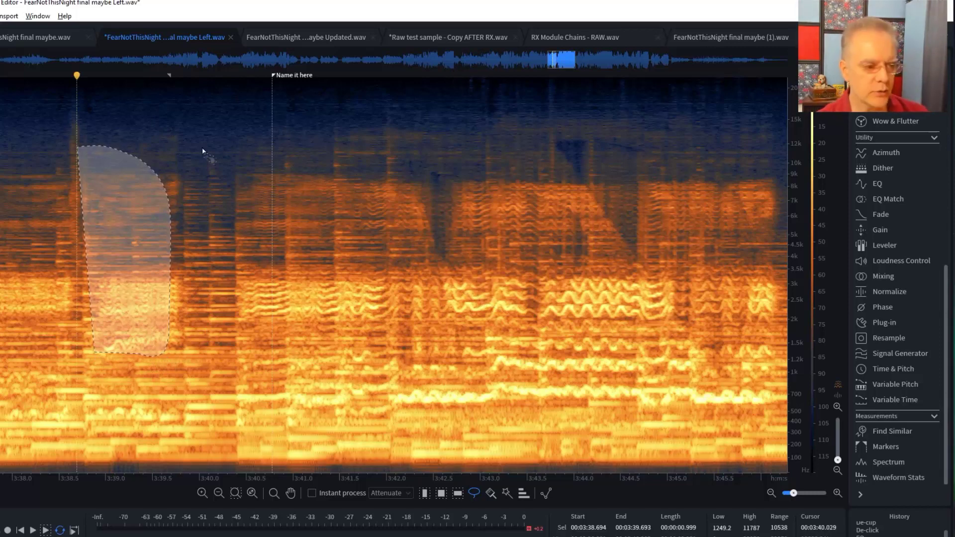
Step: Undo the lasso attenuation edits and return the file to its state right after the EQ render
key(ctrl+z)
key(ctrl+z)
key(ctrl+z)
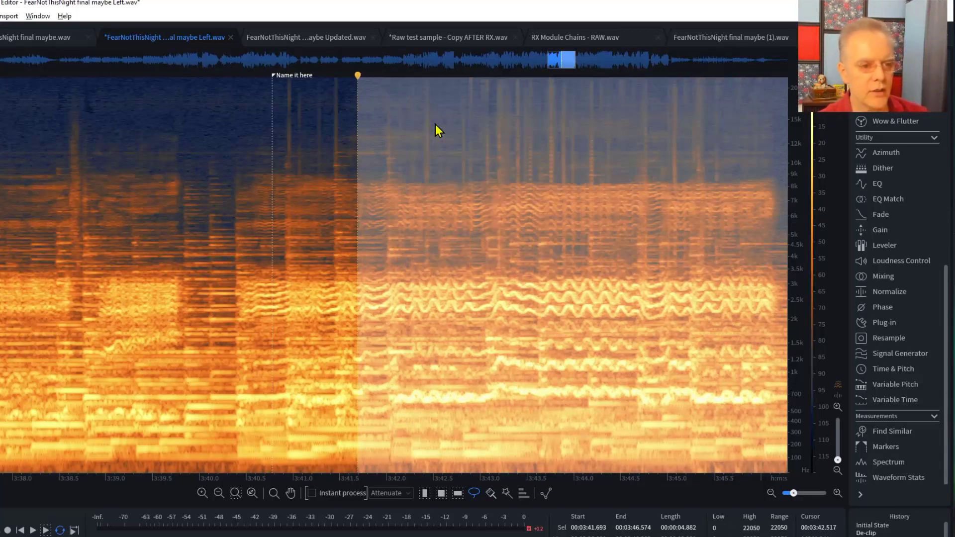
key(ctrl+z)
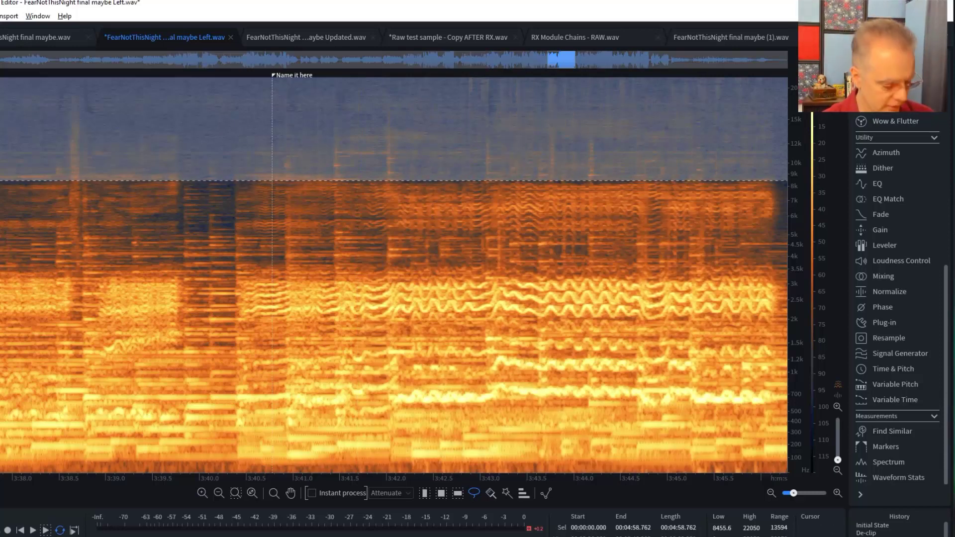
key(ctrl+z)
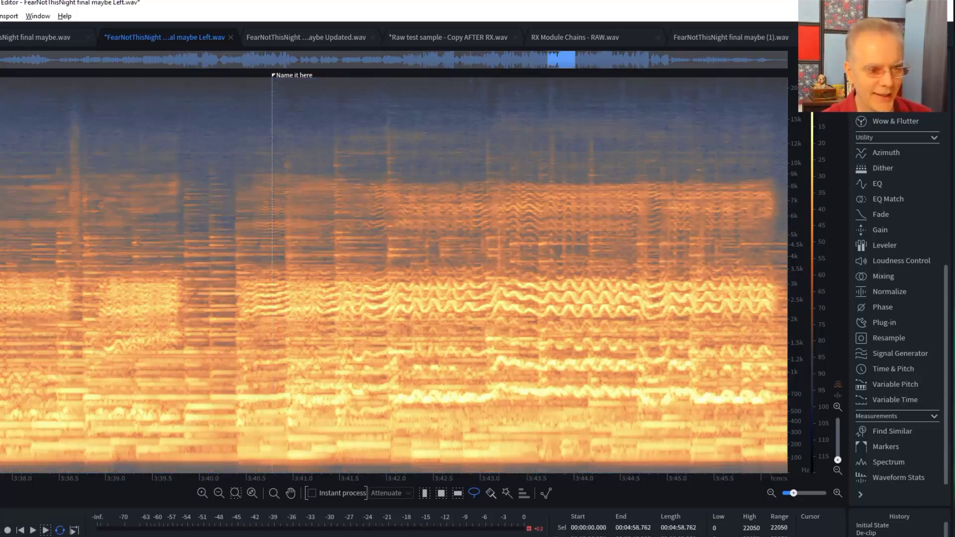
Step: Clear the selection, switch to the time-frequency selection tool and place the playhead at about 3:42.8
click(316, 177)
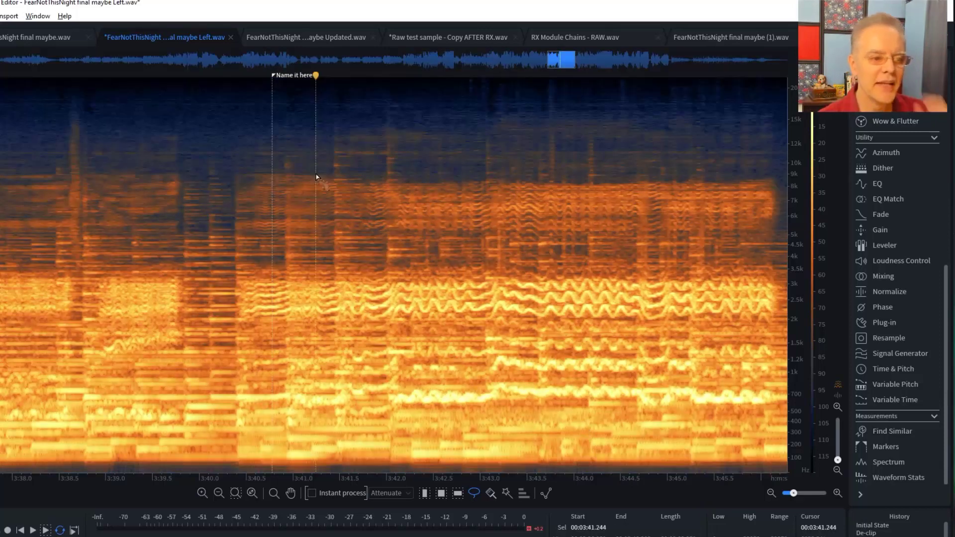
click(440, 492)
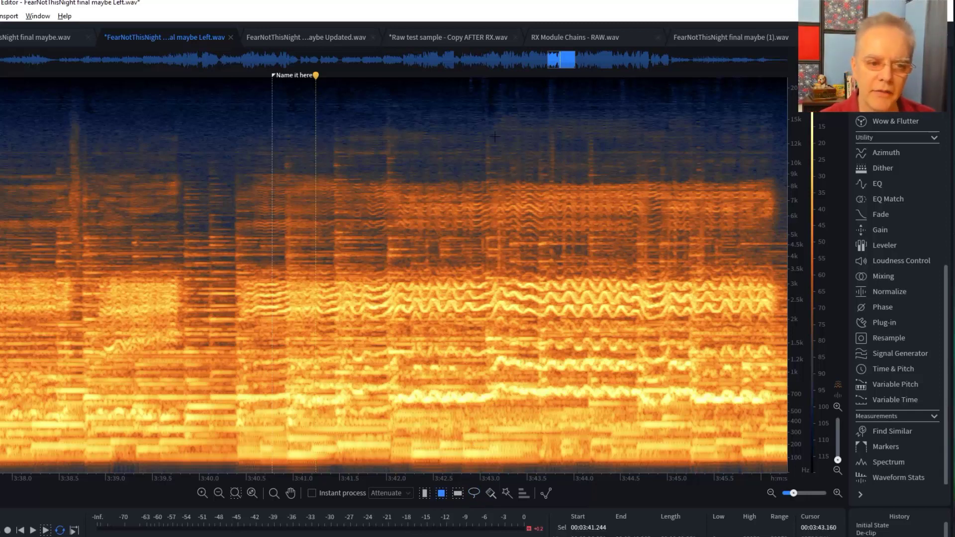
click(464, 190)
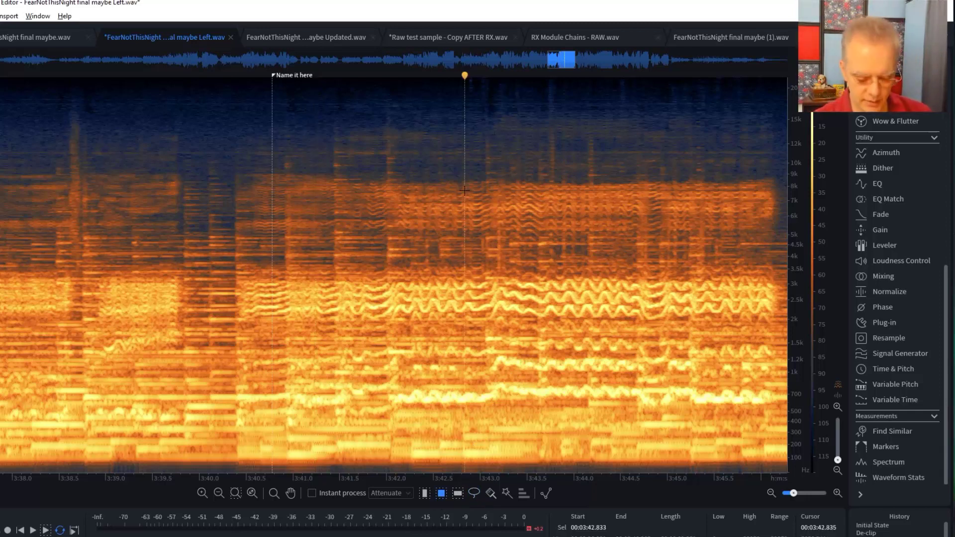
Step: Play the marked phrase from about 3:40.8 and place the playhead at about 3:43.17
scroll(464, 190, down, 3)
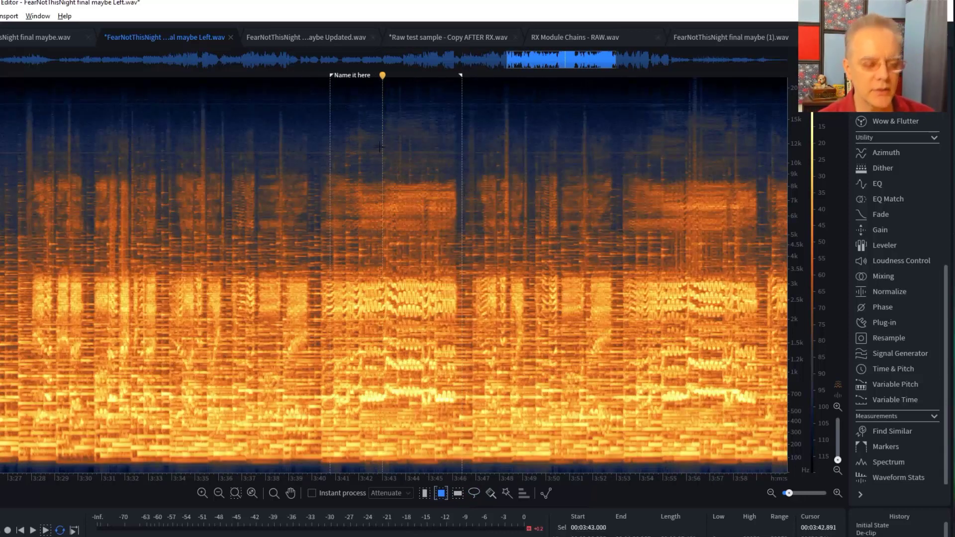
scroll(393, 149, up, 3)
click(145, 149)
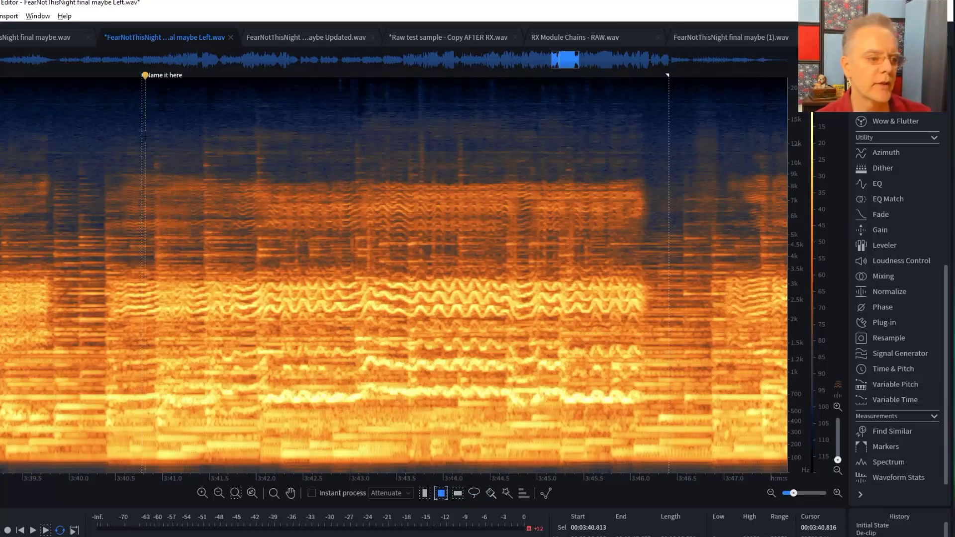
key(space)
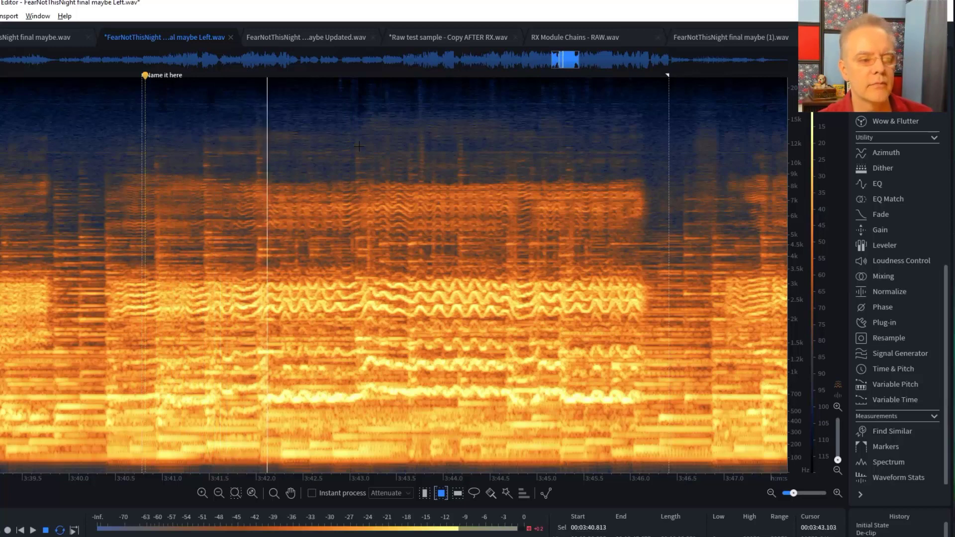
key(space)
click(357, 171)
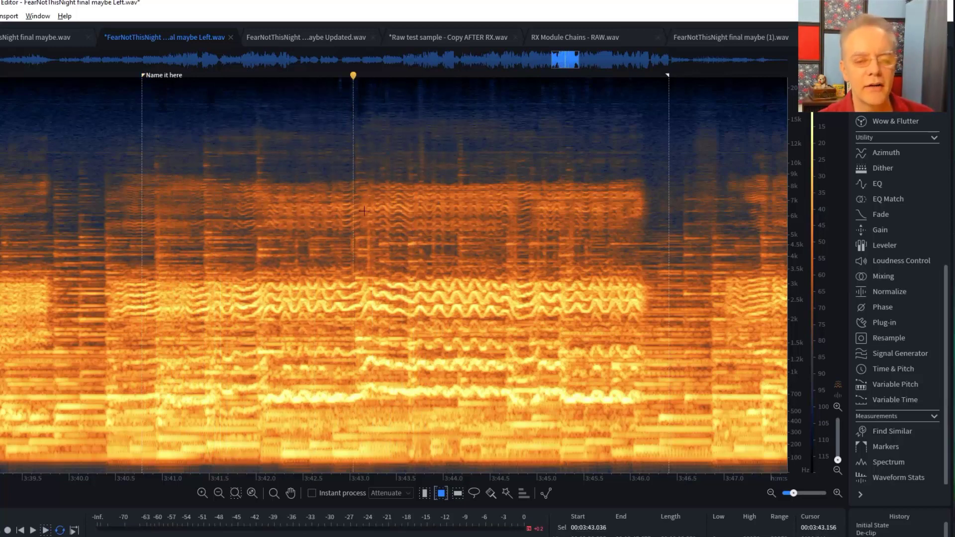
click(365, 170)
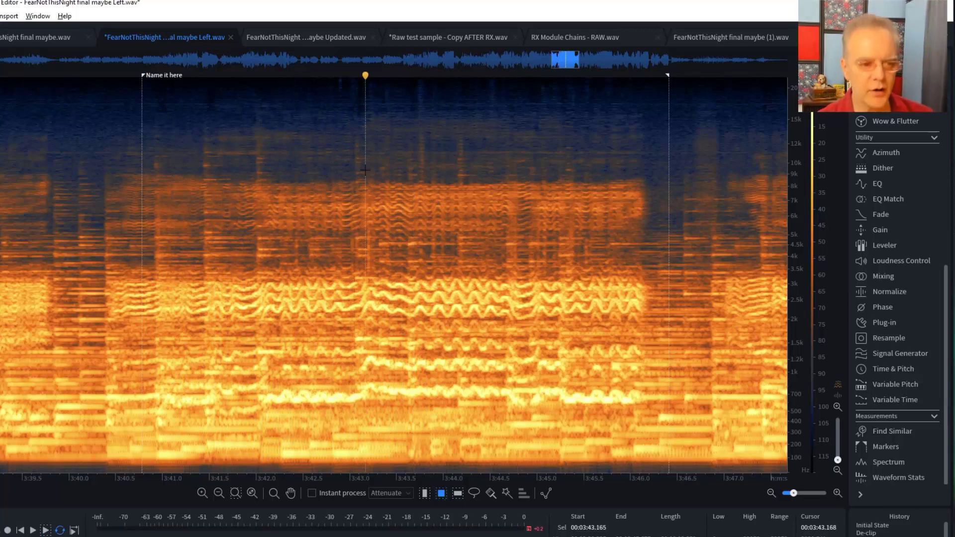
Step: Turn on instant processing with Attenuate and box-select the narrow vertical clicks at about 3:43.19 and 3:43.02 above 3 kHz
scroll(365, 170, up, 5)
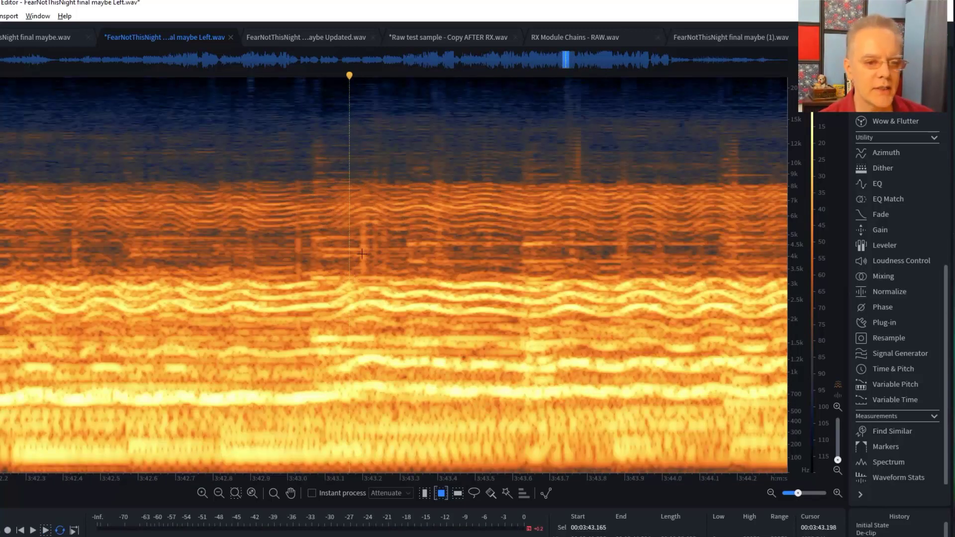
drag(362, 217, 366, 281)
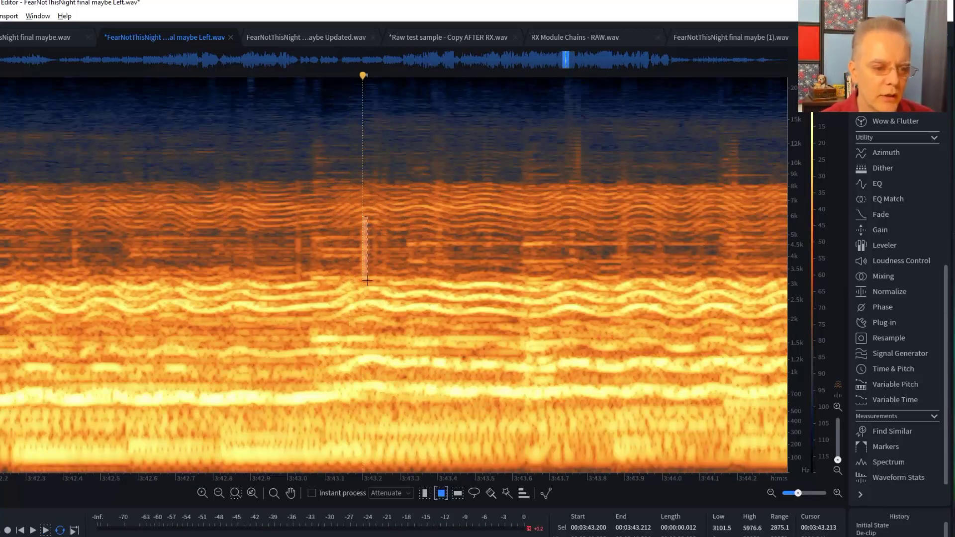
click(336, 259)
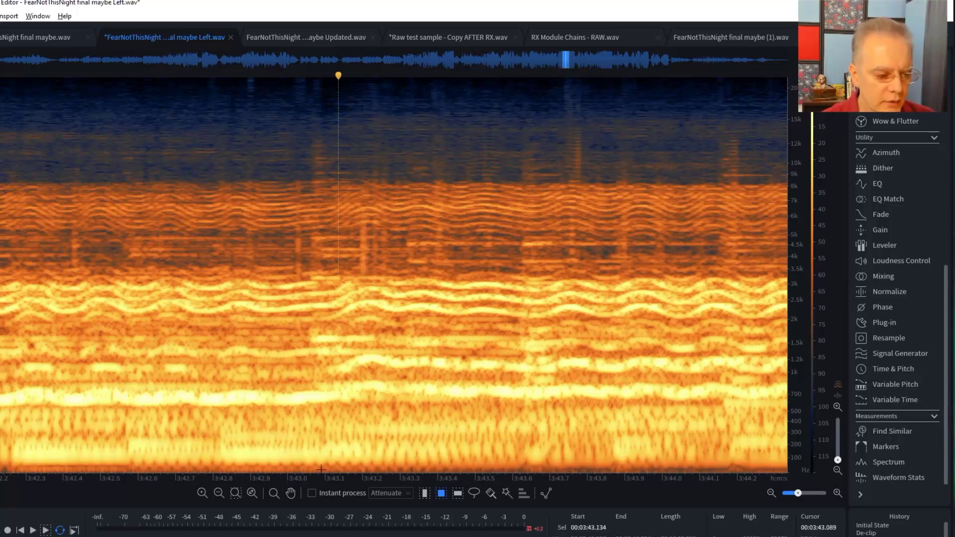
click(312, 493)
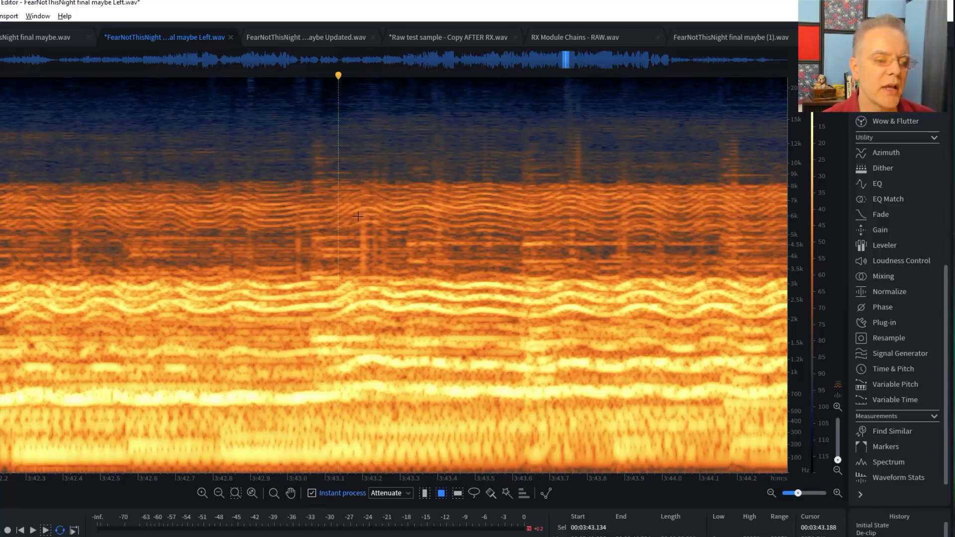
mouse_move(358, 216)
mouse_down()
mouse_move(365, 287)
mouse_move(364, 279)
mouse_up()
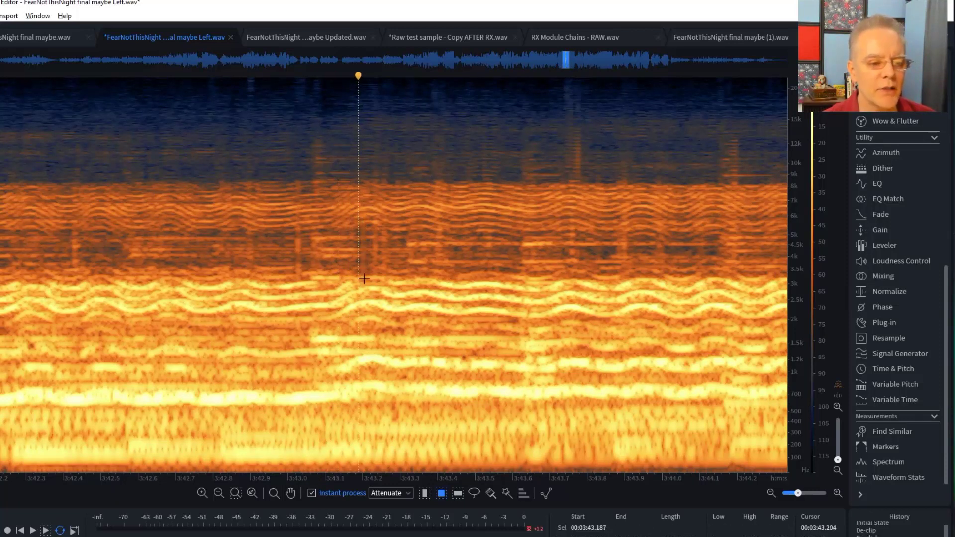
drag(295, 175, 296, 282)
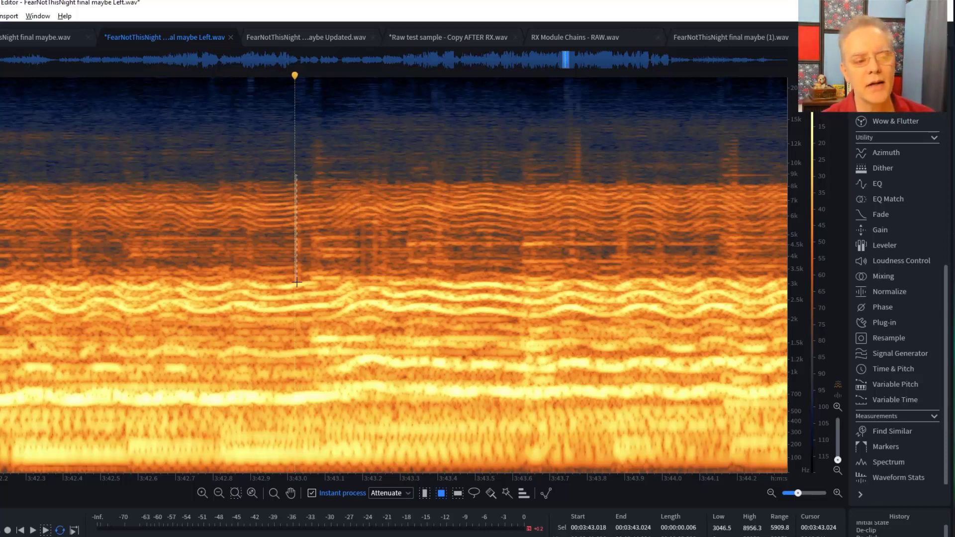
drag(296, 282, 296, 283)
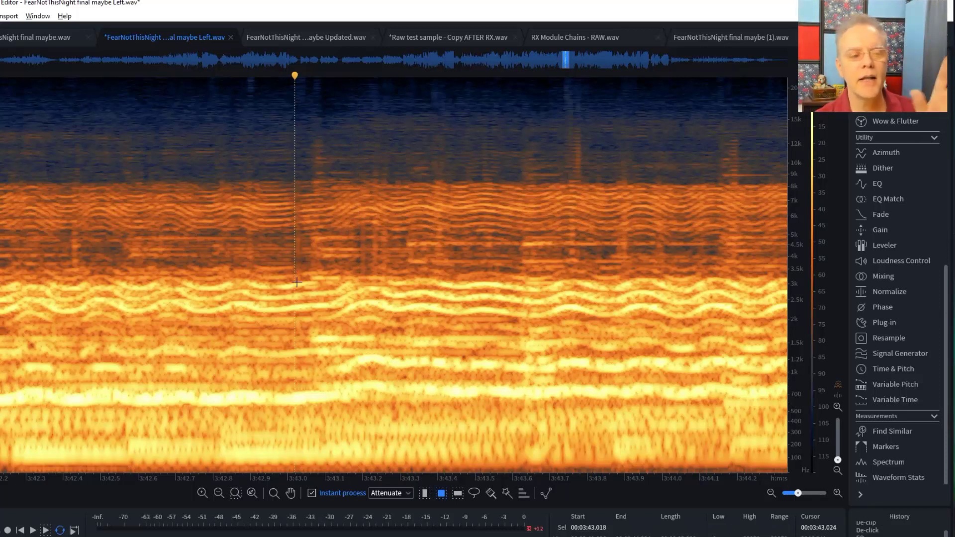
Step: Attenuate the vertical click streaks in the upper frequencies at about 3:43.07, 3:43.77 and 3:44.17
drag(313, 145, 316, 205)
drag(578, 109, 576, 198)
drag(727, 132, 731, 272)
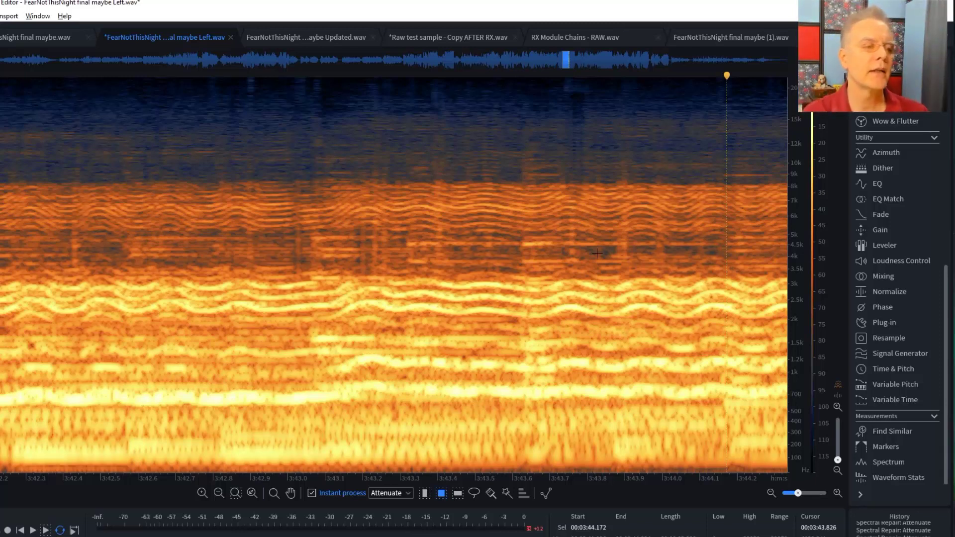
Step: Play back the repaired passage from about 3:42.6 and again from about 3:42.9
click(219, 196)
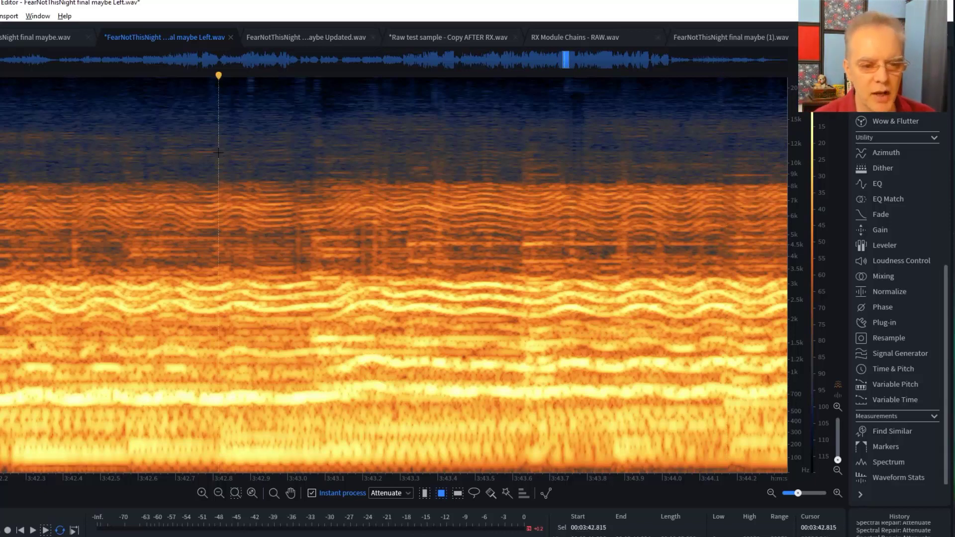
scroll(268, 156, down, 2)
click(239, 182)
key(space)
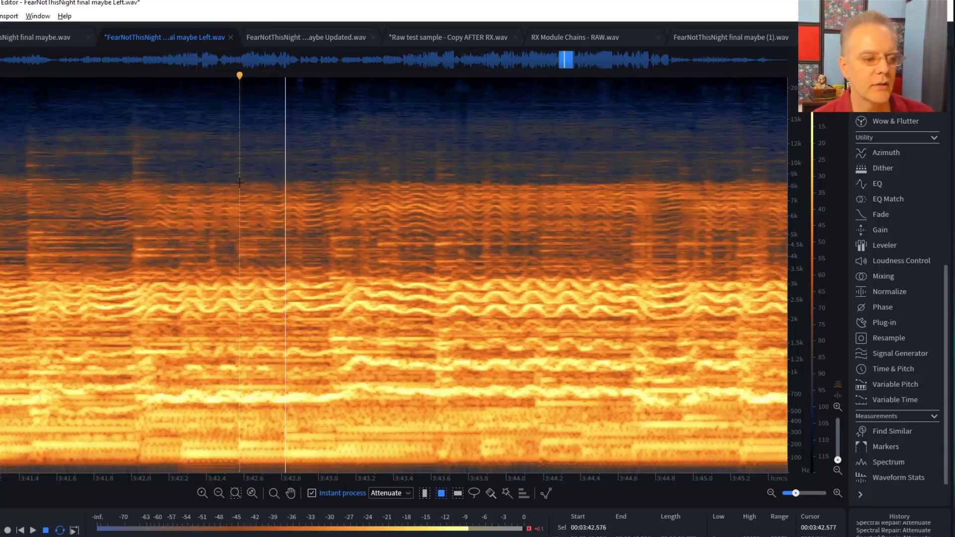
key(space)
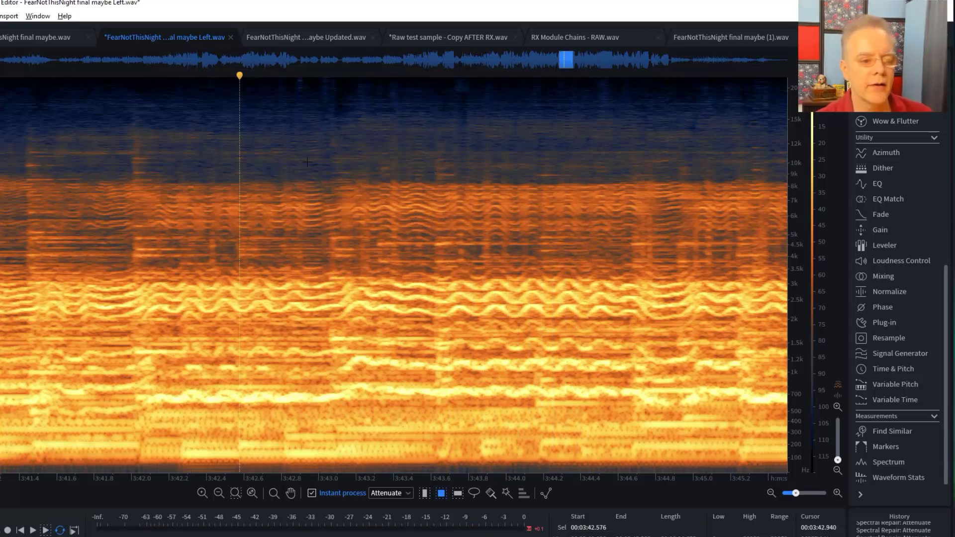
click(307, 181)
key(space)
key(space)
Step: Attenuate the clicks at about 3:43.38 and 3:43.88, replaying from about 3:41.9 between the two repairs
click(388, 177)
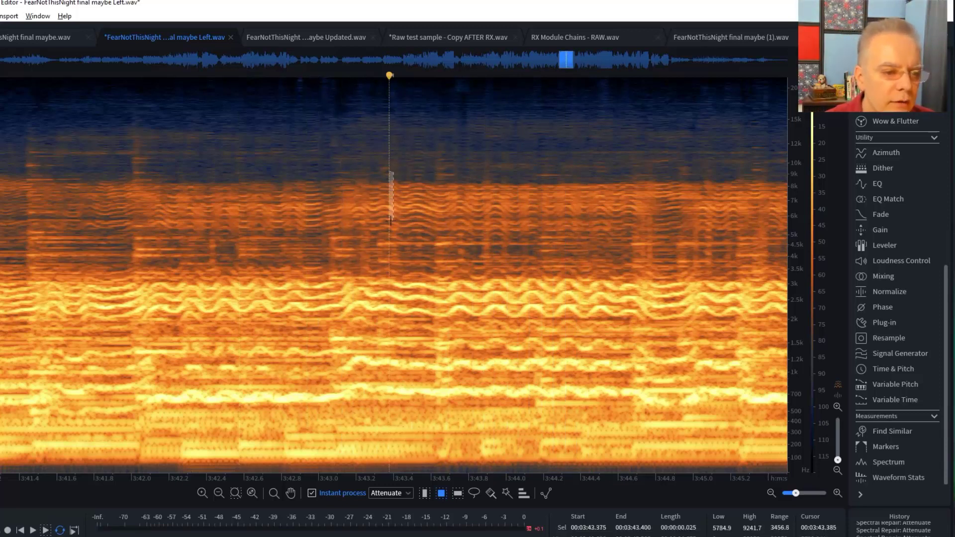
click(119, 160)
key(space)
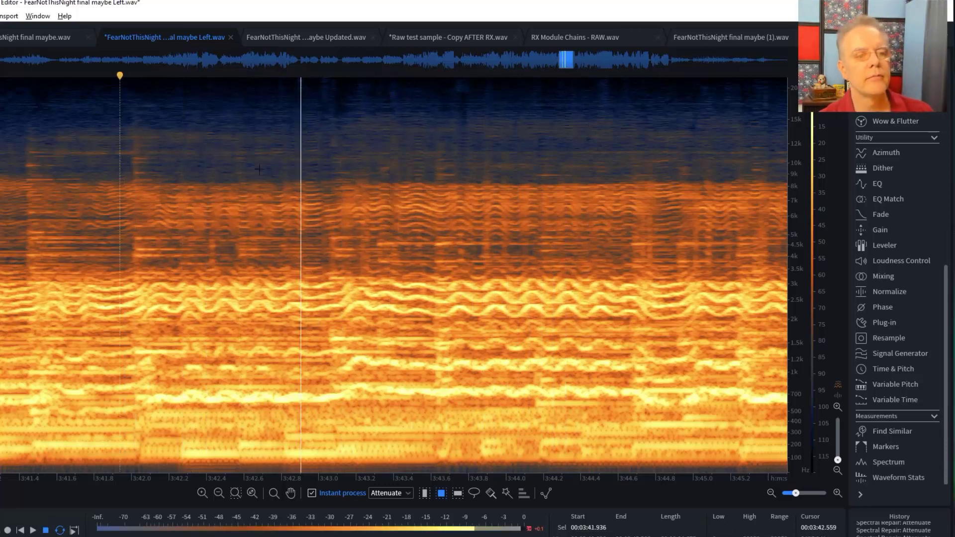
key(space)
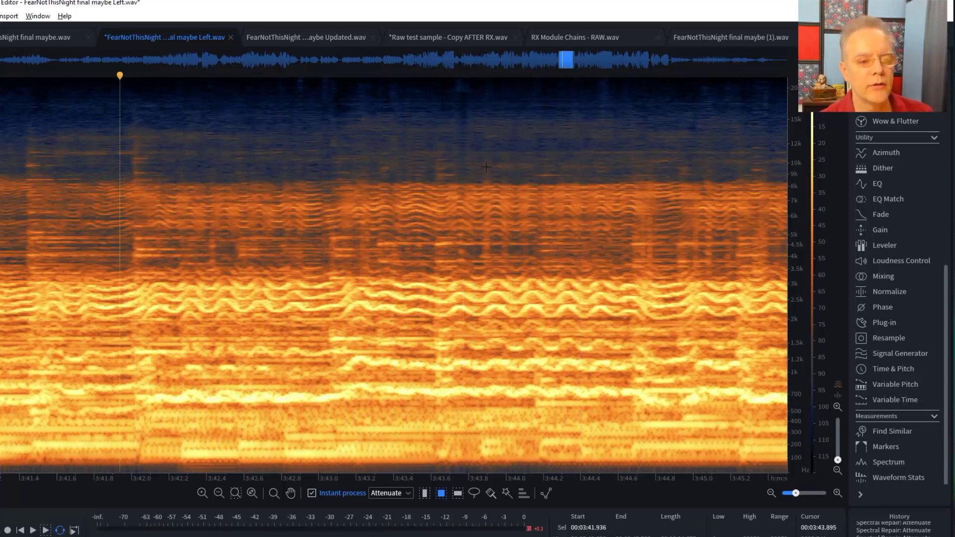
drag(486, 168, 482, 265)
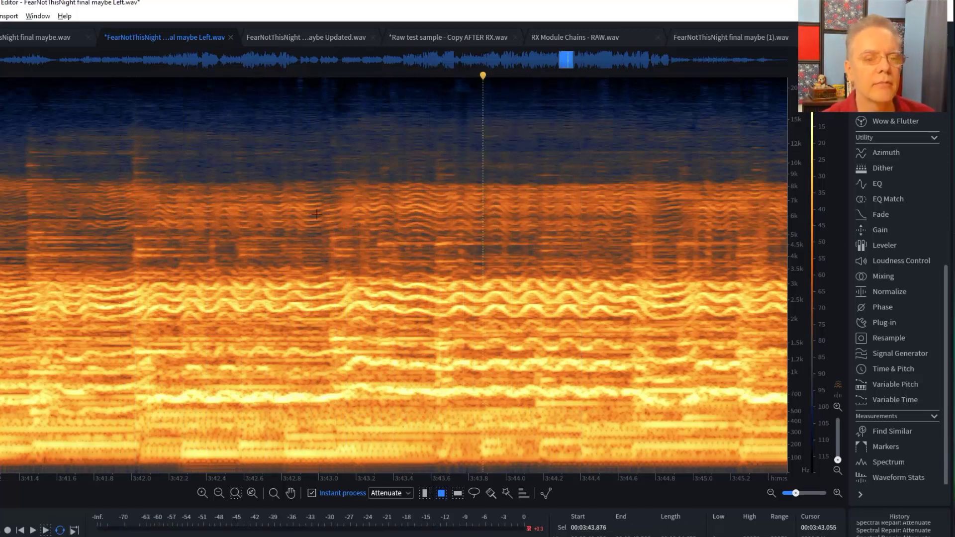
Step: Replay the repaired passage from about 3:42.7 and the whole marked phrase from about 3:40.8
click(271, 213)
key(space)
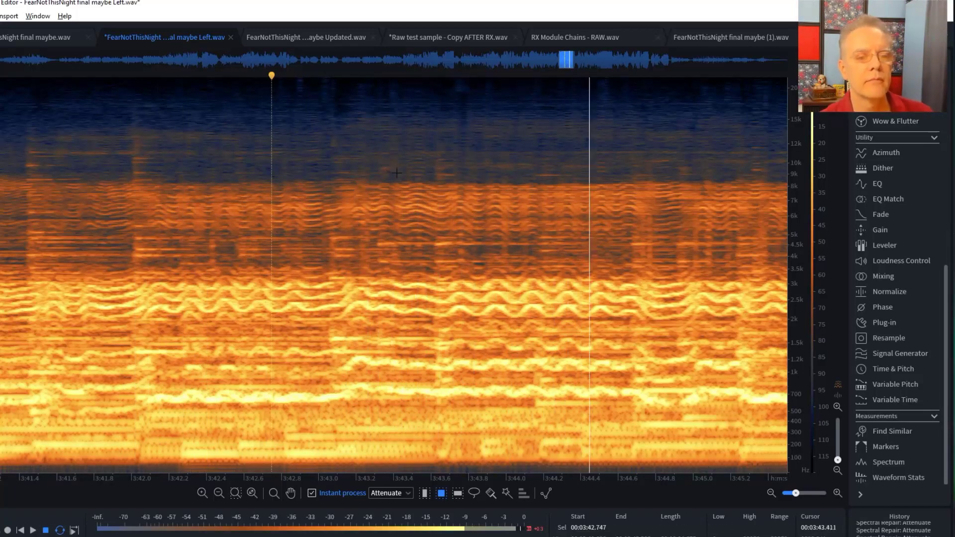
key(space)
click(414, 186)
scroll(408, 179, down, 4)
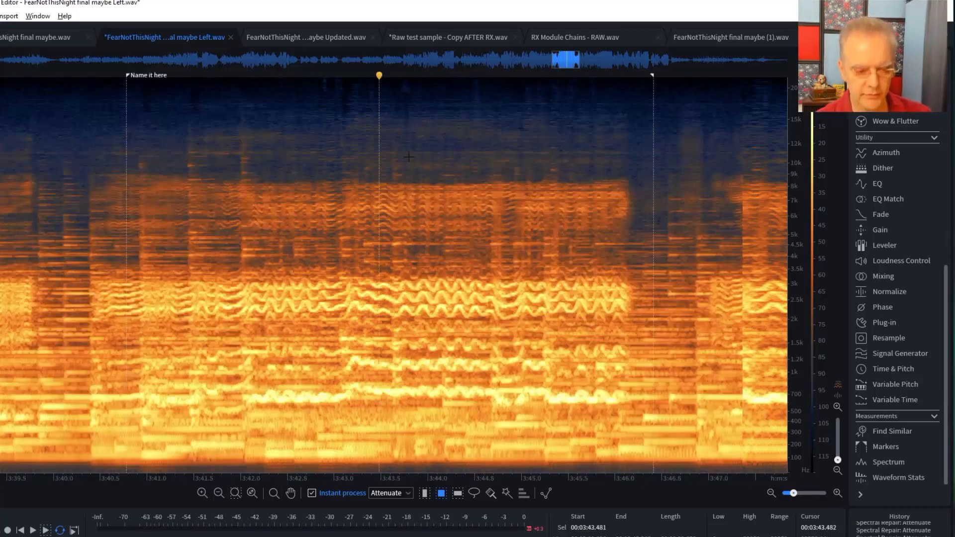
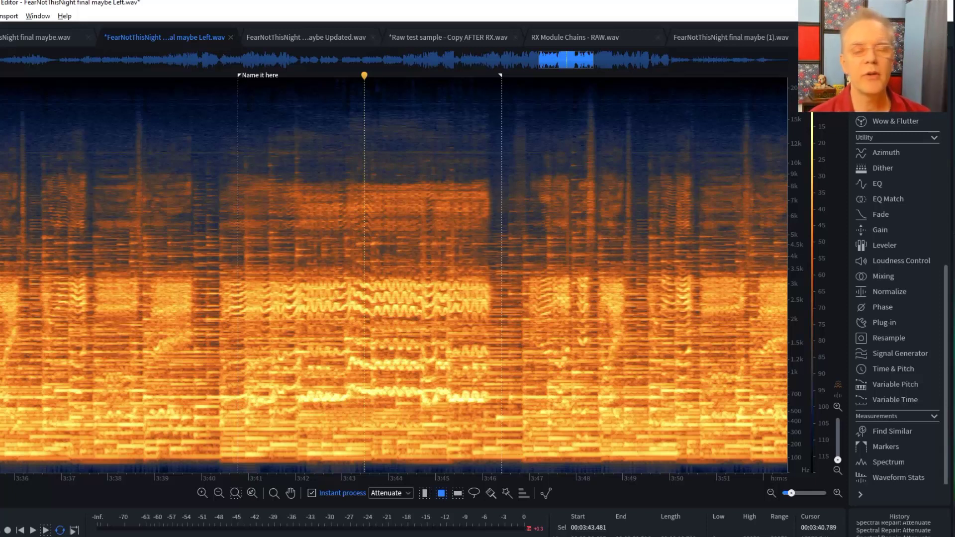
click(238, 249)
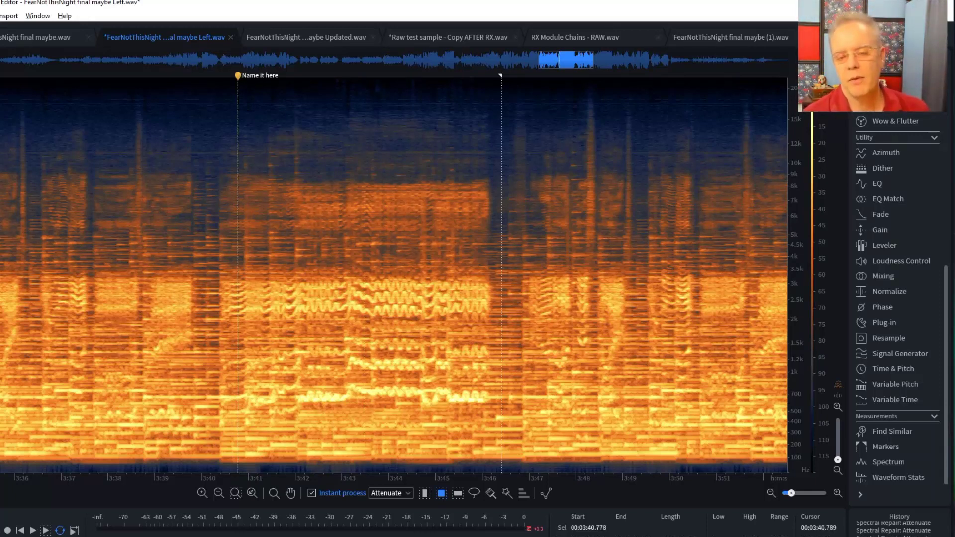
key(space)
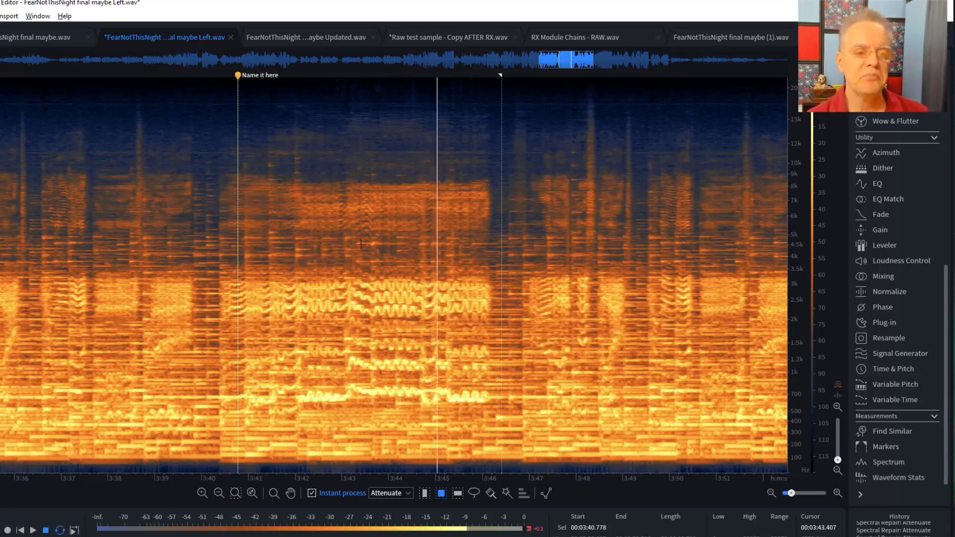
key(space)
Step: Attenuate the vertical clicks at about 3:45.33, 3:45.0 and 3:44.73 in the range above 3 kHz
click(446, 155)
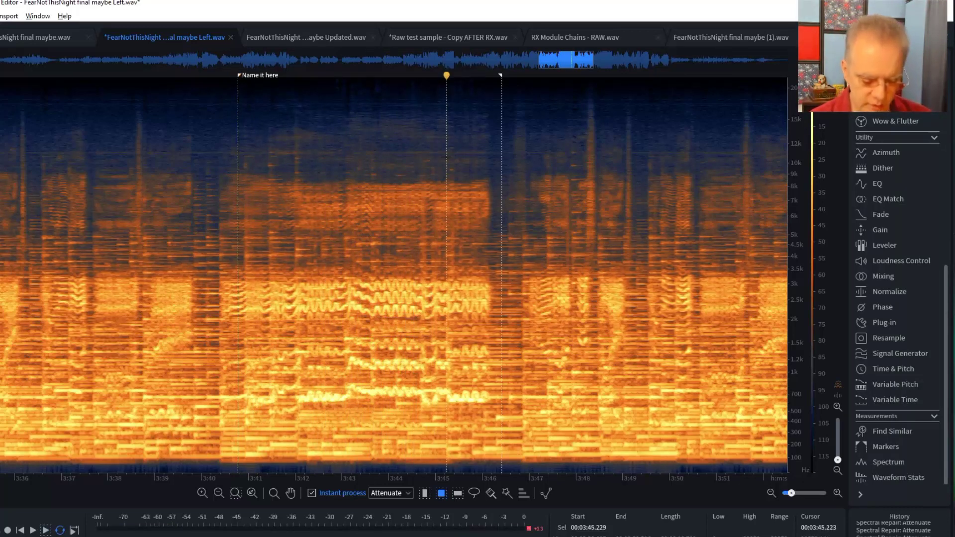
scroll(446, 156, up, 3)
click(402, 209)
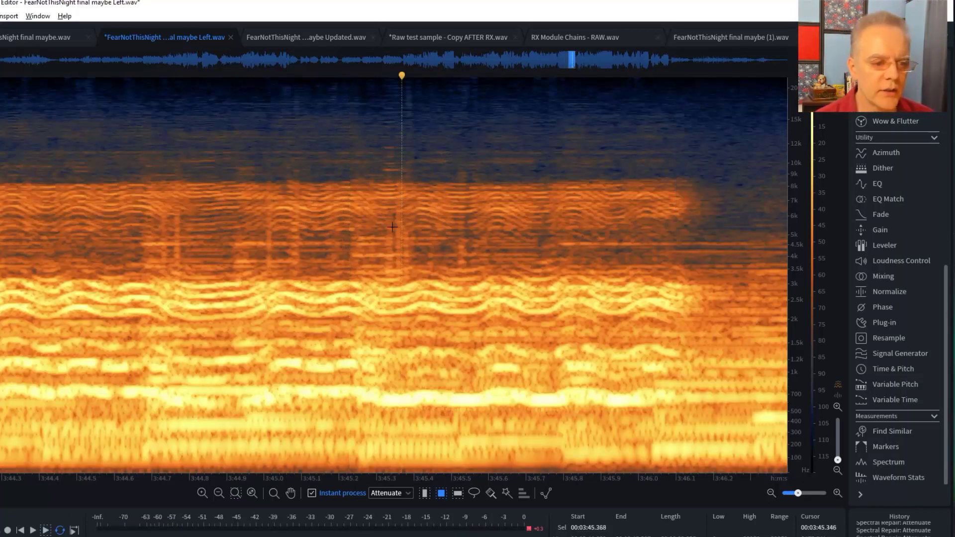
drag(388, 204, 401, 279)
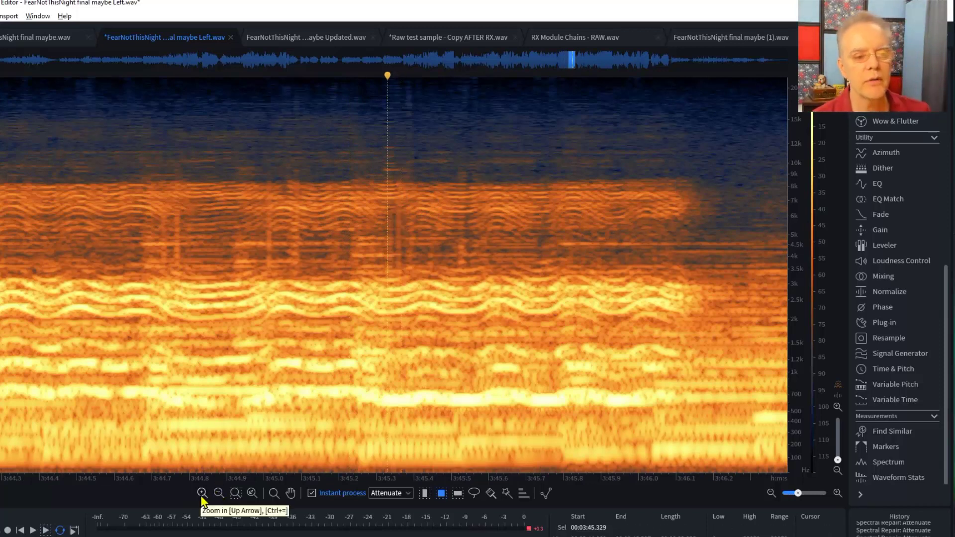
drag(289, 169, 267, 260)
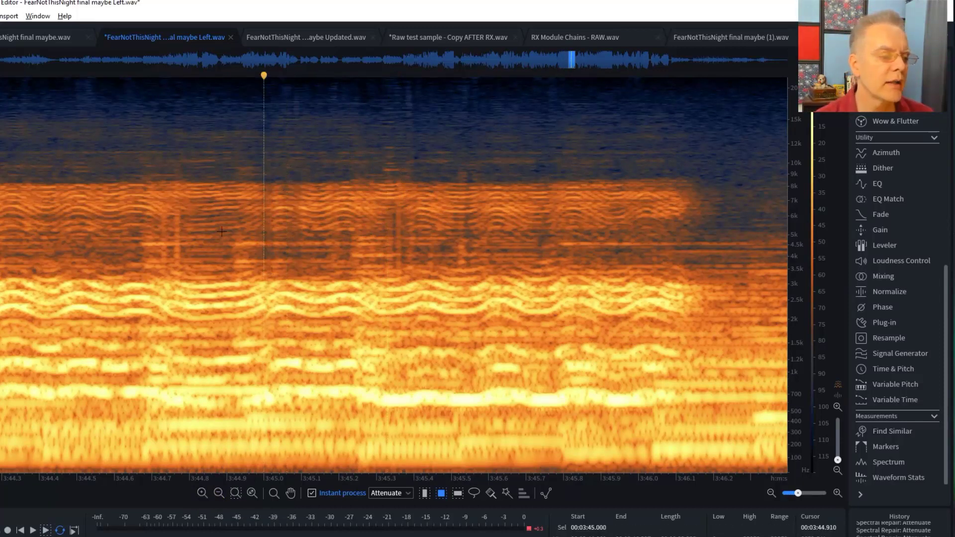
drag(163, 199, 186, 286)
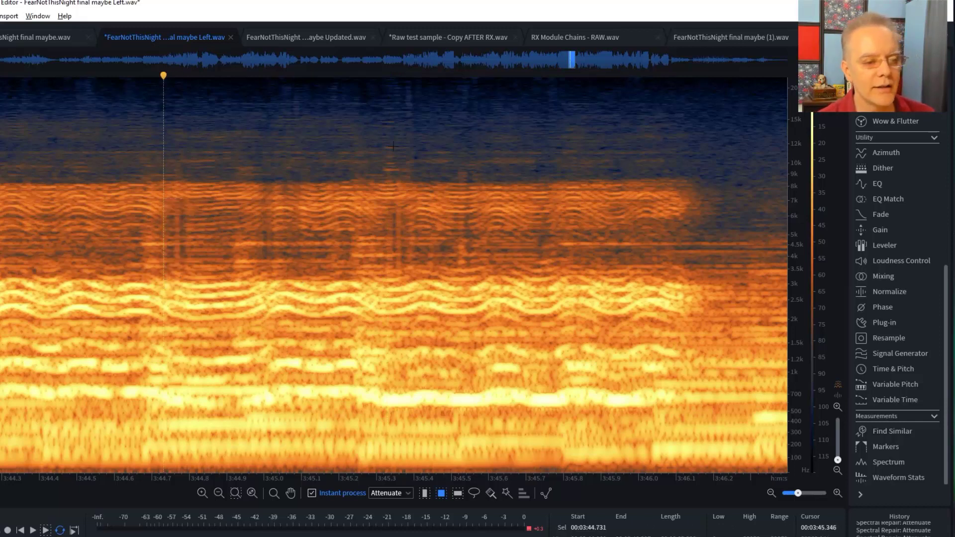
Step: Attenuate the streaks at about 3:45.33 and 3:45.53 and the horizontal band near 4.5 kHz from about 3:45.8 to 3:46.15
drag(387, 134, 392, 199)
drag(462, 169, 471, 273)
drag(555, 239, 693, 250)
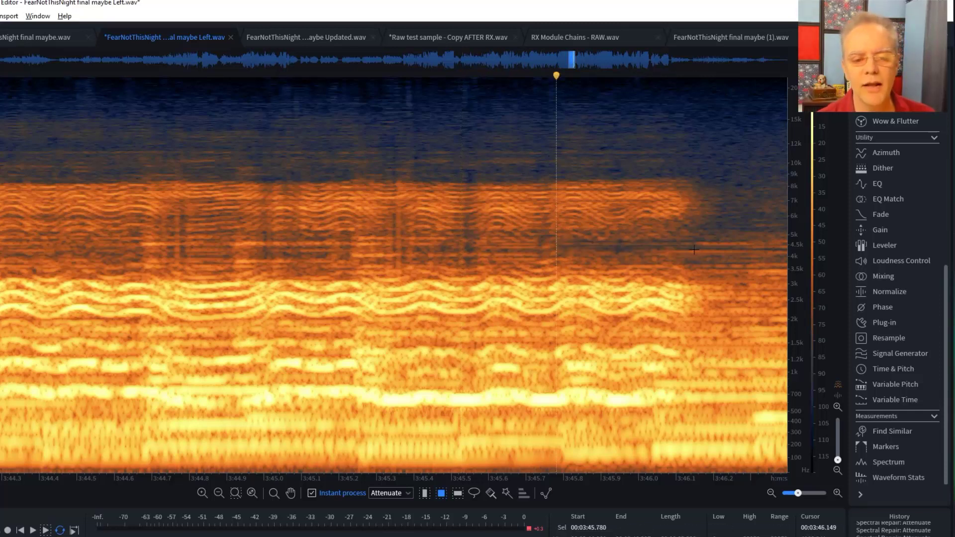
Step: Play back from about 3:44.4 and attenuate the remaining clicks around 3:45.32 to 3:45.35 above about 3.4 kHz
click(28, 142)
key(space)
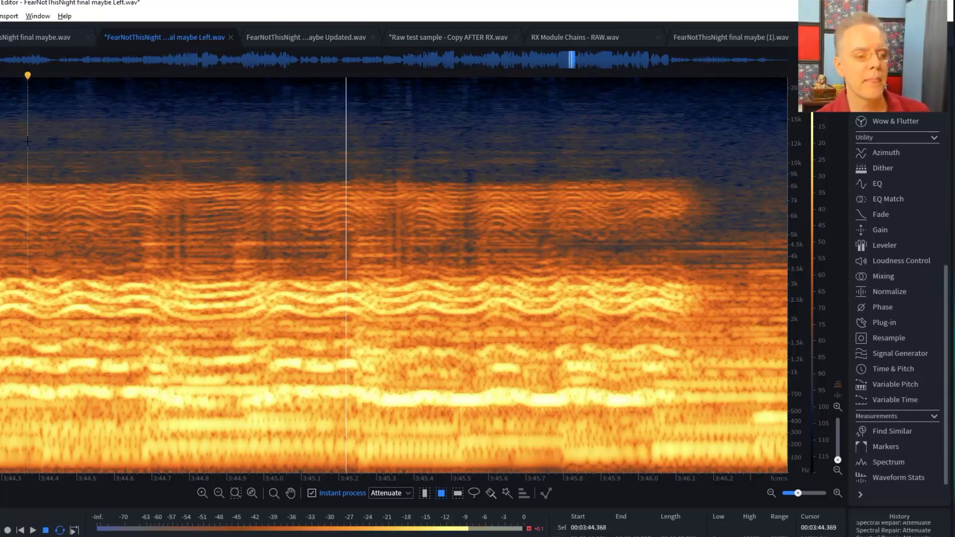
key(space)
mouse_move(394, 173)
mouse_down()
mouse_move(396, 278)
mouse_move(415, 279)
mouse_up()
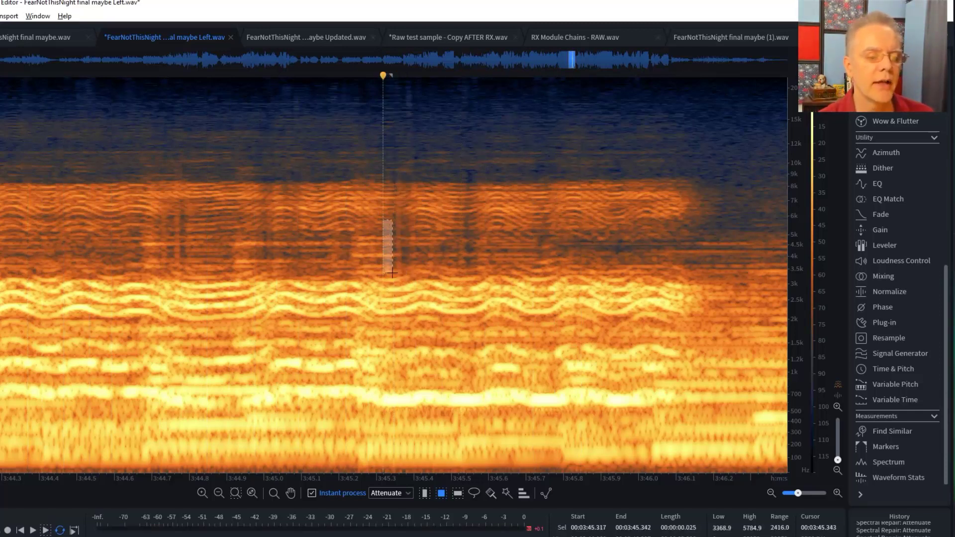
drag(393, 181, 397, 277)
Step: Attenuate the click remnants at about 3:45.0 and 3:45.07 and the high-frequency streak above 8 kHz at about 3:45.35
drag(264, 215, 272, 280)
drag(288, 175, 295, 225)
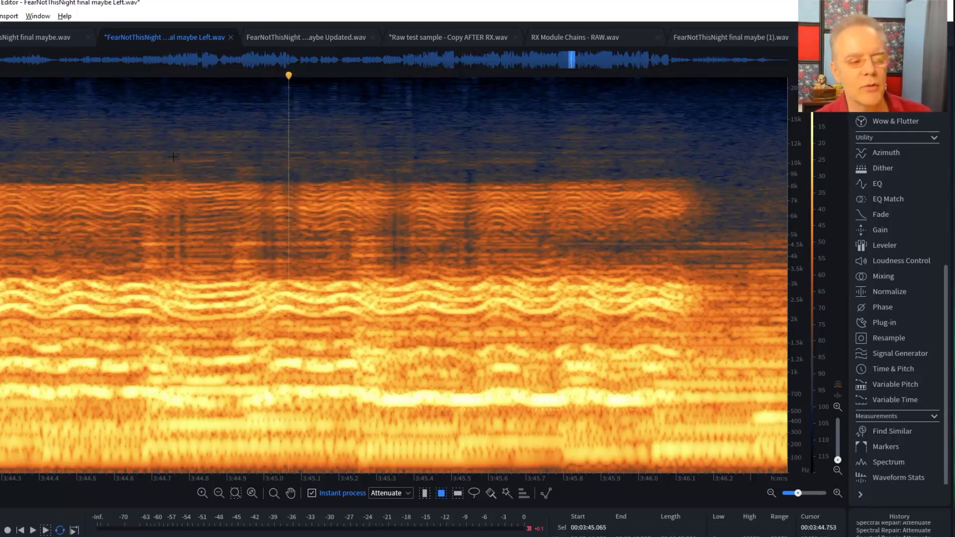
drag(394, 82, 419, 186)
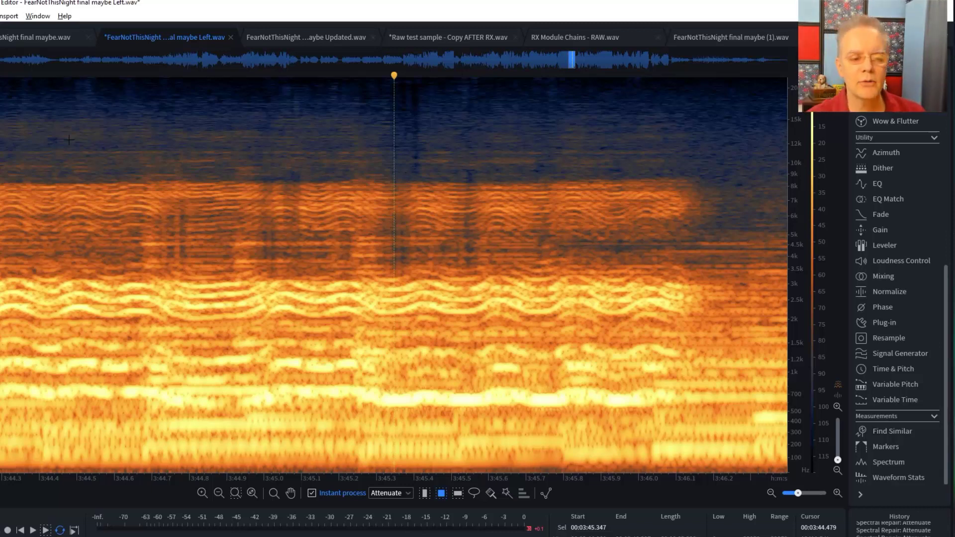
Step: Attenuate the click remnants at about 3:44.75 and 3:45.52 between roughly 3 and 6 kHz, and play back from about 3:44.49
drag(163, 209, 184, 275)
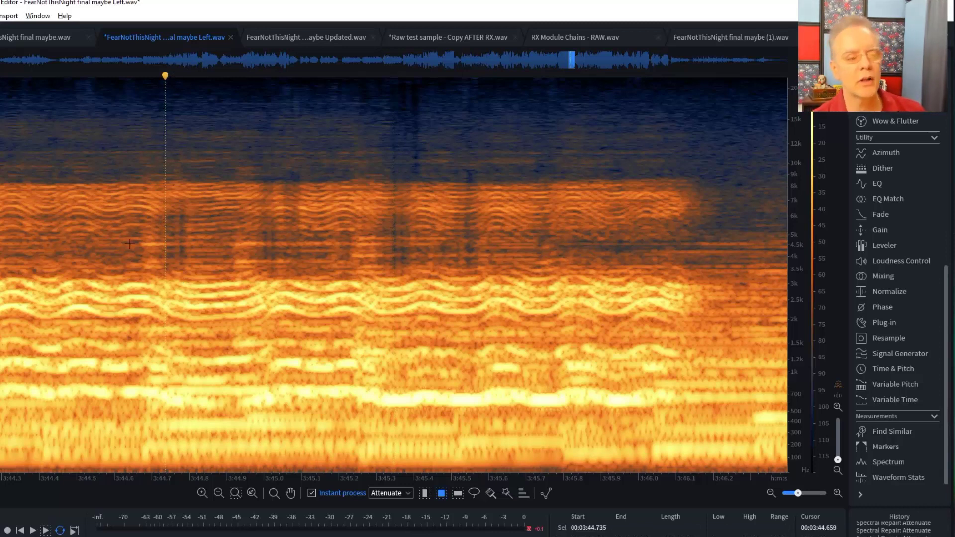
drag(443, 229, 475, 283)
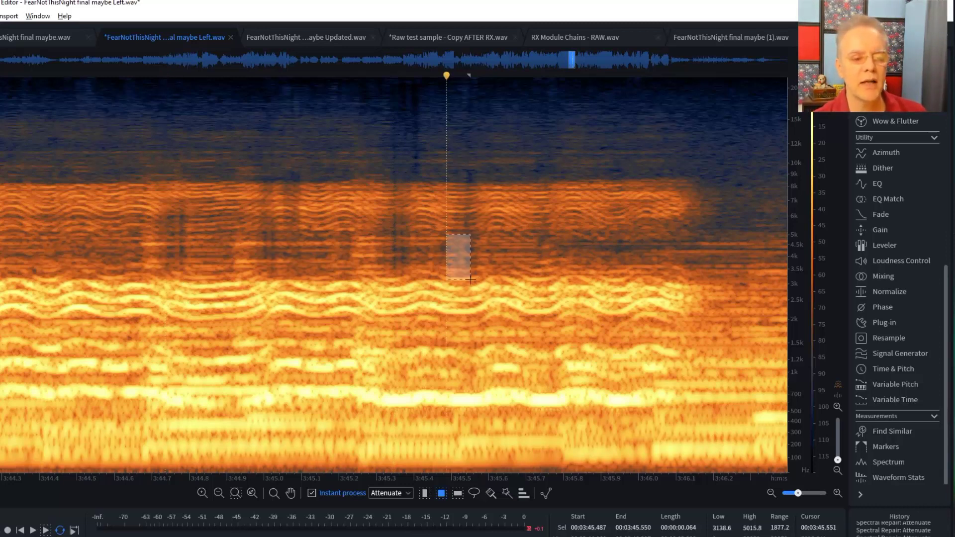
click(72, 149)
key(space)
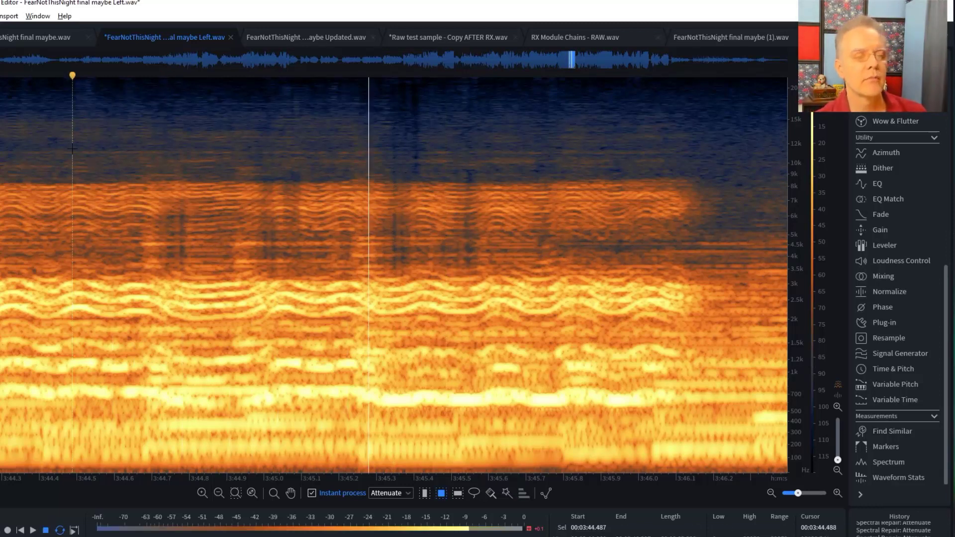
key(space)
Step: Listen again to the repaired passage from about 3:44.63 to check for remaining clicks
click(125, 178)
key(space)
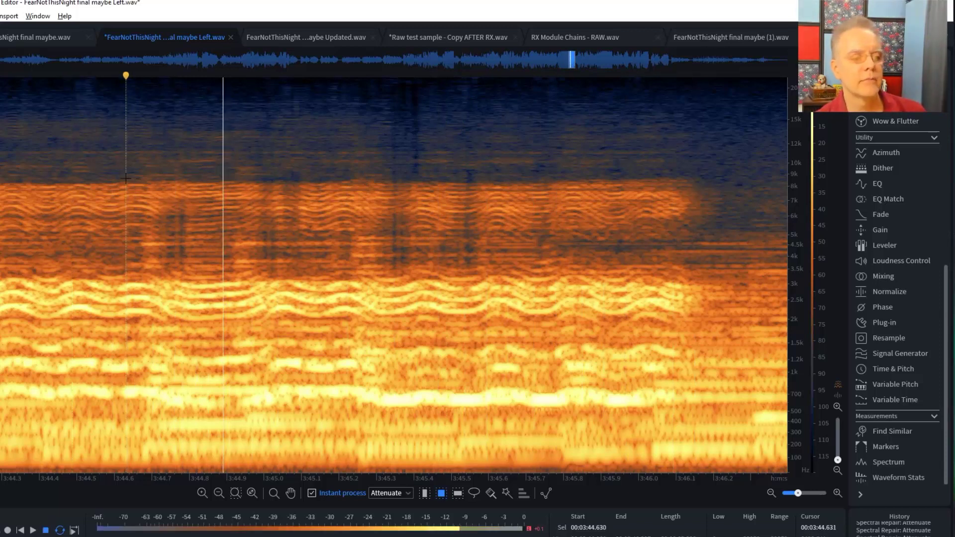
key(space)
key(space)
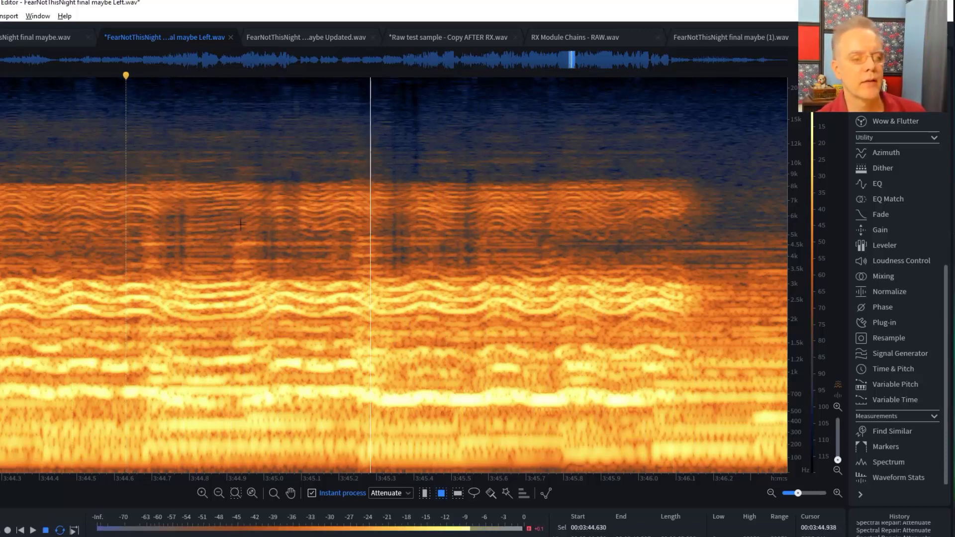
key(space)
click(241, 226)
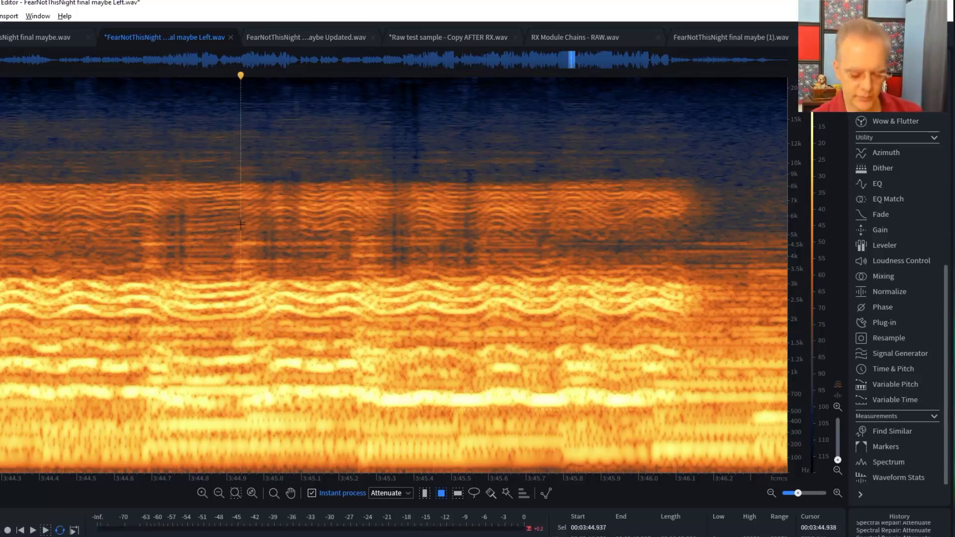
scroll(241, 225, down, 5)
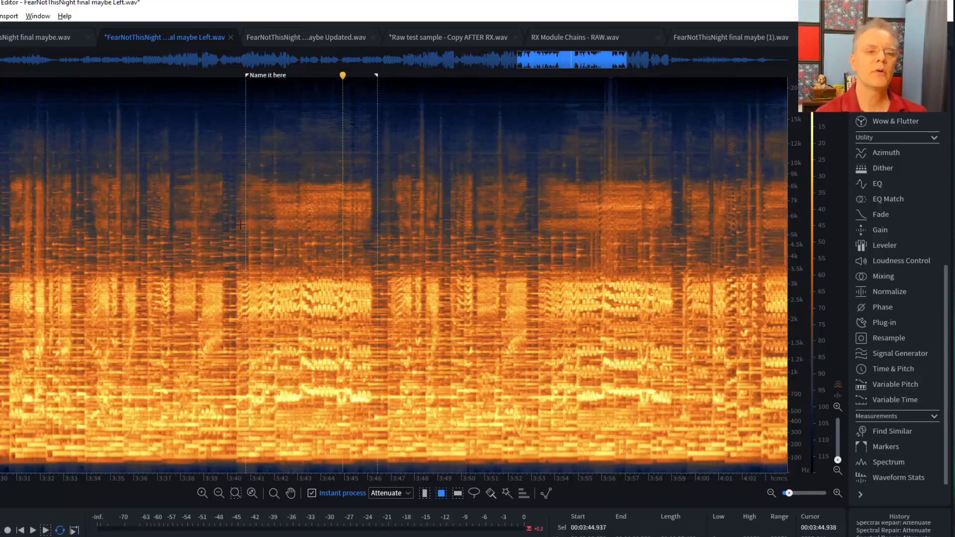
scroll(241, 224, down, 3)
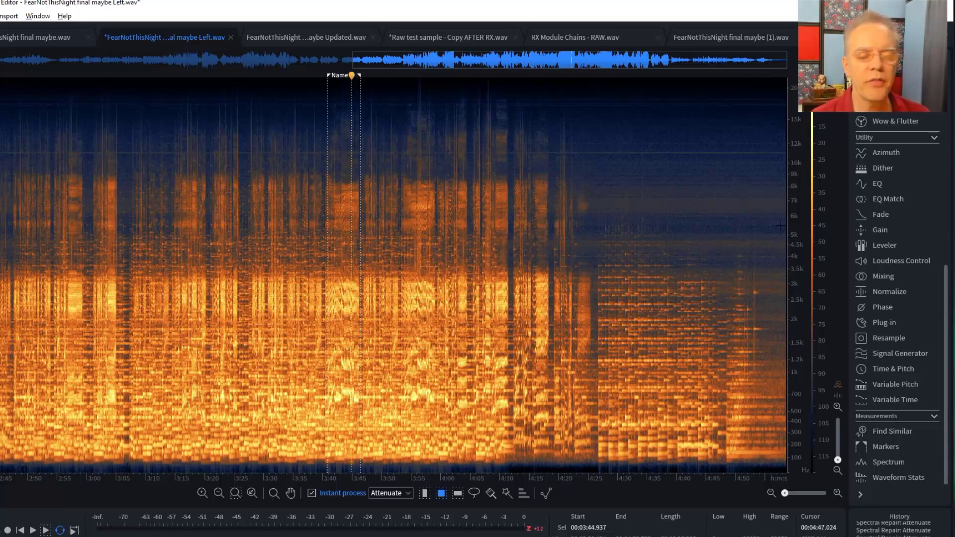
scroll(886, 175, up, 1)
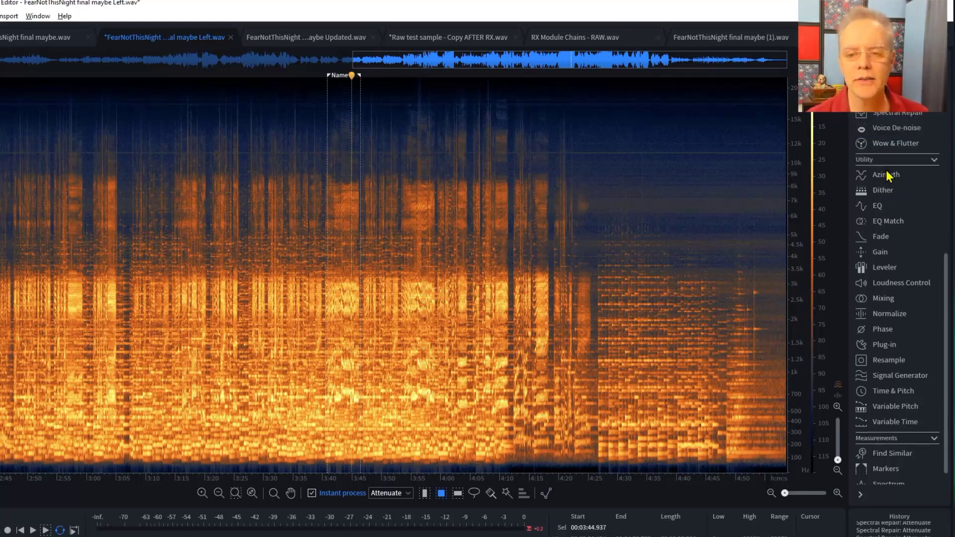
scroll(887, 175, up, 8)
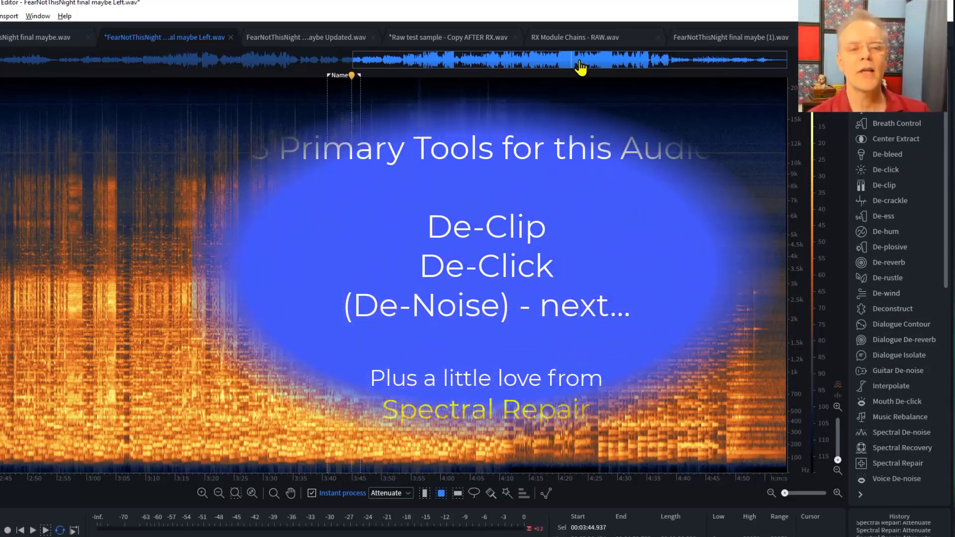
Step: Try to attenuate a large region from about 3:02.5 to 4:19.3 between roughly 8.6 and 18.4 kHz
drag(101, 97, 555, 179)
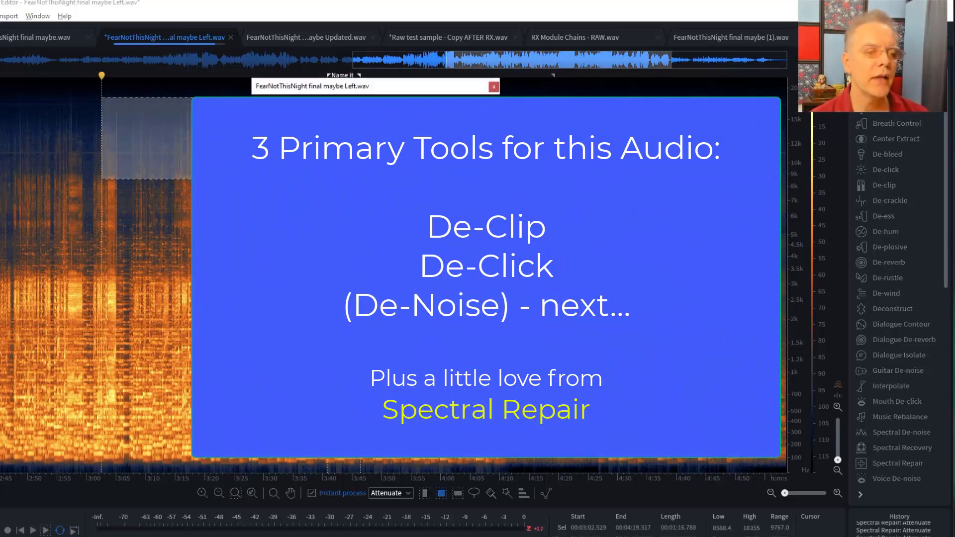
key(ctrl+d)
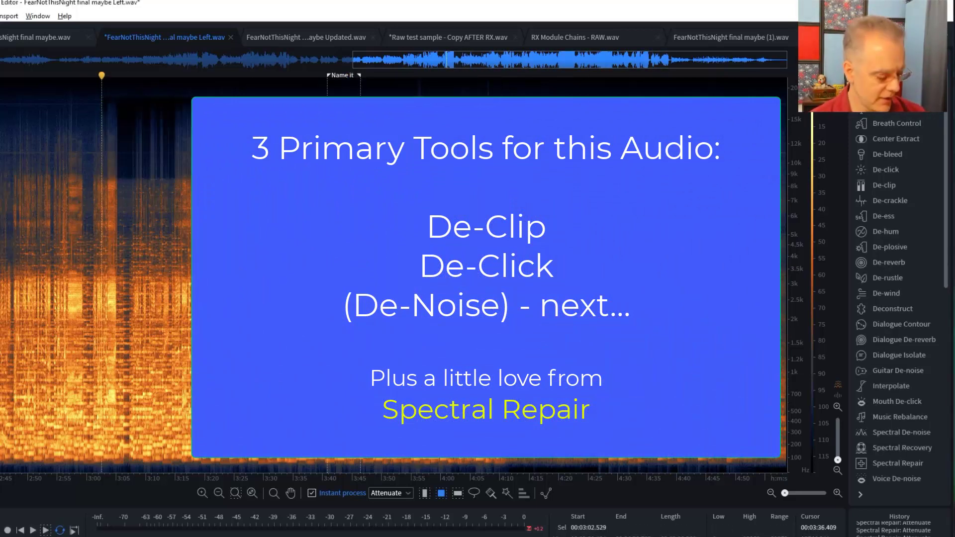
click(484, 249)
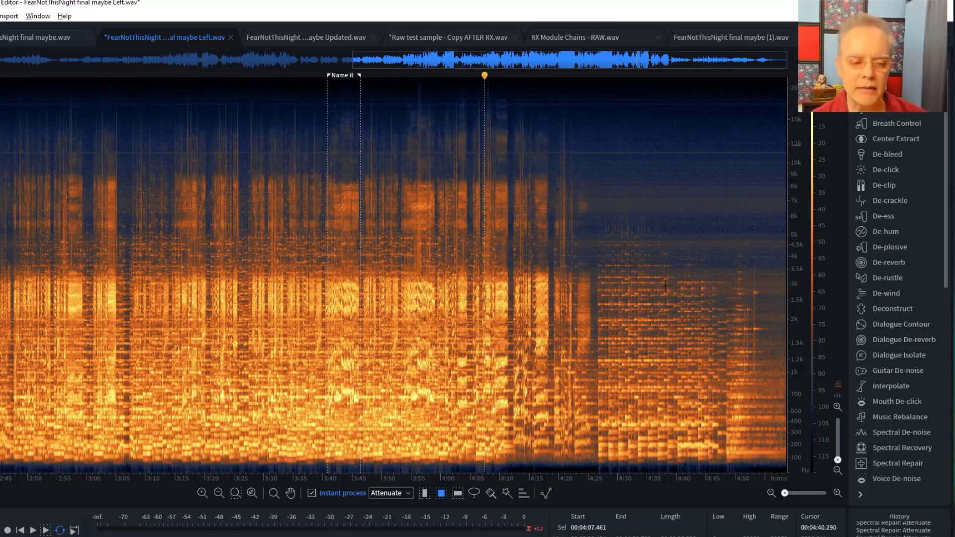
click(391, 216)
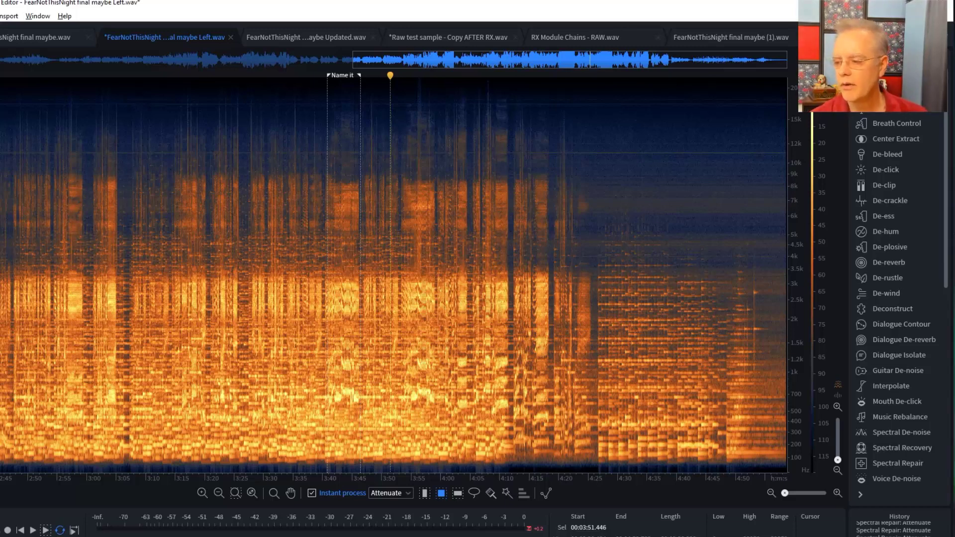
click(301, 243)
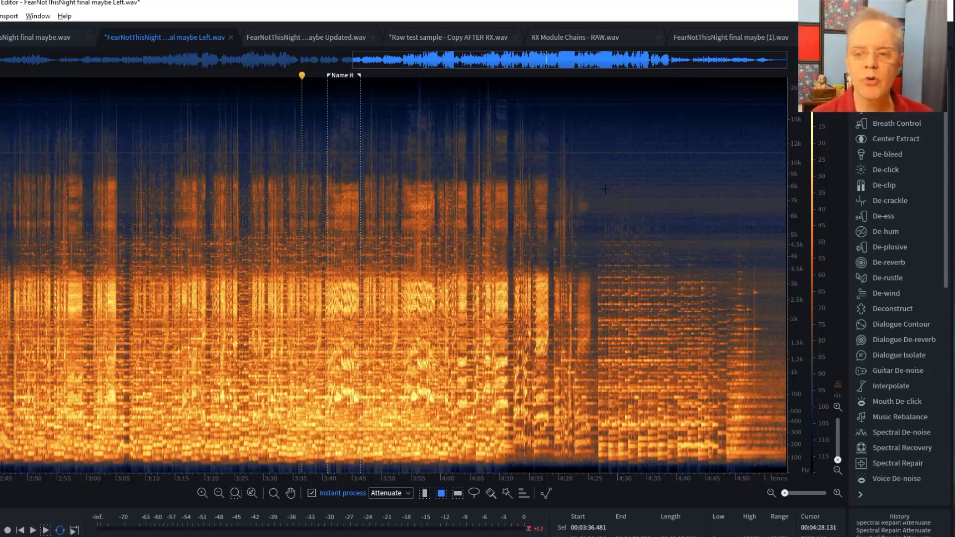
Step: Open the De-click and Mouth De-click modules together and set the Mouth De-click sensitivity to 7.1
click(884, 171)
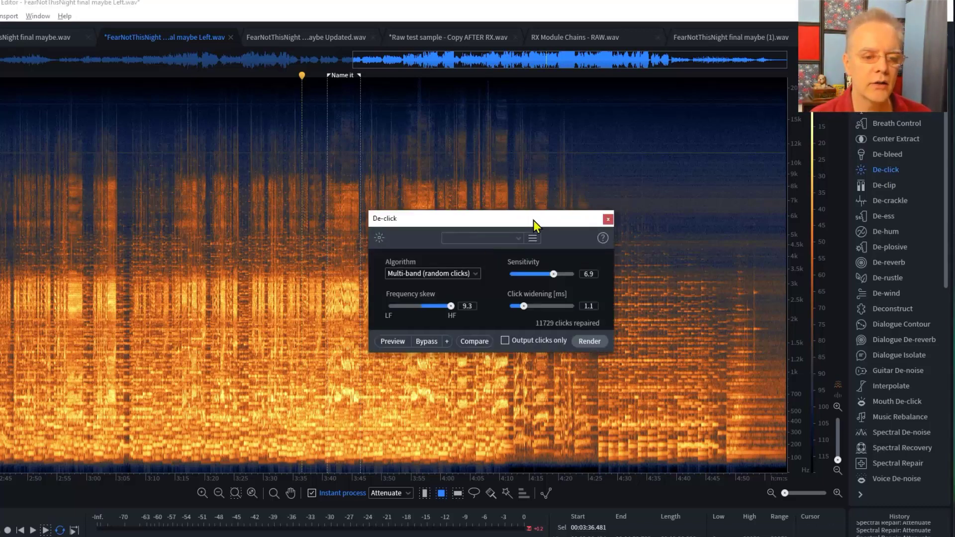
drag(533, 220, 571, 61)
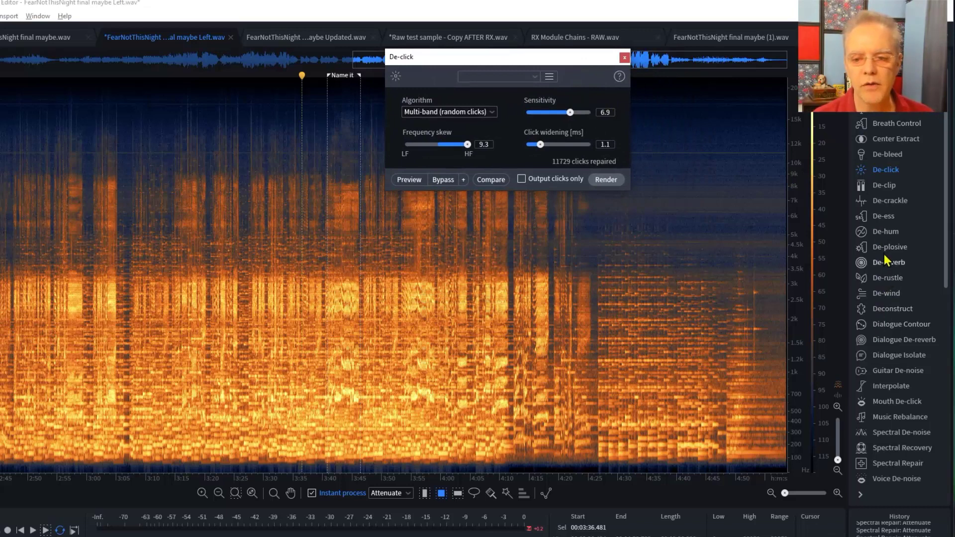
click(890, 401)
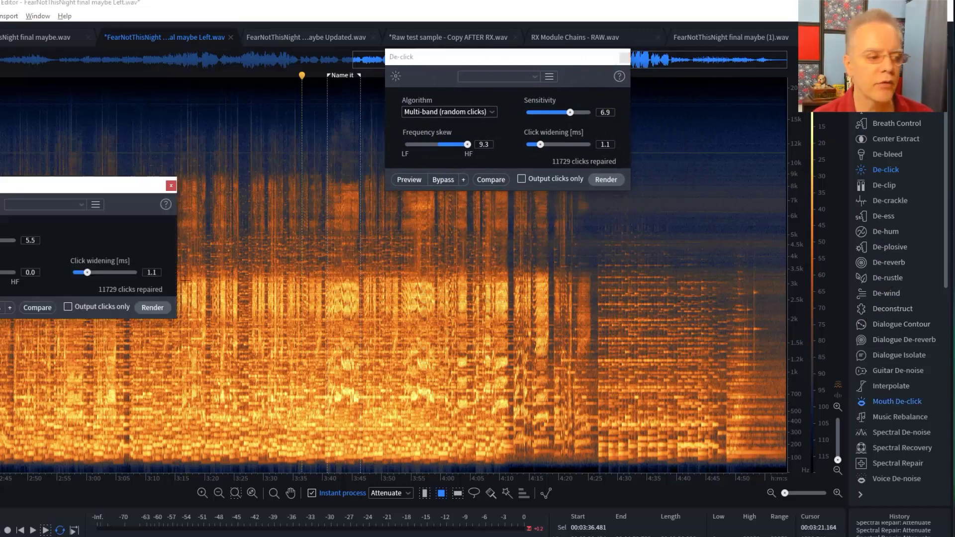
drag(94, 183, 553, 201)
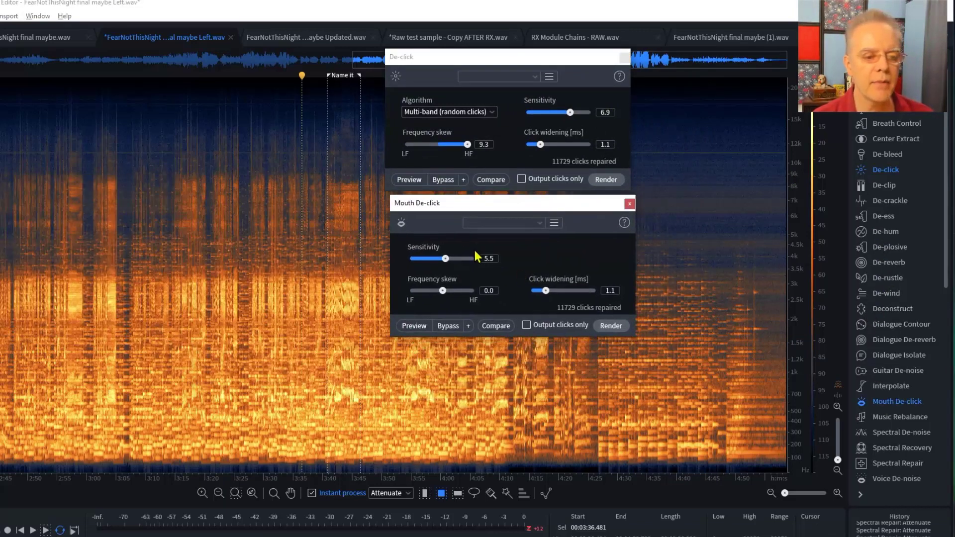
drag(445, 258, 456, 258)
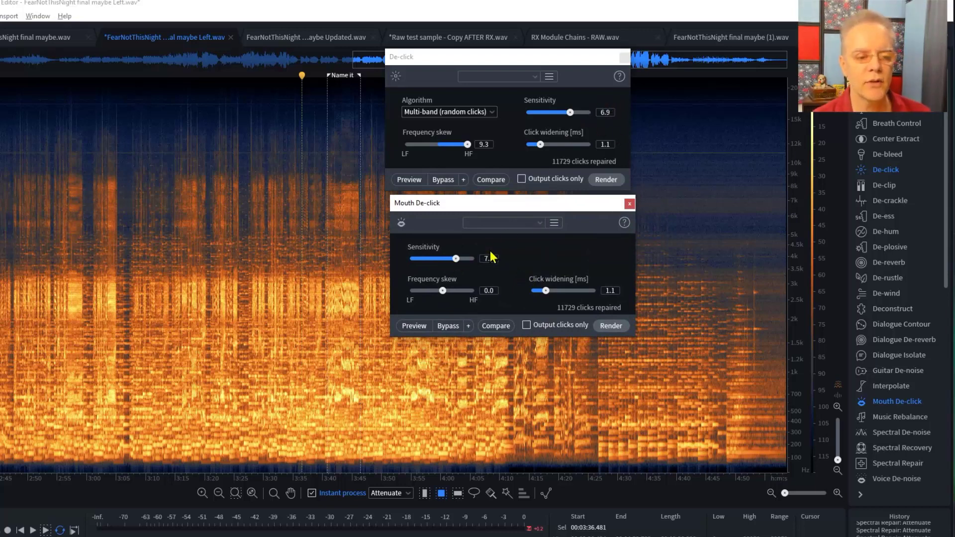
Step: Arrange the De-click and Mouth De-click windows side by side to compare their sensitivity, frequency skew and click widening settings
click(532, 60)
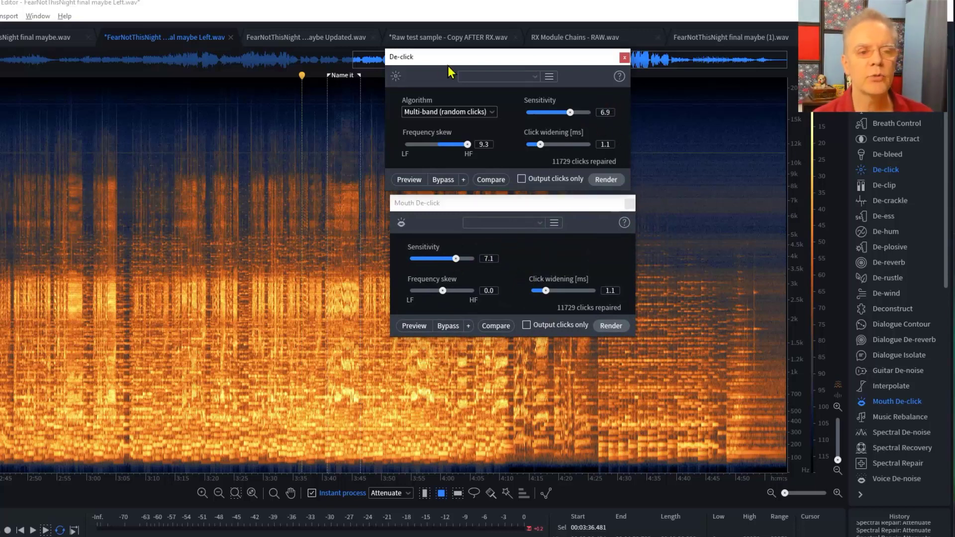
drag(557, 210, 659, 264)
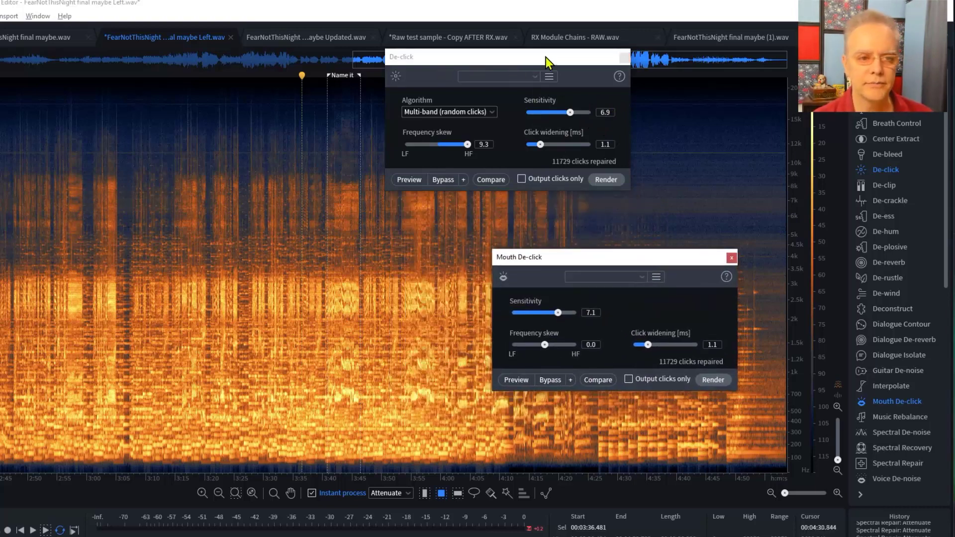
drag(545, 57, 243, 183)
drag(616, 259, 612, 197)
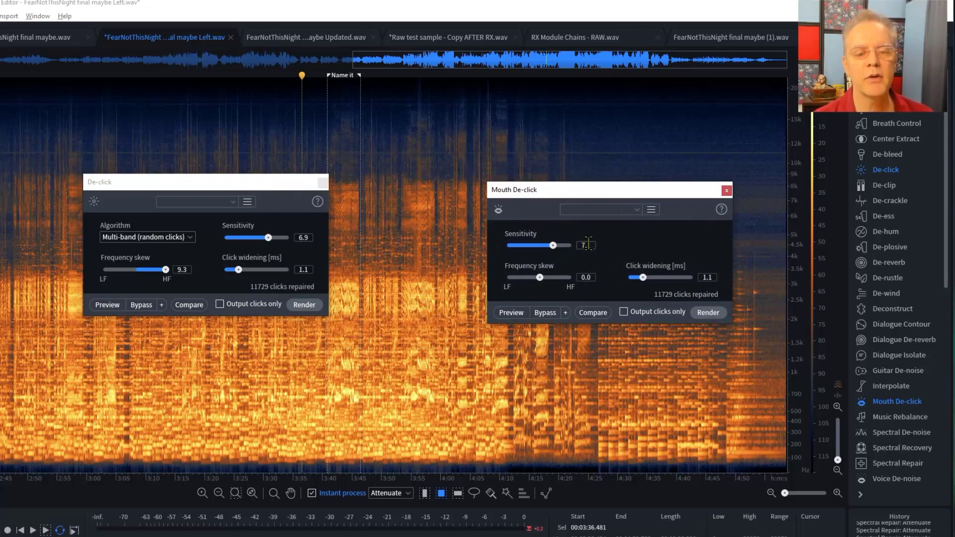
click(299, 236)
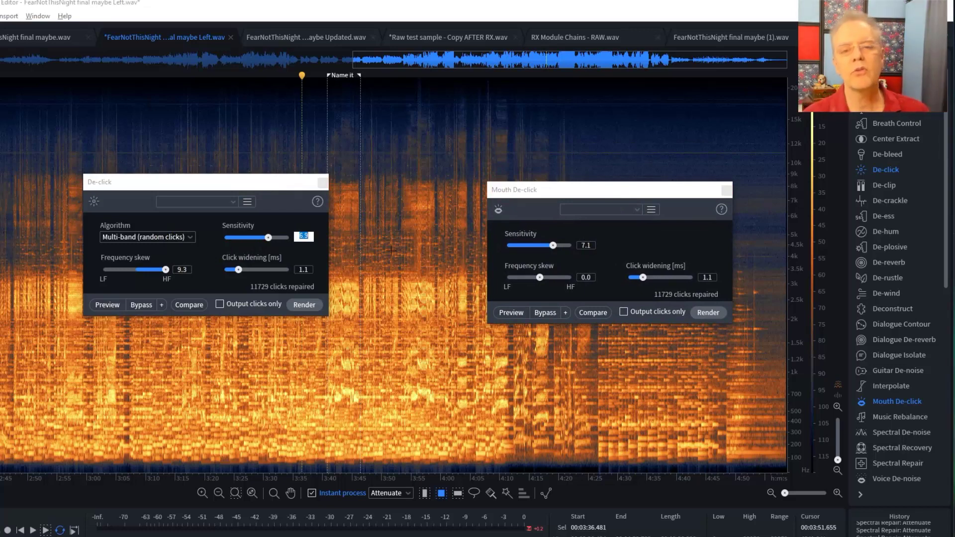
Step: Close the Mouth De-click and De-click modules without rendering
click(728, 192)
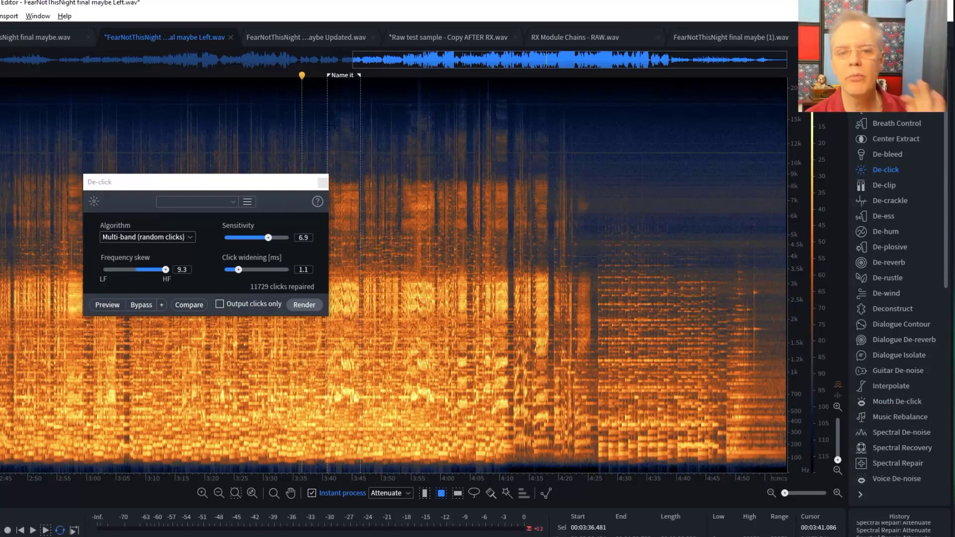
click(352, 188)
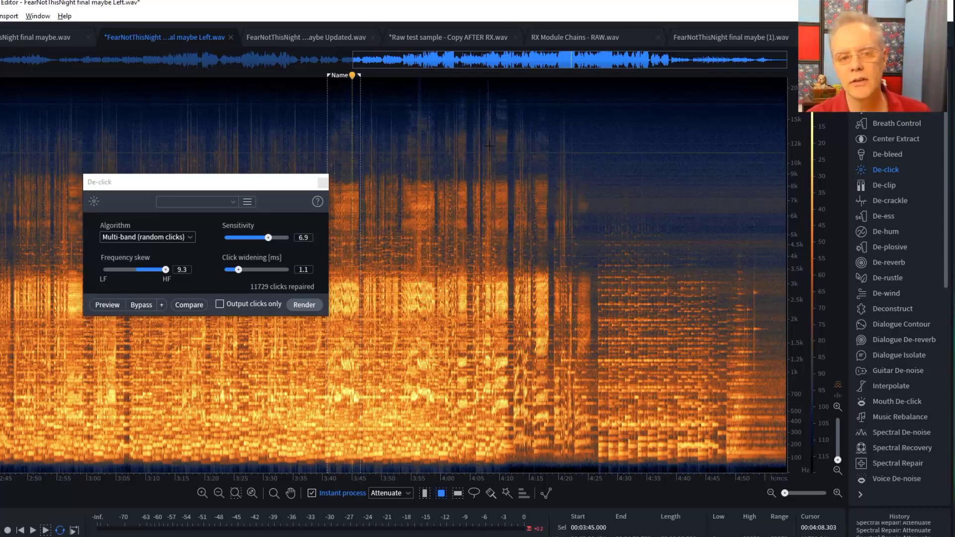
click(323, 182)
click(335, 234)
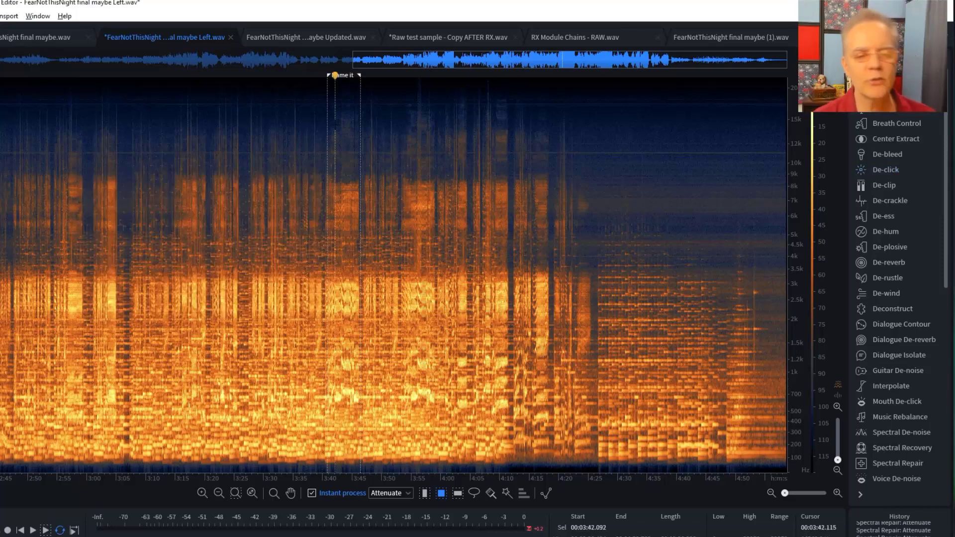
Step: Review the De-click module's sensitivity setting against the marked region, and close the module without rendering
scroll(335, 124, up, 3)
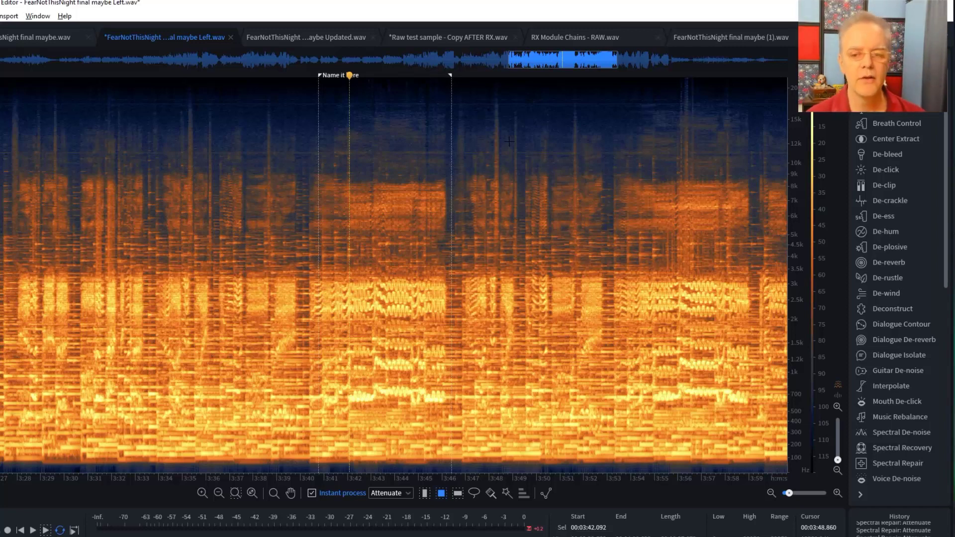
click(887, 171)
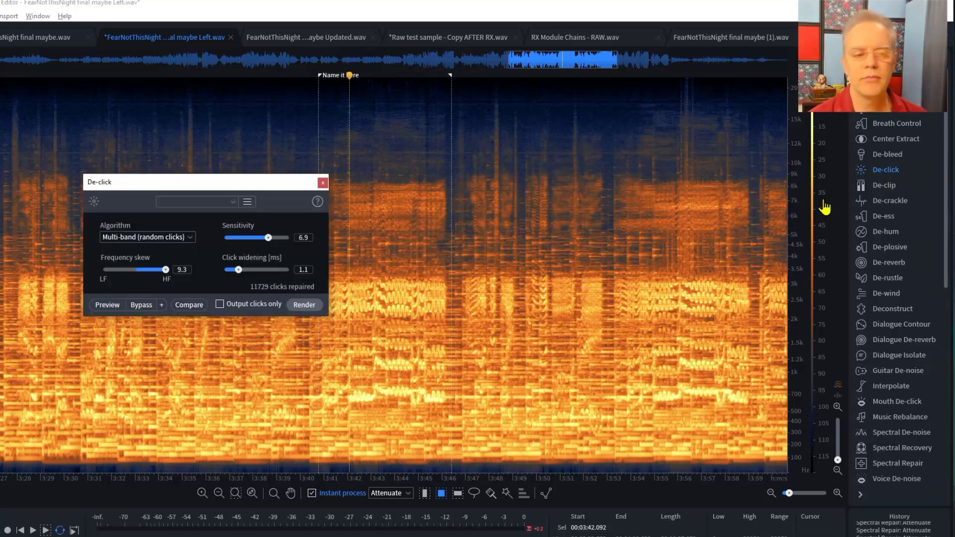
click(303, 237)
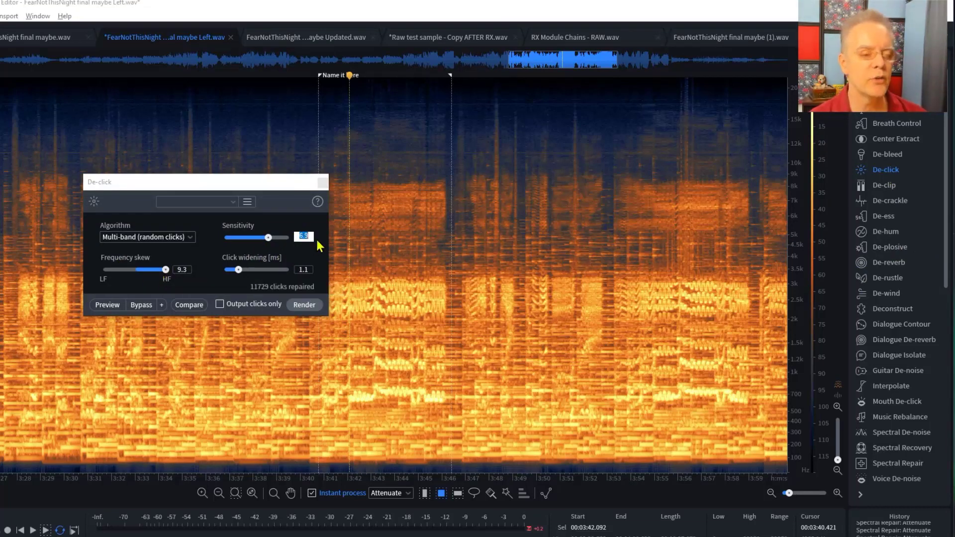
click(323, 183)
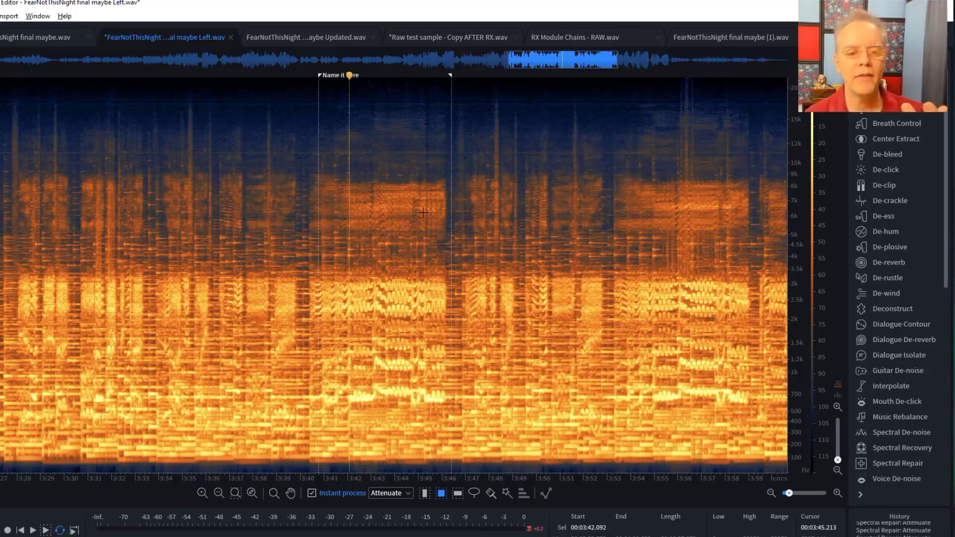
Step: Play short stretches of the background noise at the beginning of the file, from about 0.6 s and from 0 s
click(143, 204)
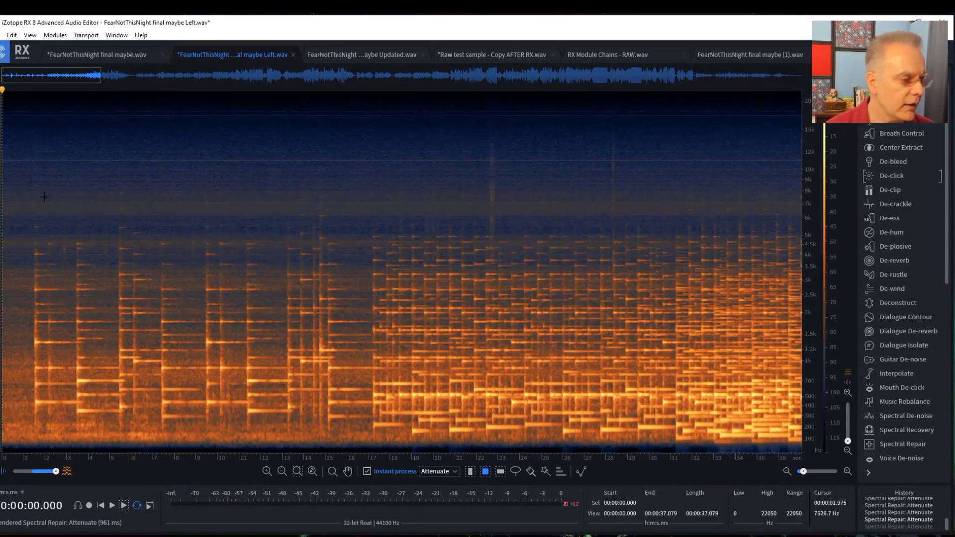
click(16, 197)
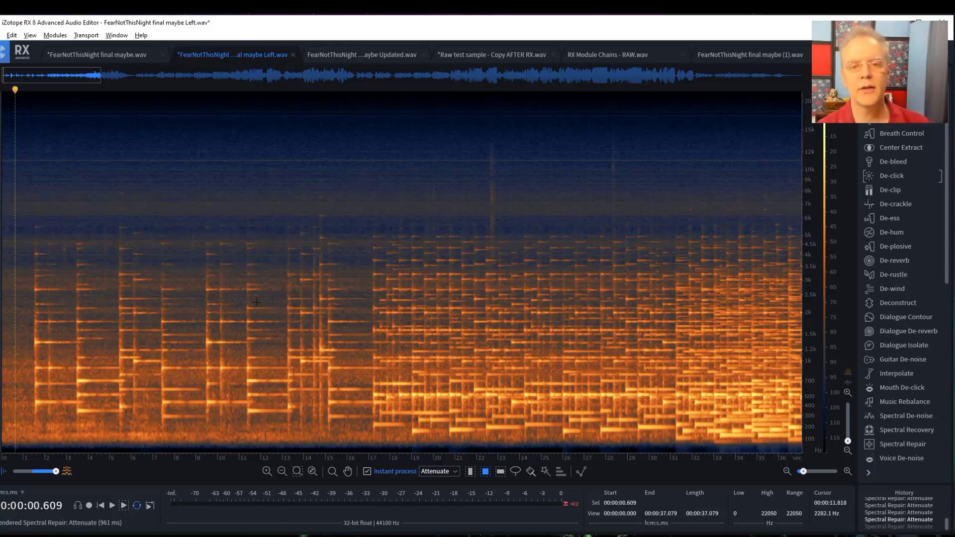
key(space)
key(space)
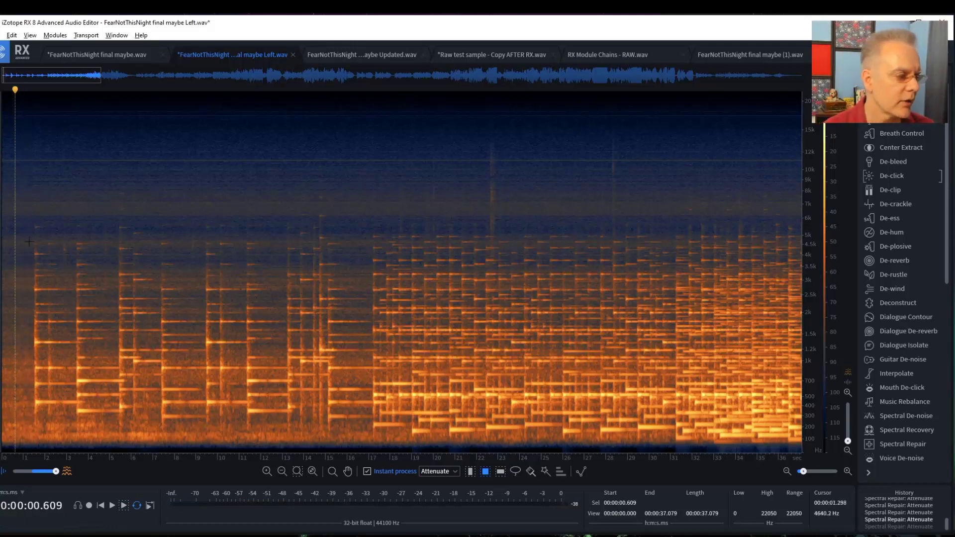
click(2, 227)
key(space)
key(space)
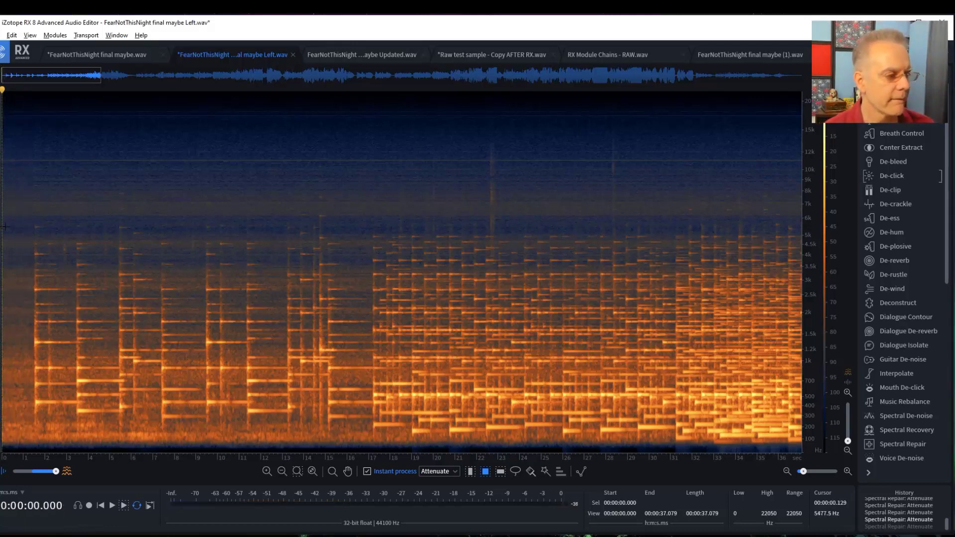
Step: Turn off instant processing and make a time selection of about 1.1 s over the background noise at the file's start
key(space)
key(space)
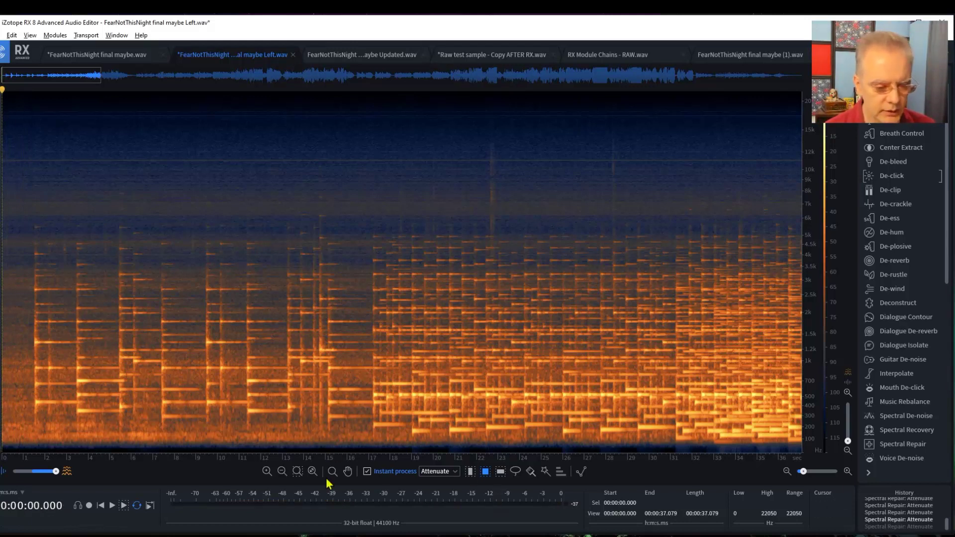
click(371, 475)
click(470, 471)
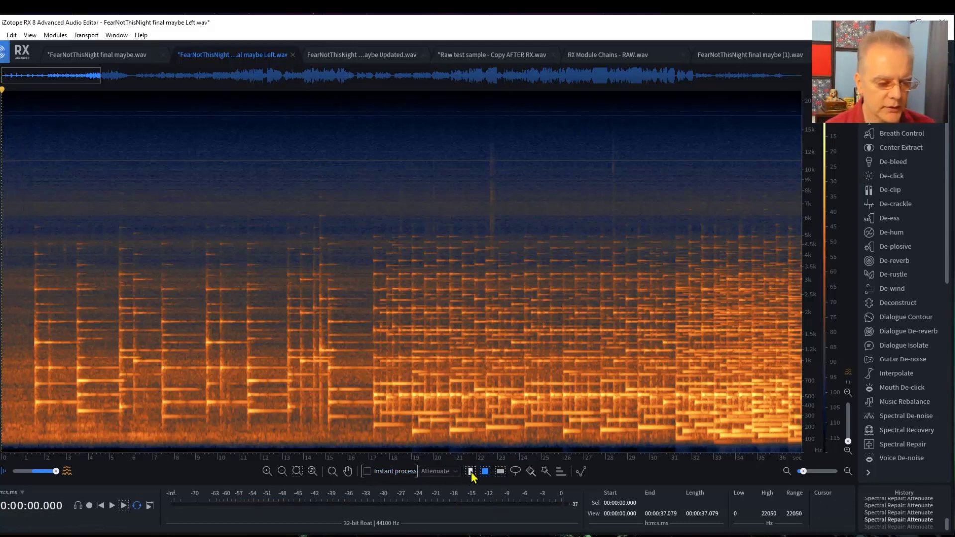
drag(29, 344, 7, 350)
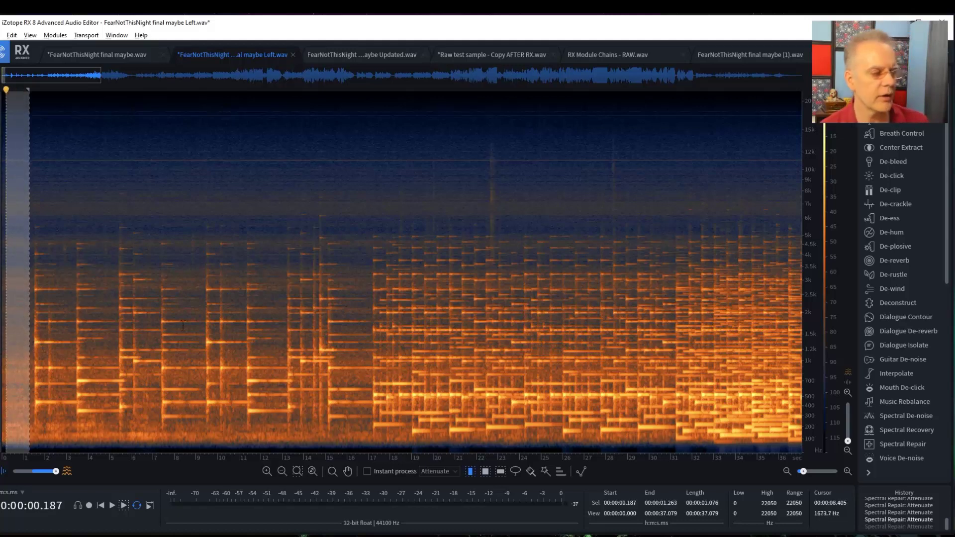
Step: Play the selected opening noise, then reselect about 0.26 to 1.38 s and play that stretch
key(space)
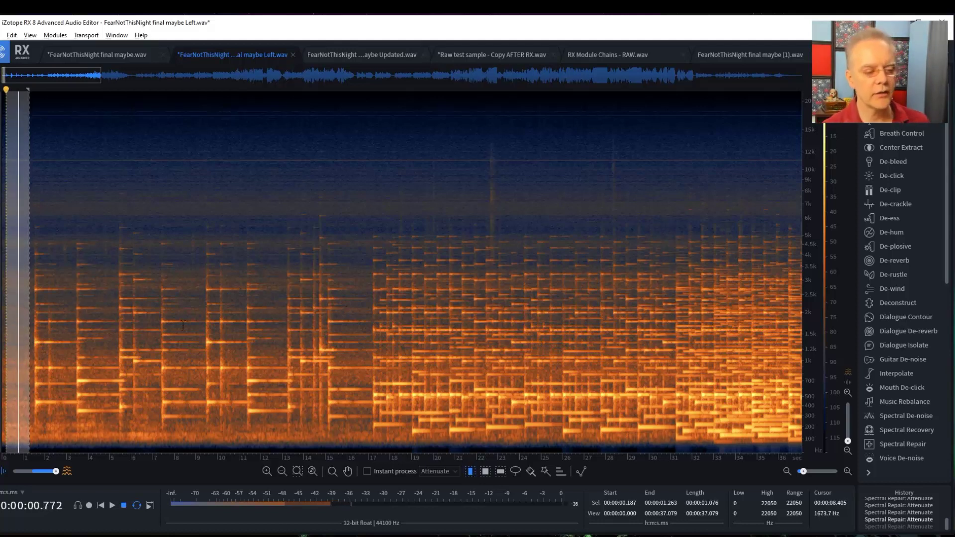
key(space)
click(120, 200)
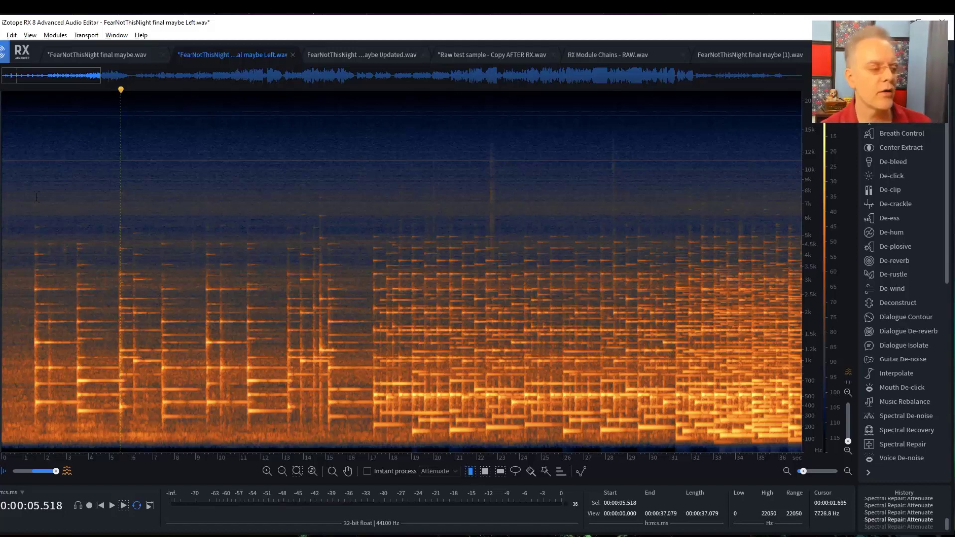
drag(32, 279, 8, 325)
key(space)
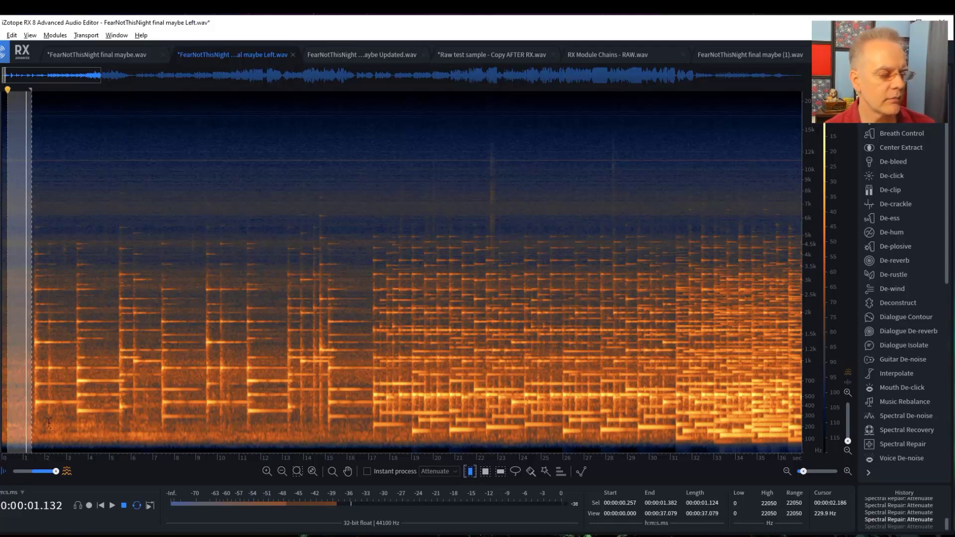
click(58, 214)
Step: Select the noise from about 0.33 to 1.22 s and learn it as the Spectral De-noise noise profile
drag(29, 218, 11, 223)
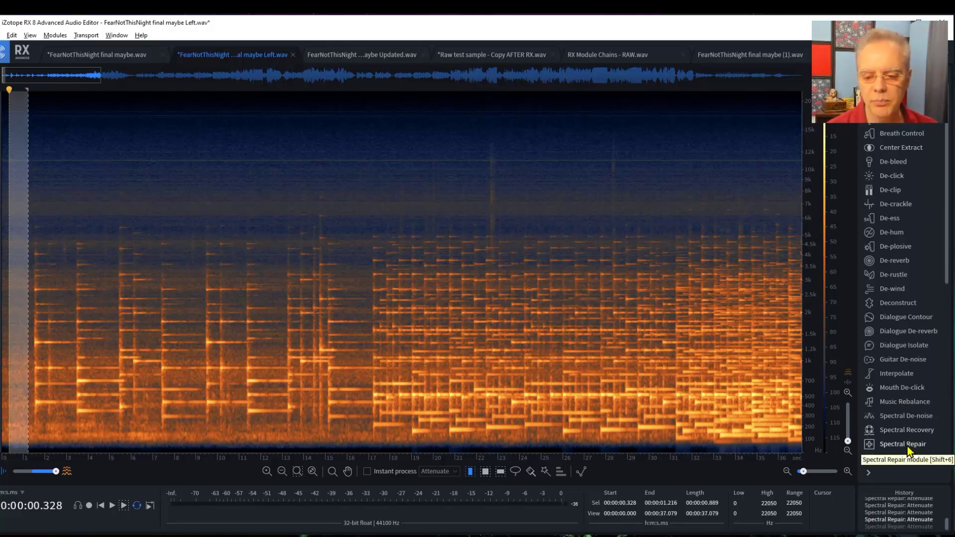
click(911, 421)
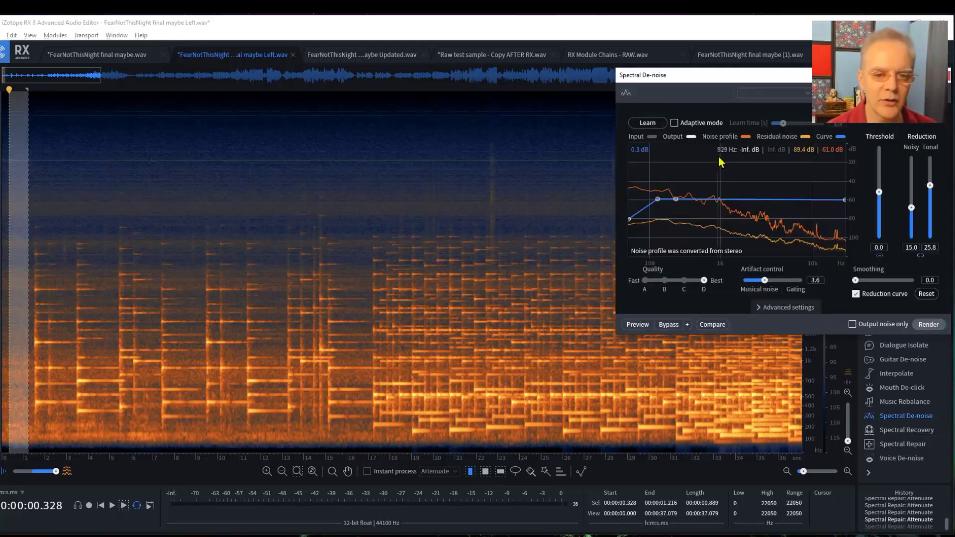
mouse_move(770, 82)
mouse_down()
mouse_move(341, 89)
mouse_move(292, 110)
mouse_up()
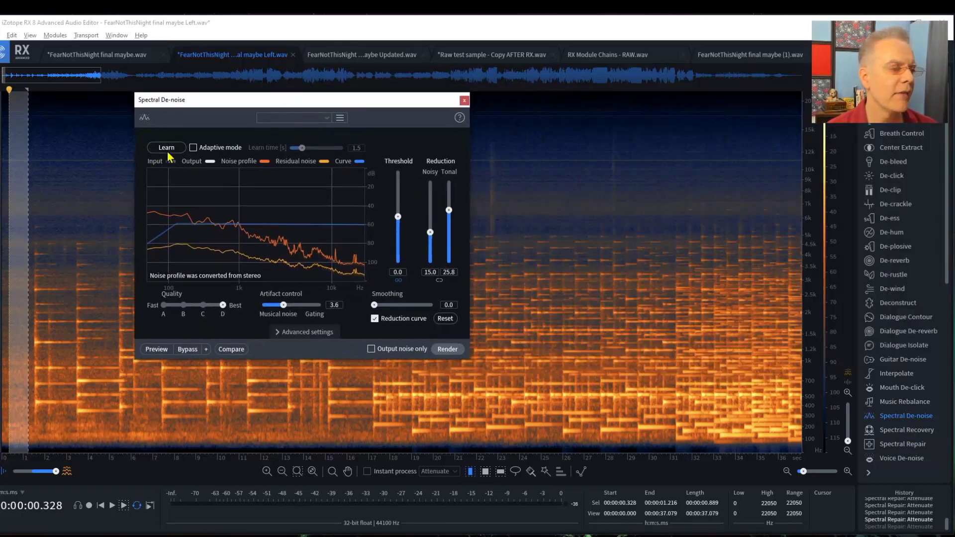
click(167, 149)
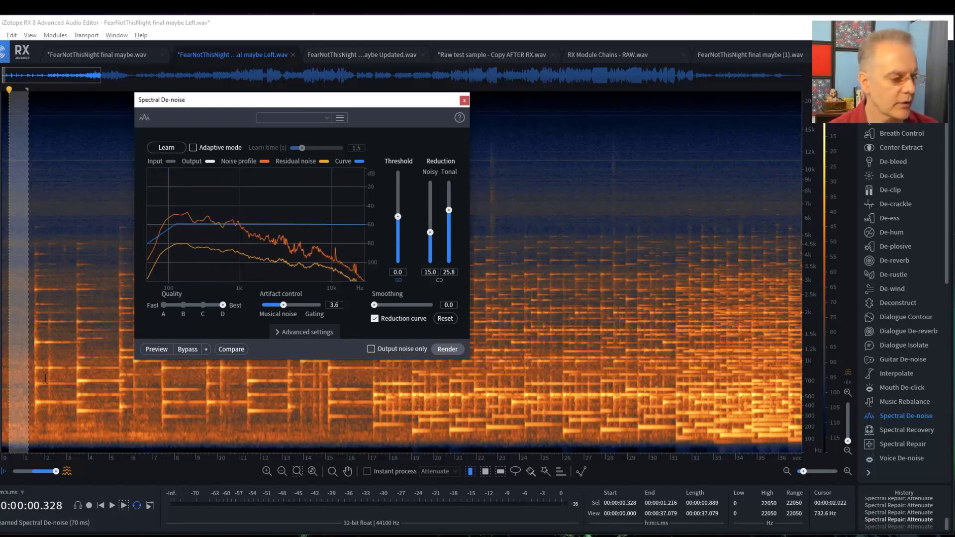
Step: Render Spectral De-noise on the selected noise and check the waveform statistics of about 0.51 to 1.0 s
click(453, 351)
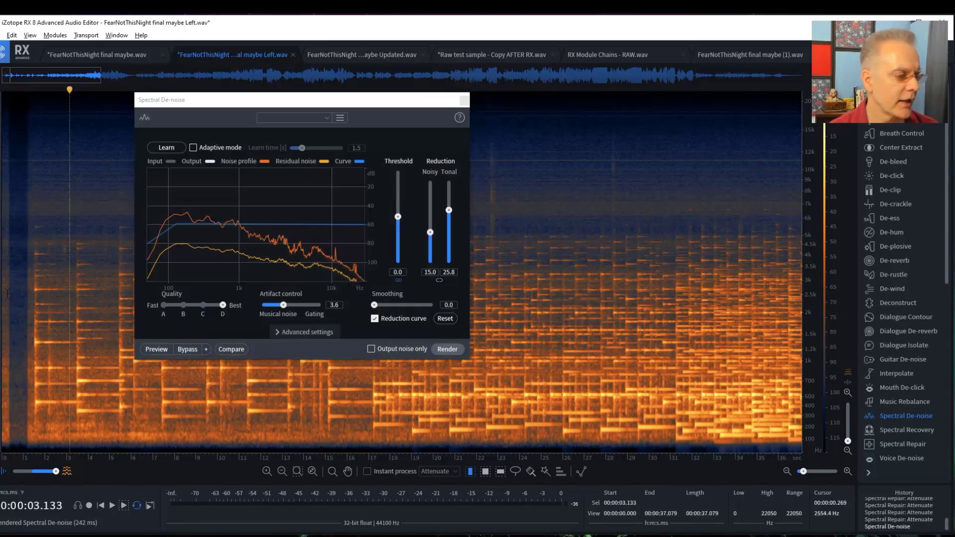
drag(12, 305, 24, 305)
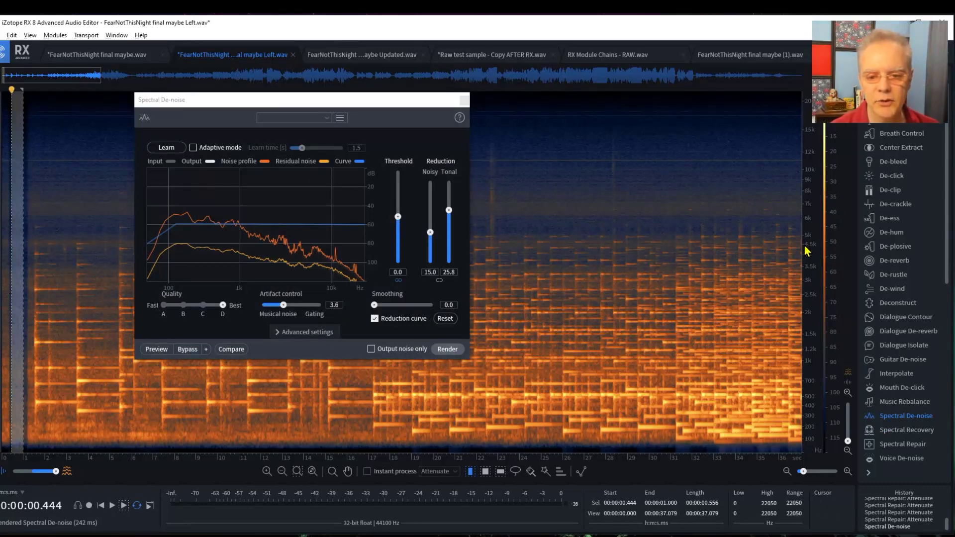
click(23, 282)
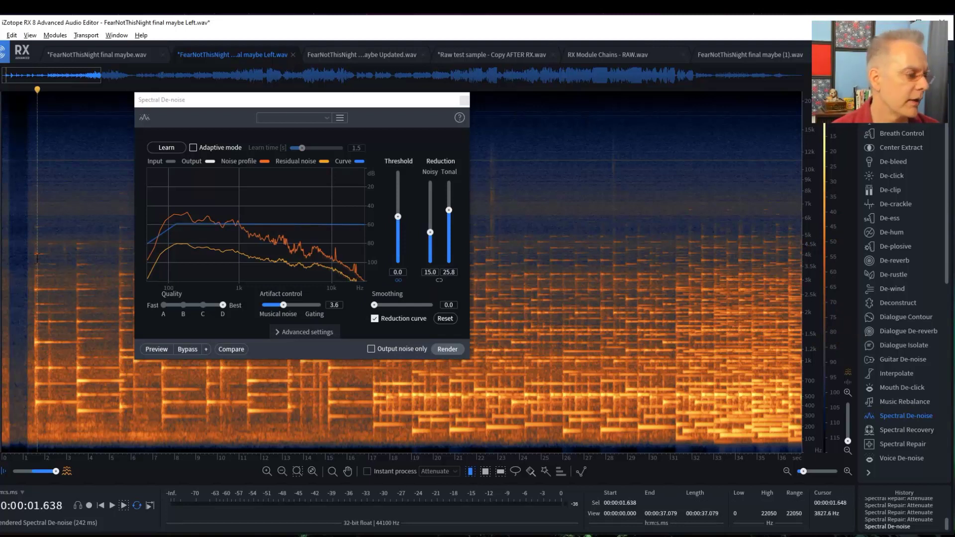
drag(23, 282, 14, 286)
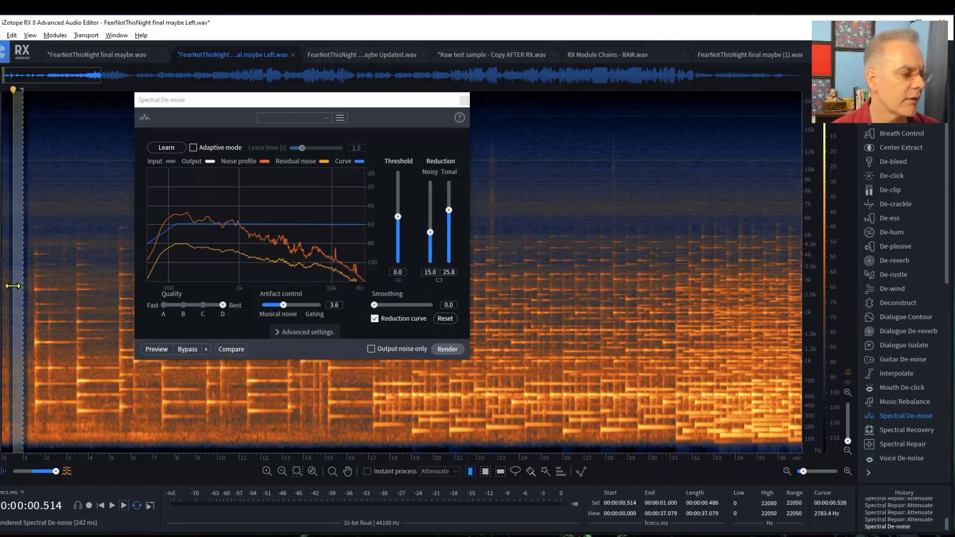
key(alt+shift+w)
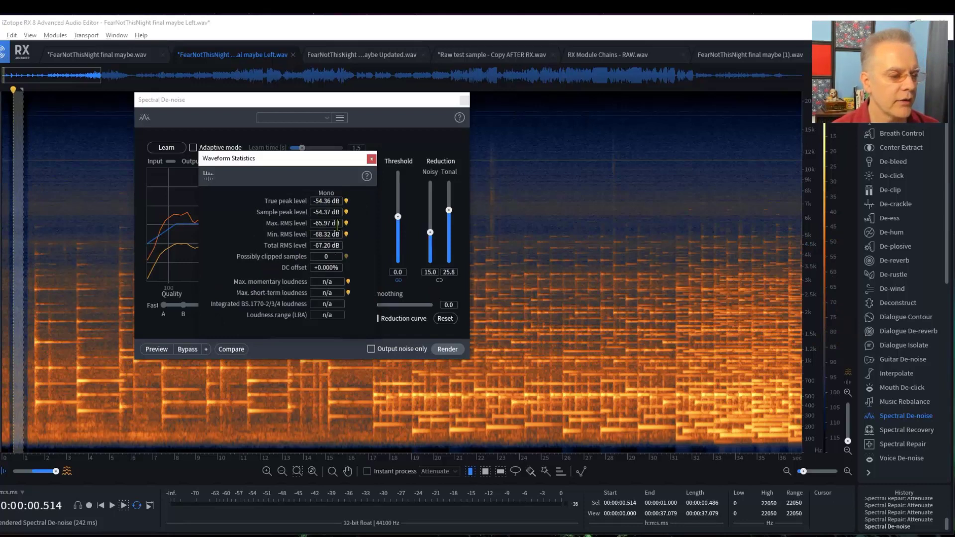
click(370, 160)
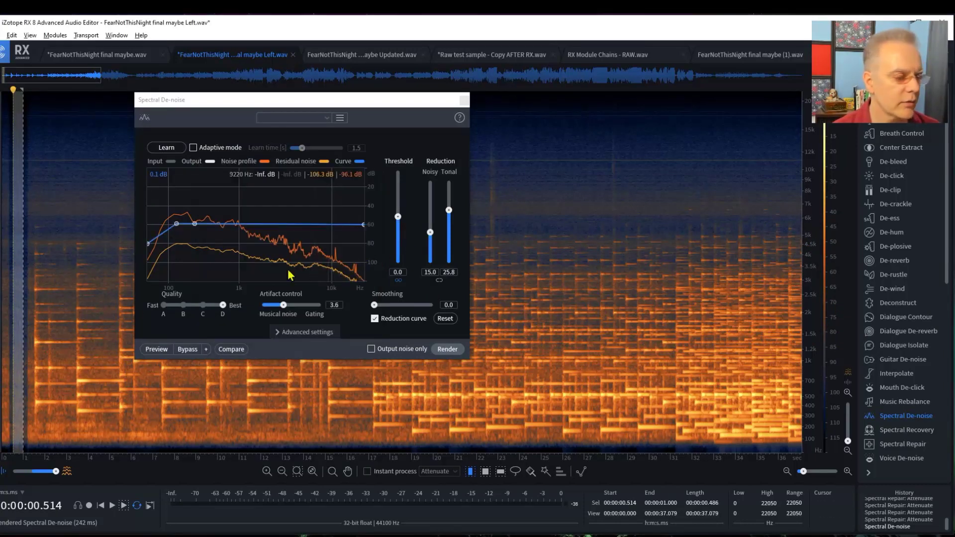
Step: Undo the Spectral De-noise render on the opening noise and clear the time selection
click(18, 258)
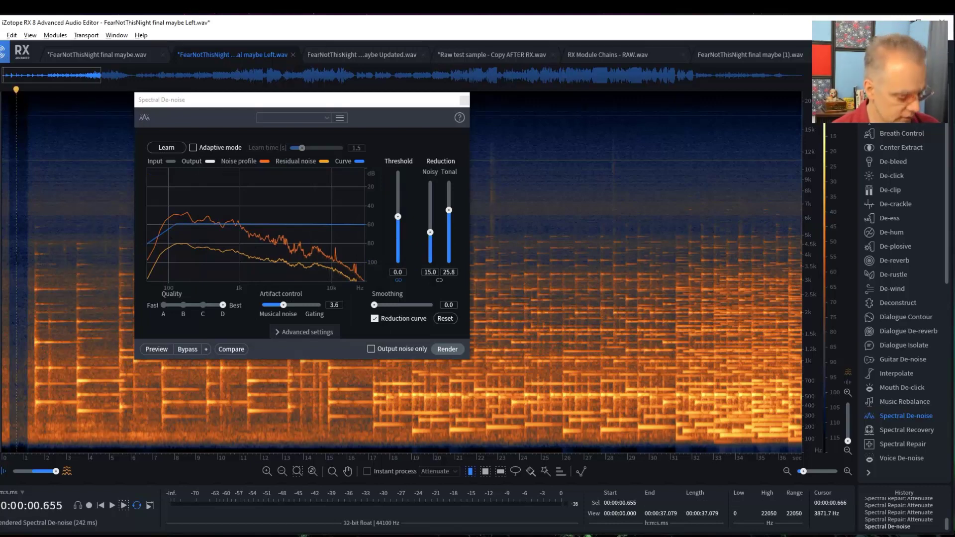
click(52, 258)
click(32, 254)
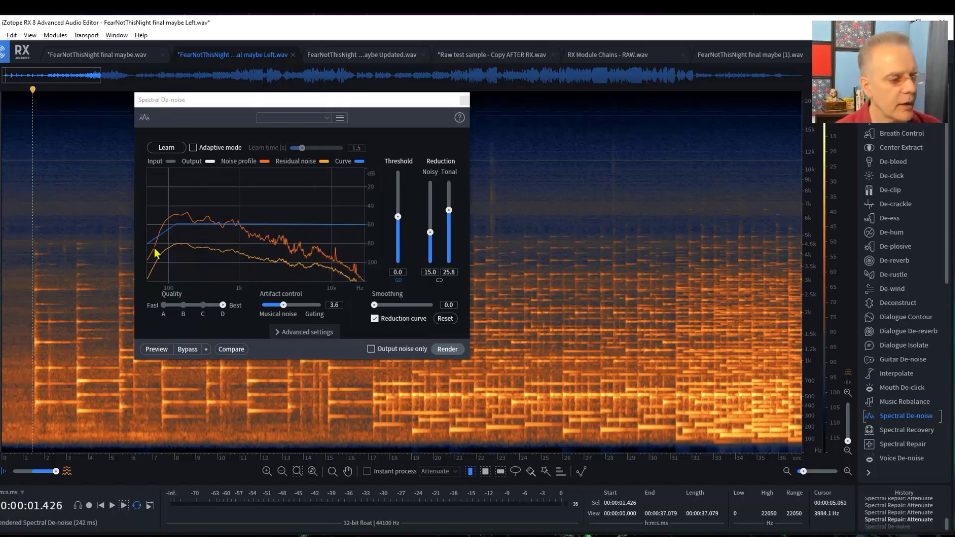
click(449, 350)
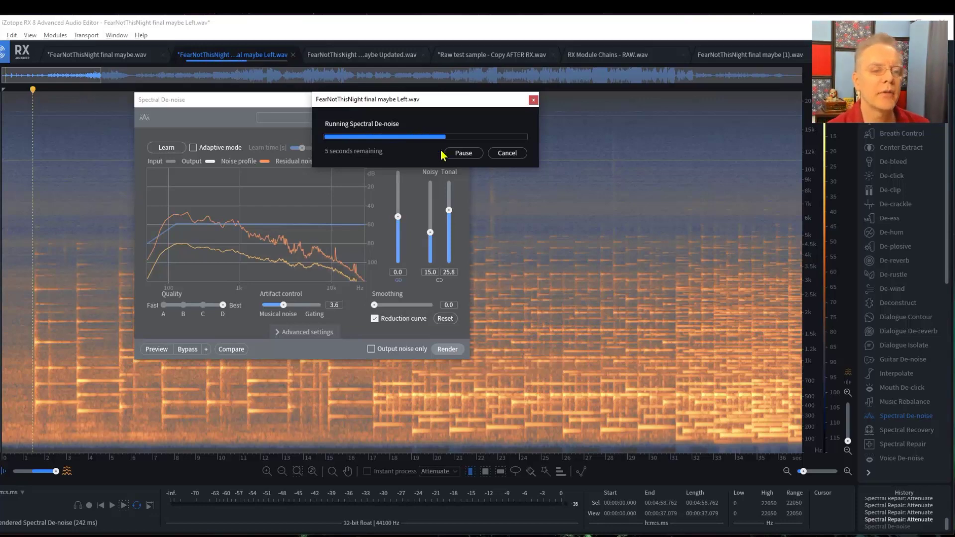
click(510, 154)
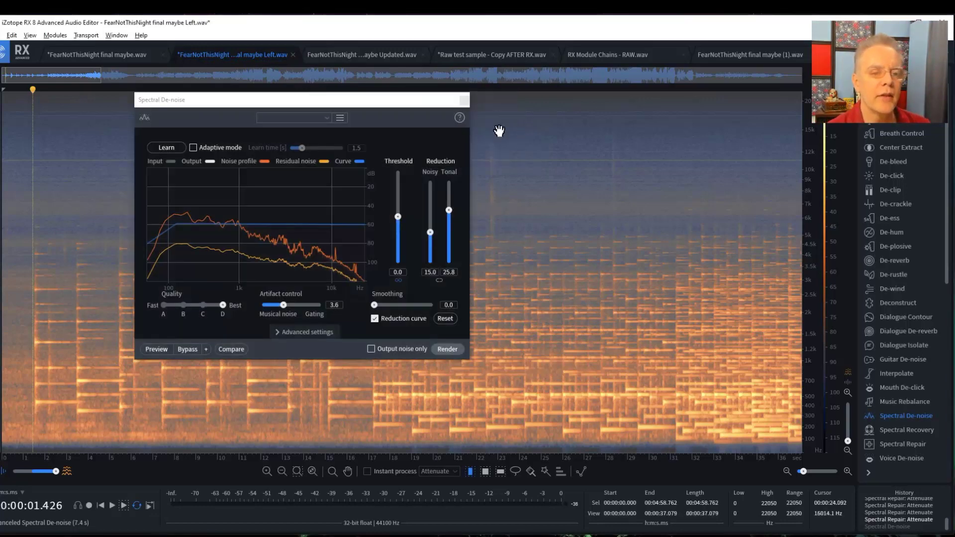
click(463, 99)
Step: Play the opening bars from about 0.8 s without noise reduction applied
click(19, 204)
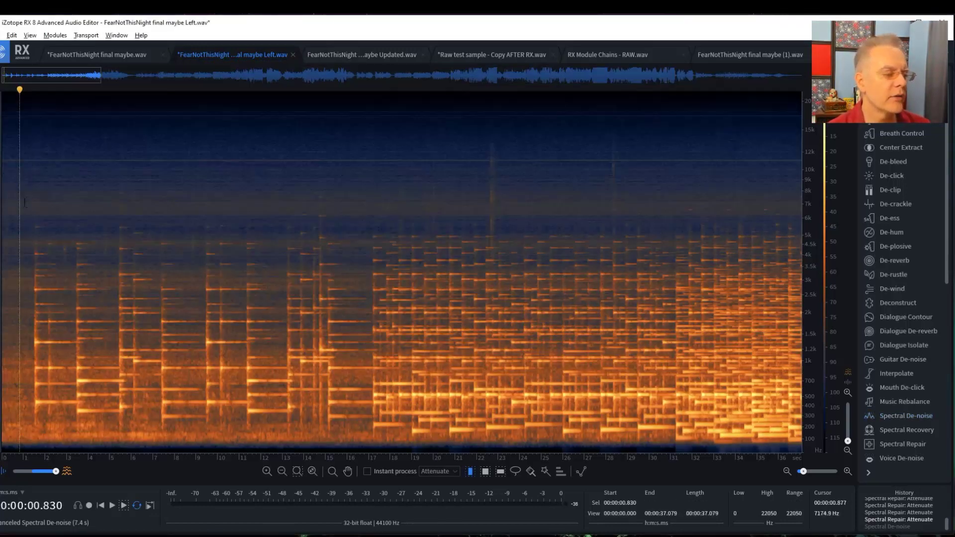
key(space)
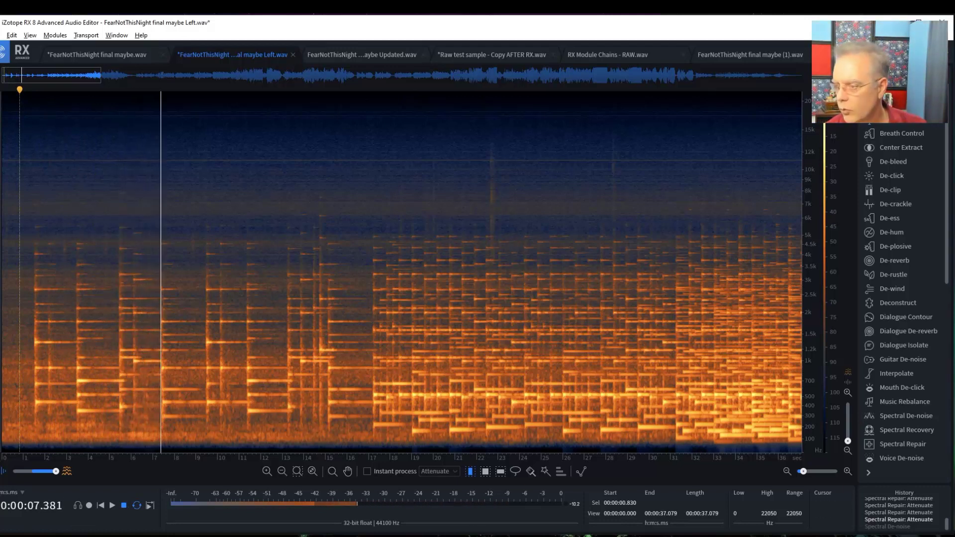
key(space)
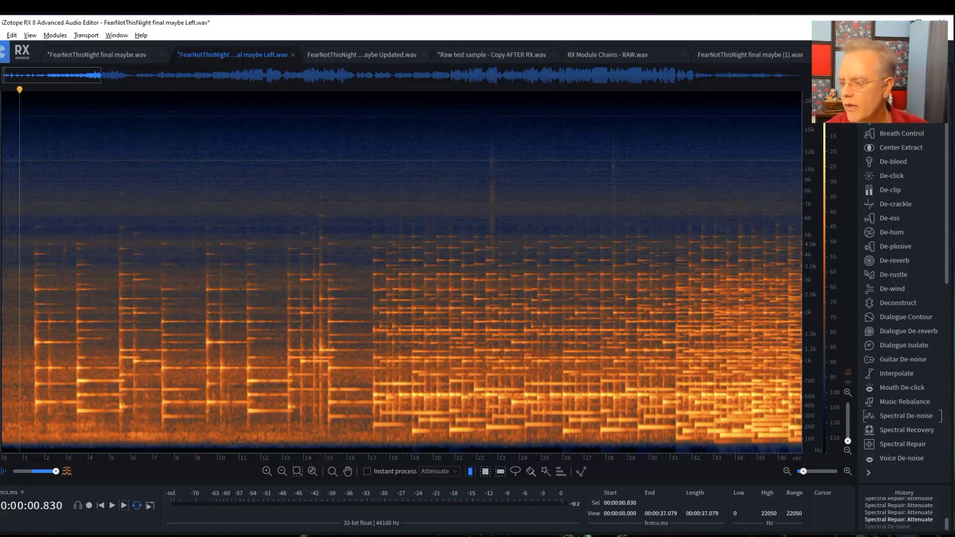
Step: Render Spectral De-noise on the whole file with the learned noise profile and close the module
click(23, 269)
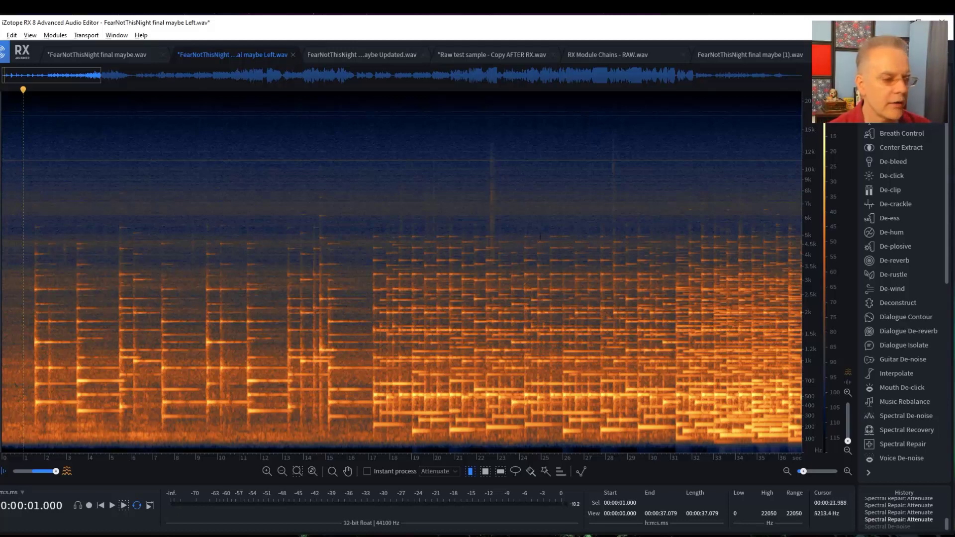
click(907, 418)
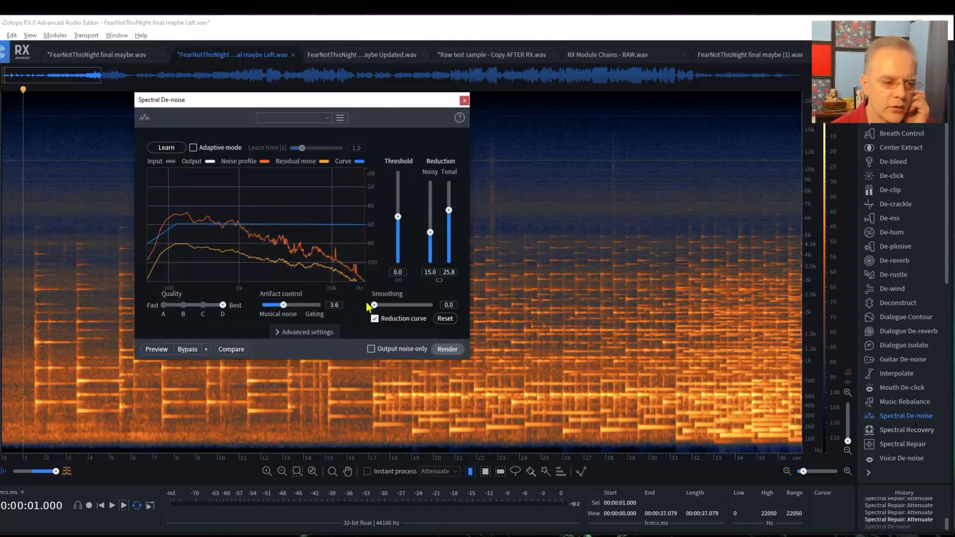
click(452, 350)
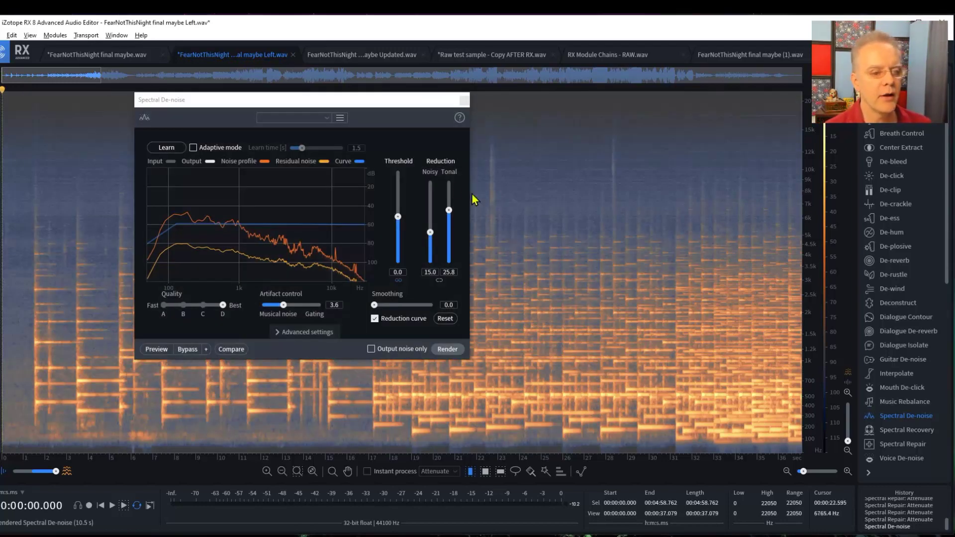
click(463, 101)
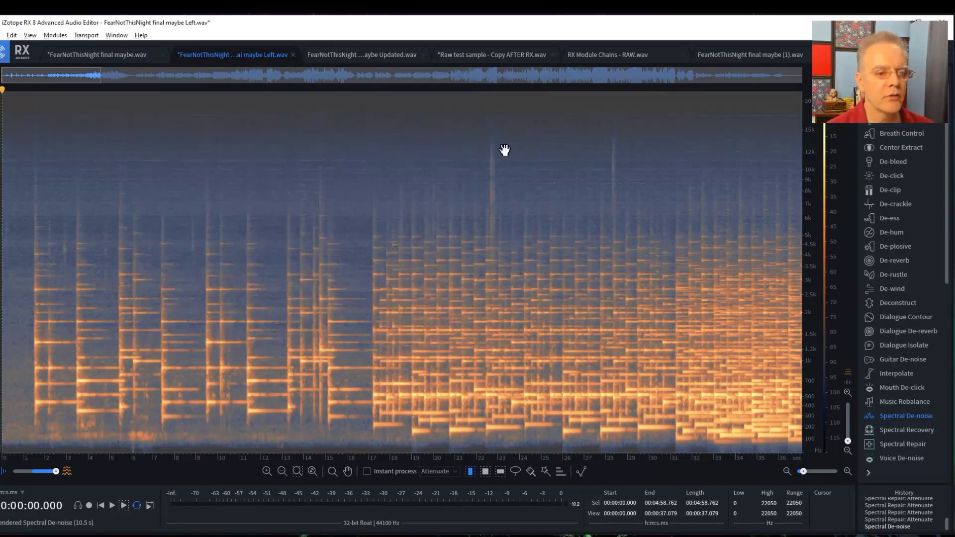
Step: Play the de-noised opening bars from about 0.7 s
click(535, 148)
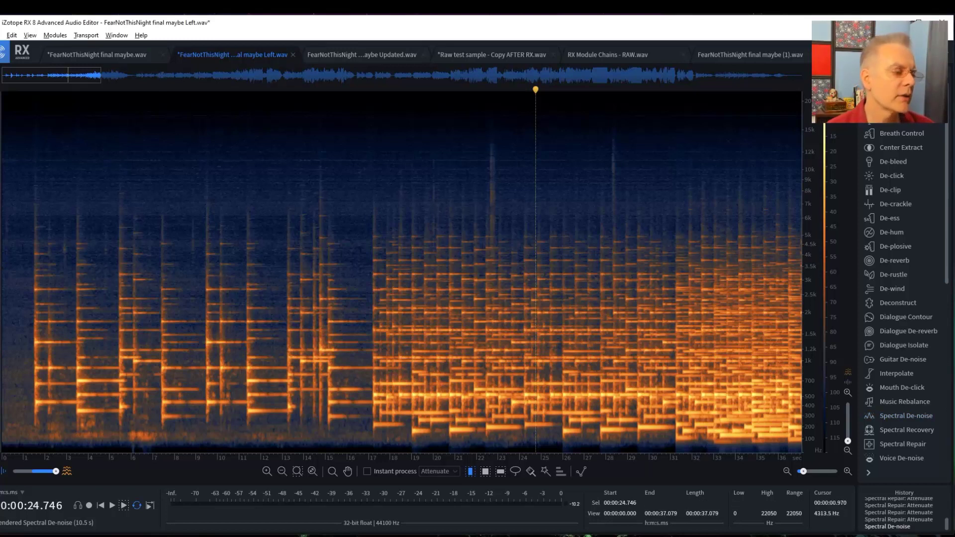
click(16, 252)
key(space)
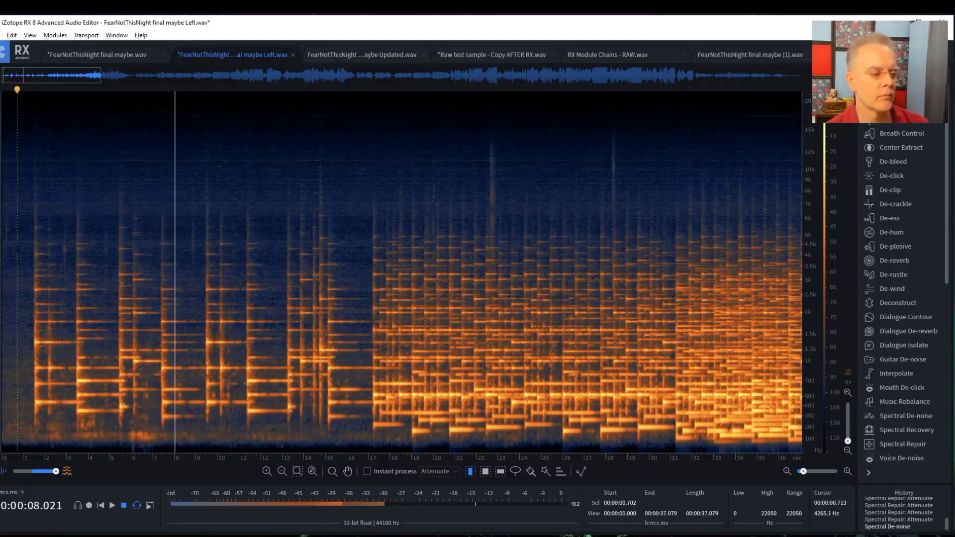
key(space)
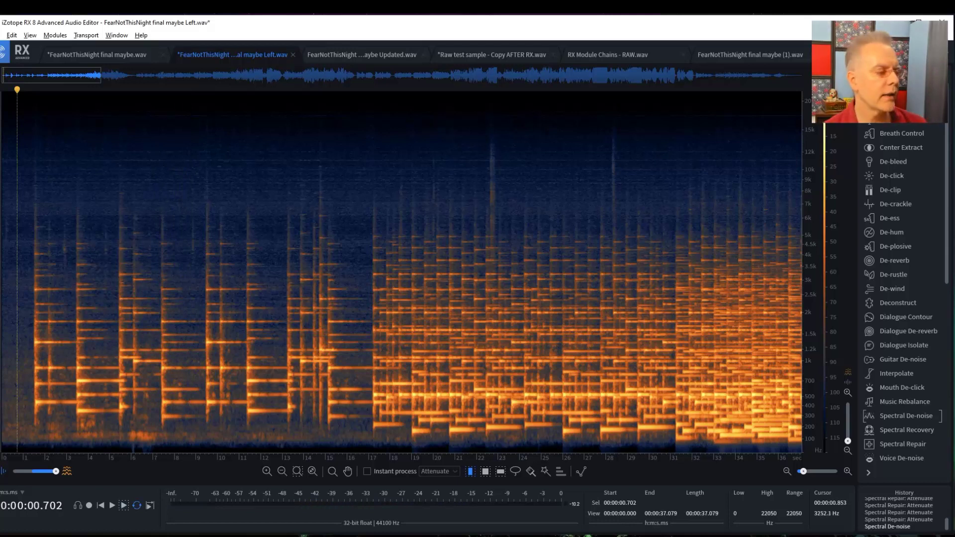
Step: Select the opening noise from about 0.19 to 1.0 s, play it, and clear the selection
drag(23, 286, 7, 288)
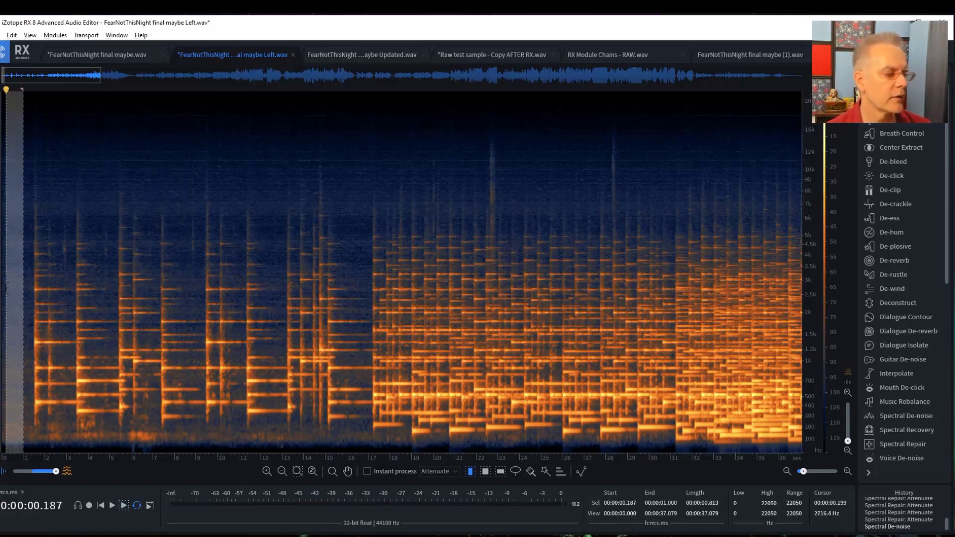
key(space)
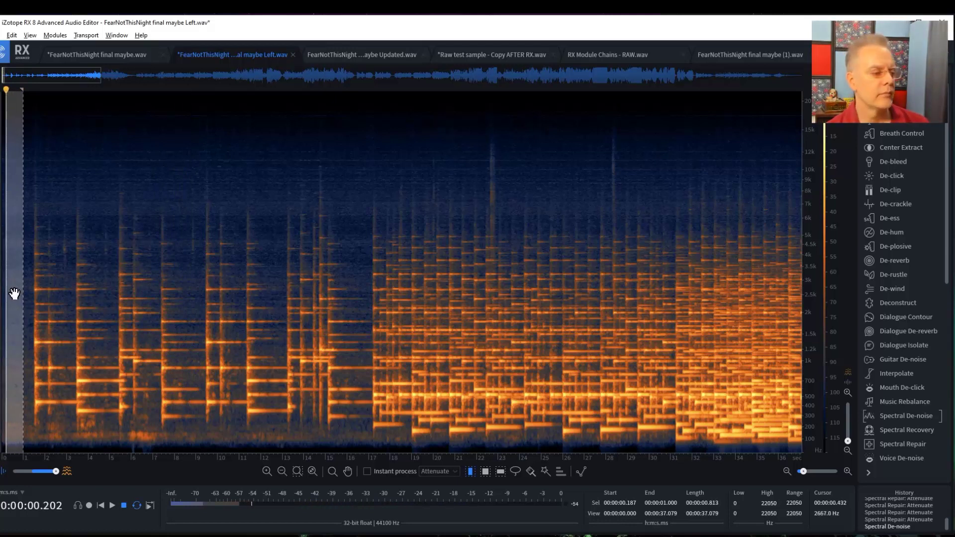
drag(23, 293, 26, 294)
click(125, 298)
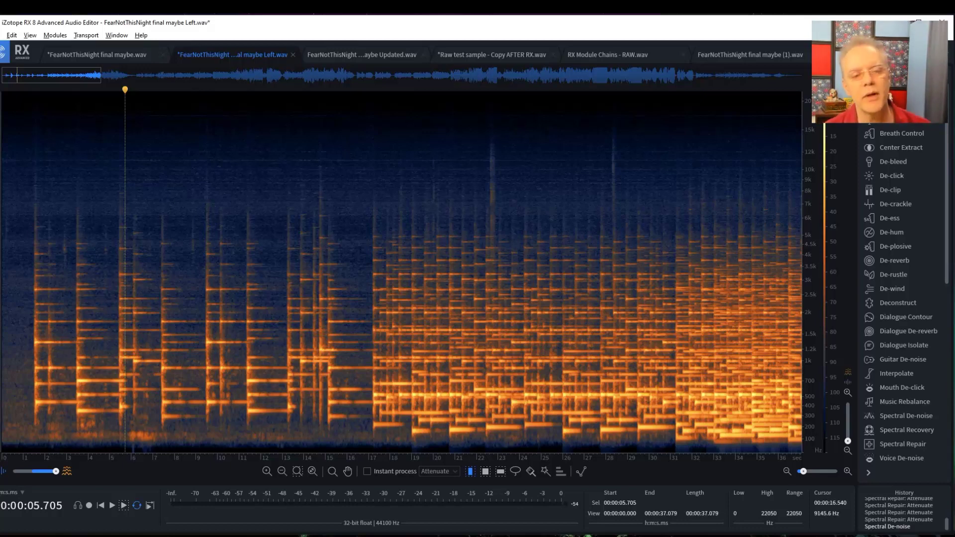
Step: Show the whole file in the spectrogram and place the playhead at about 3:21.7
click(545, 184)
scroll(590, 191, down, 5)
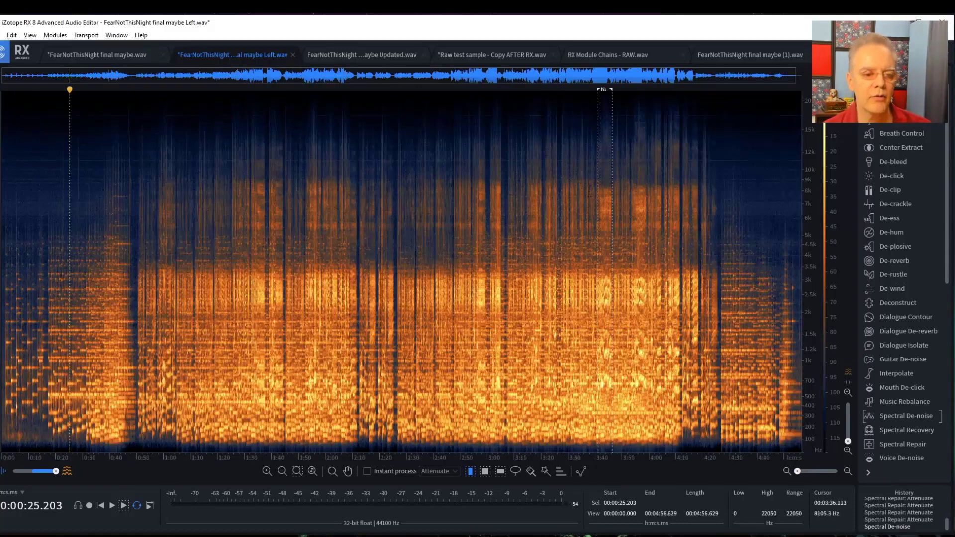
click(546, 170)
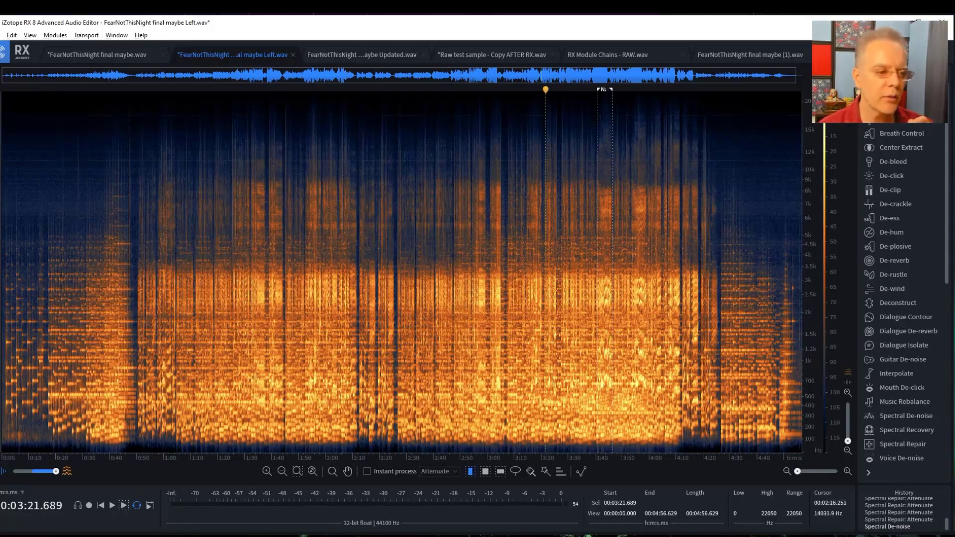
Step: Zoom the spectrogram in to about 1:37–2:13 and examine the de-noised audio, placing the playhead at about 1:39.7
click(311, 155)
scroll(413, 156, up, 3)
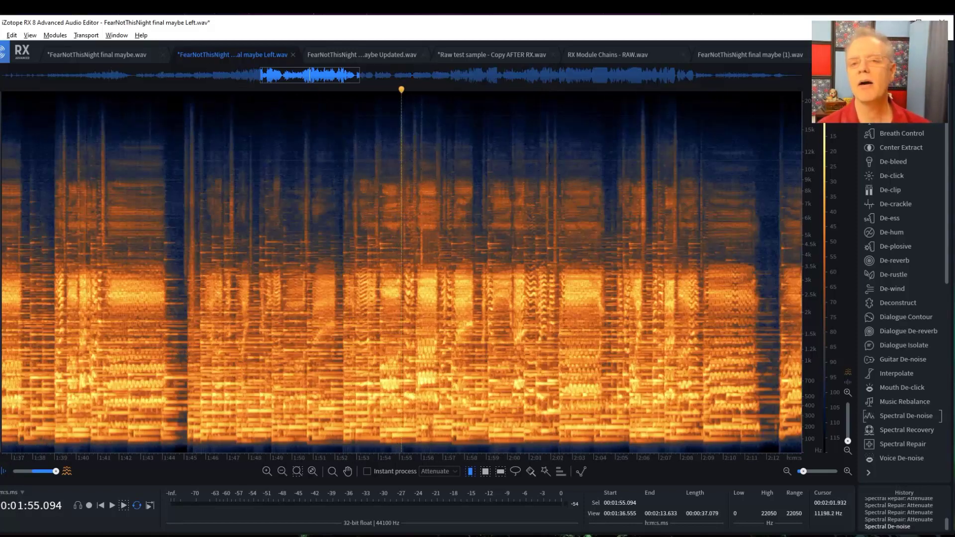
click(334, 156)
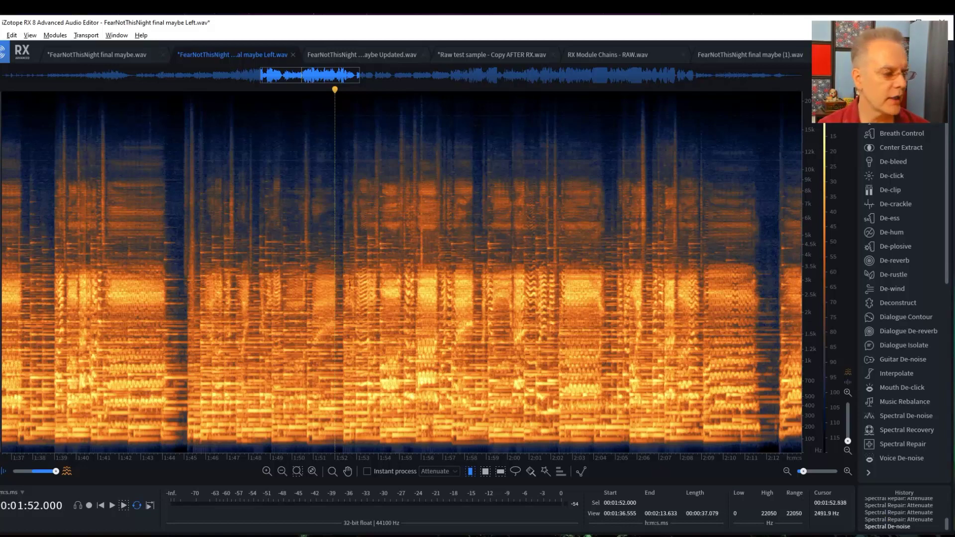
click(70, 180)
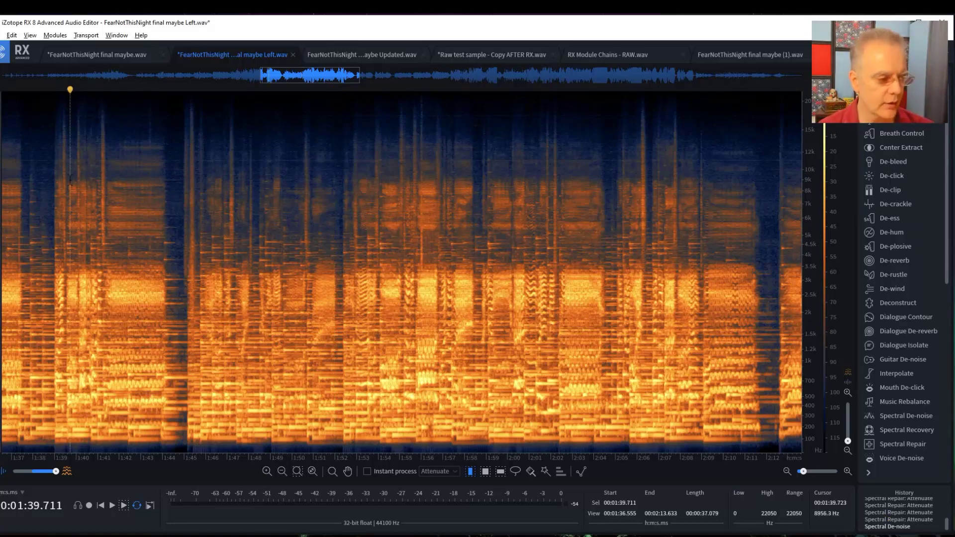
Step: Play the opening from the start of the file with Spectral De-noise undone, and restore the de-noised version
key(Home)
click(29, 260)
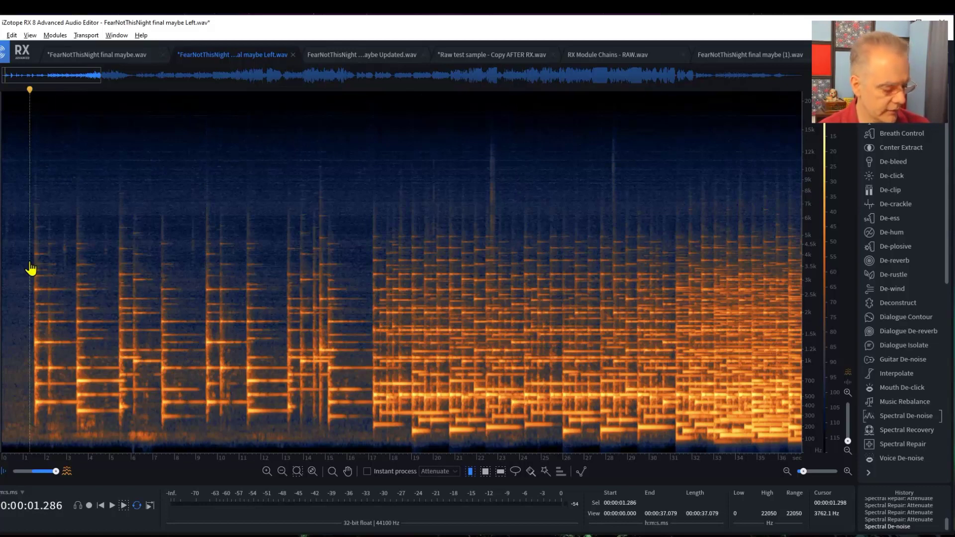
key(ctrl+a)
key(ctrl+d)
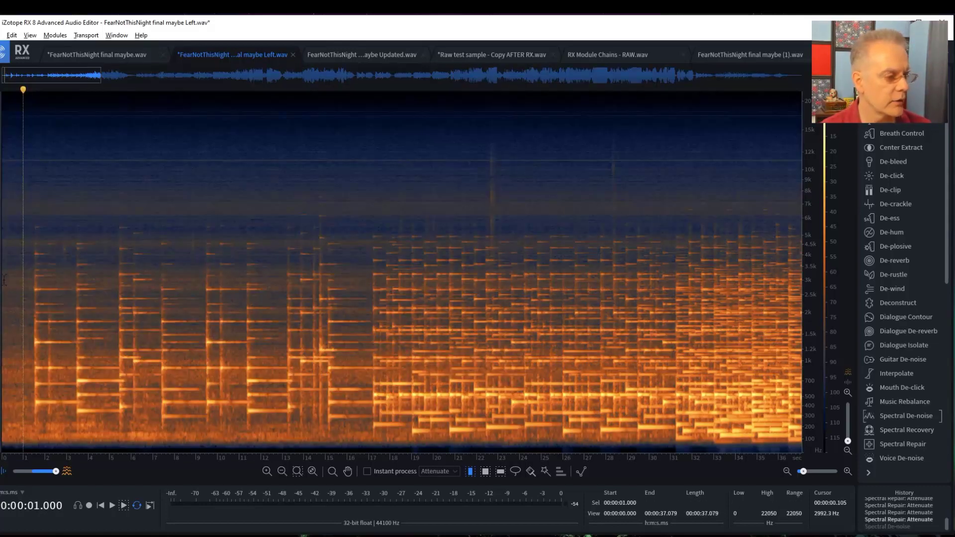
key(space)
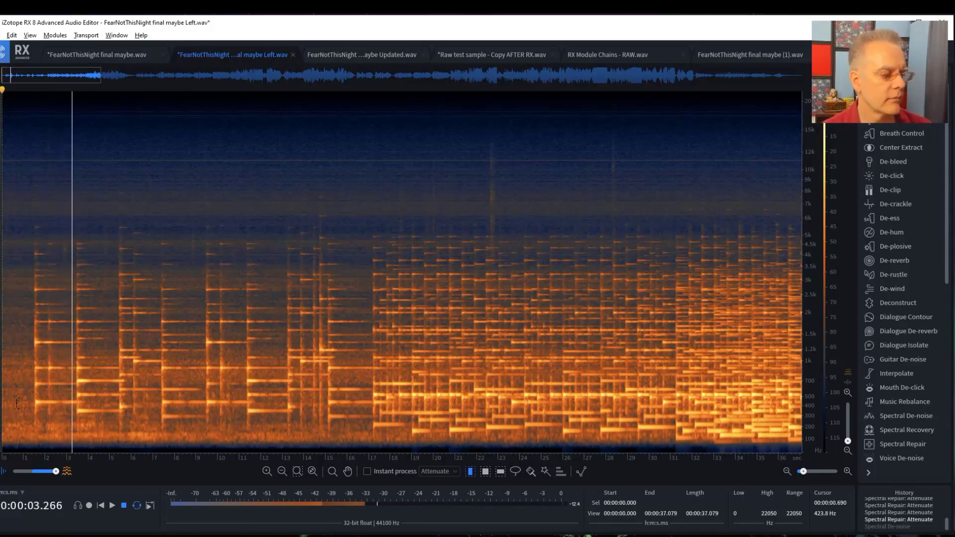
key(space)
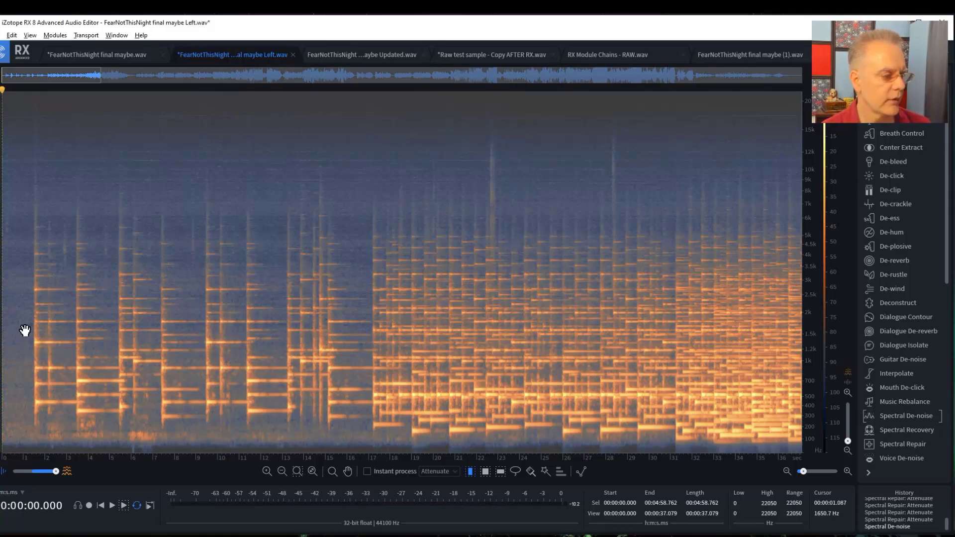
Step: Play the de-noised opening from 1.0 s for comparison
click(23, 330)
key(space)
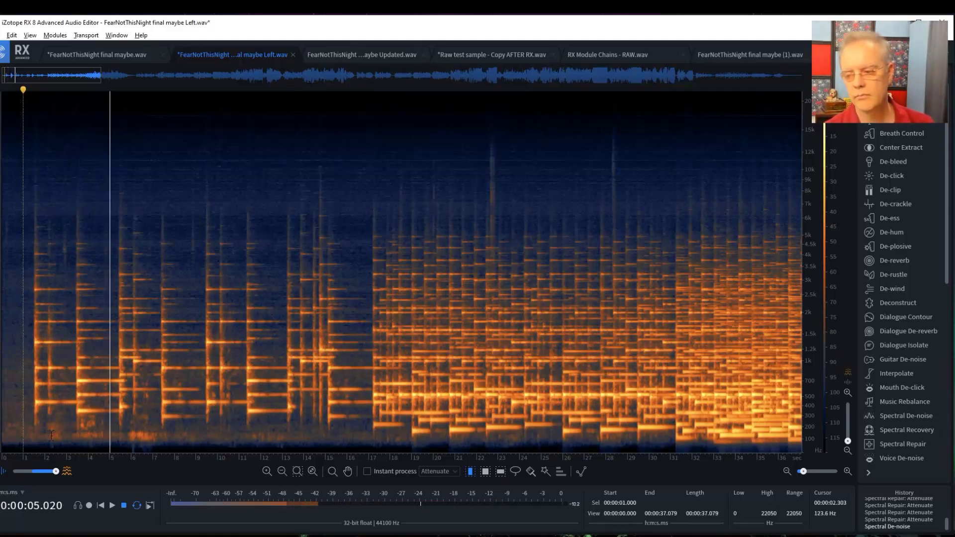
key(space)
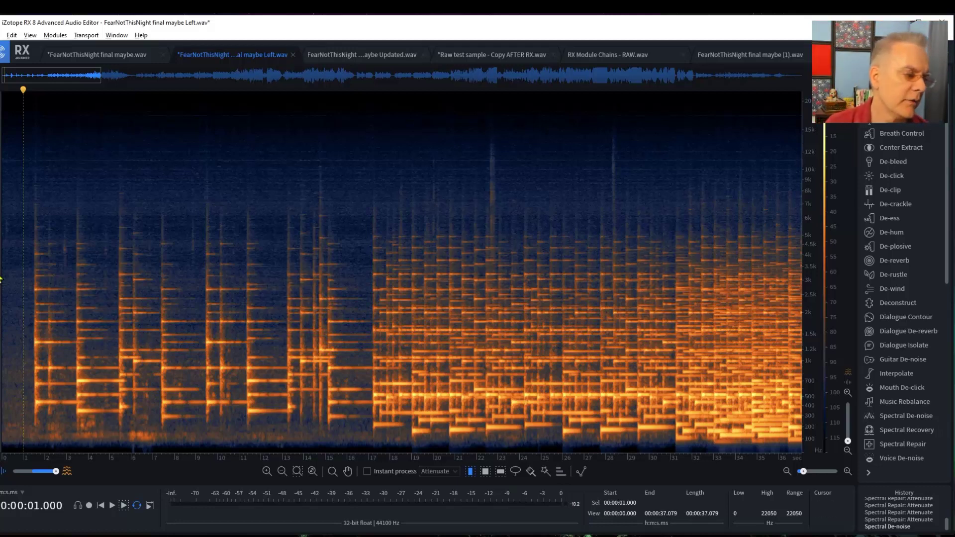
Step: Select the opening noise from about 0.33 to 1.19 s and show its Waveform Statistics
click(26, 271)
drag(28, 271, 9, 272)
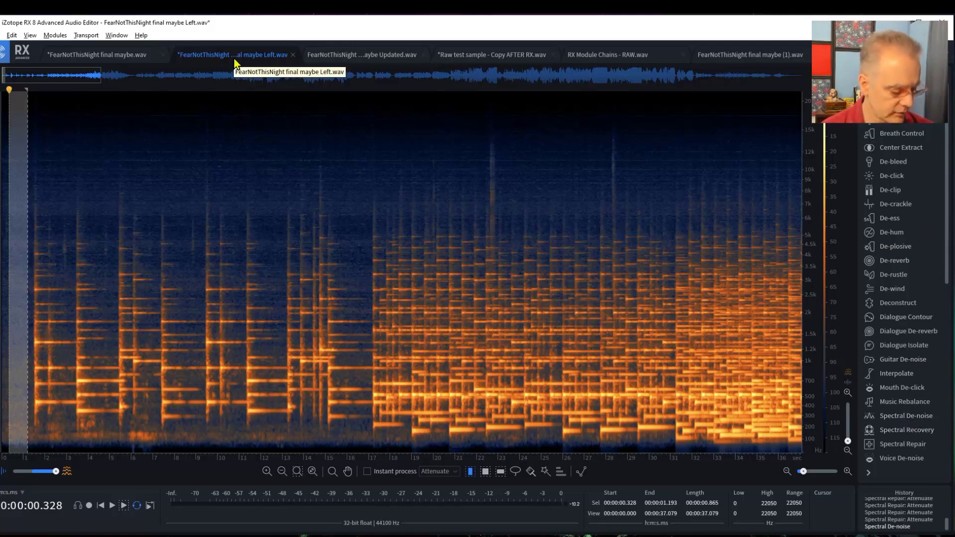
key(alt+4)
drag(332, 166, 526, 106)
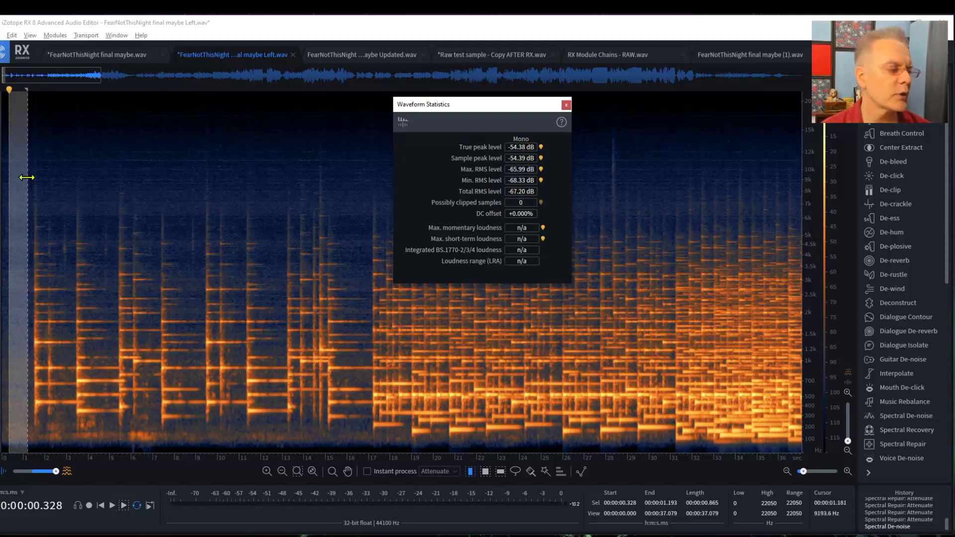
Step: Check the waveform statistics of the opening noise from about 0.54 to 1.17 s, and view the Spectral De-noise settings
click(92, 298)
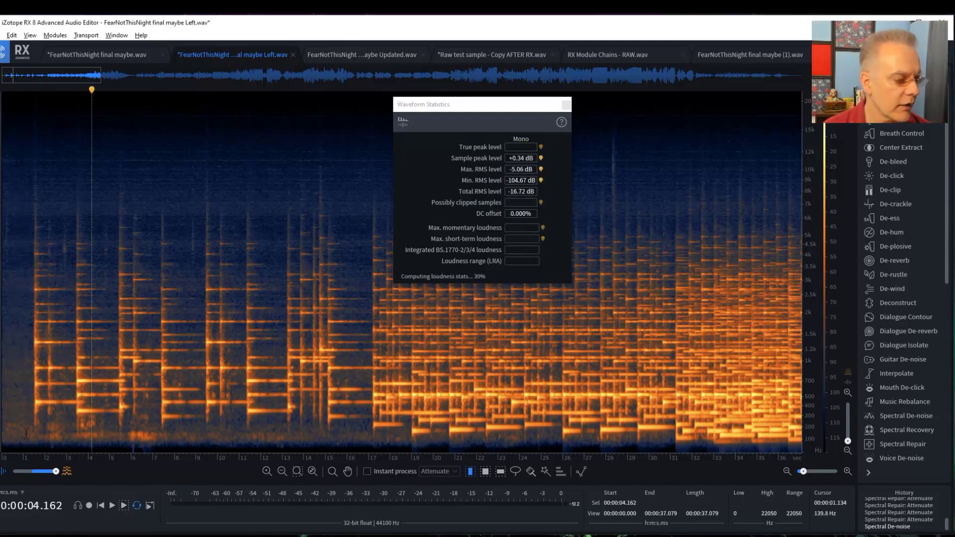
drag(28, 431, 15, 407)
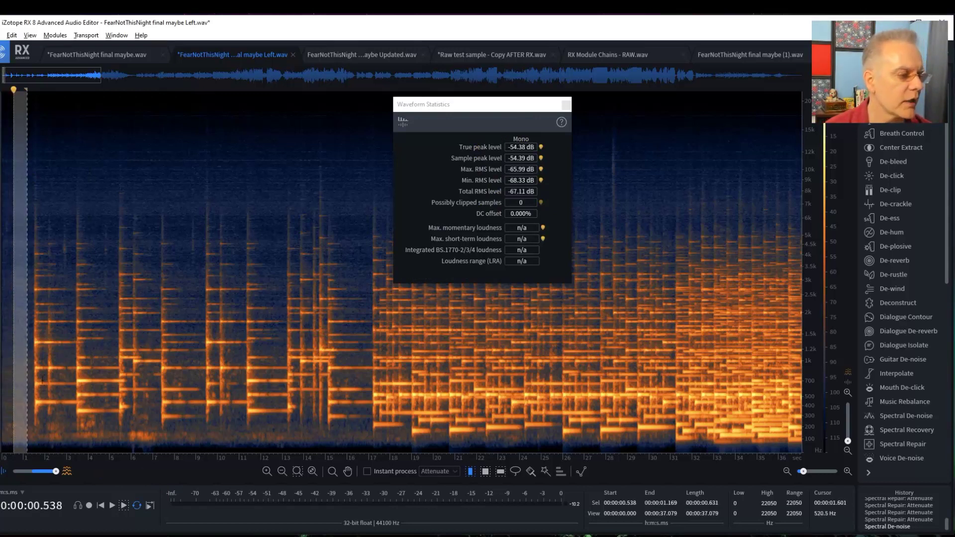
click(75, 380)
click(23, 380)
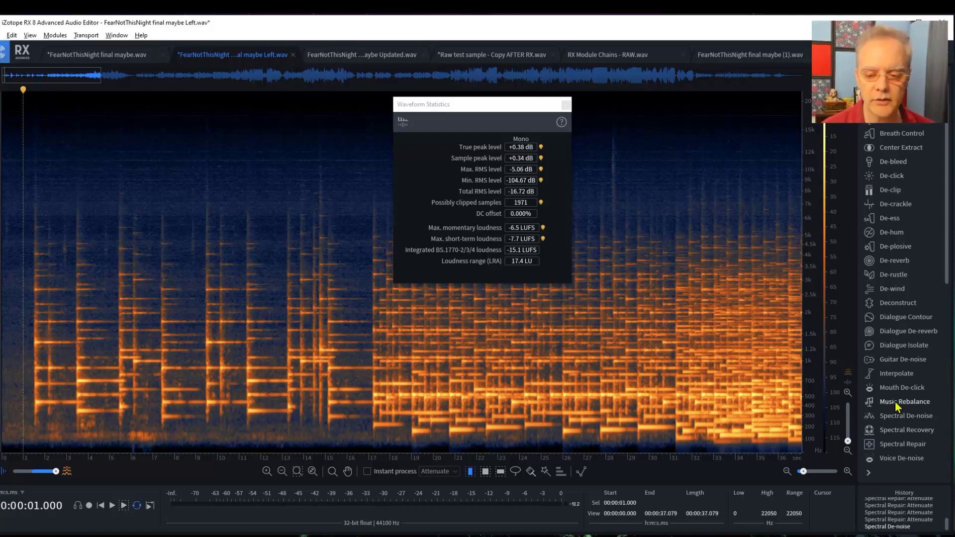
click(901, 420)
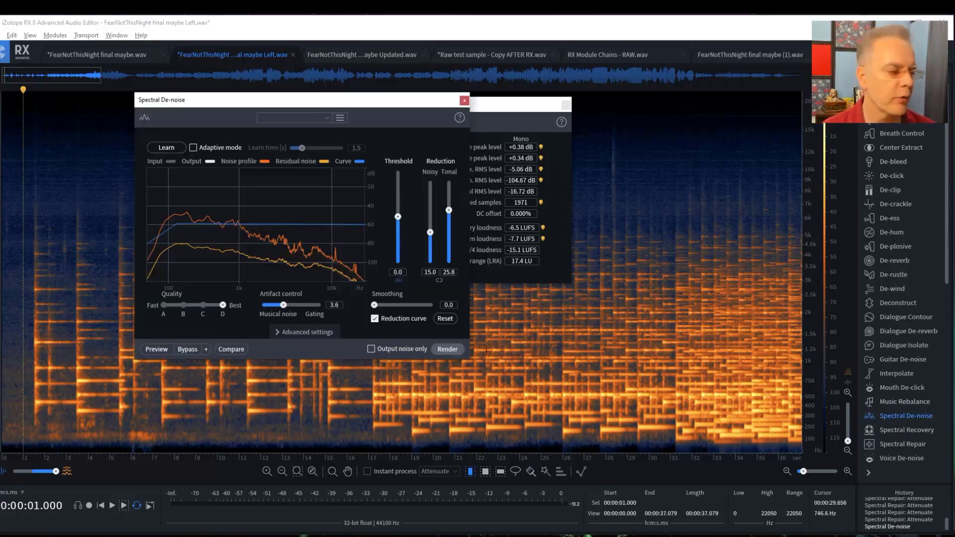
click(464, 101)
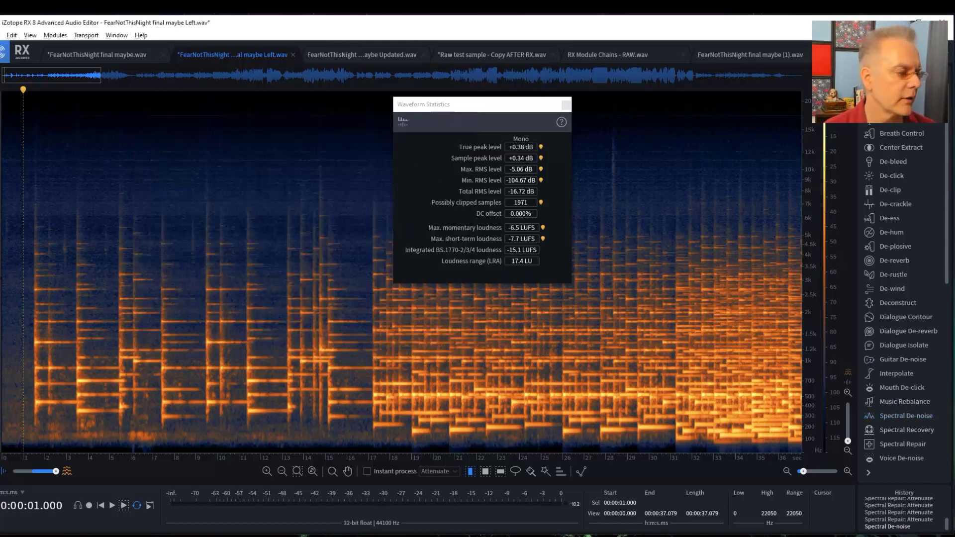
Step: Check the statistics of the noise from about 0.54 to 1.22 s, close them, and place the playhead at 1.0 s
drag(30, 276, 15, 276)
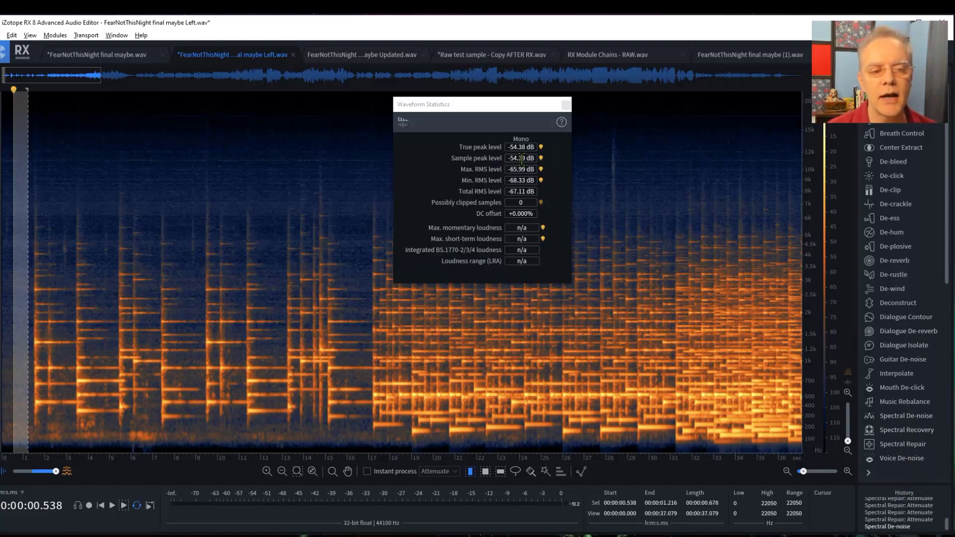
mouse_move(522, 160)
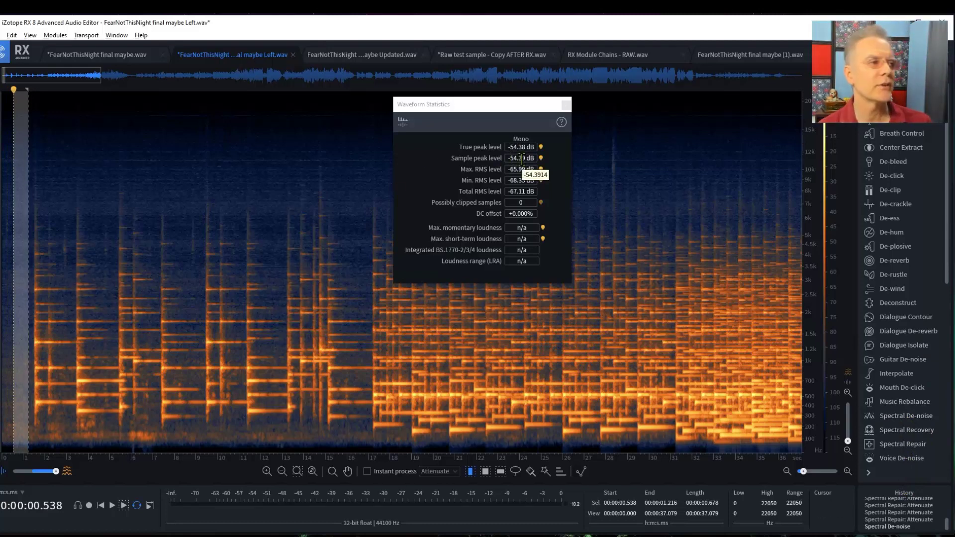
click(566, 104)
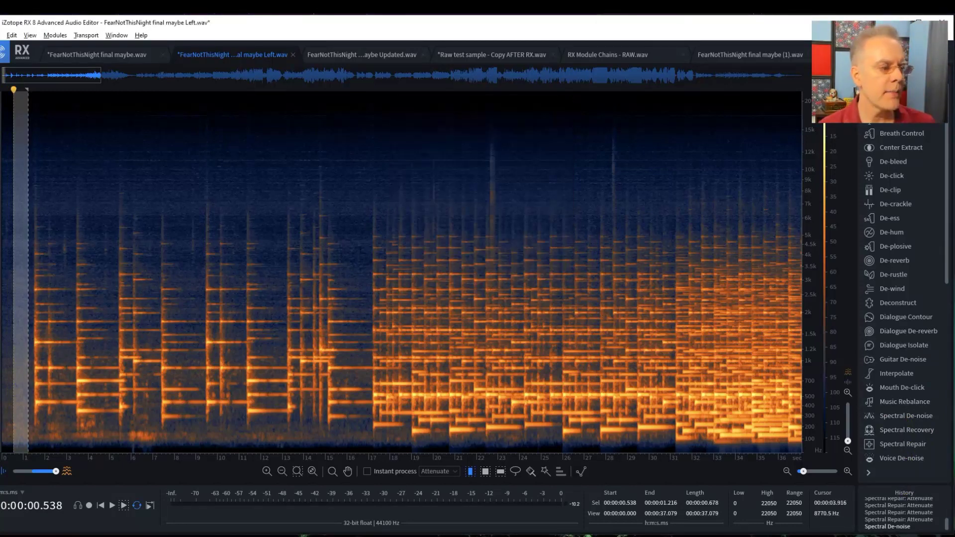
click(35, 174)
click(29, 172)
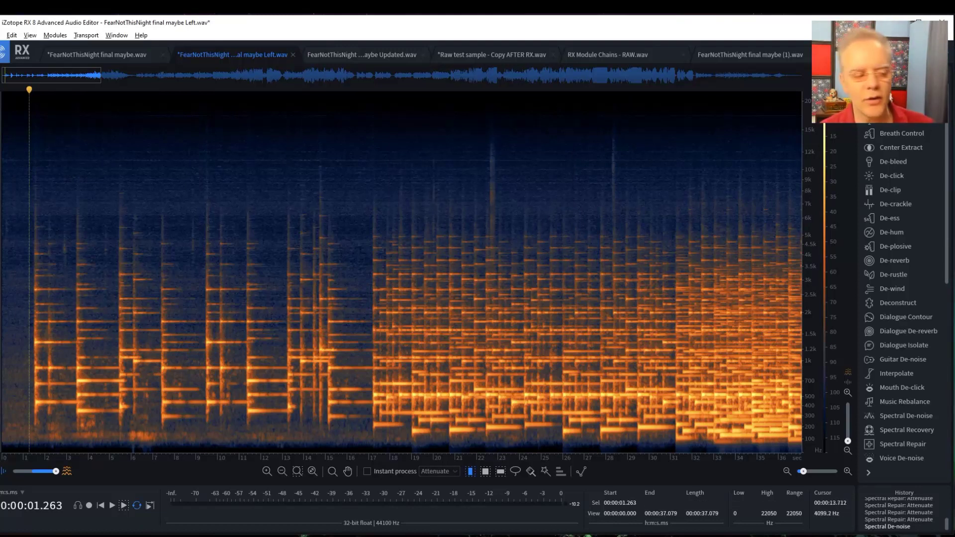
key(Left)
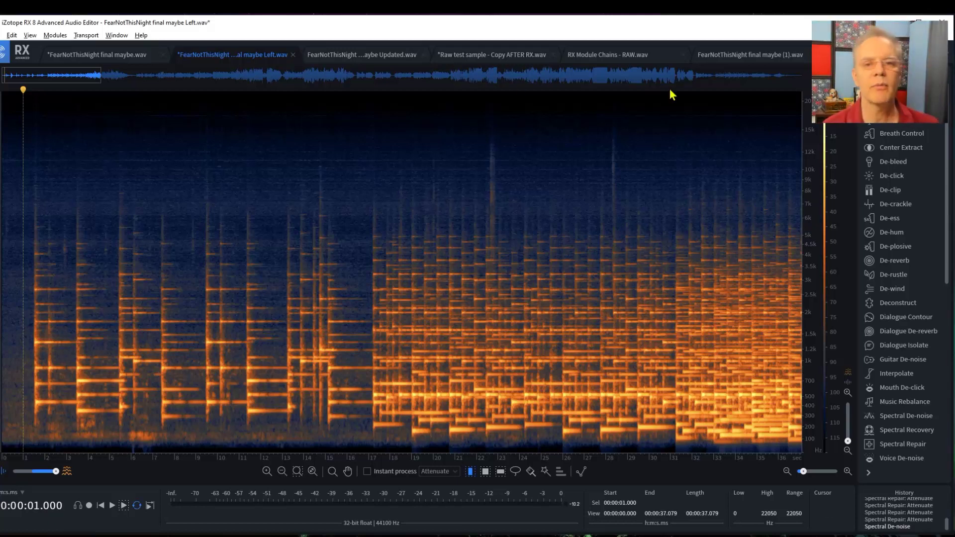
Step: Save the cleaned recording and select FearNotThisNight final maybe Left.wav in its containing folder, moving the folder window aside
right_click(251, 53)
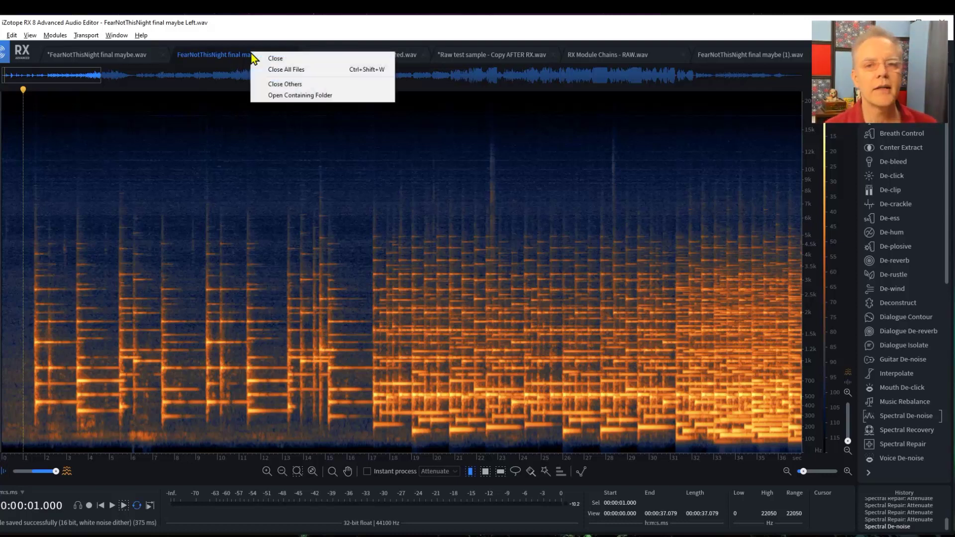
click(301, 96)
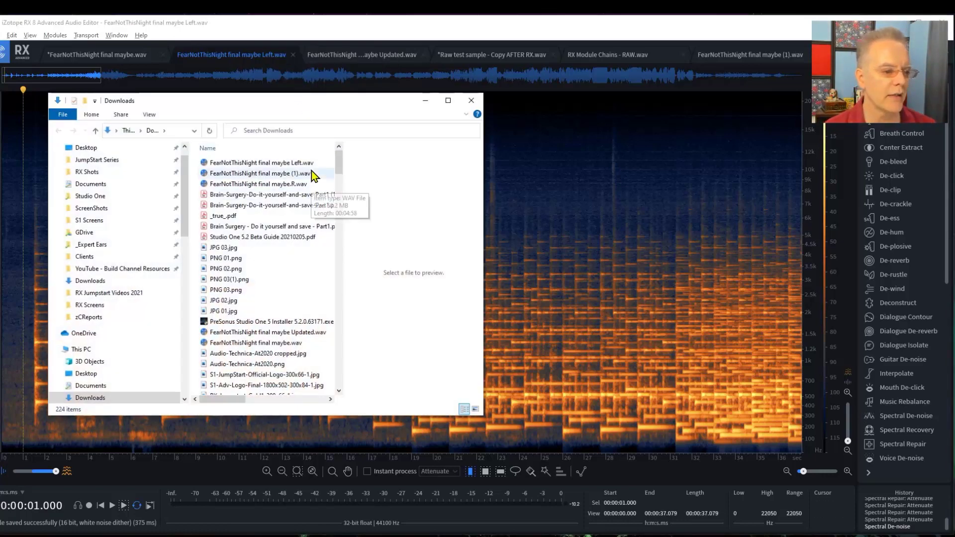
click(287, 165)
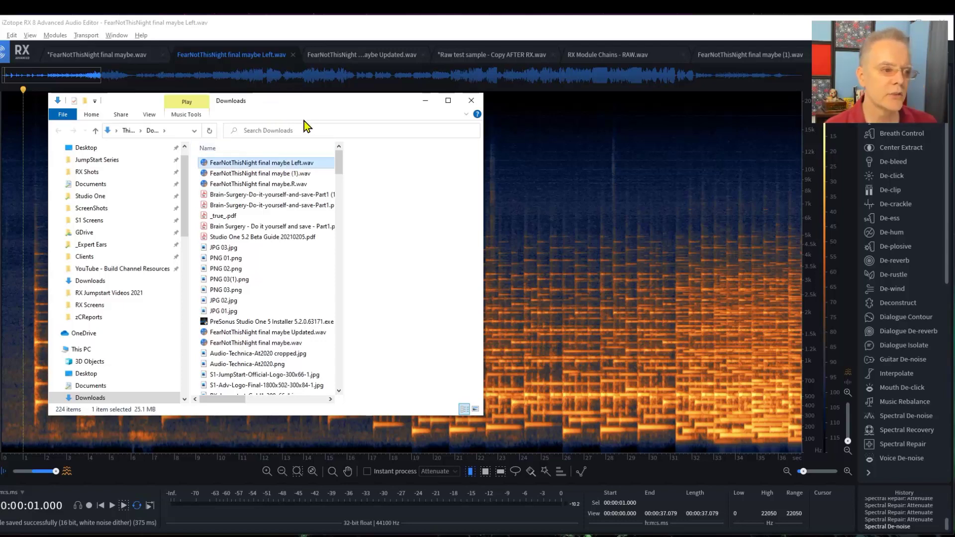
drag(312, 101, 773, 101)
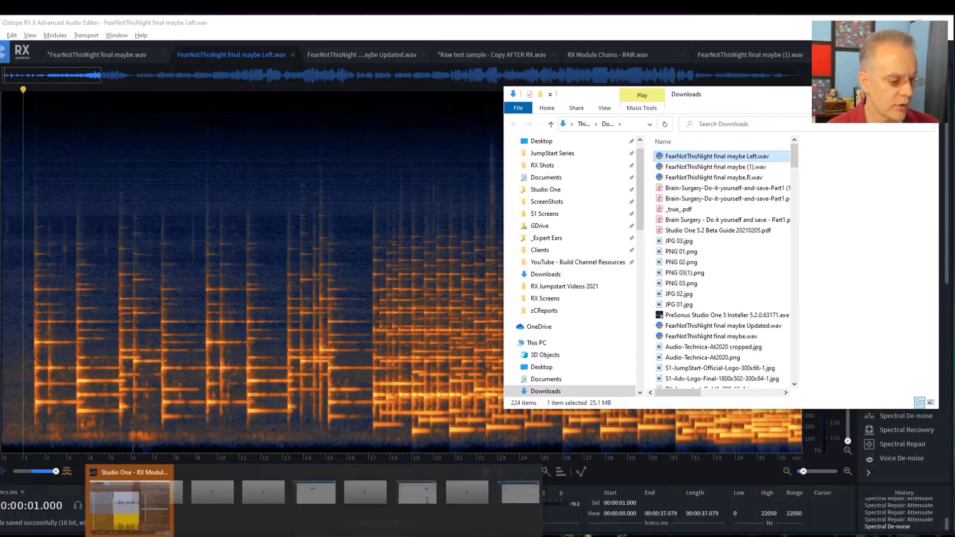
Step: Switch to Studio One and create a new song from the VO Gold user template, keeping the folder window accessible beside it
click(134, 488)
click(316, 97)
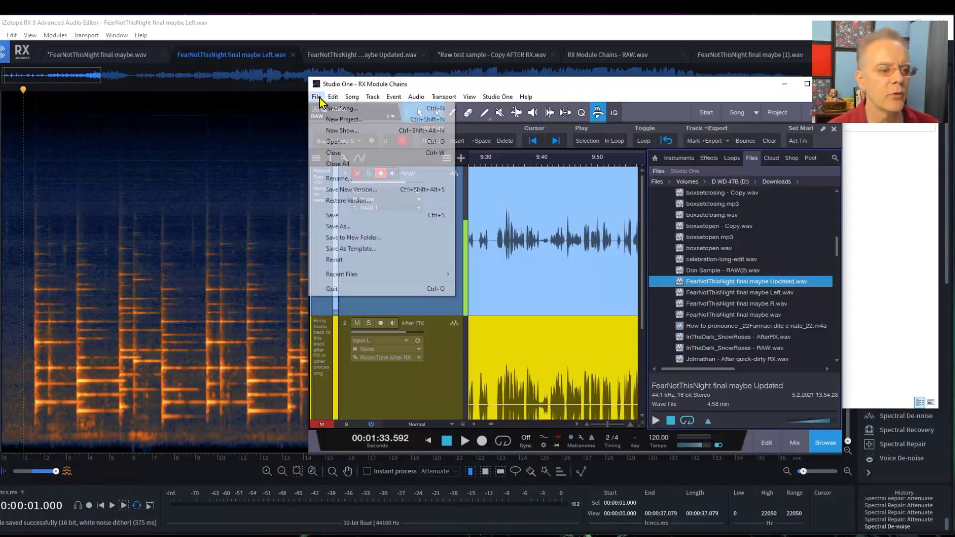
click(330, 111)
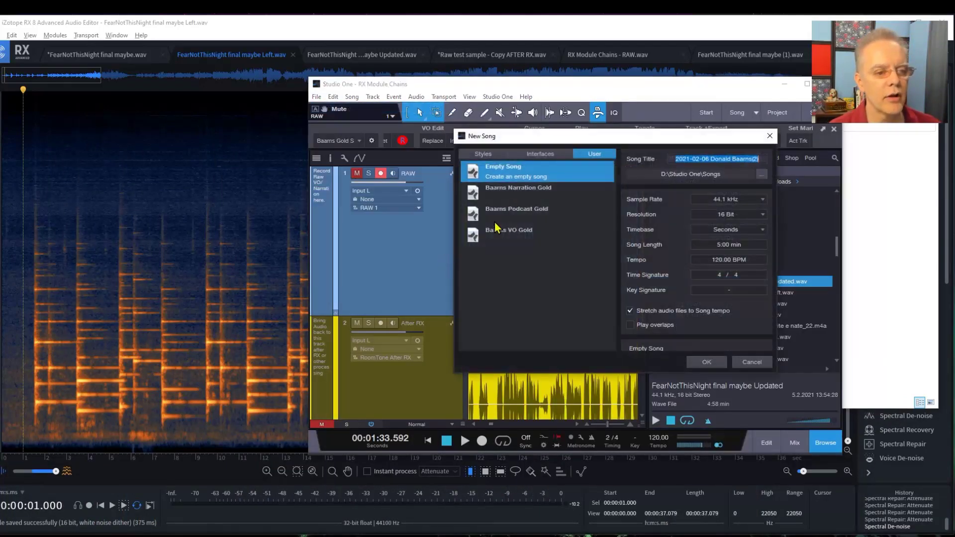
click(520, 195)
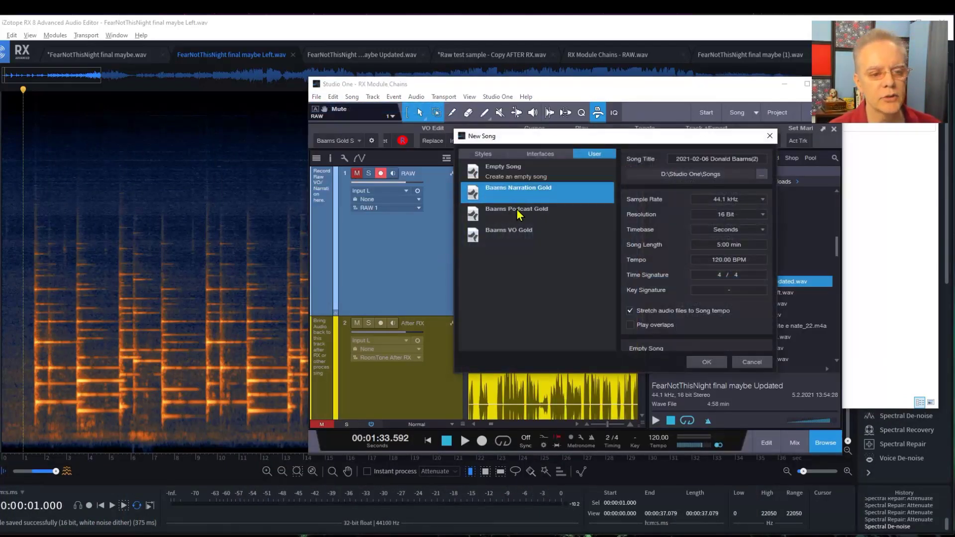
click(500, 235)
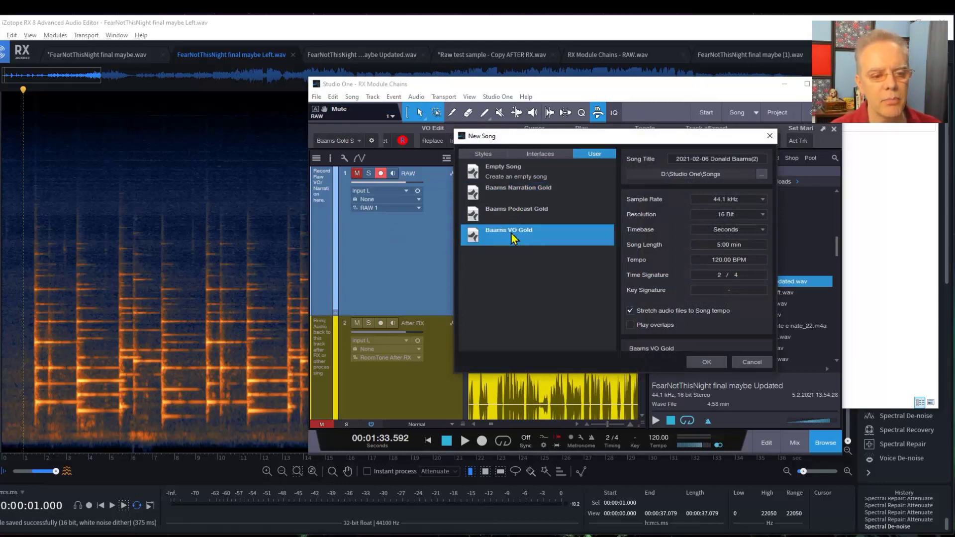
click(699, 365)
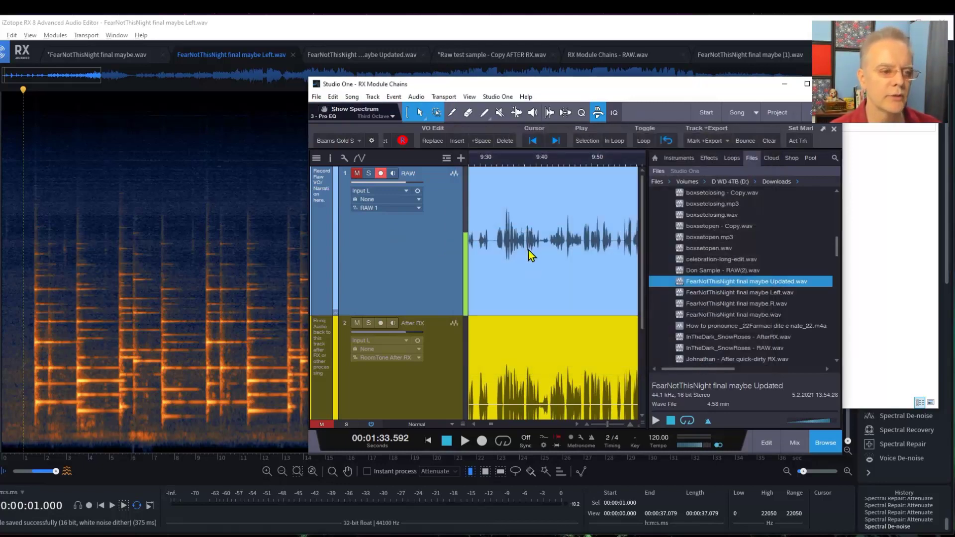
drag(537, 91, 296, 89)
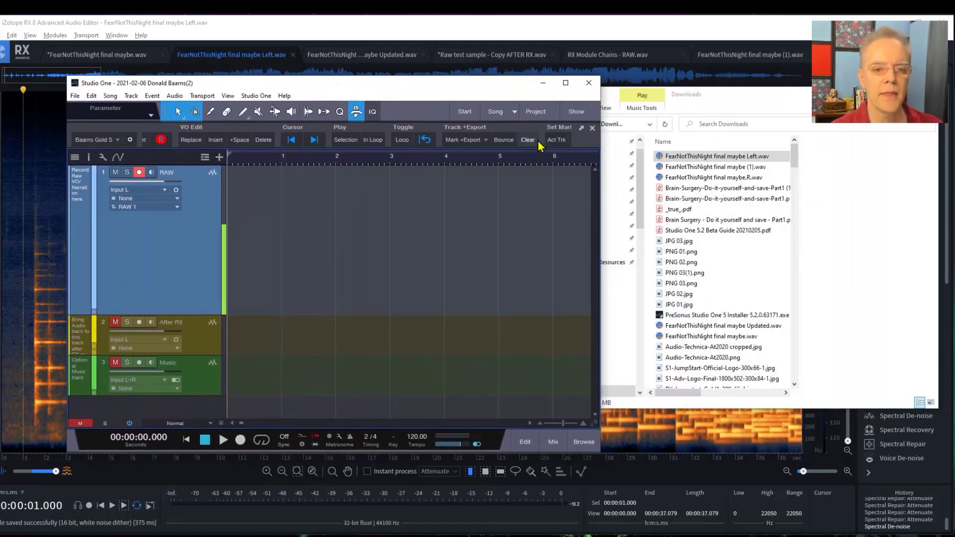
Step: Place FearNotThisNight final maybe Left.wav at the start of the After RX track, unmute the track, and show the whole recording
drag(678, 157, 237, 338)
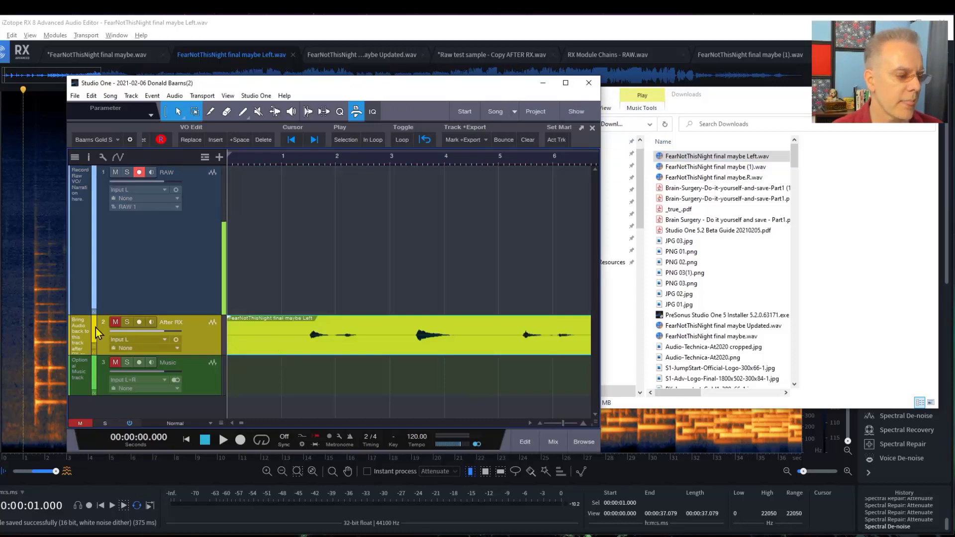
click(115, 322)
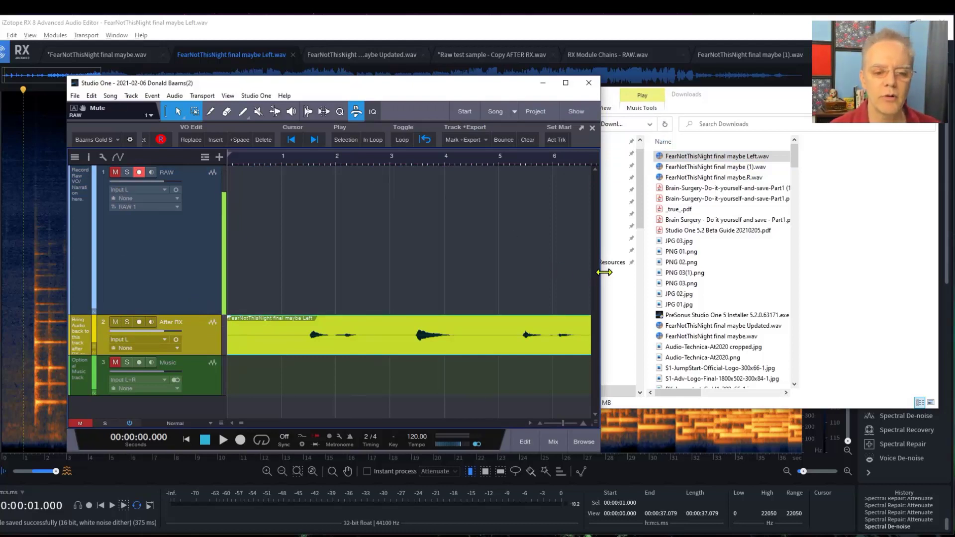
drag(601, 271, 923, 256)
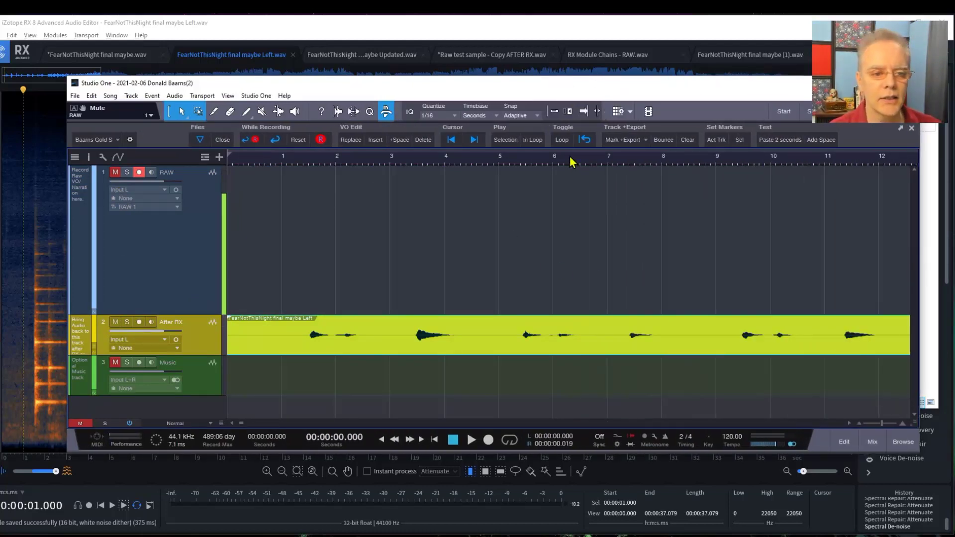
key(shift+f)
click(559, 110)
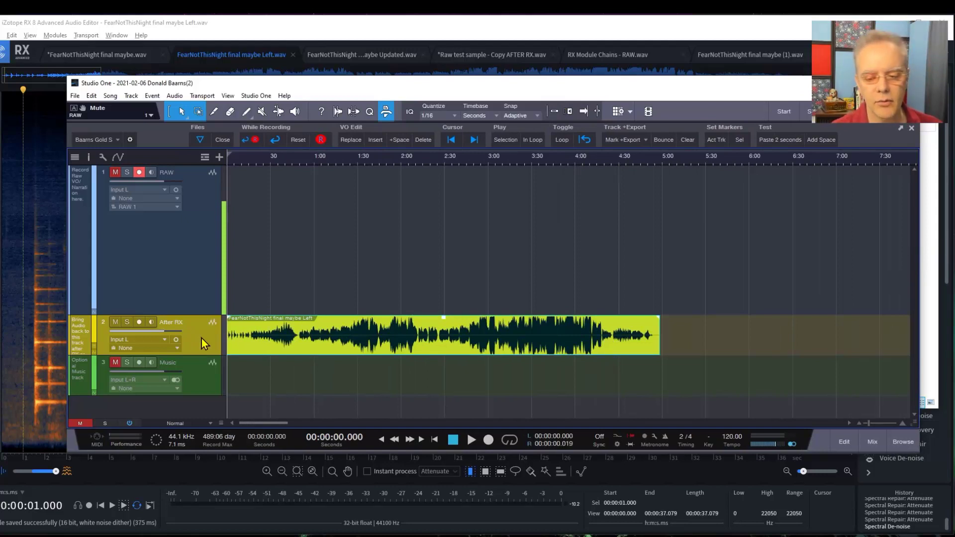
Step: Show the mixing console and add a PreSonus Room Reverb to the After RX channel inserts below the Limiter, keeping its window aside
key(F3)
drag(551, 309, 805, 89)
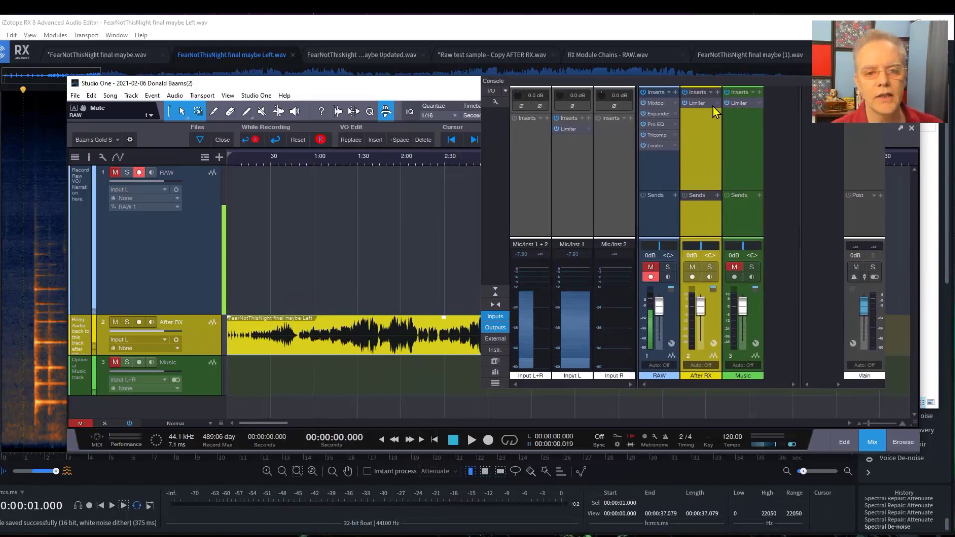
click(717, 92)
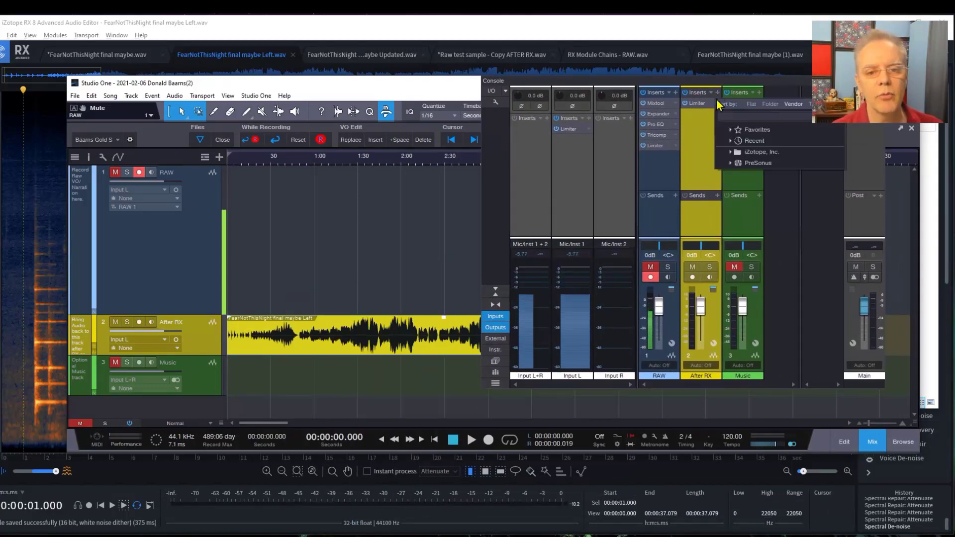
click(748, 163)
scroll(760, 298, down, 5)
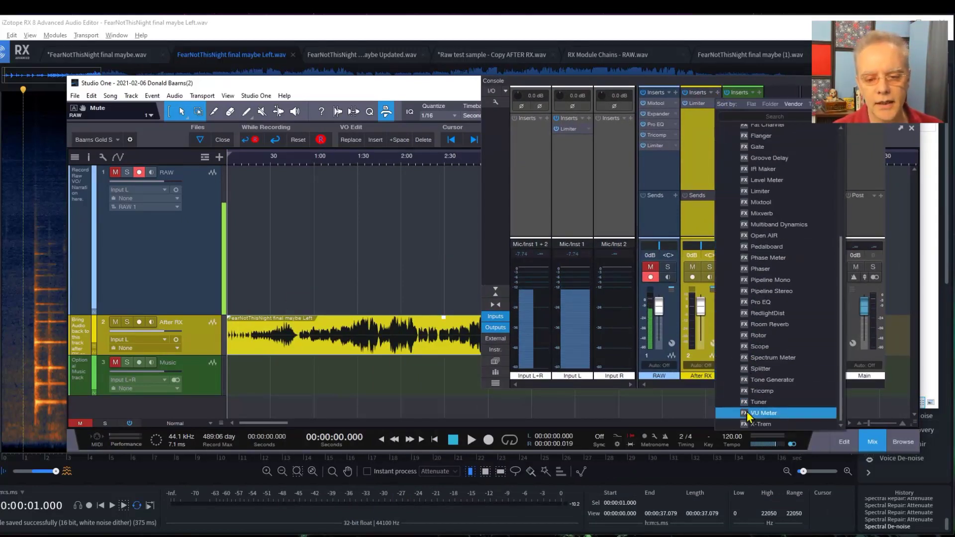
click(767, 323)
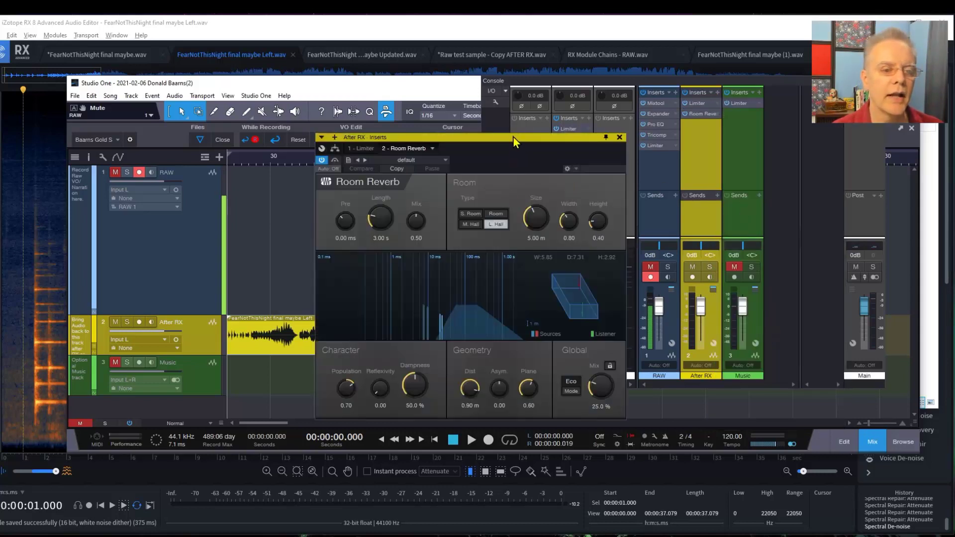
drag(529, 139, 598, 80)
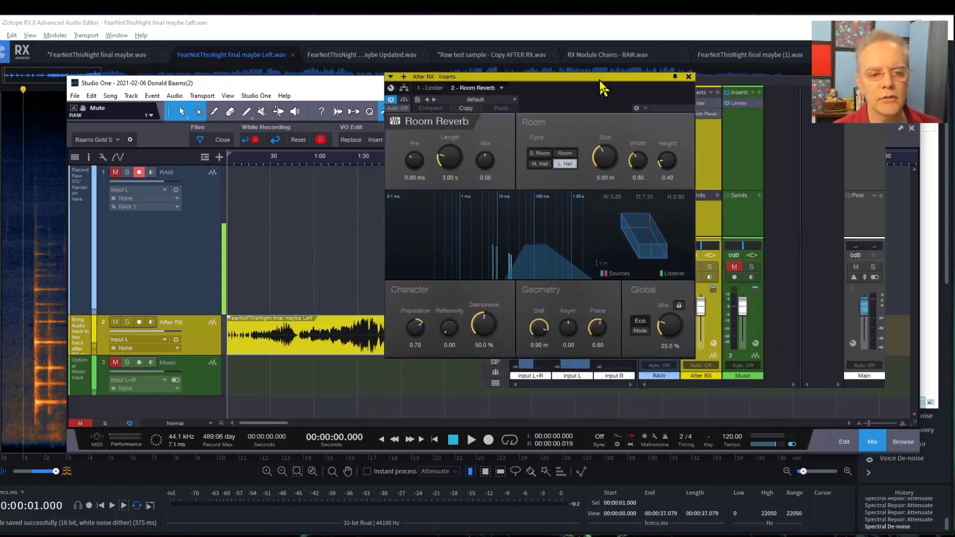
Step: Listen to the After RX recording through the default Room Reverb, starting at several points, and move the reverb window clear of the tracks
key(space)
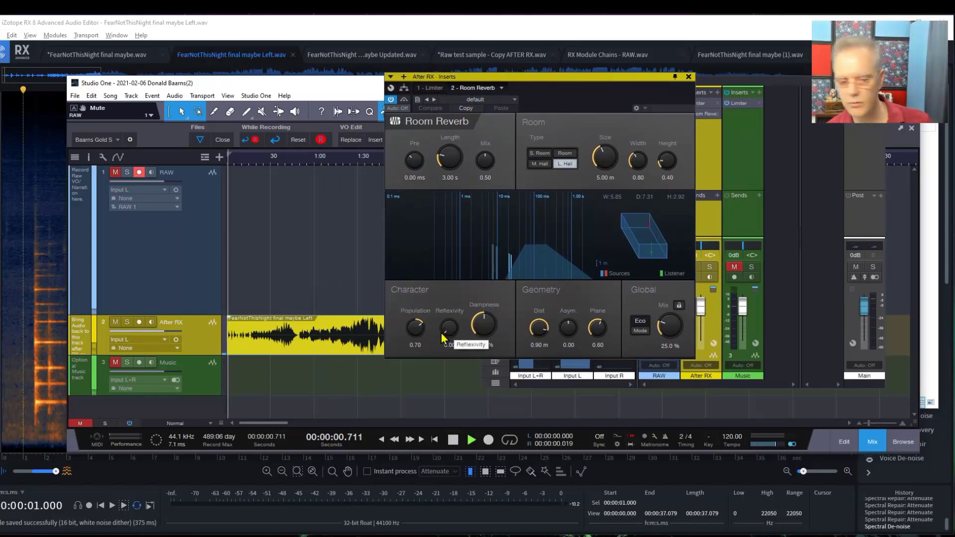
key(space)
click(282, 272)
key(space)
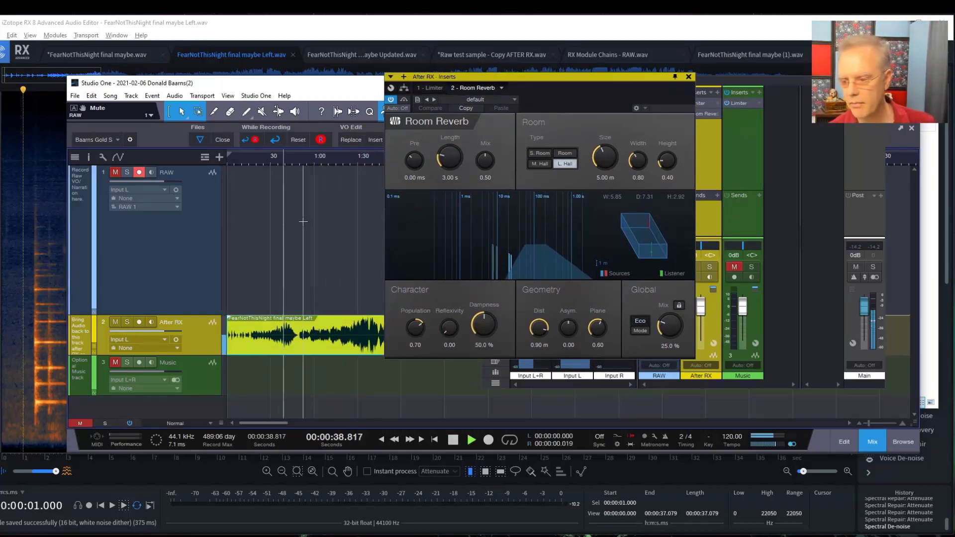
key(space)
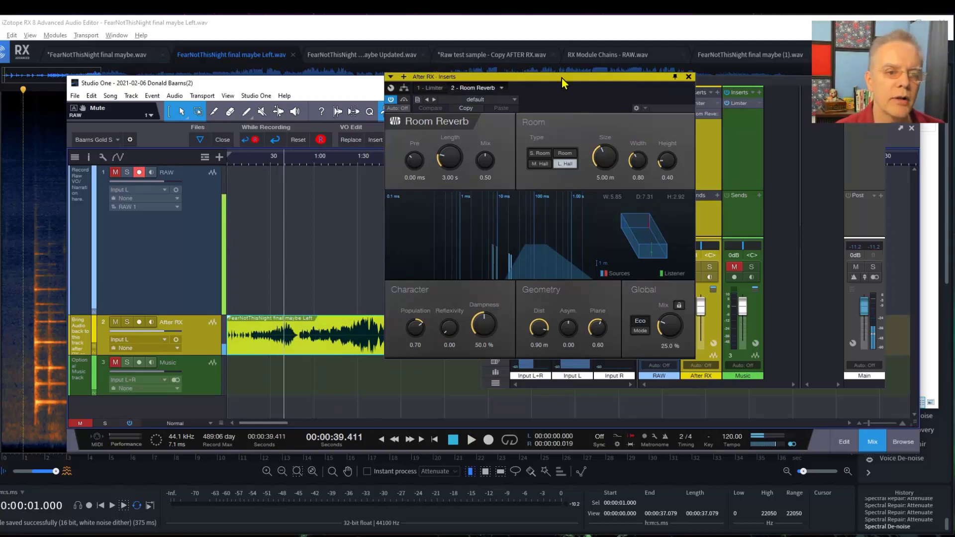
drag(562, 79, 696, 93)
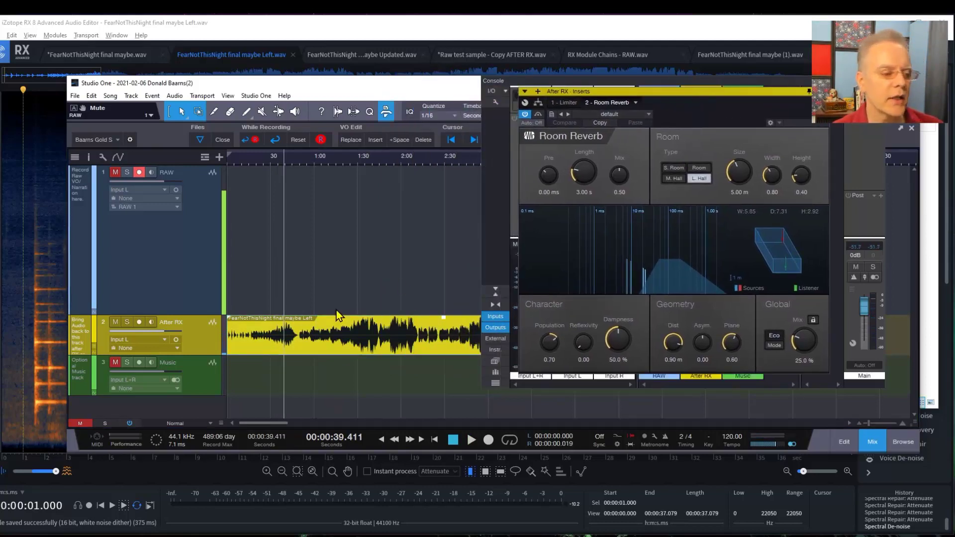
click(290, 160)
key(space)
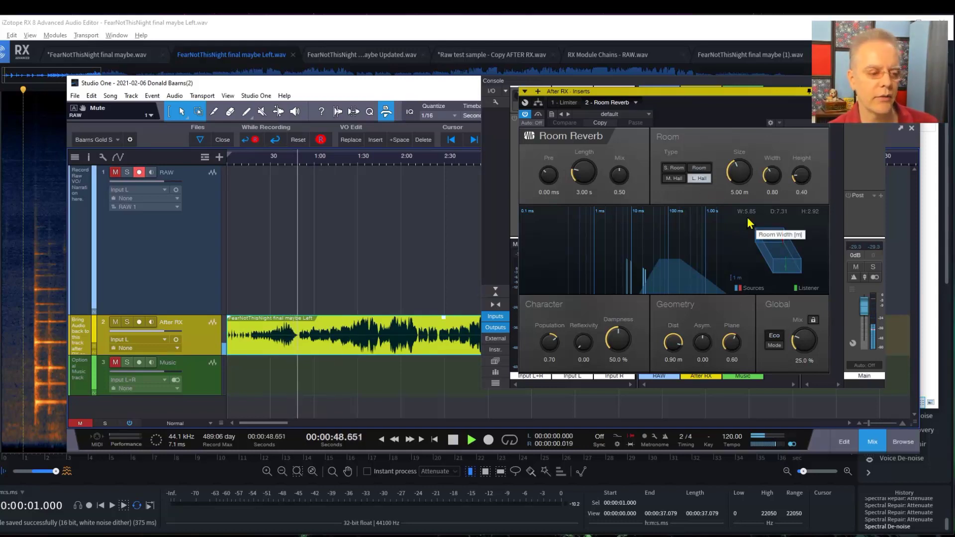
click(380, 169)
key(space)
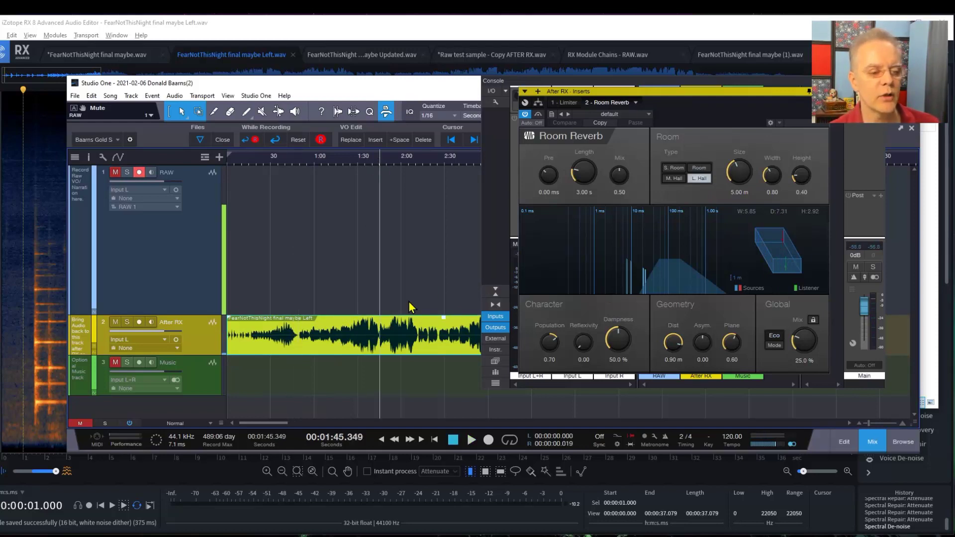
Step: Place the playhead at about 2 s, load the Recital Hall preset in the Room Reverb, and play the recording
click(236, 161)
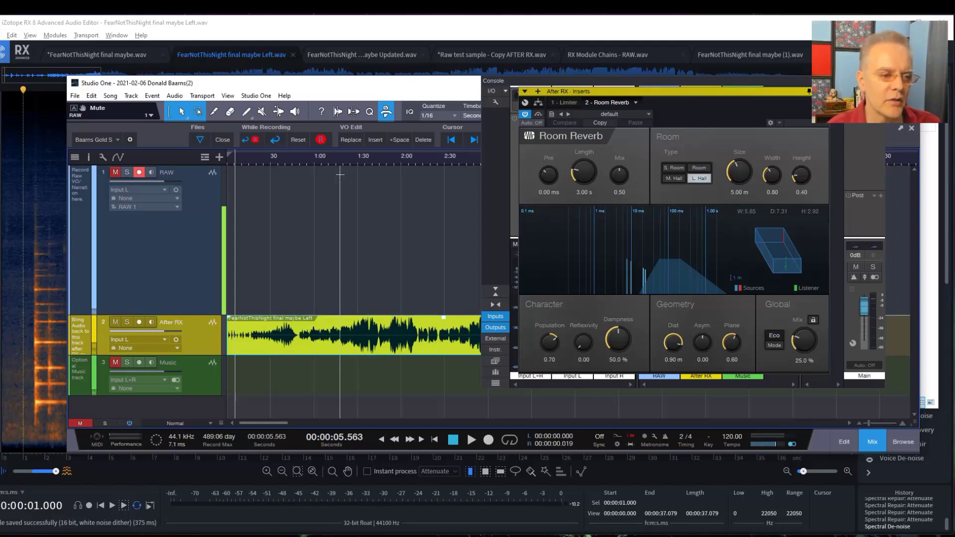
click(231, 164)
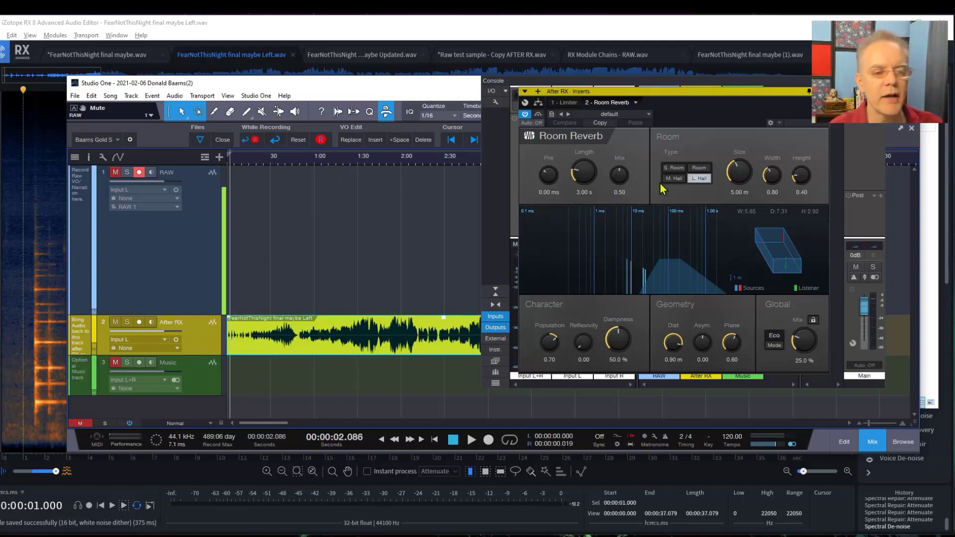
click(640, 115)
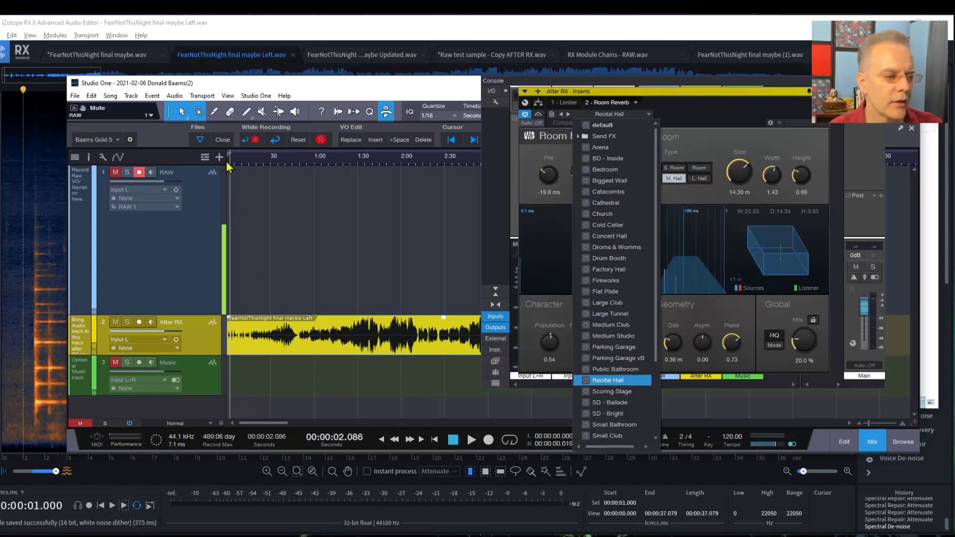
key(Escape)
key(space)
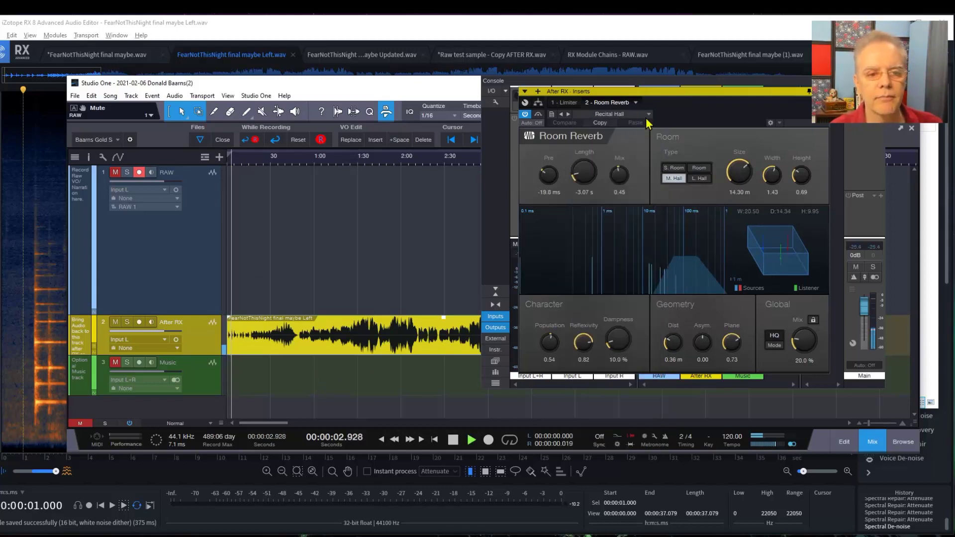
Step: Load the Cold Cellar preset in the Room Reverb, listen to the recording with it, and close the reverb window and console
click(617, 114)
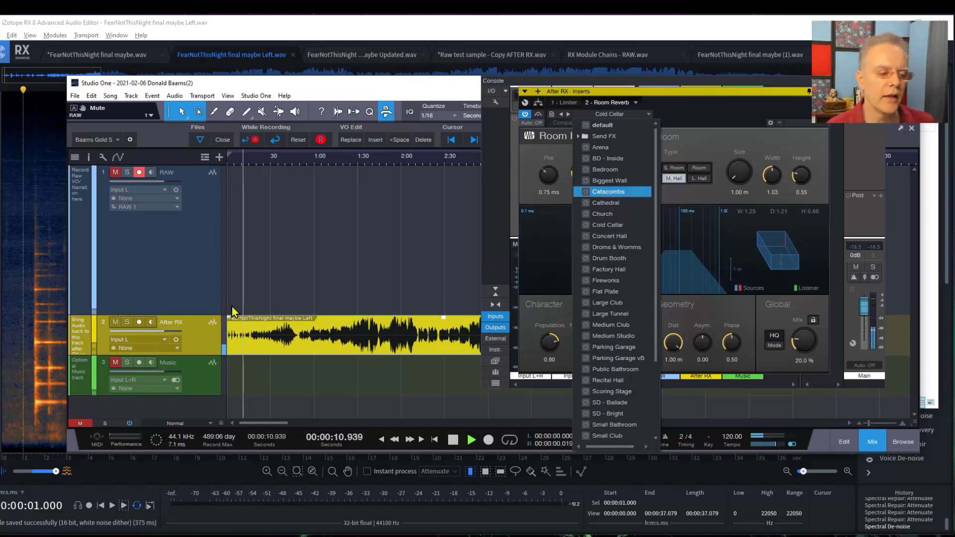
click(252, 319)
key(space)
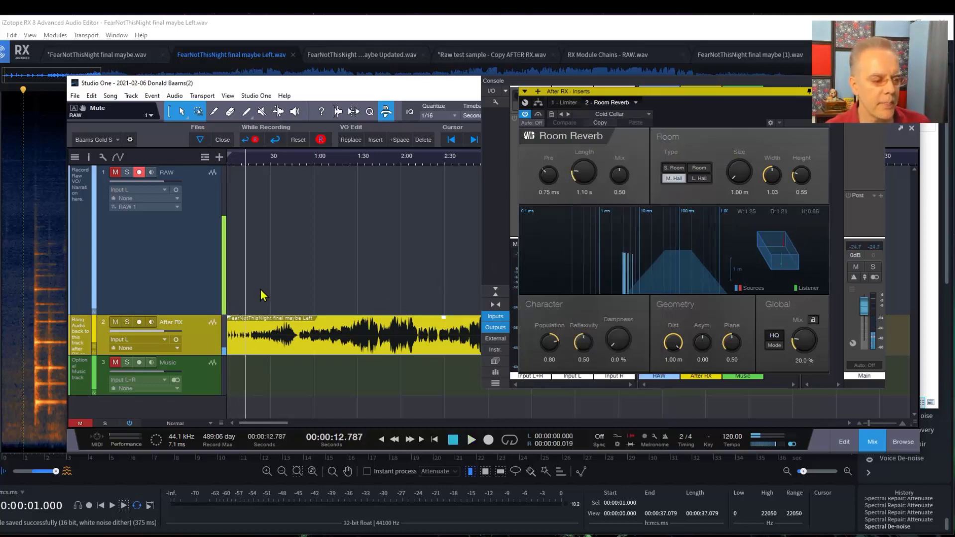
click(636, 117)
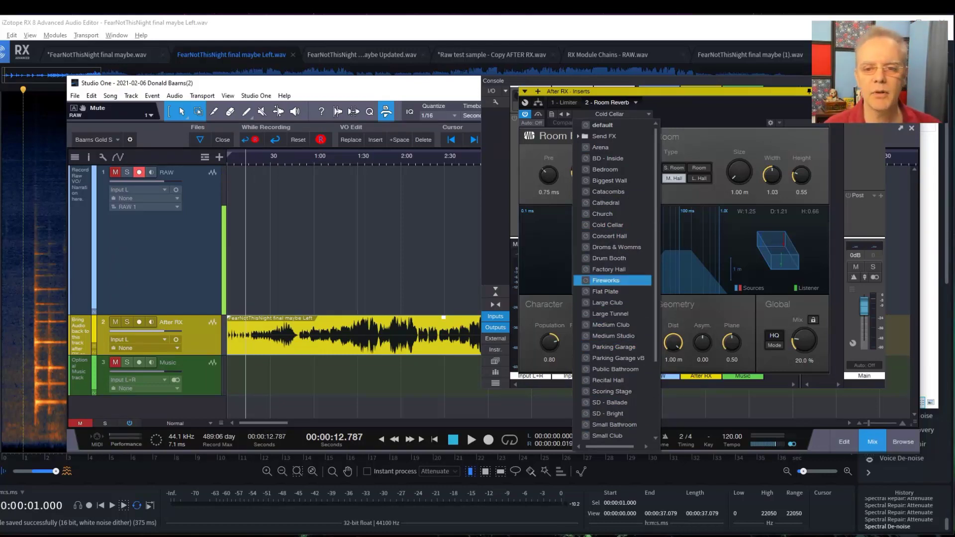
key(Escape)
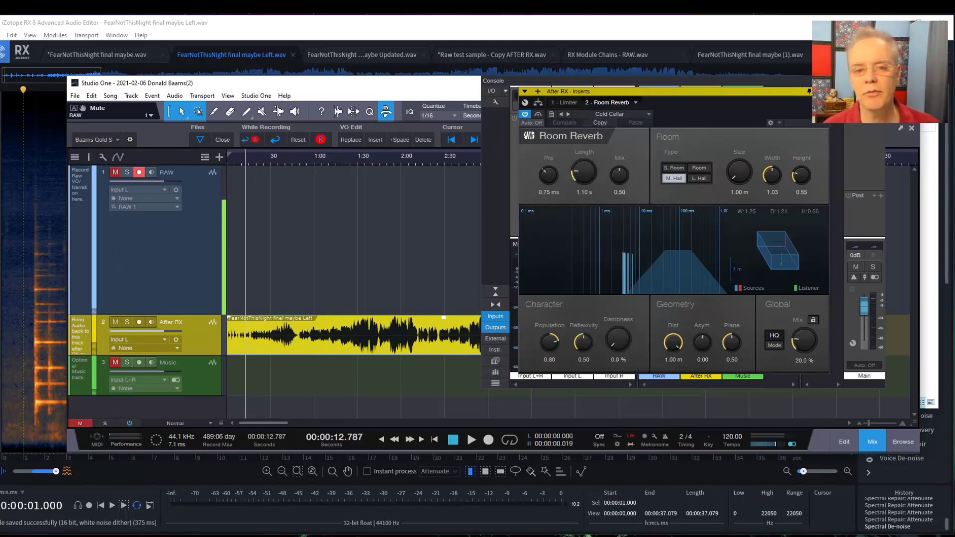
key(Escape)
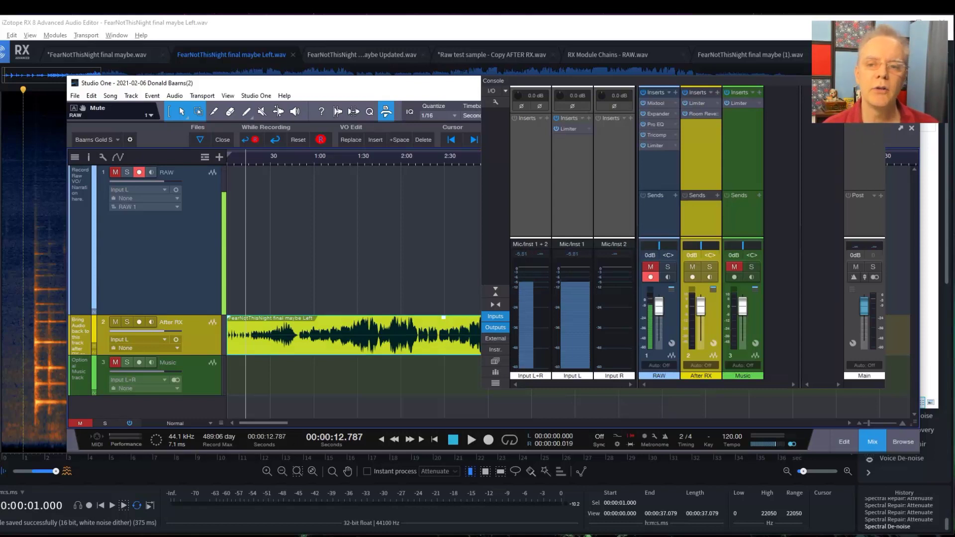
key(F3)
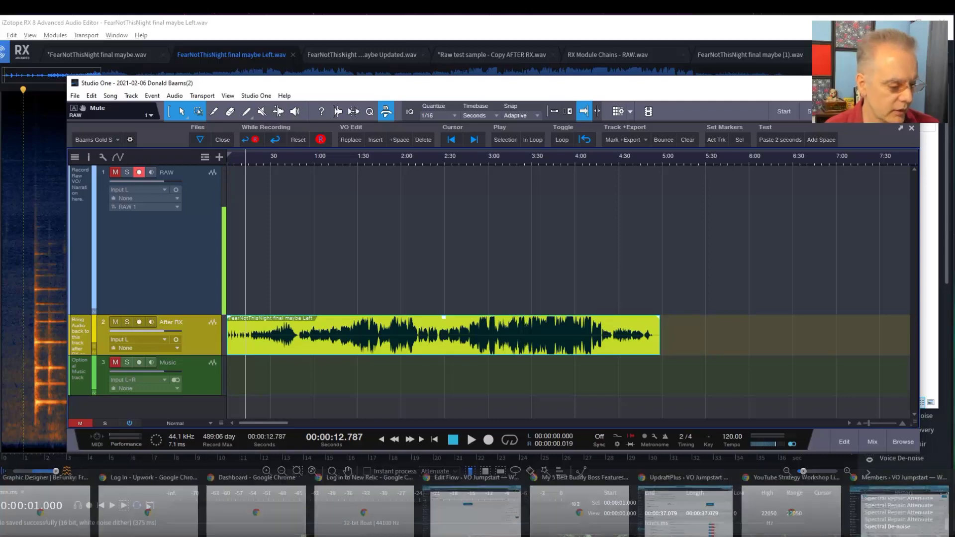
Step: Switch back to iZotope RX and show the whole FearNotThisNight final maybe Left.wav recording, with the playhead at about 16.5 s
mouse_move(88, 535)
click(84, 505)
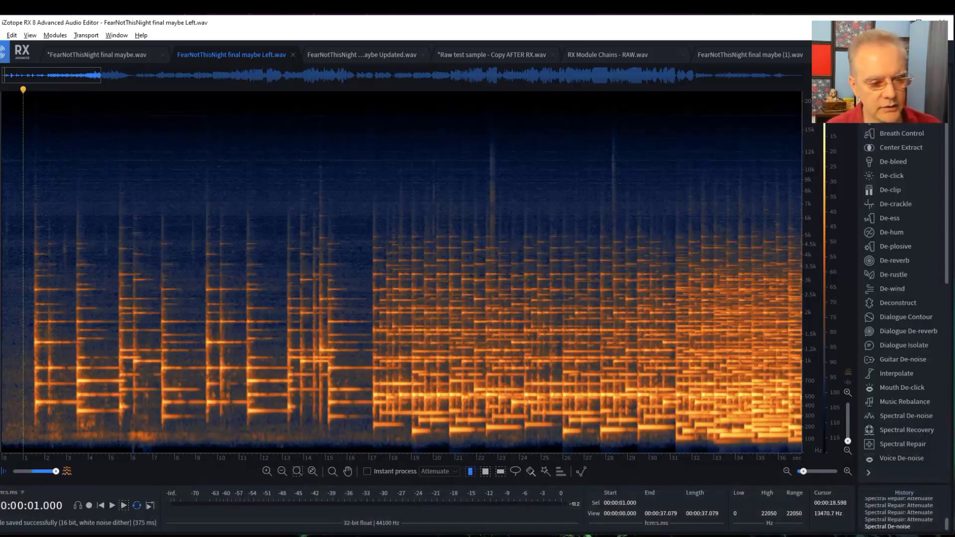
click(357, 144)
key(ctrl+BackSpace)
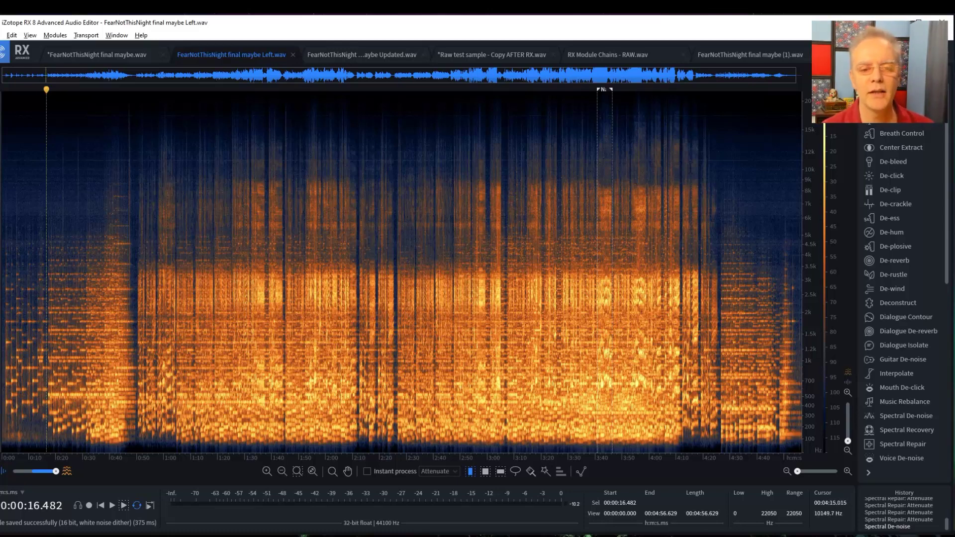
Step: Look up the containing folder of the open file Raw test sample - Copy AFTER RX.wav and close the folder window
click(693, 167)
right_click(223, 58)
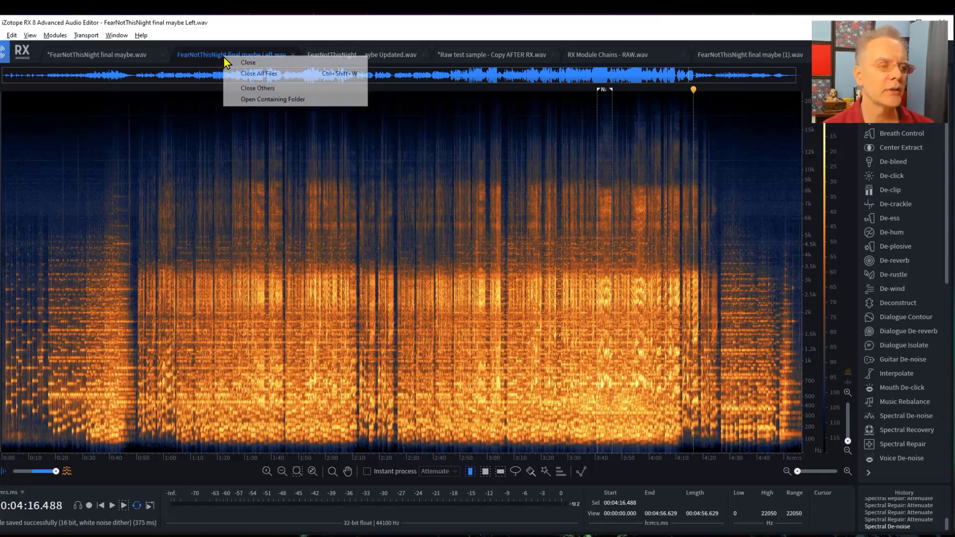
click(291, 207)
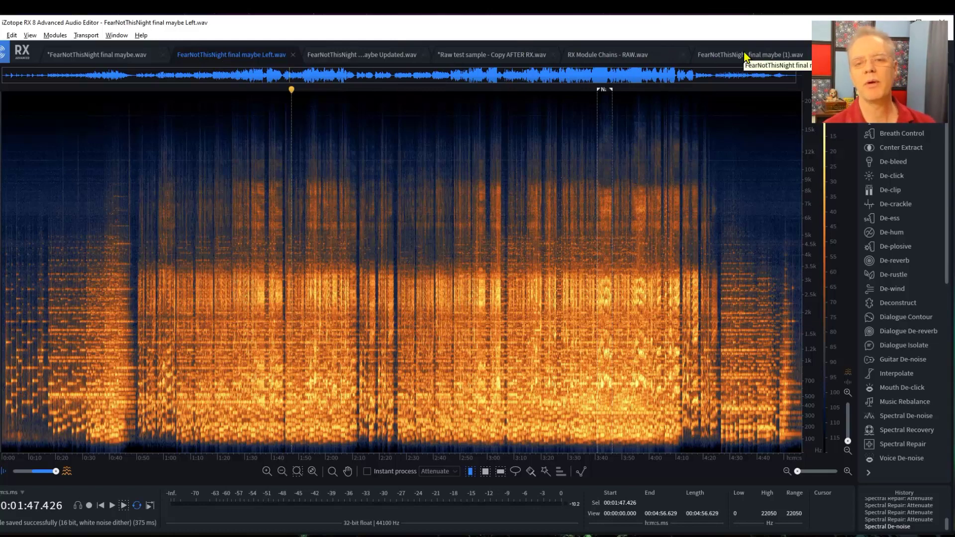
right_click(602, 53)
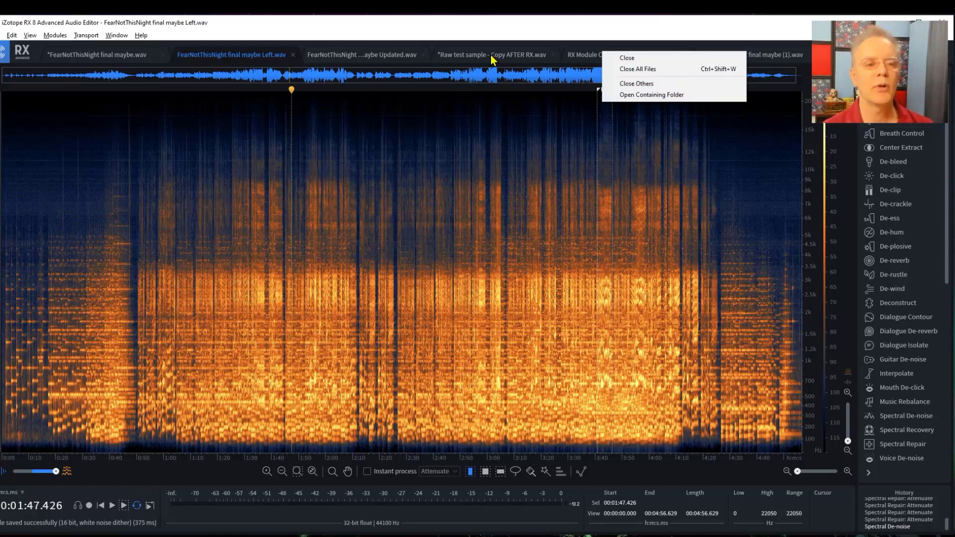
click(525, 55)
right_click(526, 55)
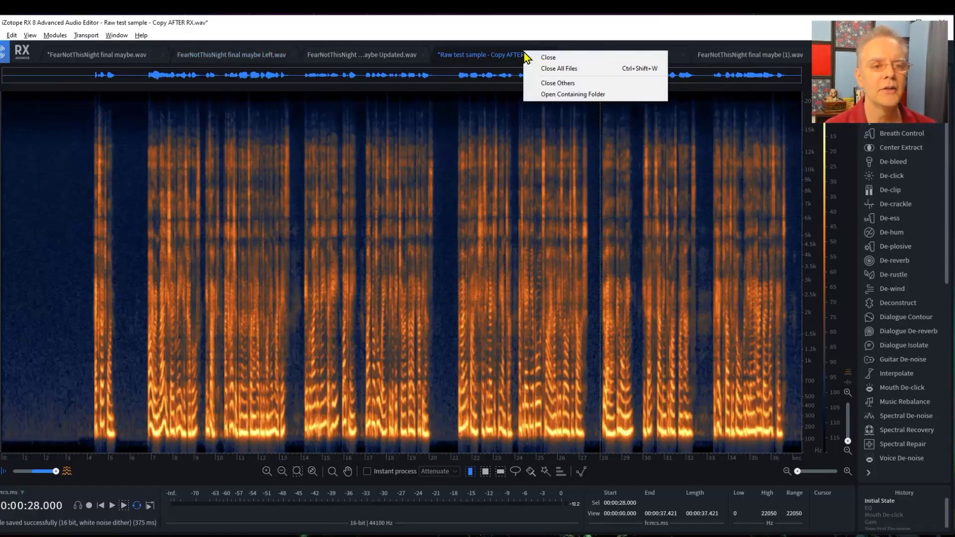
click(563, 96)
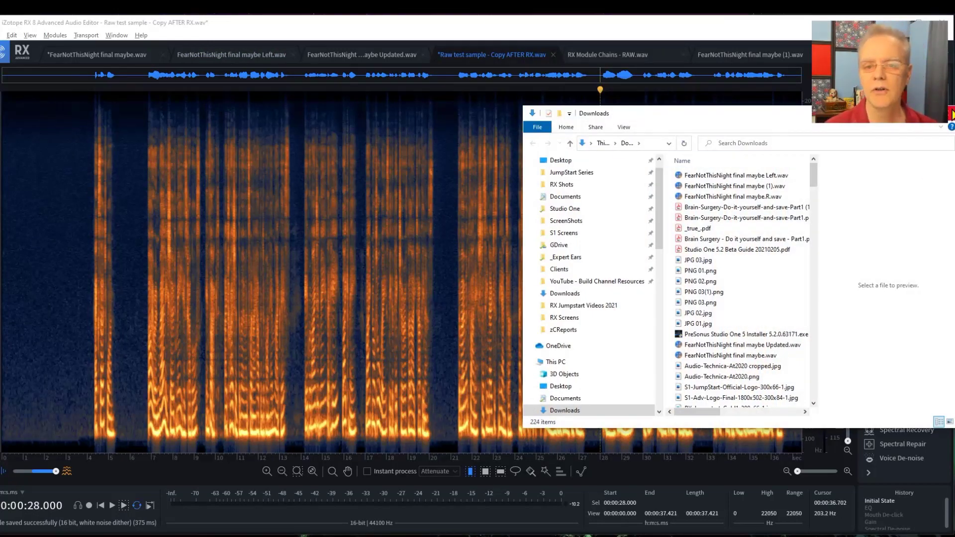
click(951, 114)
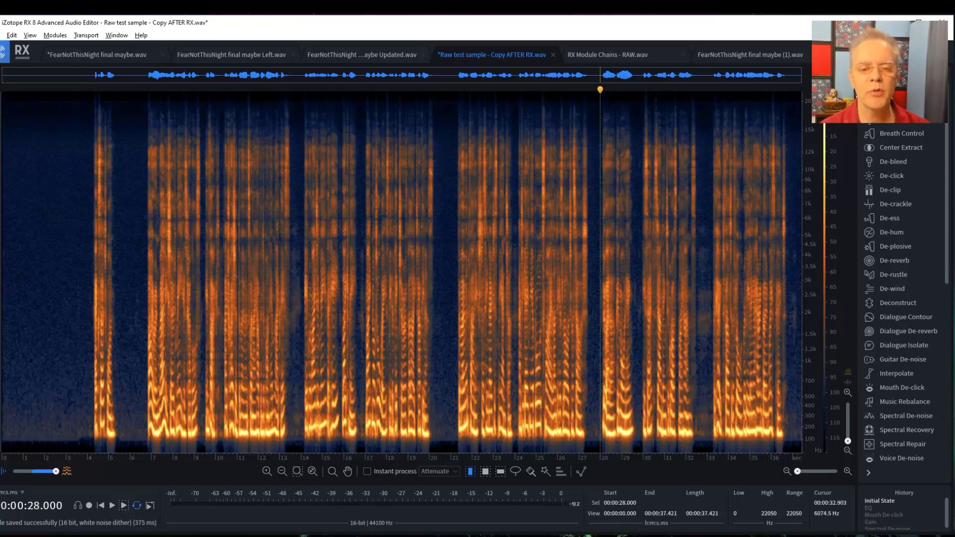
Step: Return to the FearNotThisNight final maybe Left.wav file and place the playhead at about 23.45 s
click(707, 217)
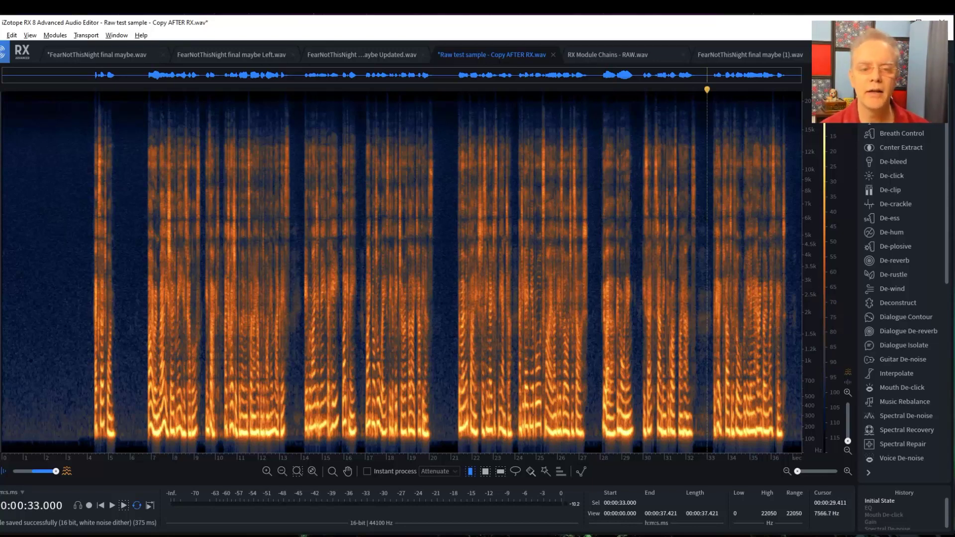
click(639, 197)
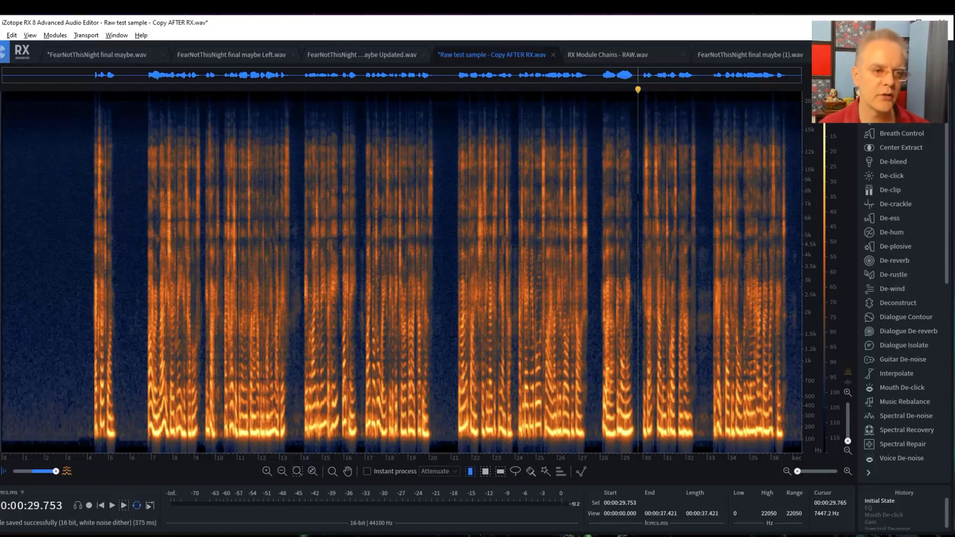
click(232, 55)
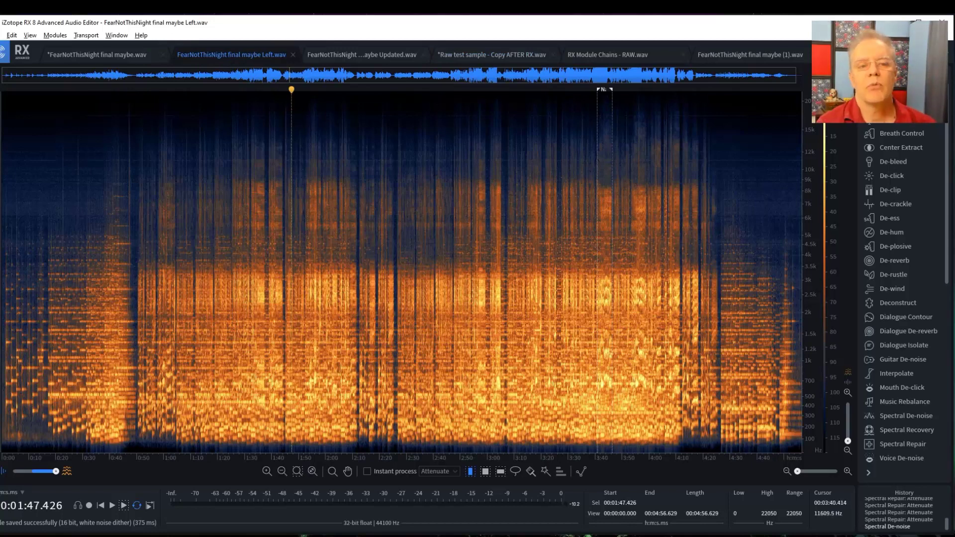
click(602, 160)
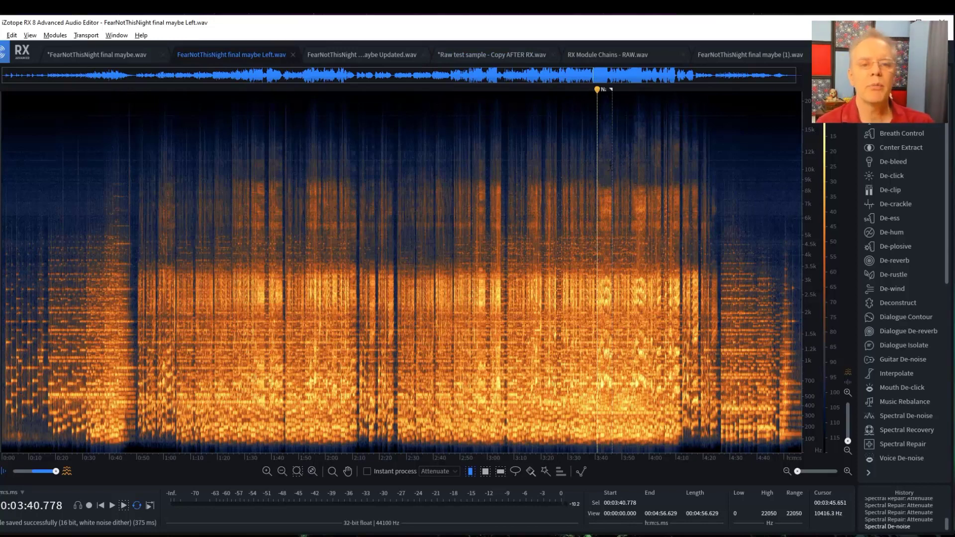
click(64, 193)
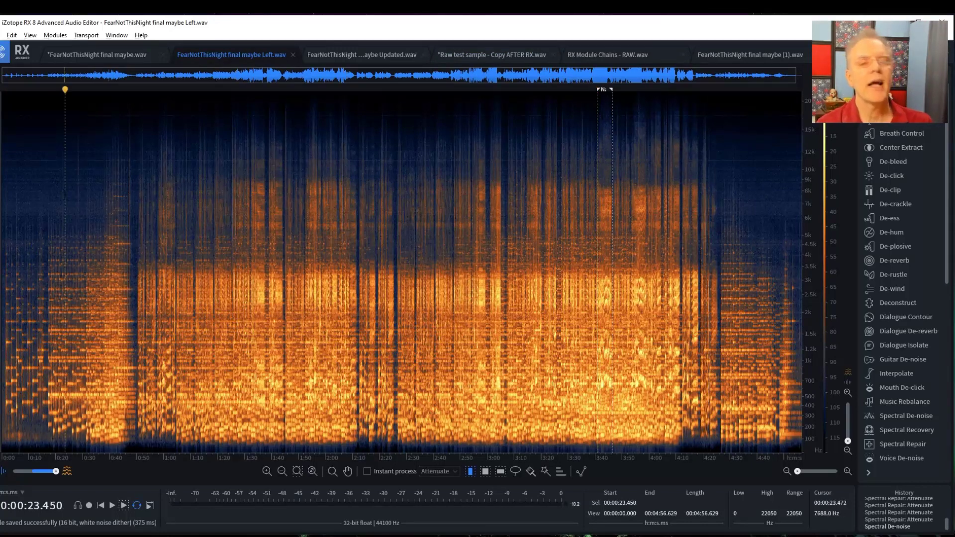